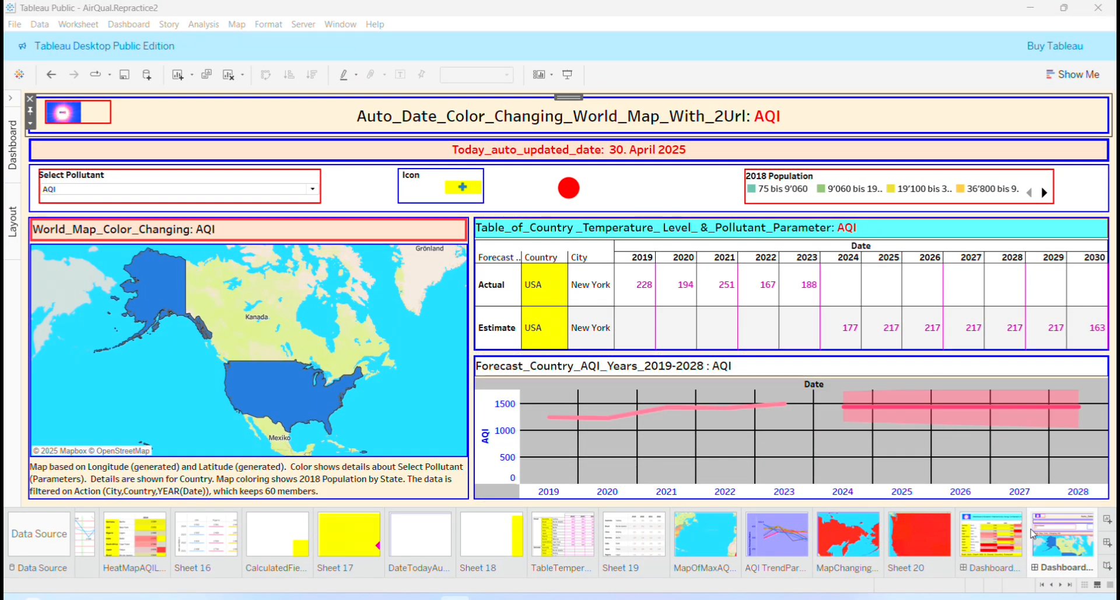
# - Open the Dashboard Dynamic dashboard from the thumbnail overview of all sheets and inspect its AQI heat map
pyautogui.click(1084, 586)
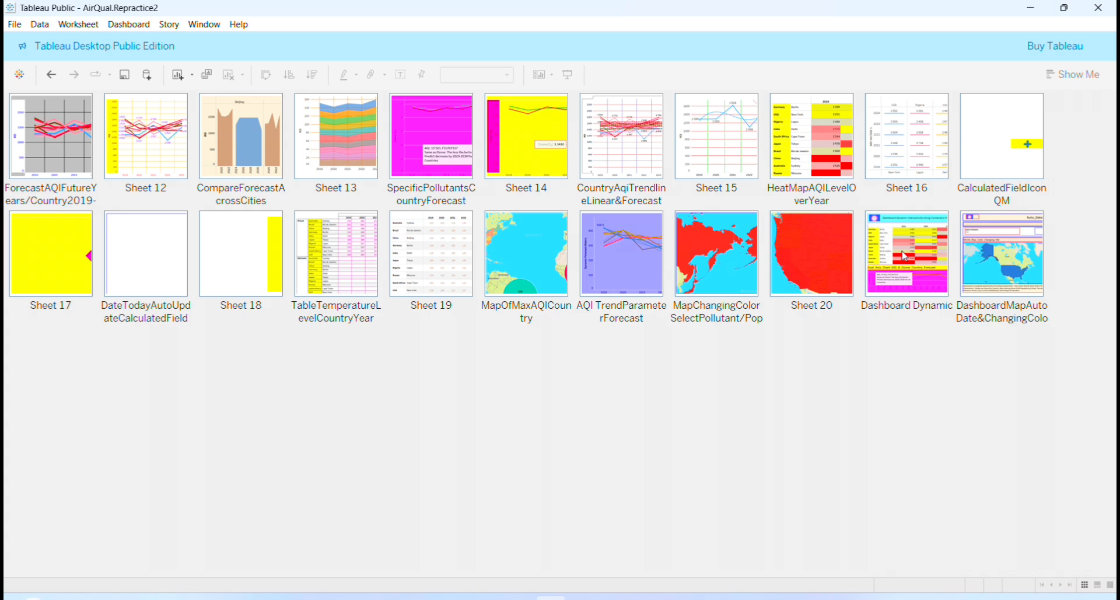
pyautogui.click(904, 255)
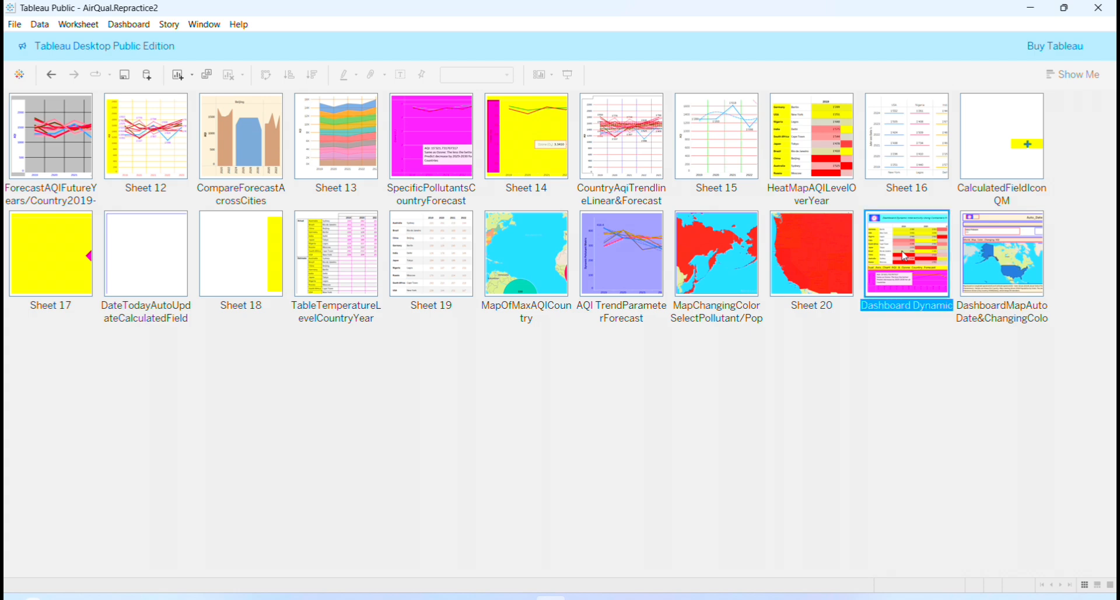
pyautogui.doubleClick(904, 256)
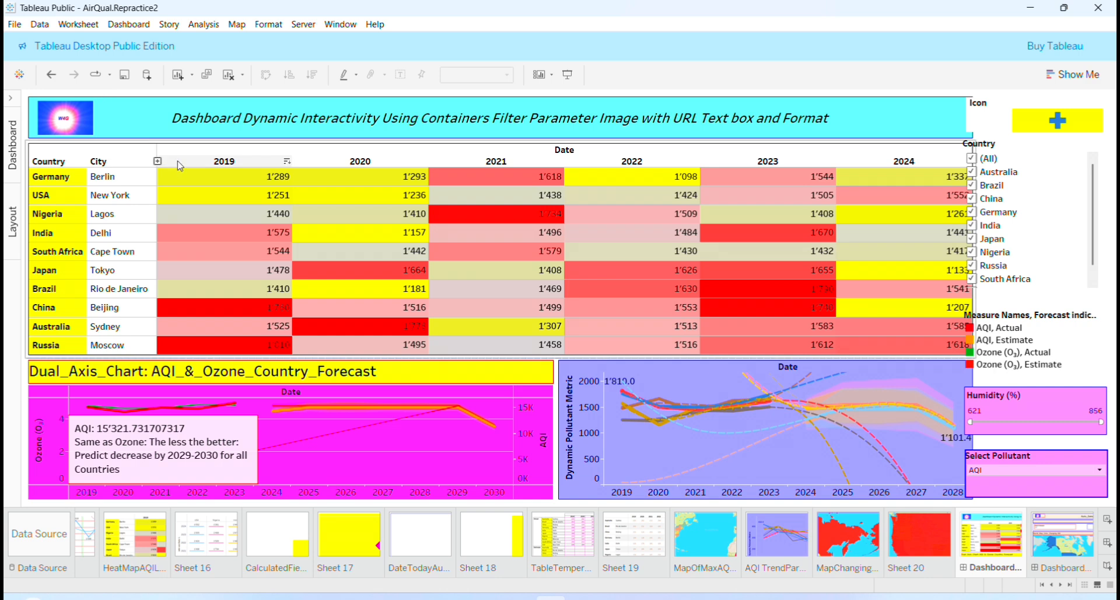
pyautogui.moveTo(341, 251)
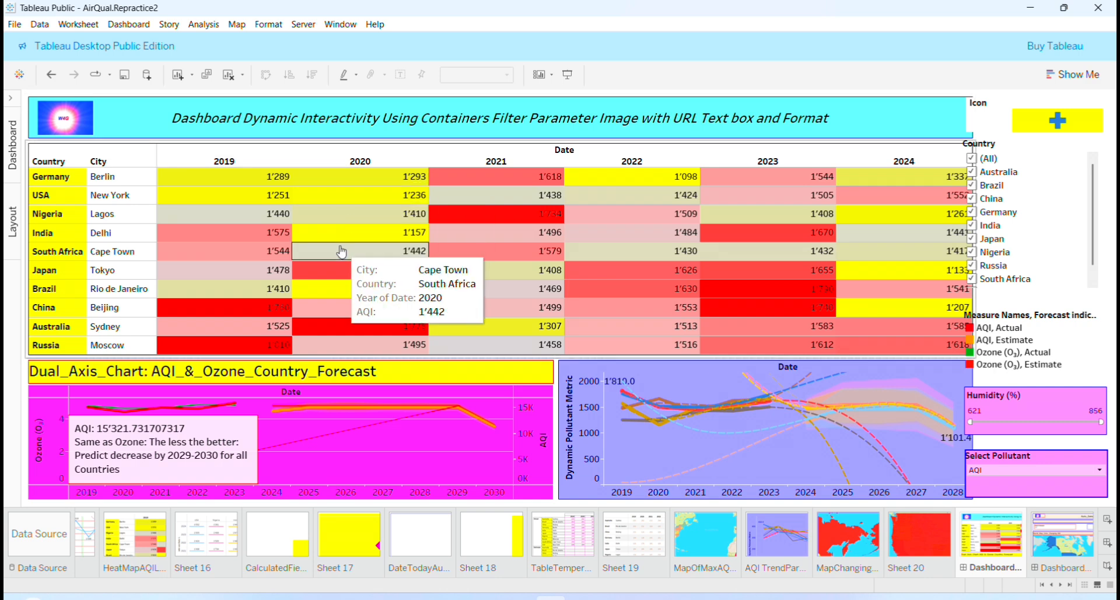
# - Move the floating Humidity (%) filter and Select Pollutant control slightly outward, away from the forecast chart
pyautogui.click(1047, 402)
pyautogui.moveTo(1042, 384)
pyautogui.mouseDown()
pyautogui.moveTo(1061, 389)
pyautogui.moveTo(1056, 379)
pyautogui.mouseUp()
pyautogui.click(1039, 457)
pyautogui.moveTo(1039, 457)
pyautogui.mouseDown()
pyautogui.moveTo(1068, 437)
pyautogui.moveTo(1055, 444)
pyautogui.mouseUp()
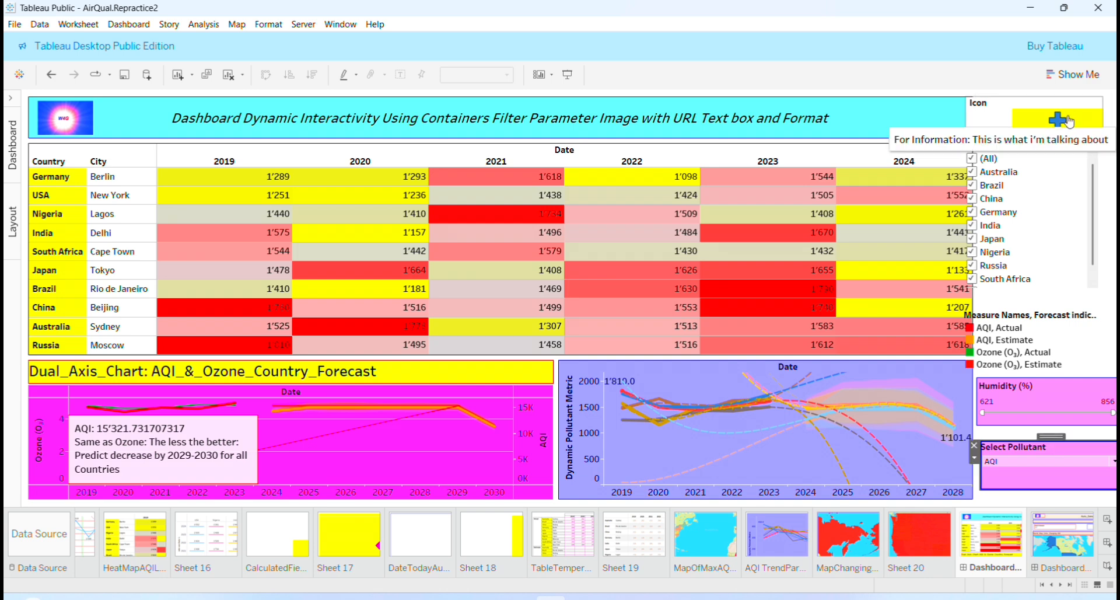
pyautogui.moveTo(1057, 126)
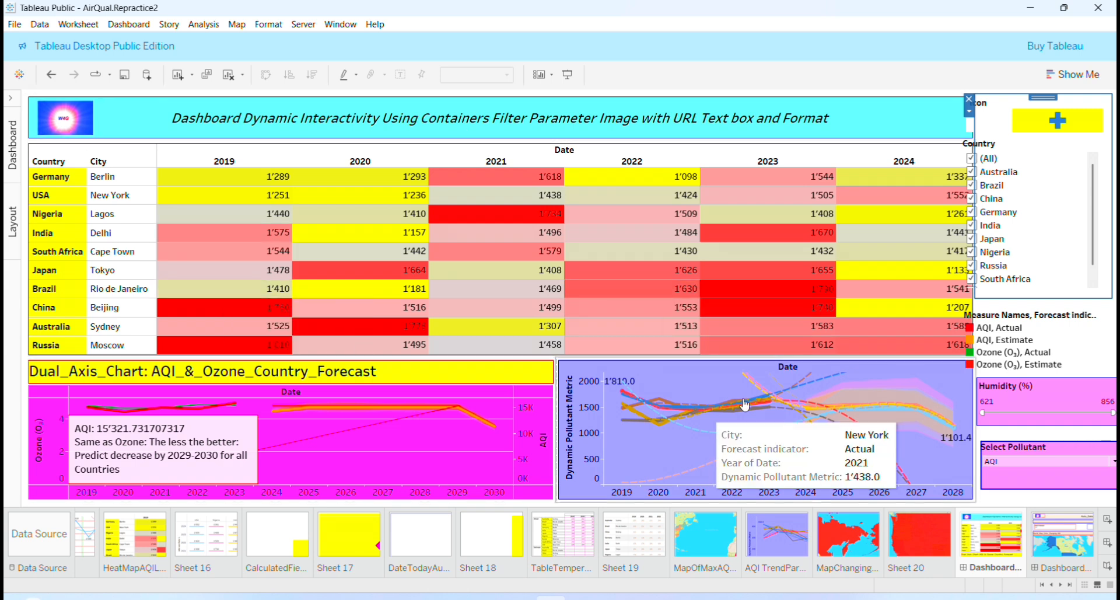
# - Switch to the color-changing world map dashboard and set its Select Pollutant parameter to PM2.5
pyautogui.click(1057, 551)
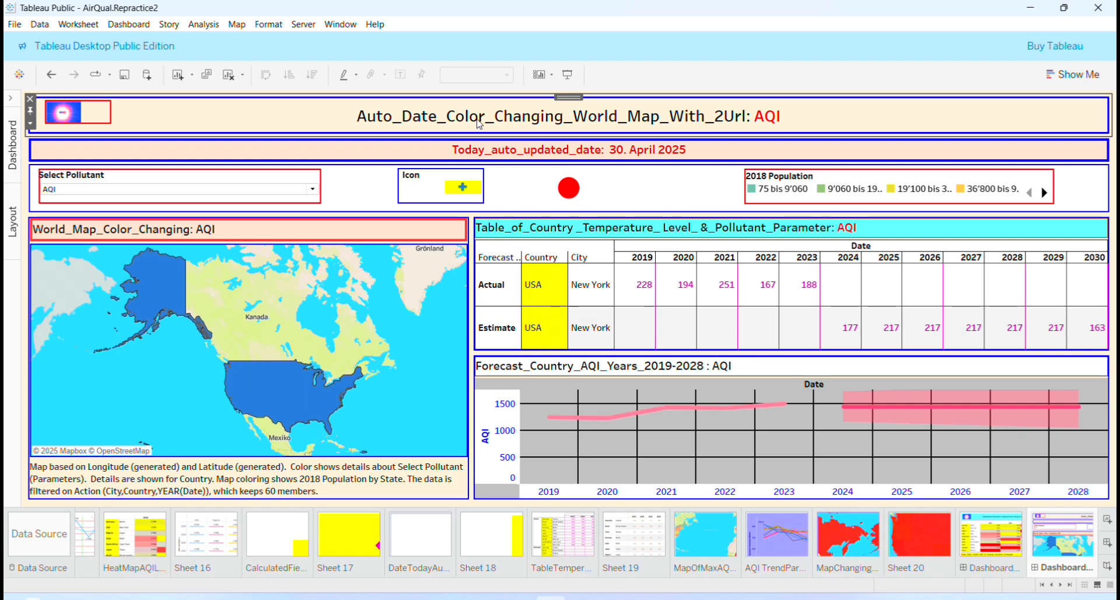
pyautogui.moveTo(563, 187)
pyautogui.click(314, 190)
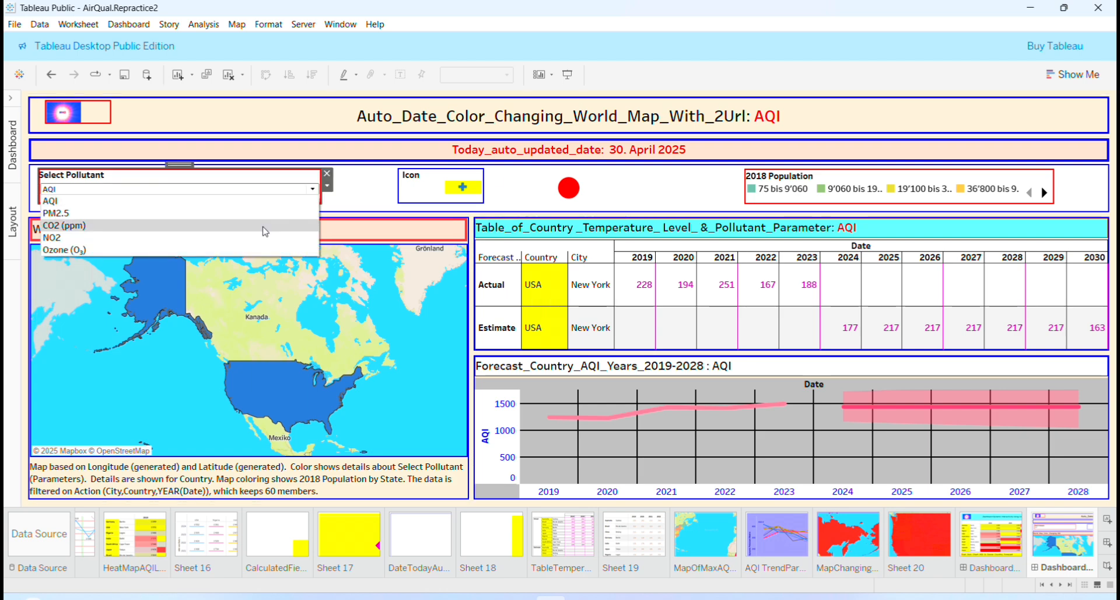
pyautogui.click(265, 229)
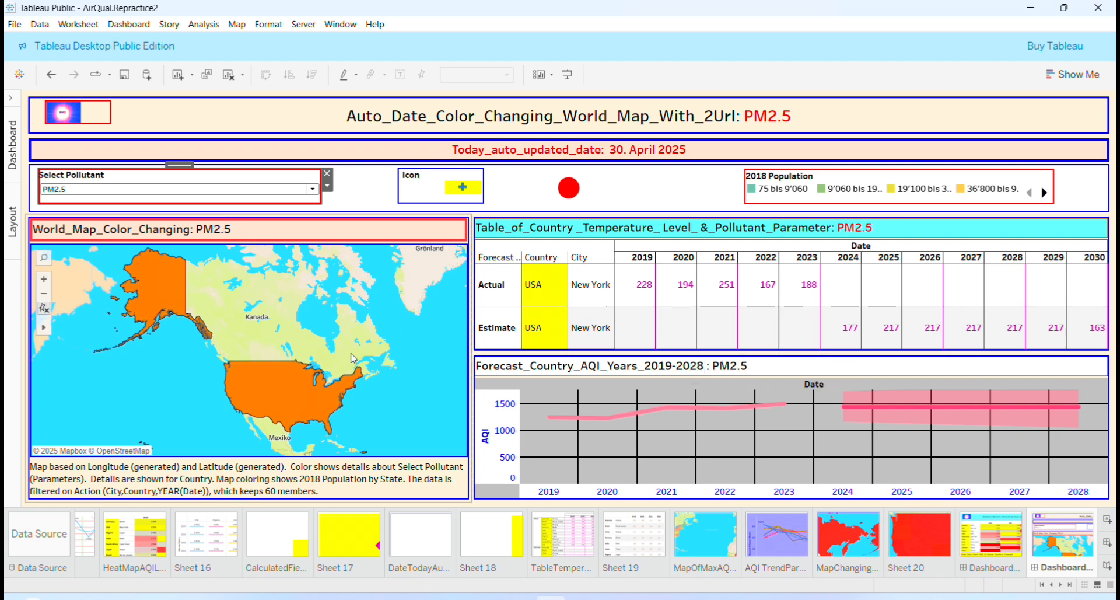
pyautogui.moveTo(303, 397)
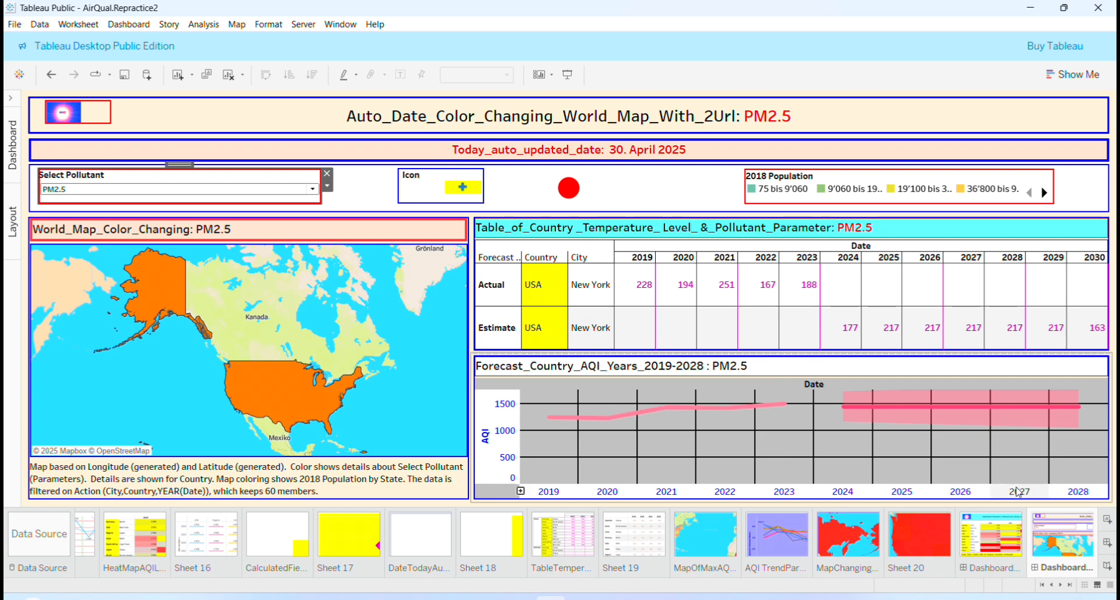
# - Create a new dashboard, expand its side pane and change the dashboard size from Range to Automatic
pyautogui.click(1107, 543)
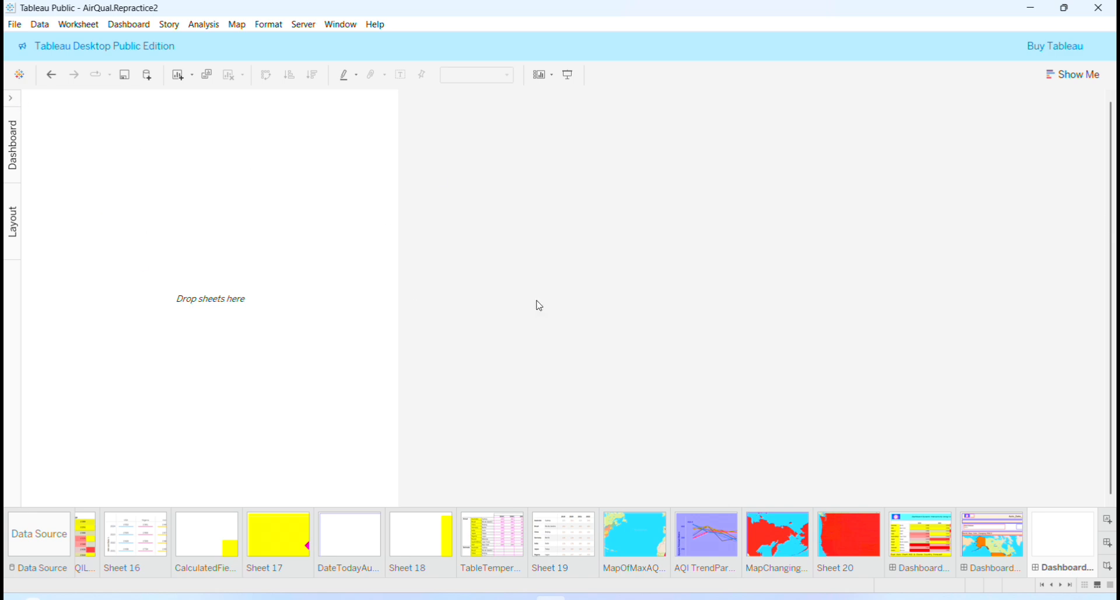
pyautogui.click(11, 102)
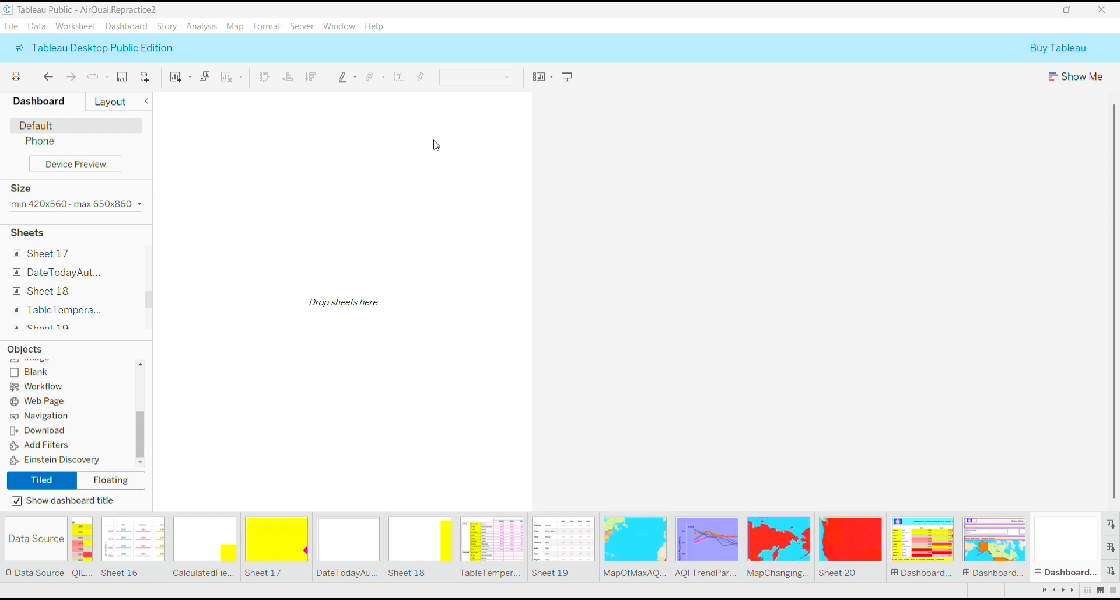
pyautogui.click(141, 207)
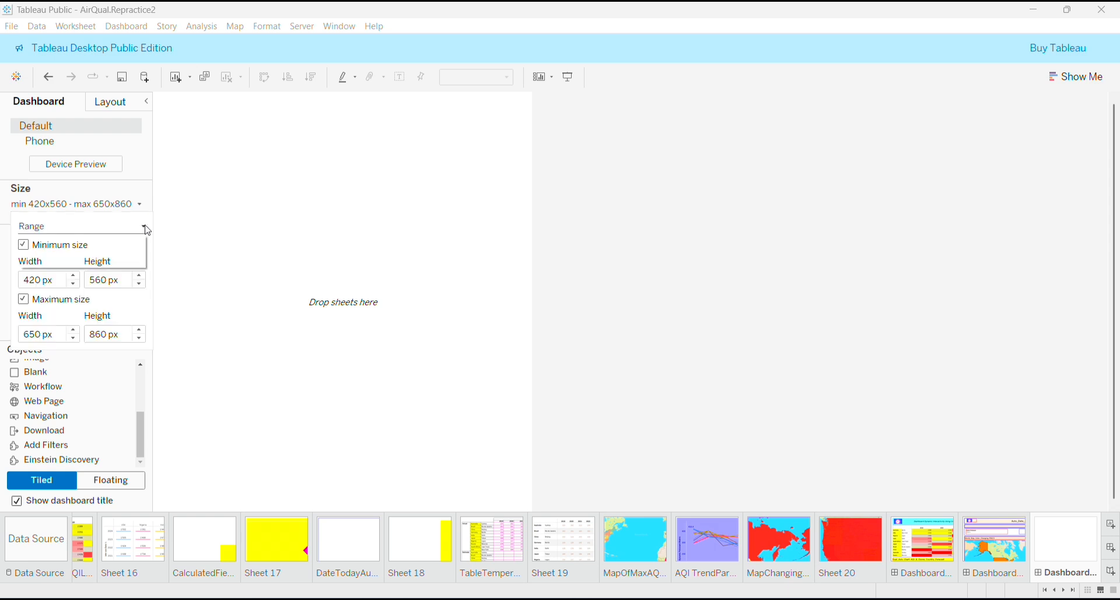
pyautogui.click(143, 226)
pyautogui.click(126, 251)
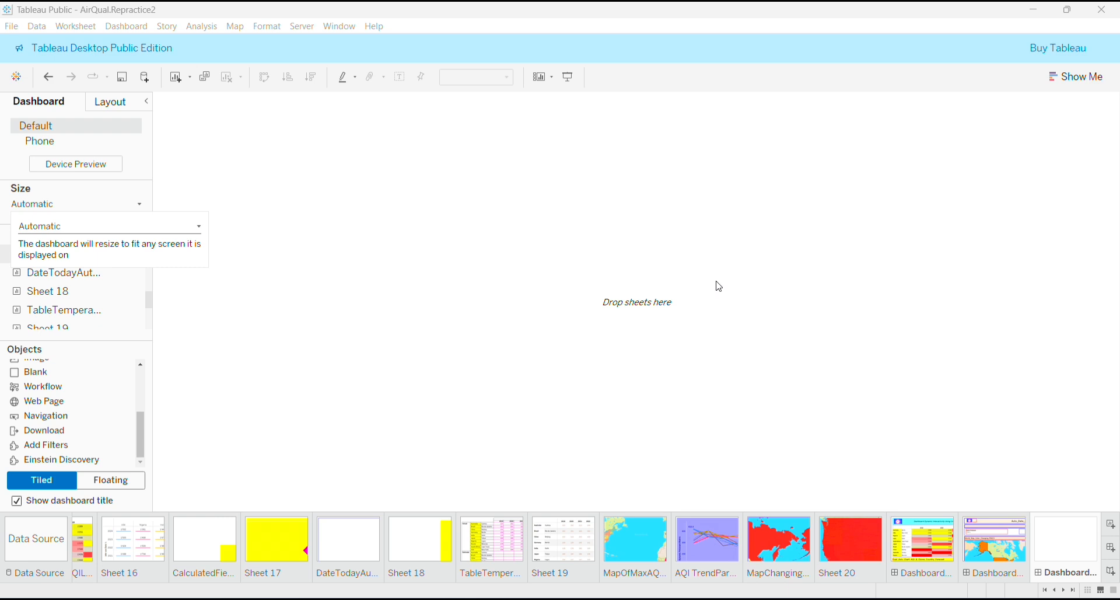
pyautogui.click(416, 240)
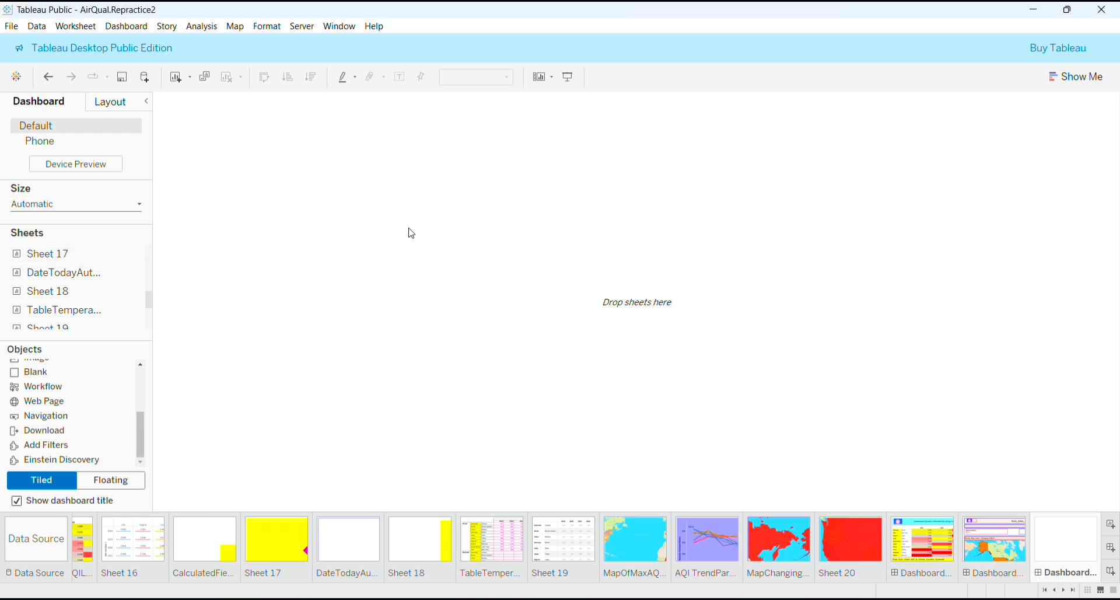
# - Set the blank dashboard's sizing to Automatic so it fits any screen
pyautogui.moveTo(92, 270)
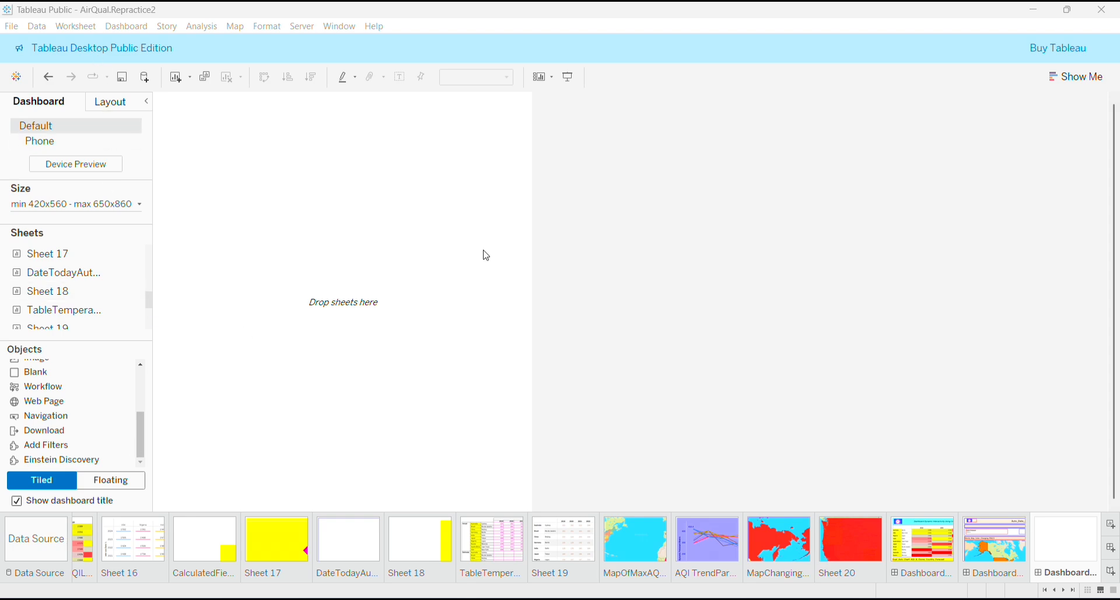
pyautogui.click(140, 207)
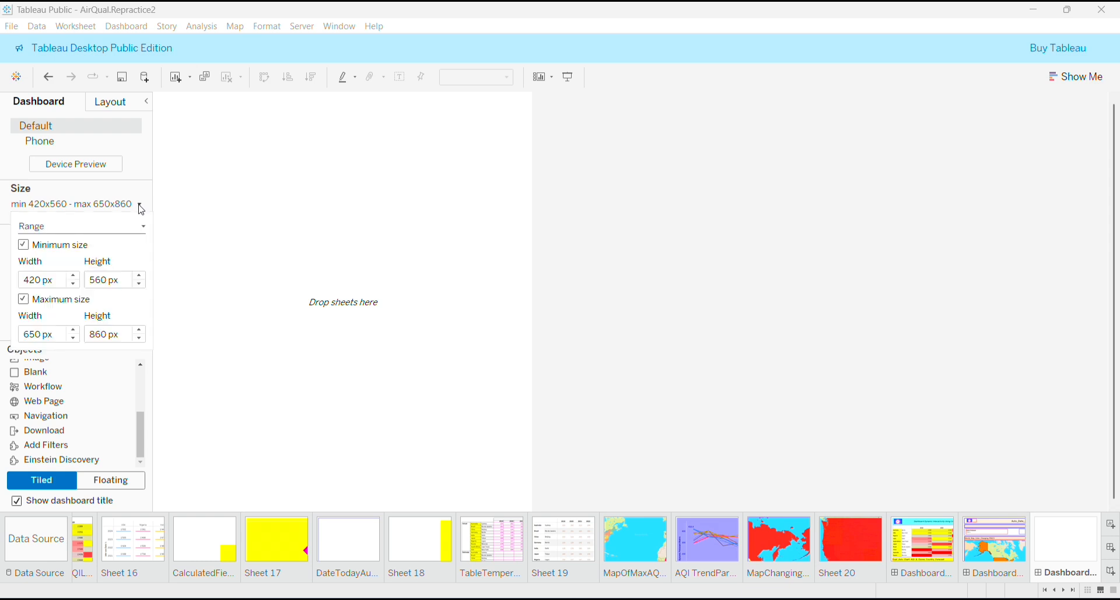
pyautogui.click(144, 226)
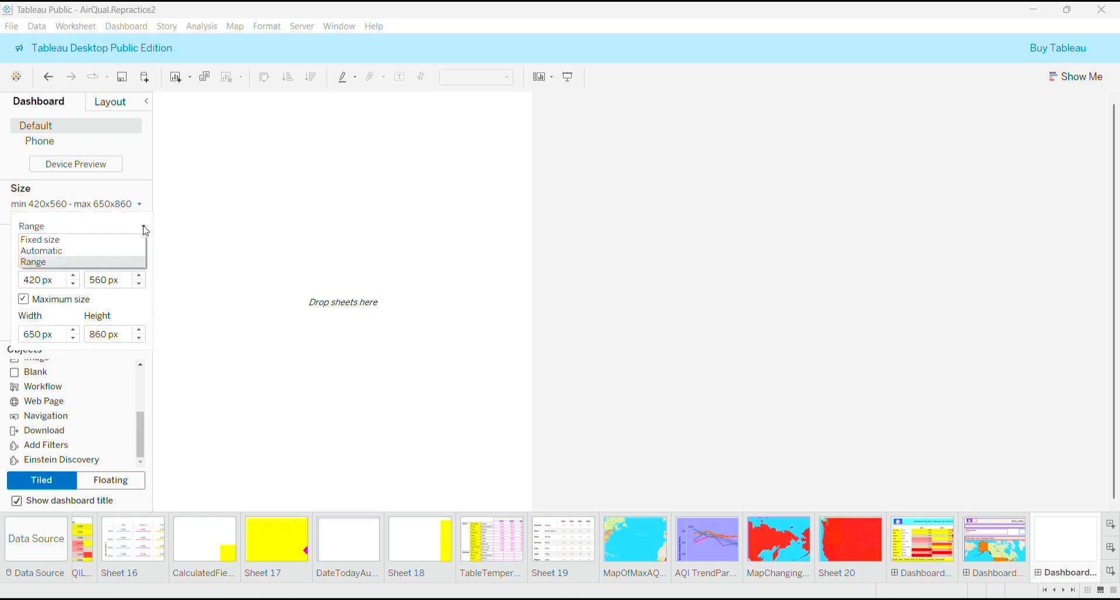
pyautogui.click(127, 251)
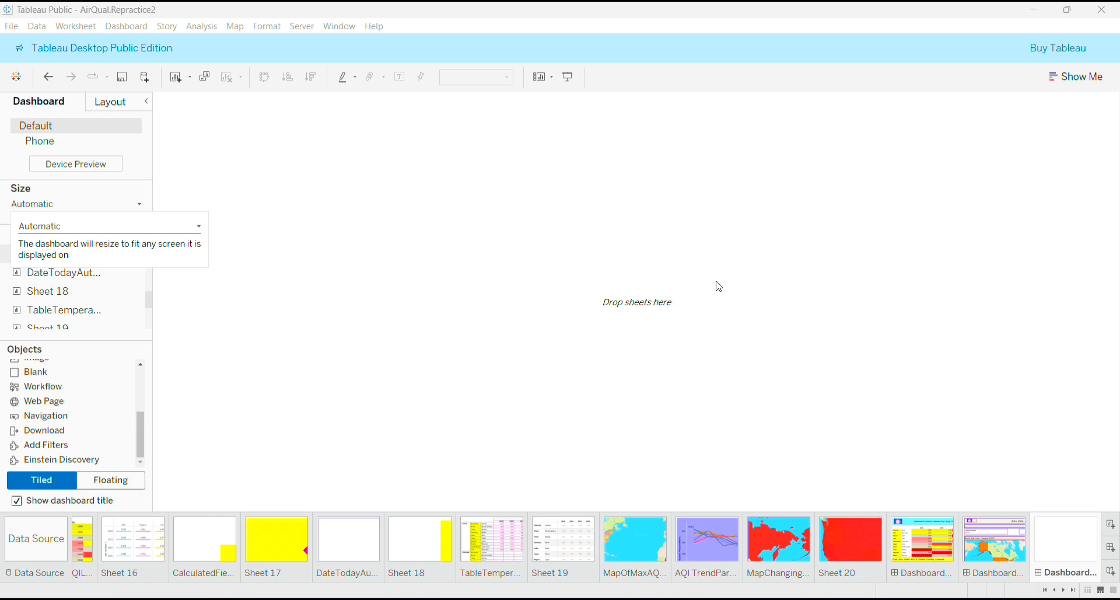
pyautogui.click(415, 240)
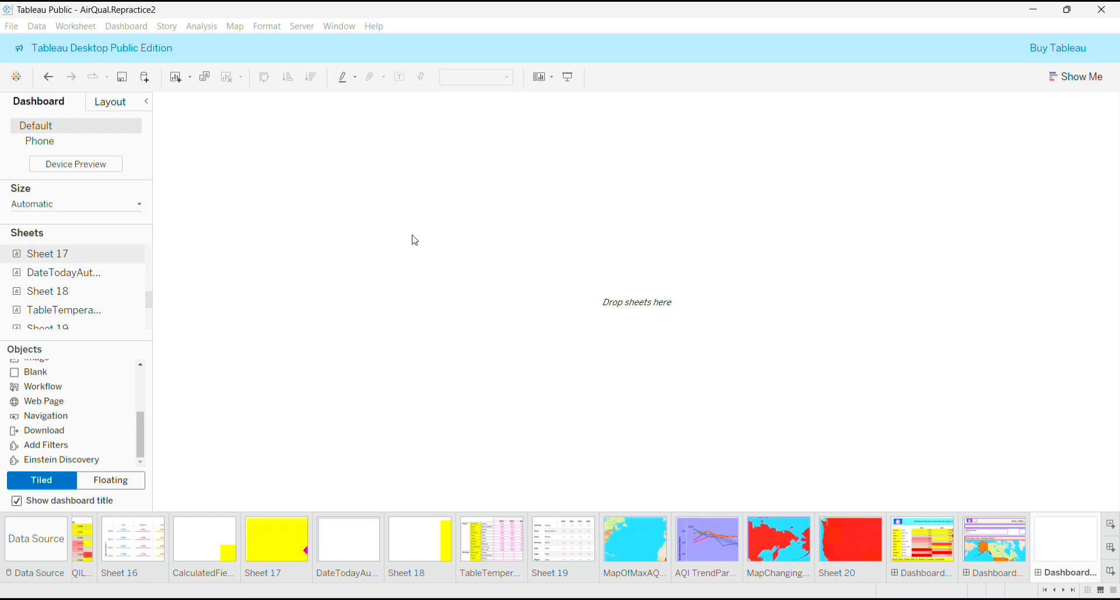
pyautogui.moveTo(92, 270)
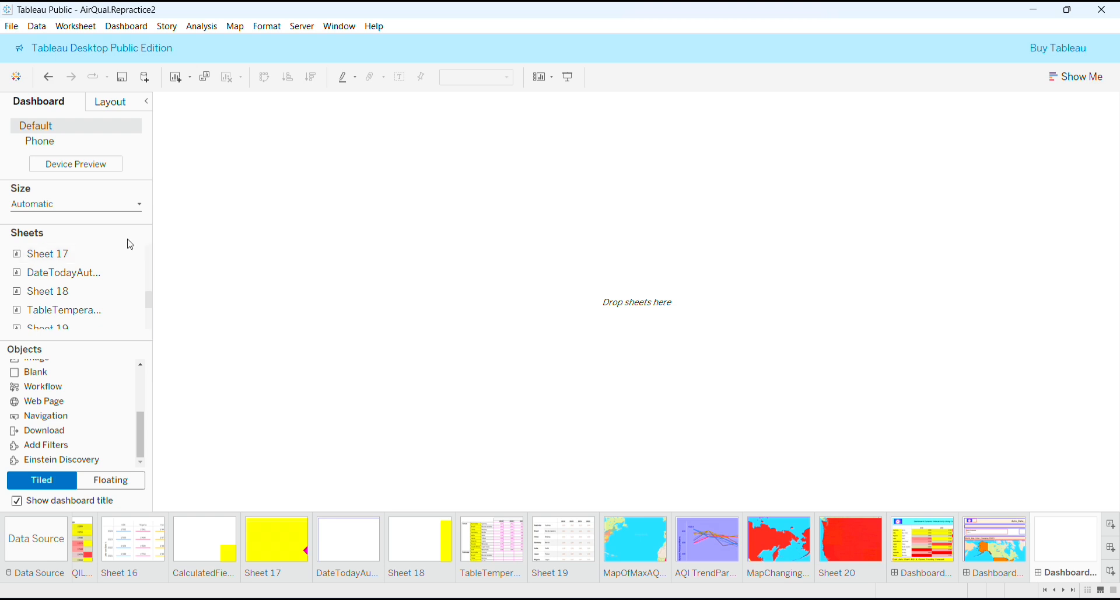
# - Toggle the dashboard title and leave it displayed above the empty layout
pyautogui.moveTo(132, 252)
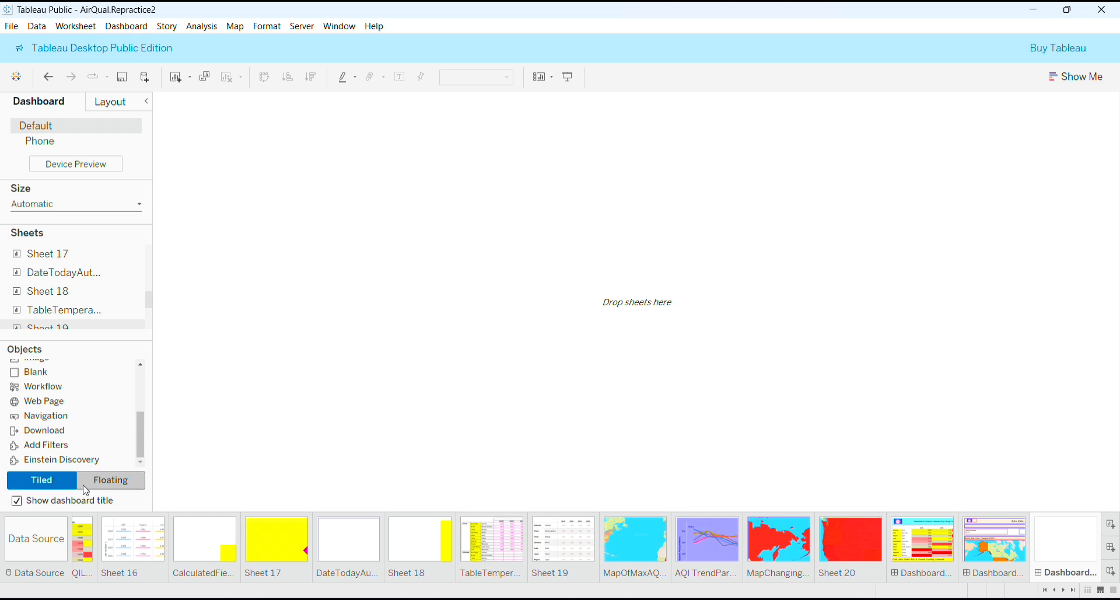
pyautogui.click(17, 503)
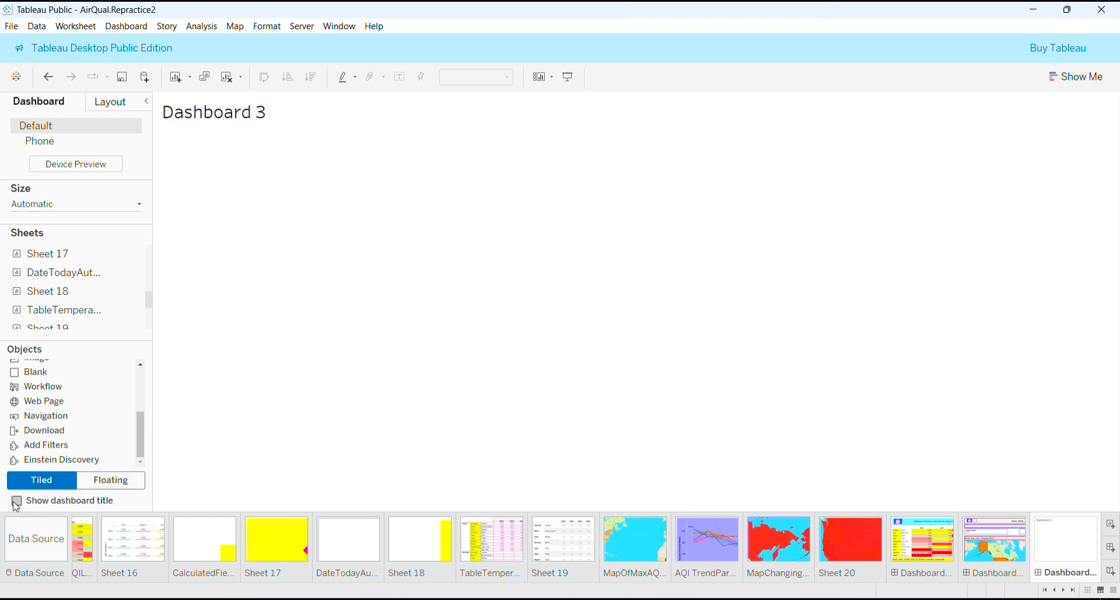
pyautogui.click(17, 503)
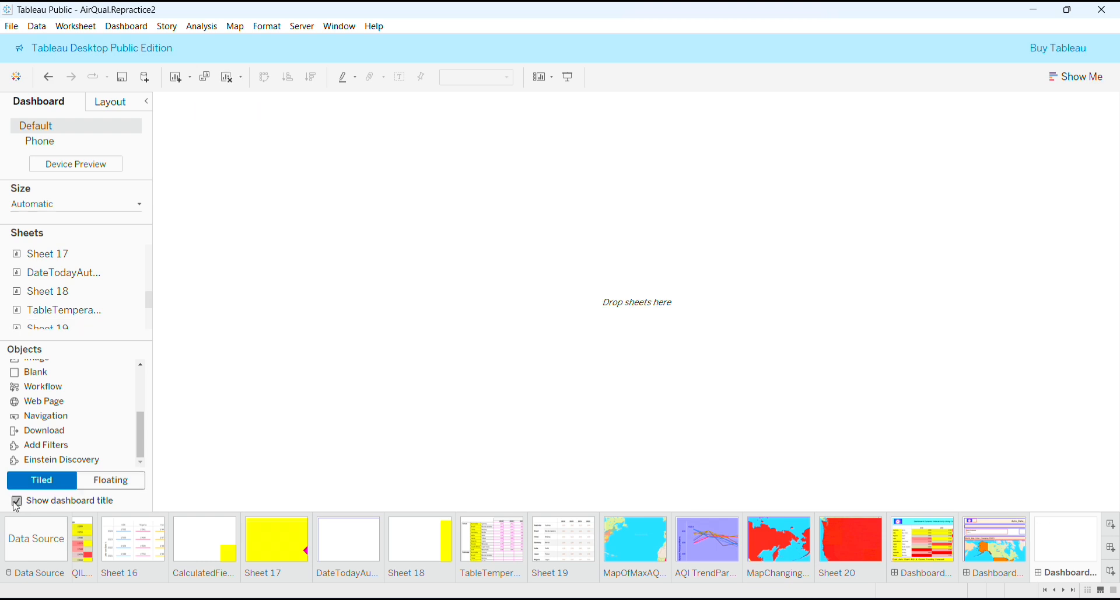
pyautogui.click(17, 503)
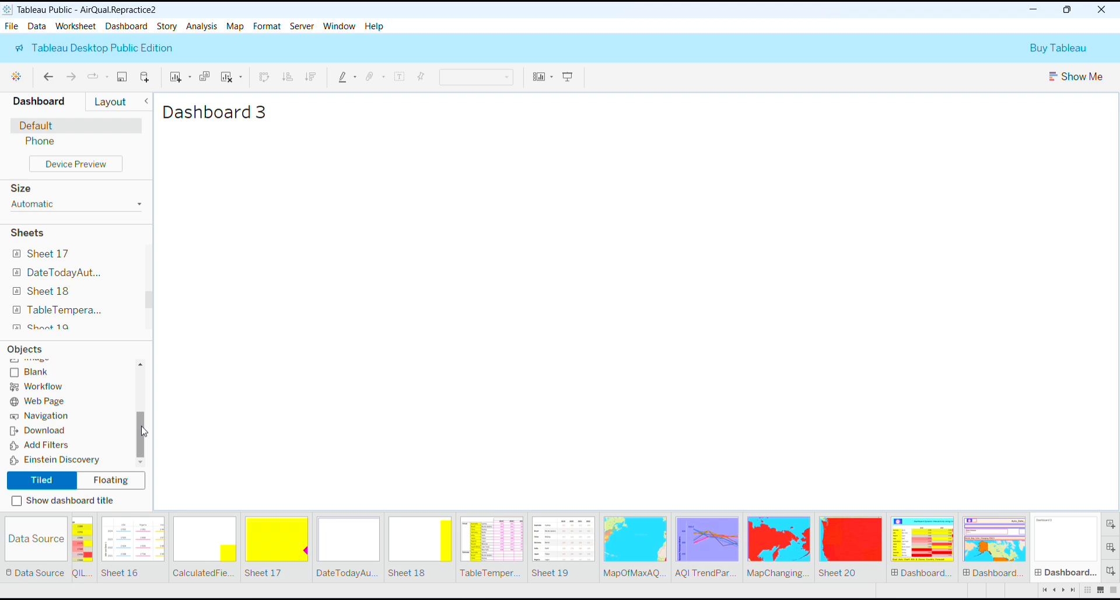
# - Add a tiled Vertical Container to the dashboard and place Sheet 13 inside it
pyautogui.moveTo(144, 432); pyautogui.dragTo(142, 372)
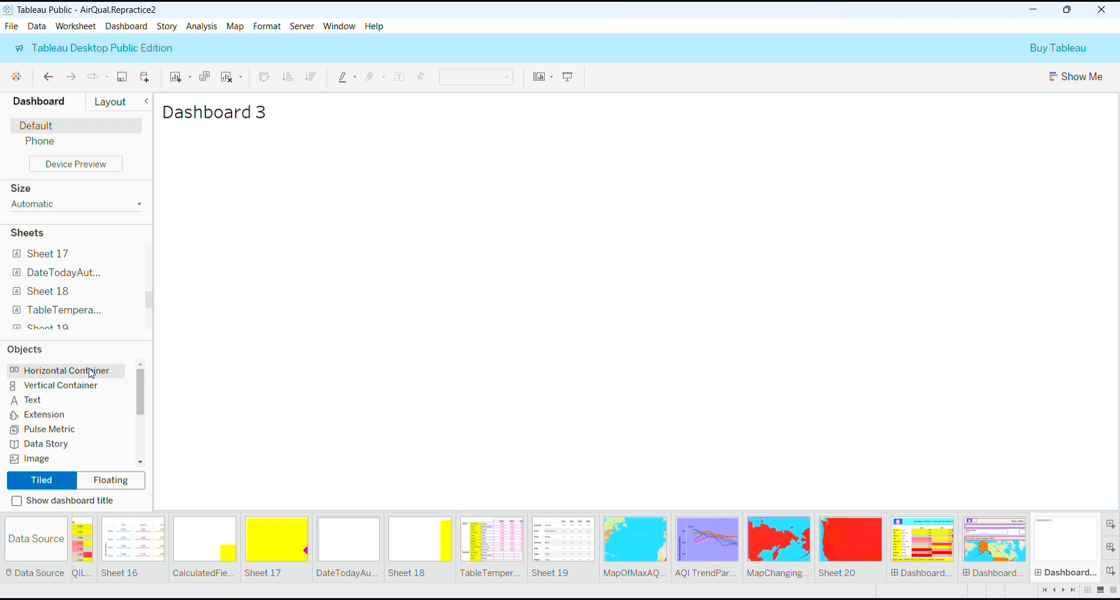
pyautogui.moveTo(83, 386); pyautogui.dragTo(320, 215)
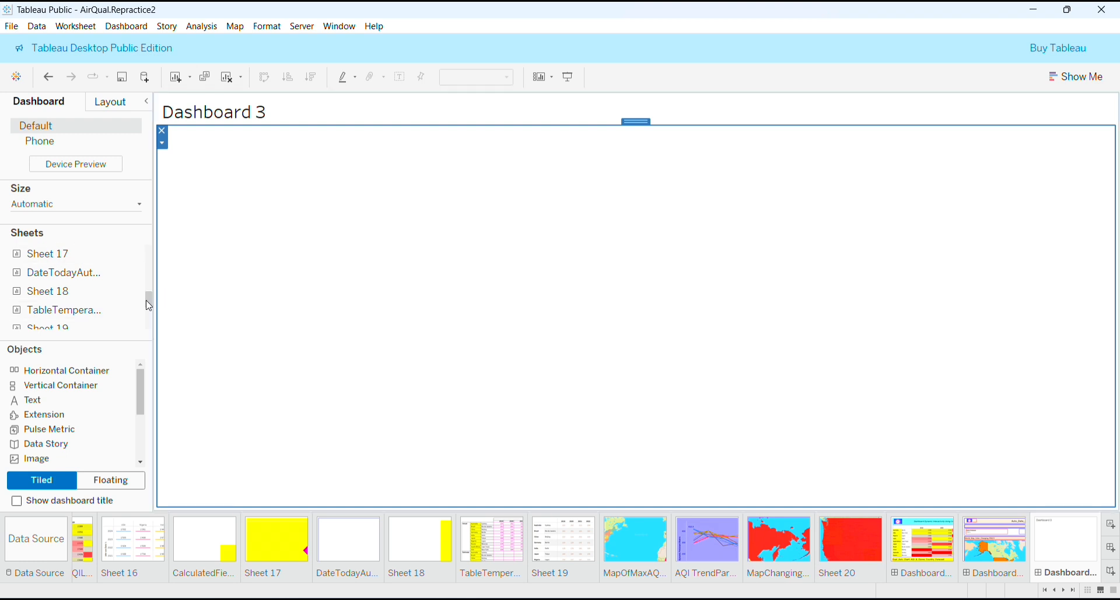
pyautogui.moveTo(149, 301); pyautogui.dragTo(149, 264)
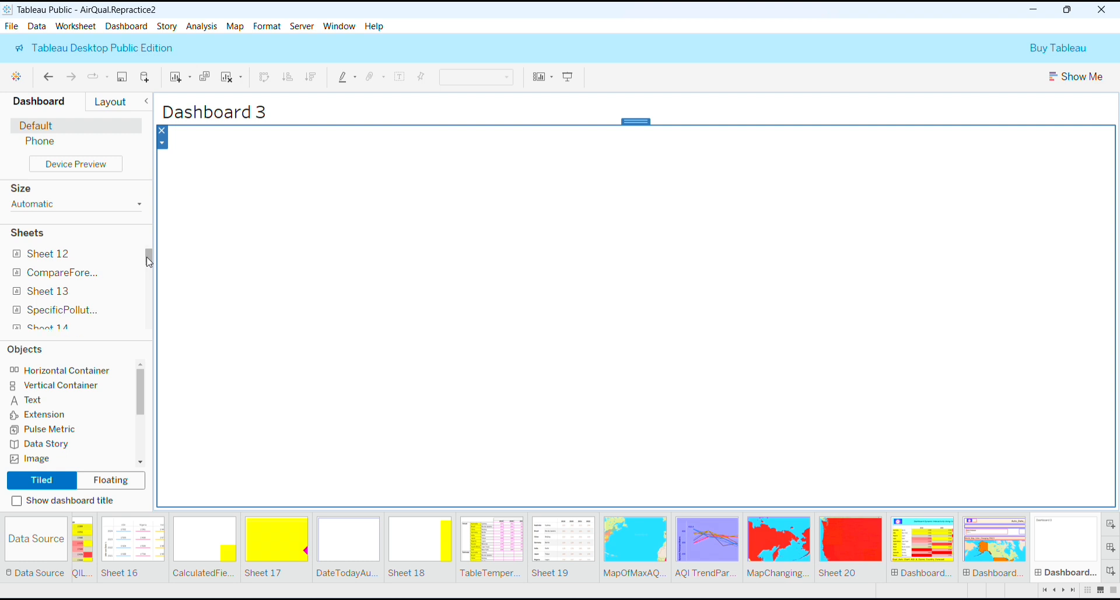
pyautogui.click(78, 292)
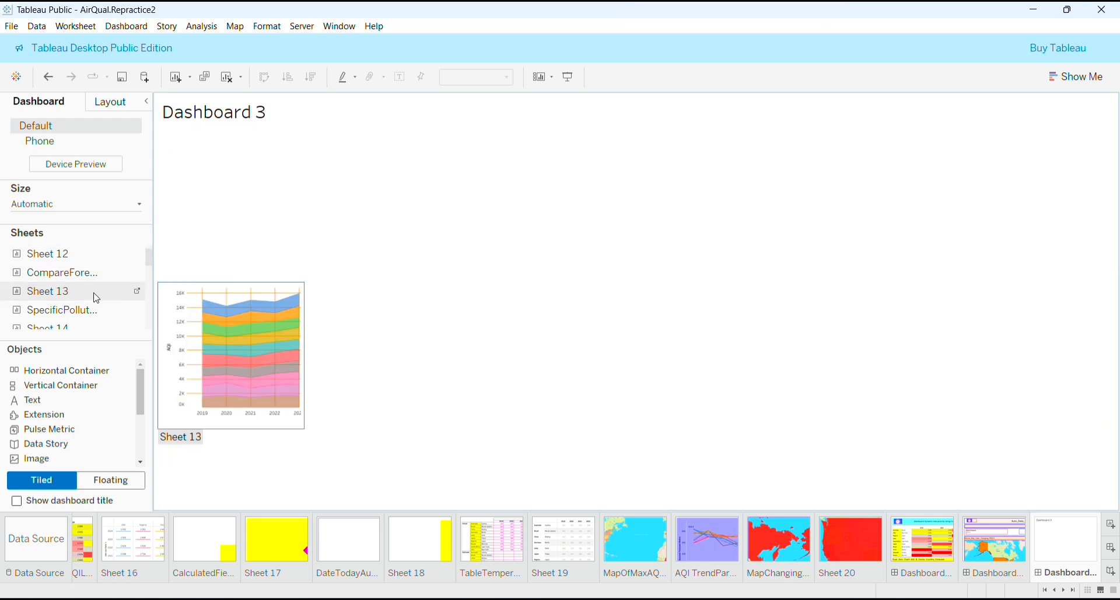
pyautogui.moveTo(97, 298); pyautogui.dragTo(377, 234)
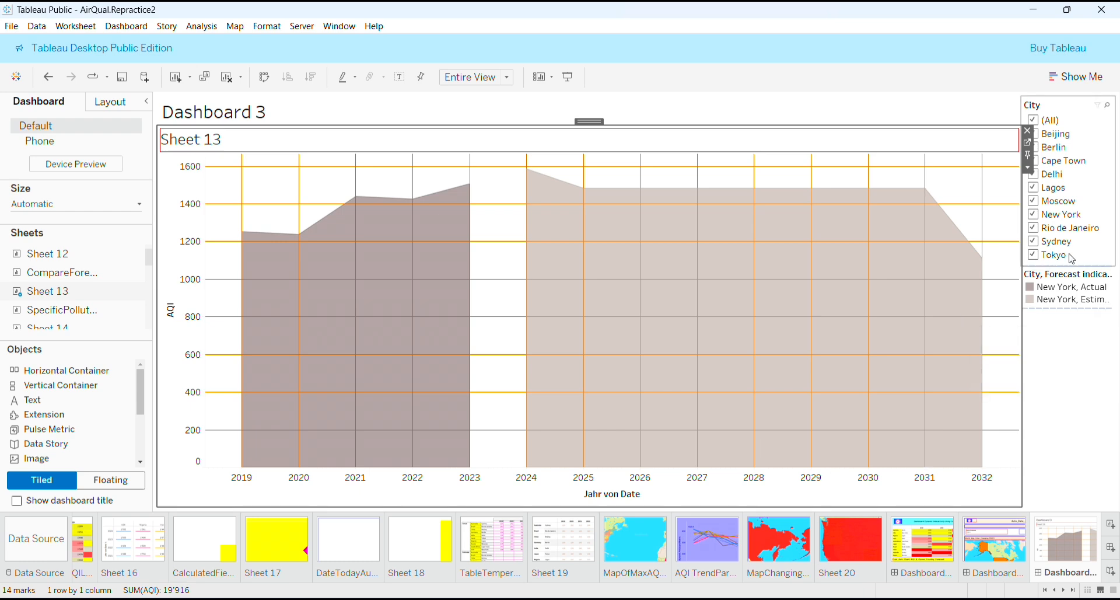
# - Turn on highlighting for the City, Forecast indicator legend and select the 2031 estimate mark in the area chart
pyautogui.click(1114, 282)
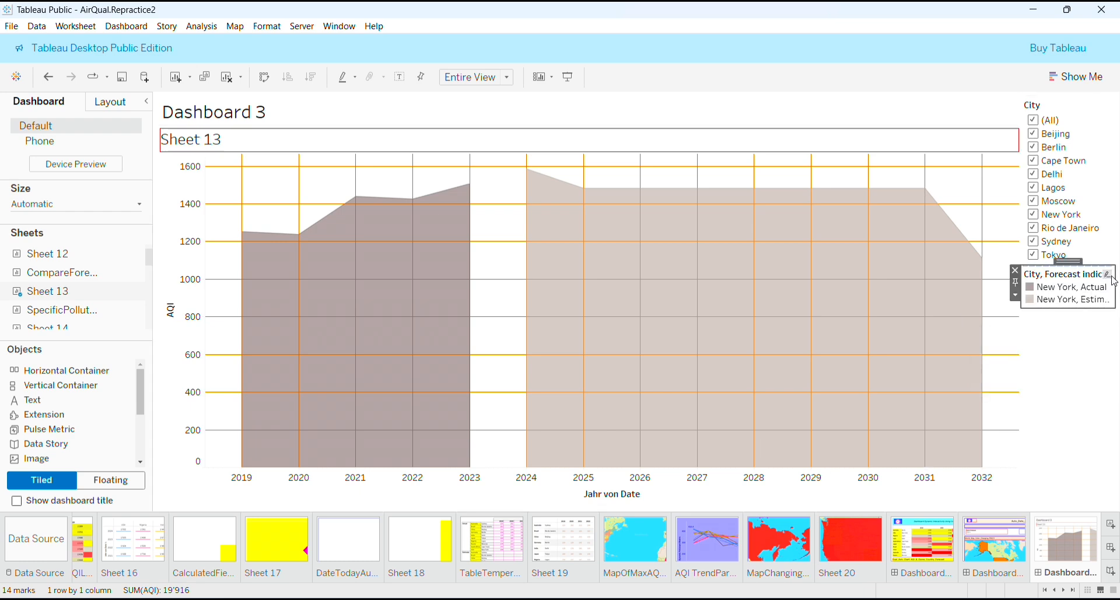
pyautogui.click(1111, 278)
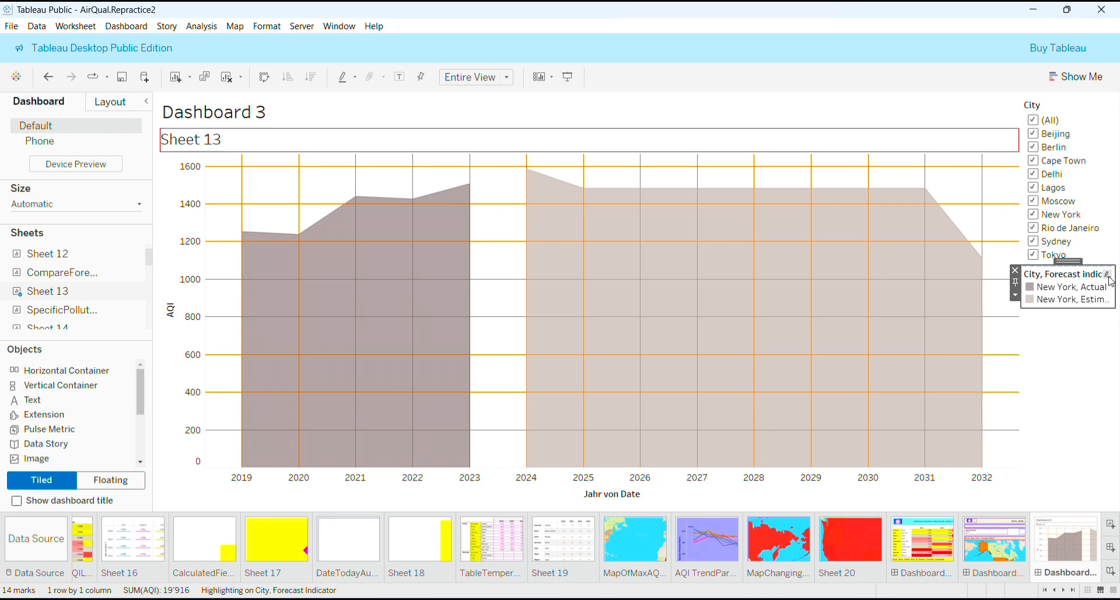
pyautogui.click(941, 203)
pyautogui.click(942, 203)
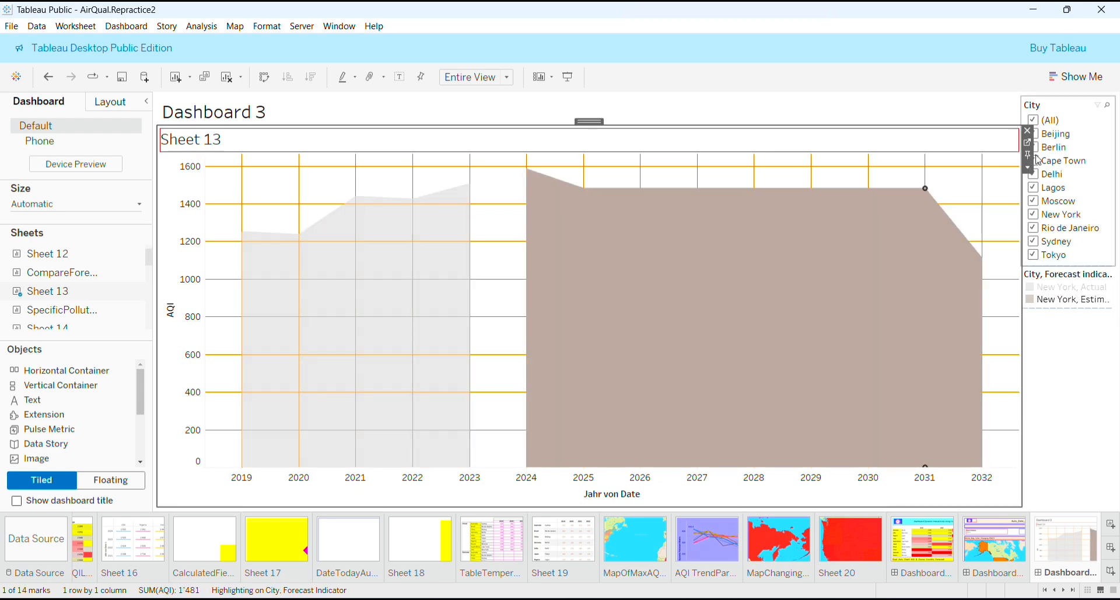
# - On Sheet 13, assign blue from the Automatic palette to New York, Estimate and return to Dashboard 3
pyautogui.click(1029, 142)
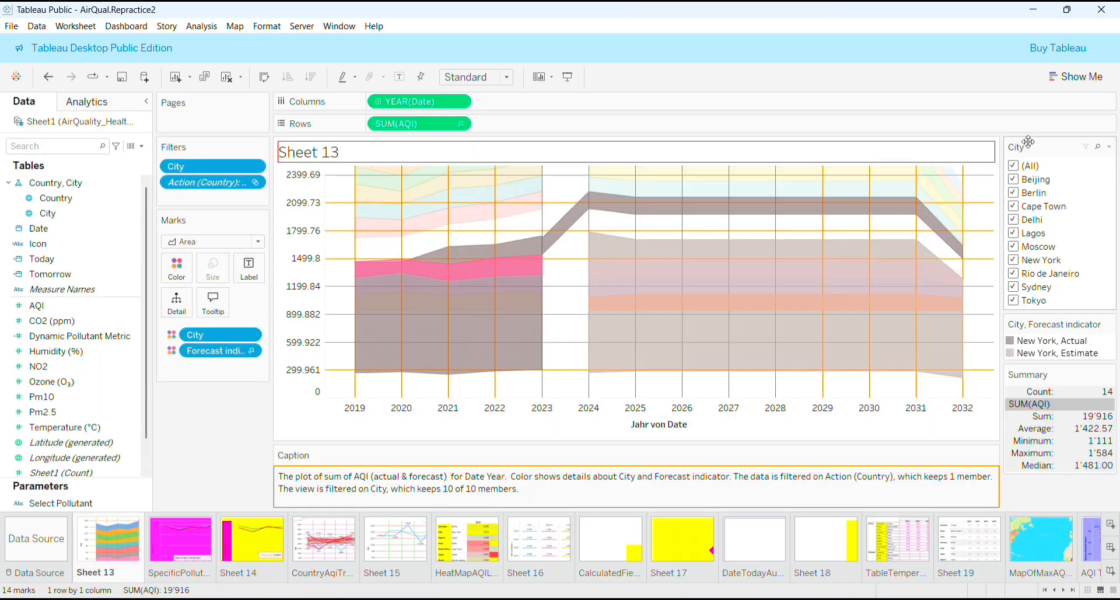
pyautogui.click(1111, 326)
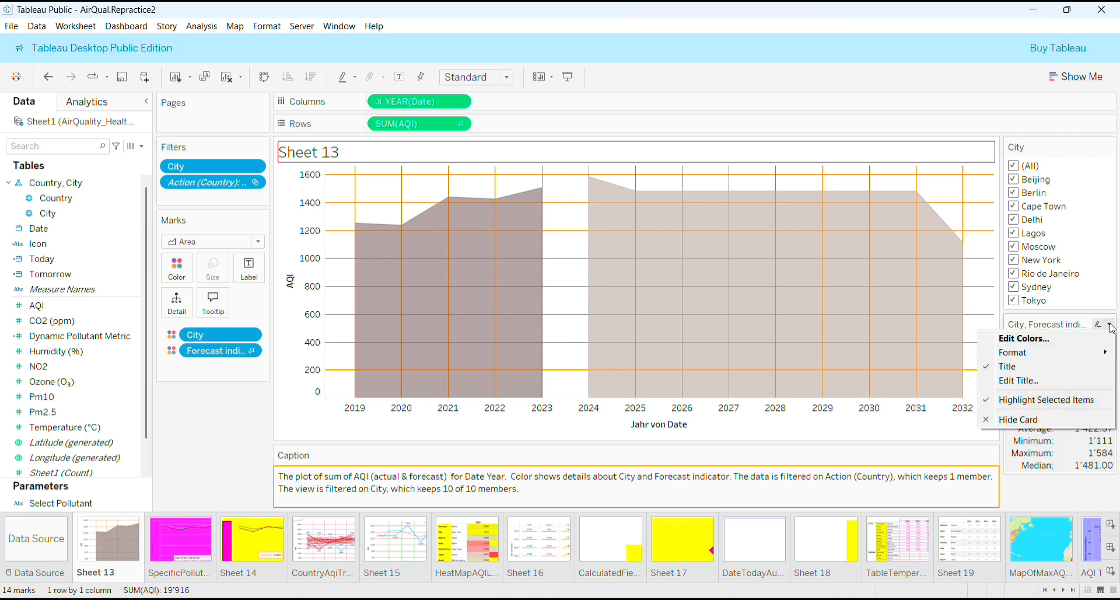
pyautogui.moveTo(1064, 361)
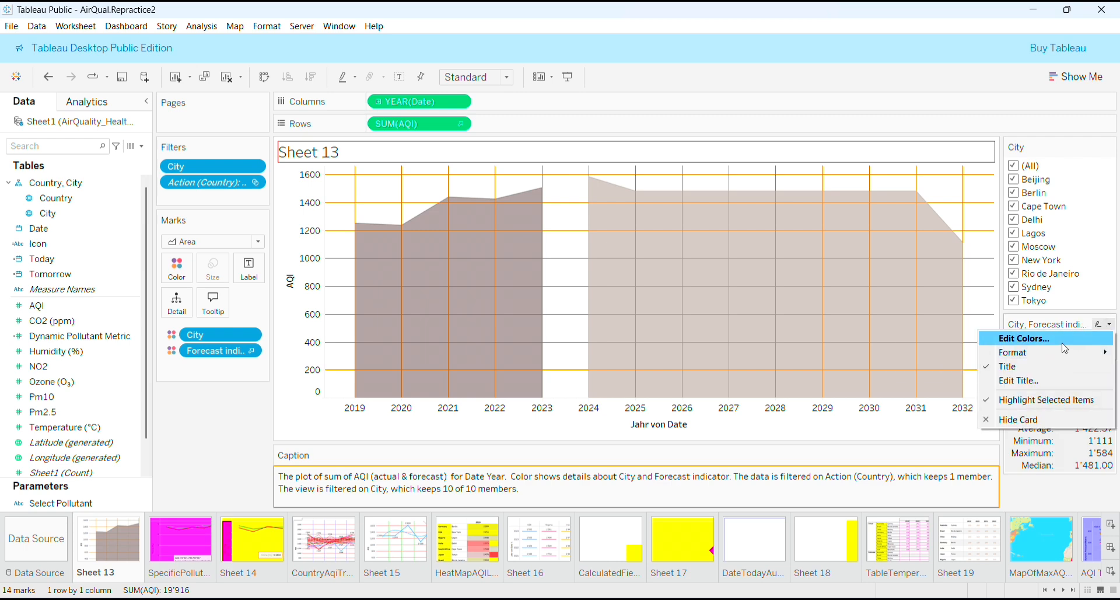
pyautogui.click(1026, 339)
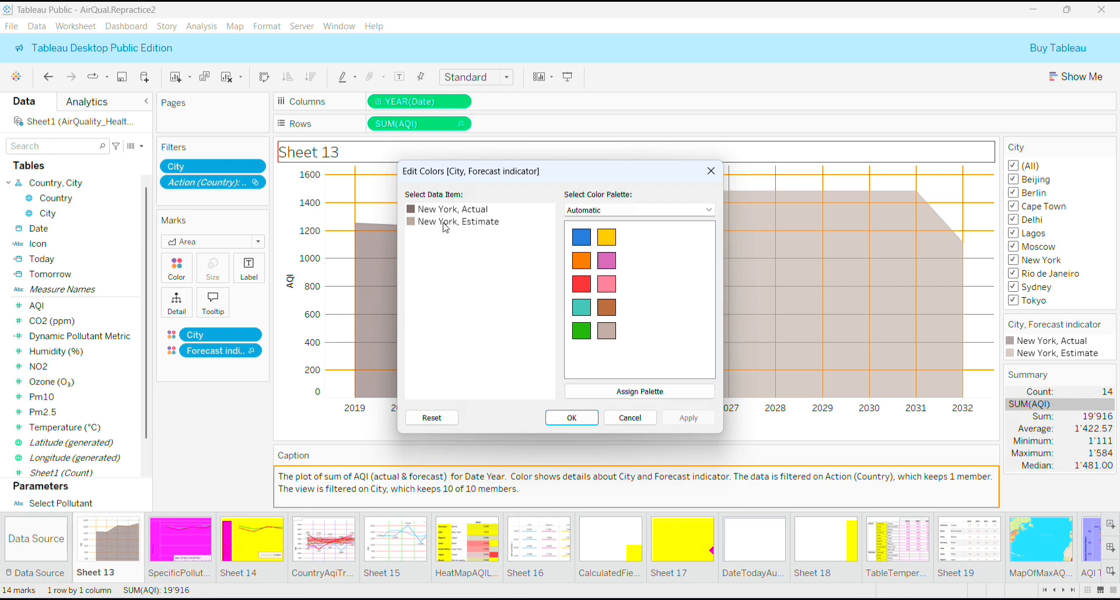
pyautogui.click(466, 228)
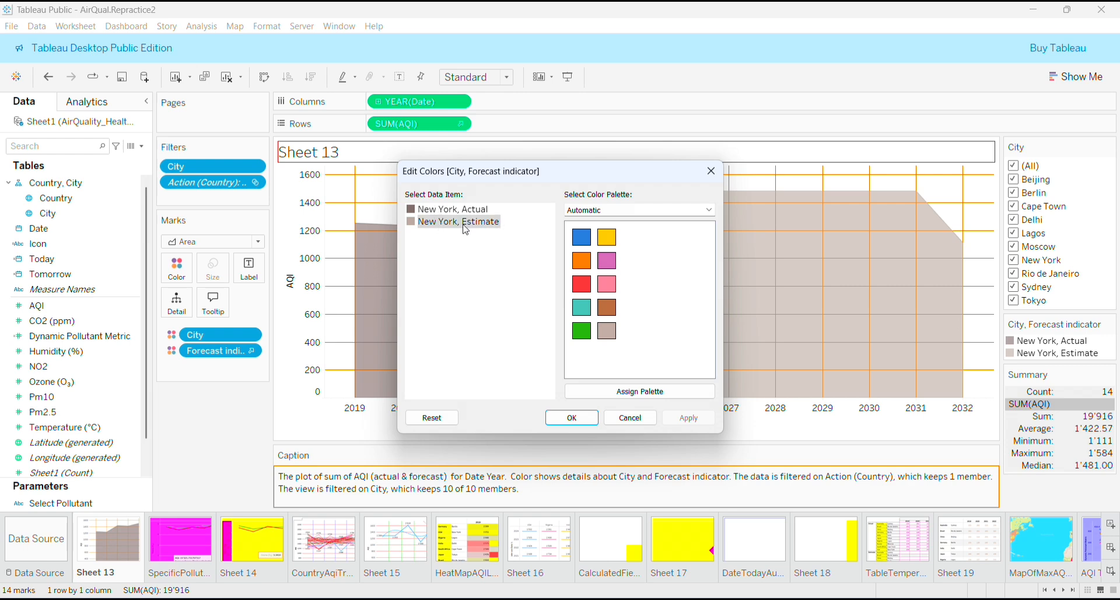
pyautogui.click(583, 240)
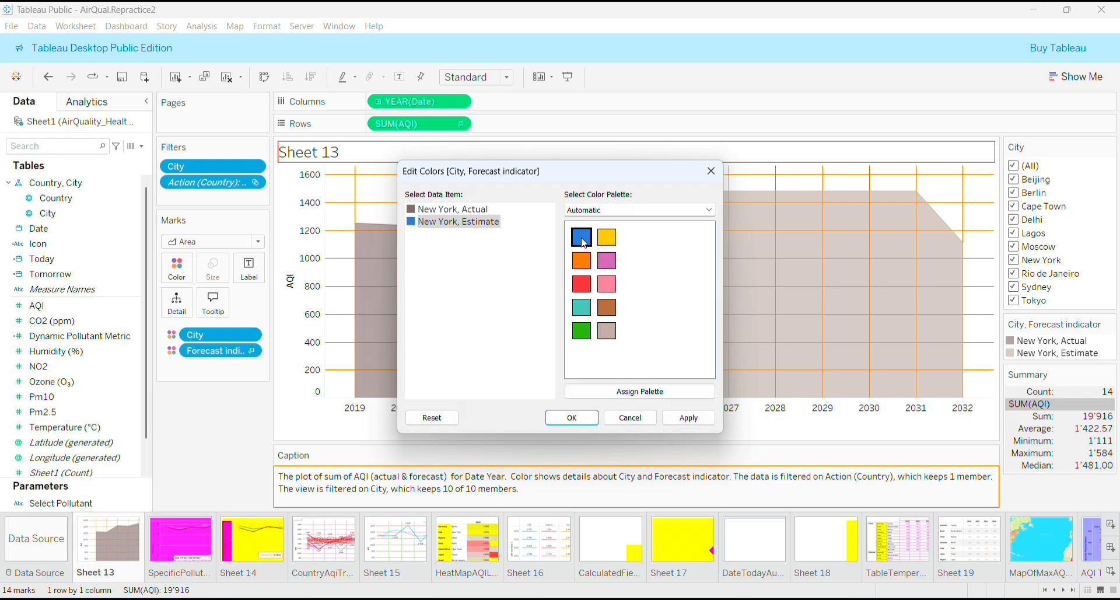
pyautogui.click(585, 420)
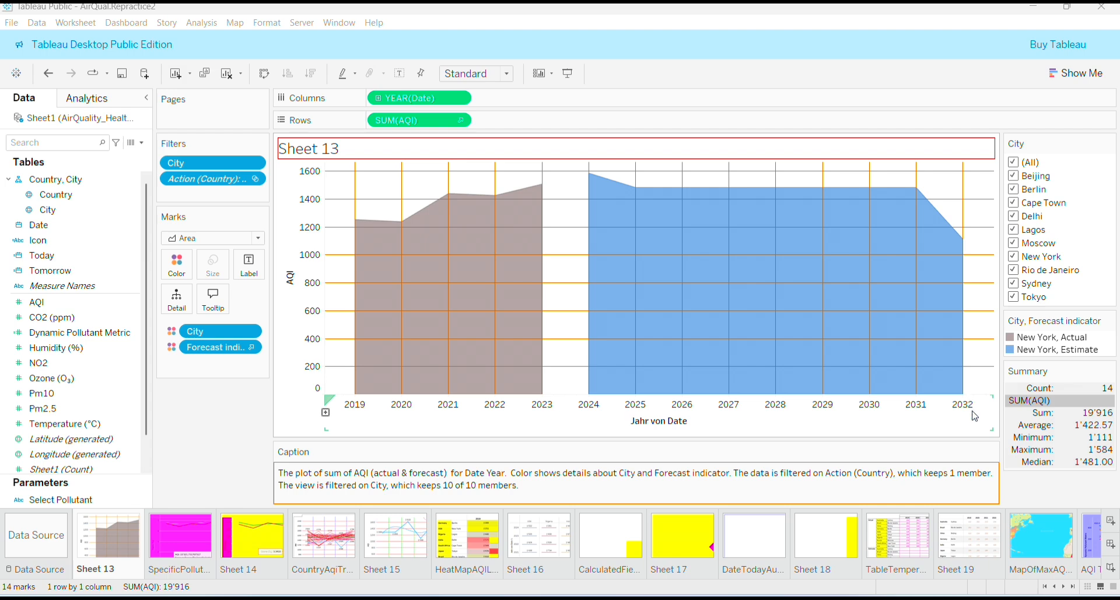
pyautogui.click(1089, 588)
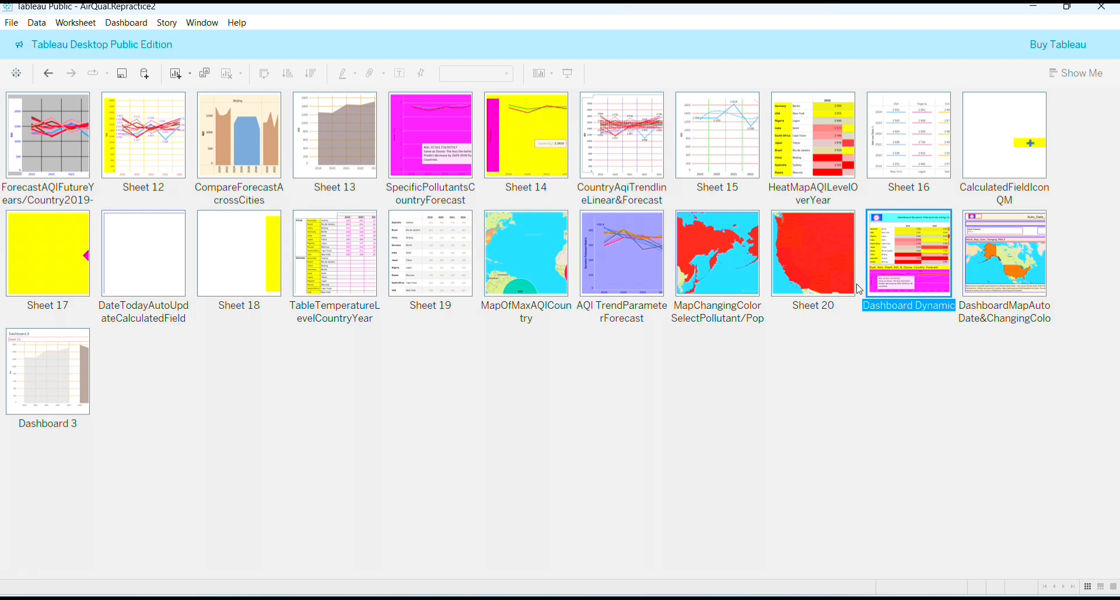
pyautogui.click(49, 374)
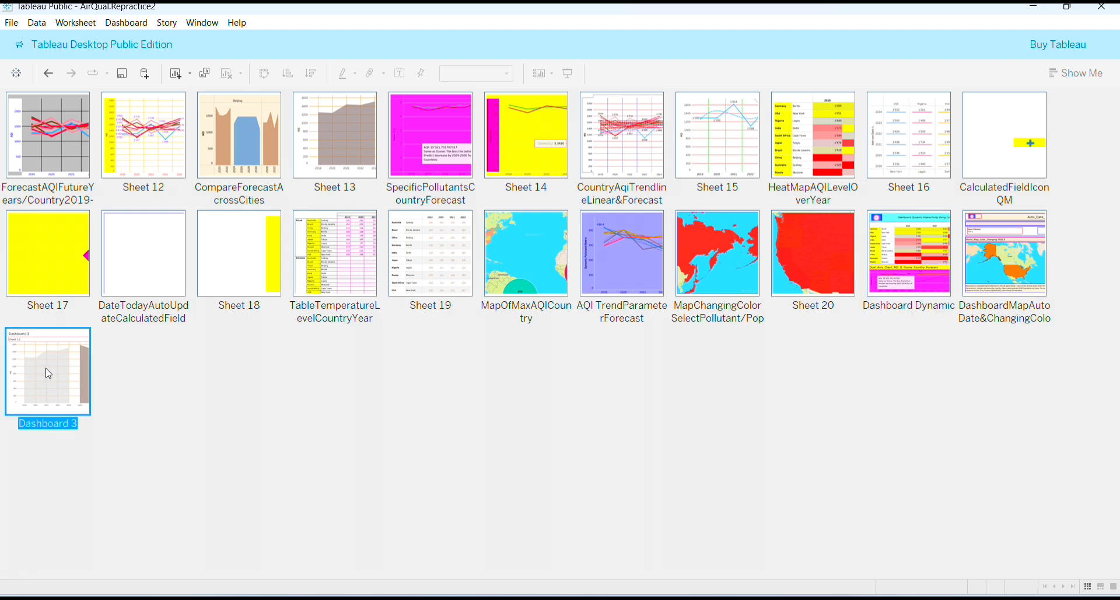
pyautogui.doubleClick(49, 374)
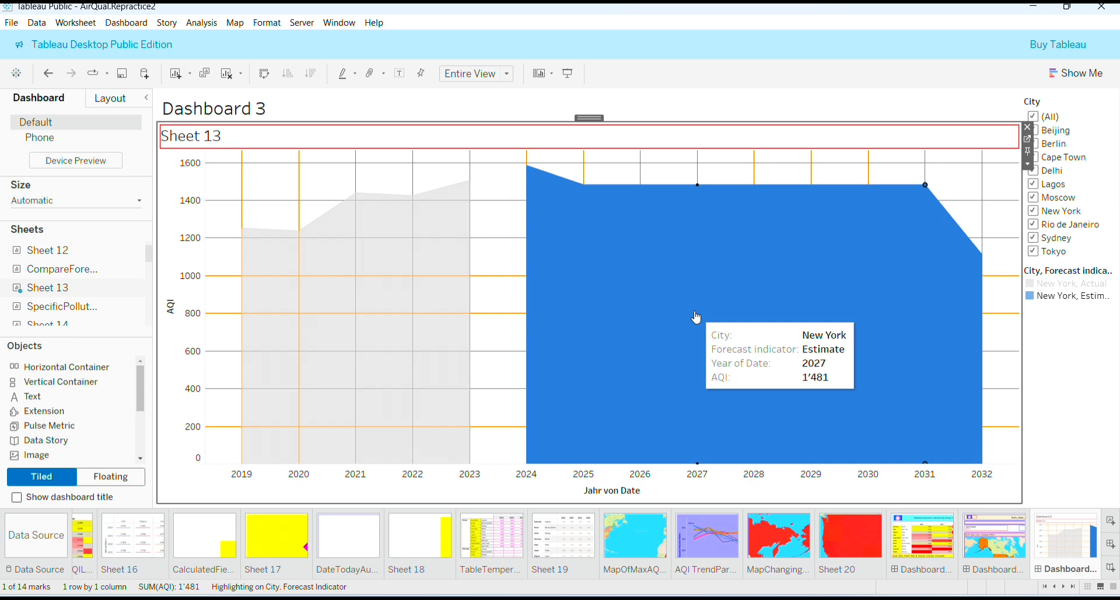
# - Add a tiled Vertical Container to the right of Sheet 13 and place Sheet 15 inside it
pyautogui.moveTo(129, 294)
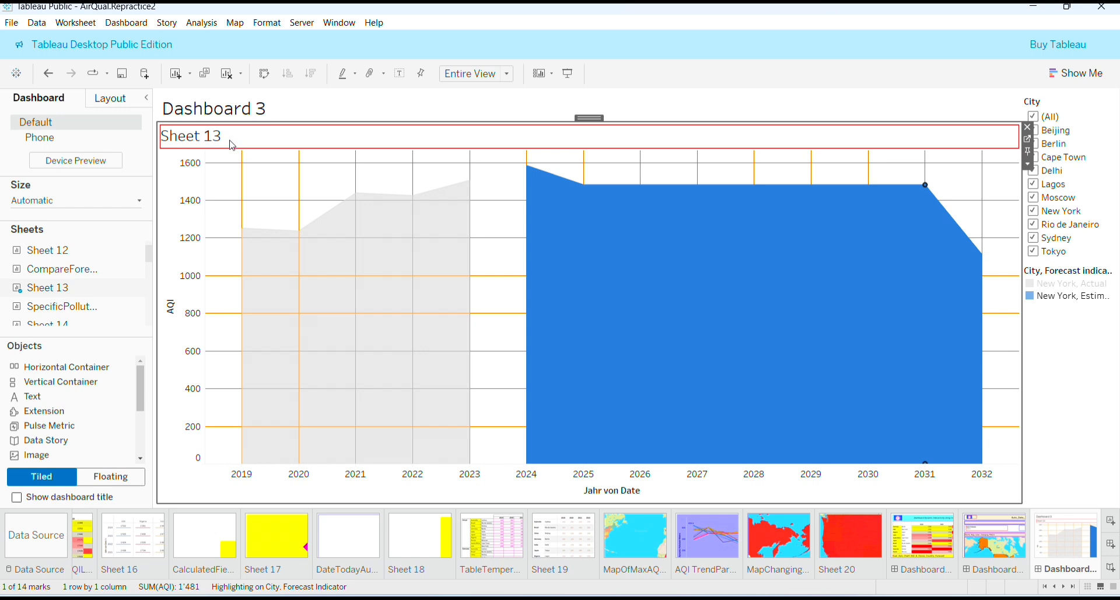
pyautogui.moveTo(146, 264)
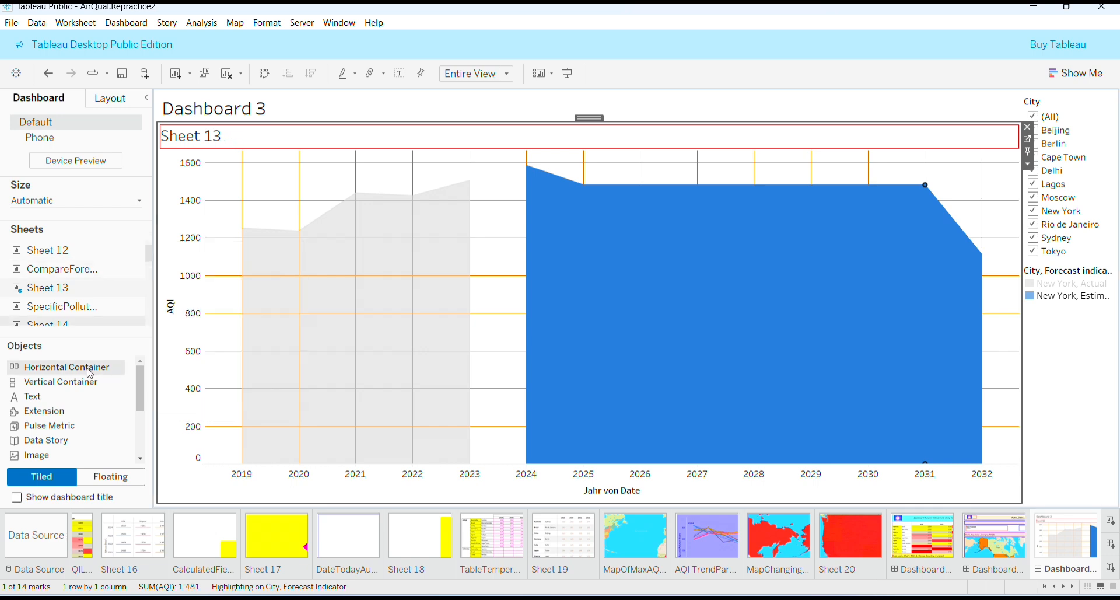
pyautogui.moveTo(69, 390); pyautogui.dragTo(765, 267)
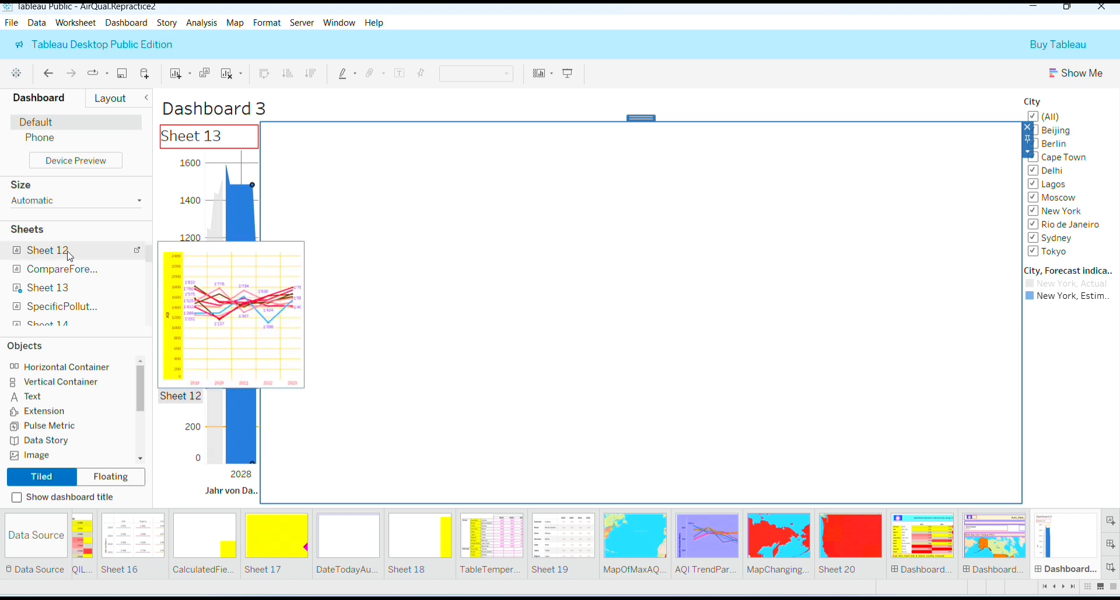
pyautogui.moveTo(145, 271)
pyautogui.scroll(-2, 150, 272)
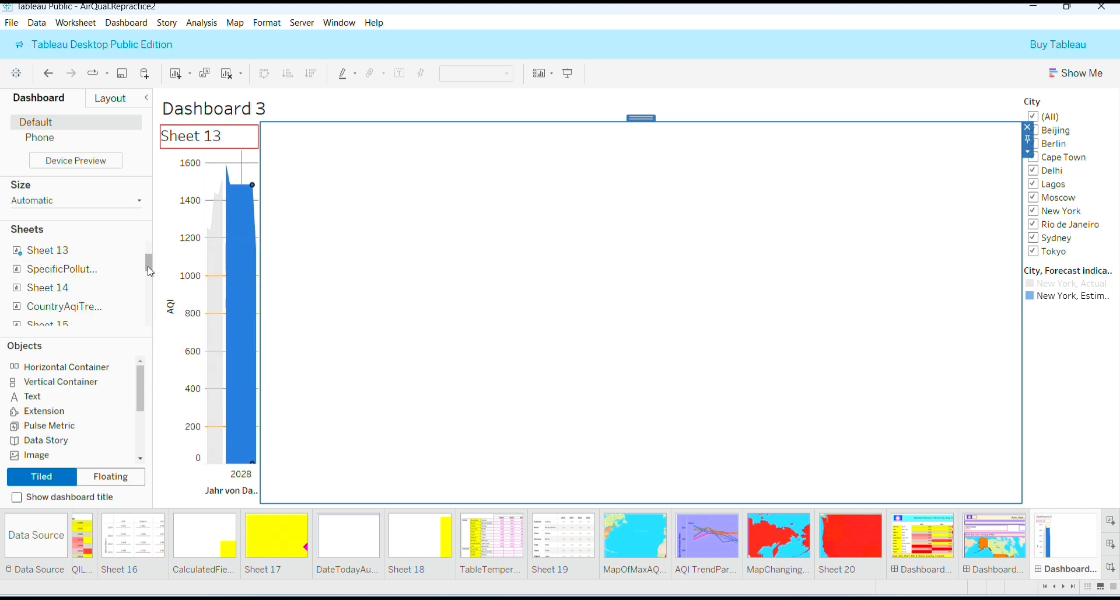
pyautogui.scroll(-3, 151, 272)
pyautogui.moveTo(86, 277)
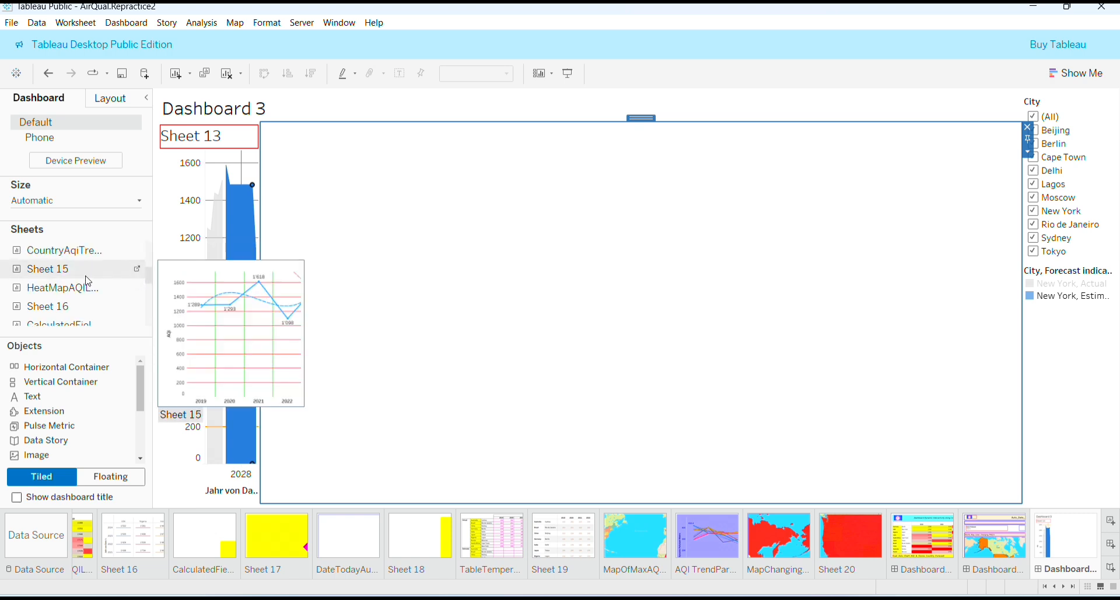
pyautogui.moveTo(85, 279); pyautogui.dragTo(588, 269)
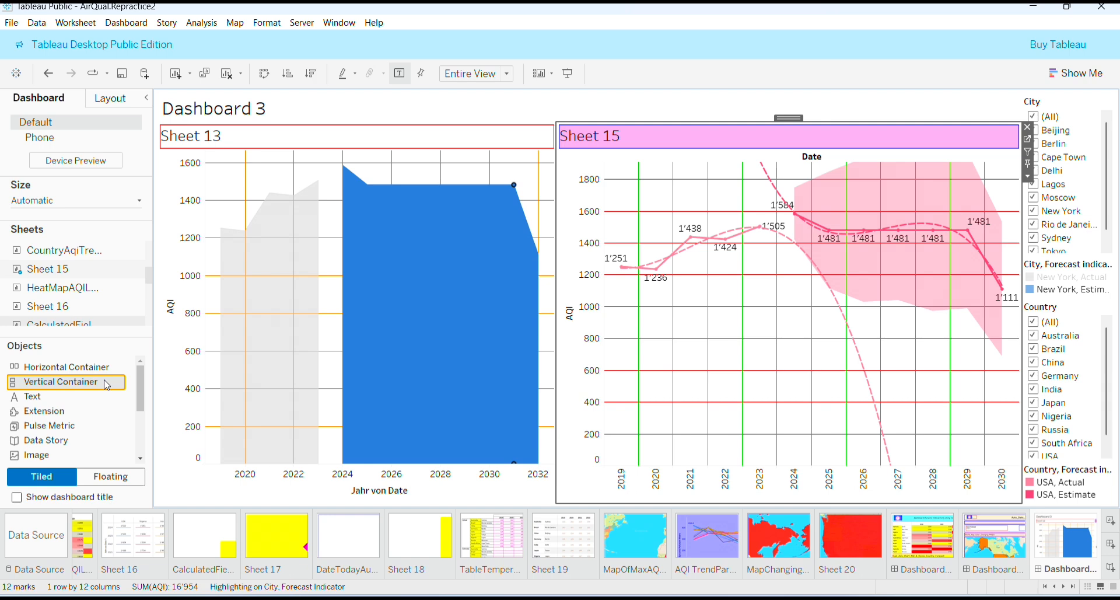
# - Add a tiled Vertical Container to the left of Sheet 13 and place the MapChangingColorSelectPollutant/Population sheet inside it
pyautogui.moveTo(106, 385); pyautogui.dragTo(813, 235)
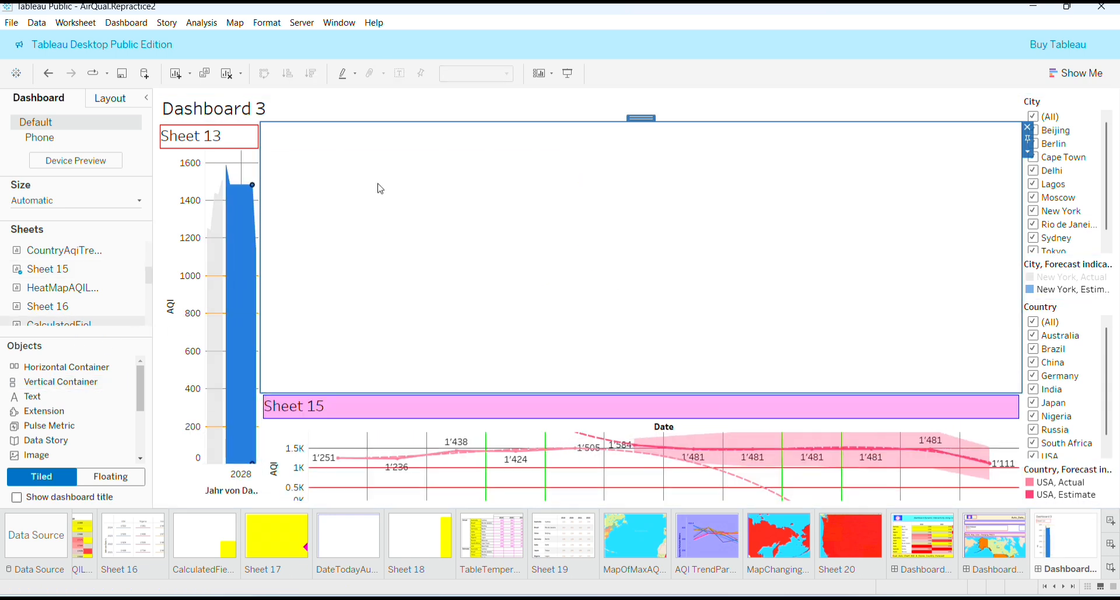
pyautogui.click(1028, 126)
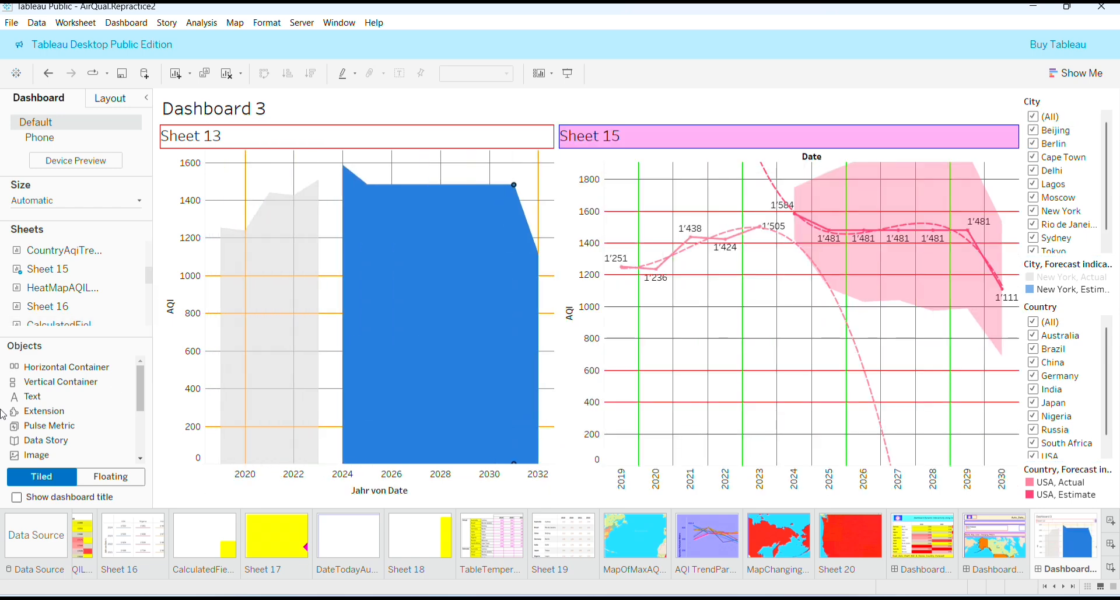
pyautogui.moveTo(75, 387); pyautogui.dragTo(310, 325)
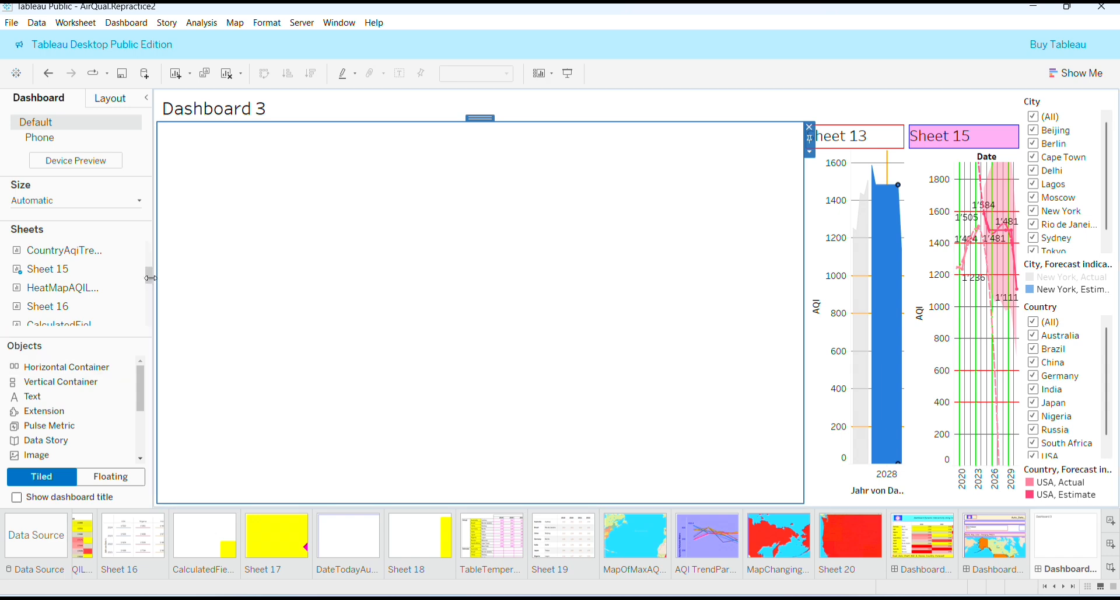
pyautogui.scroll(-4, 151, 292)
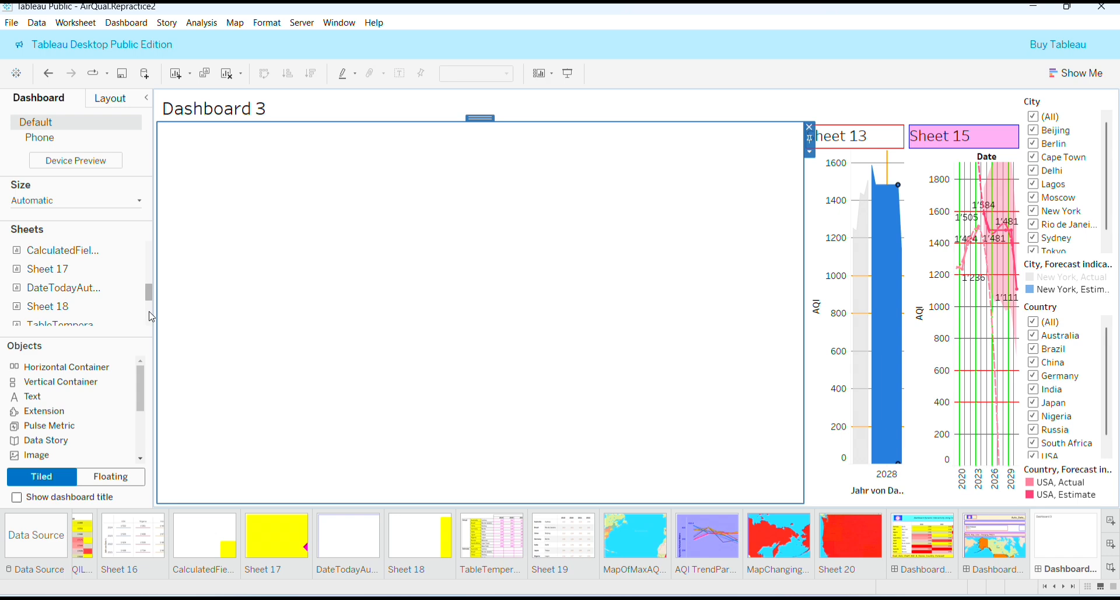
pyautogui.scroll(-4, 151, 316)
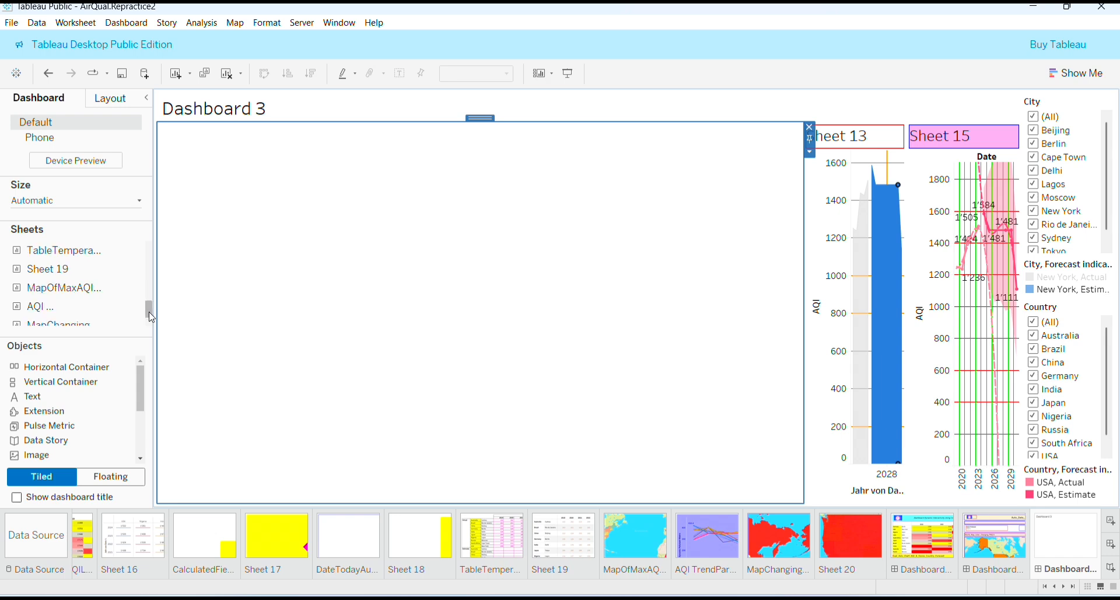
pyautogui.scroll(-2, 150, 316)
pyautogui.moveTo(98, 297)
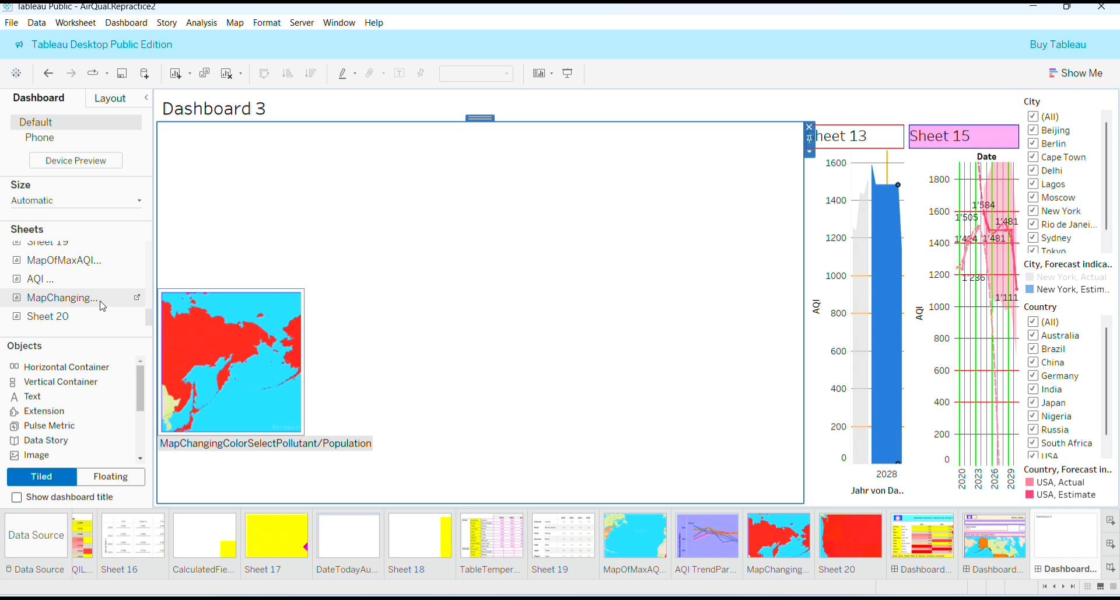
pyautogui.moveTo(103, 306); pyautogui.dragTo(492, 290)
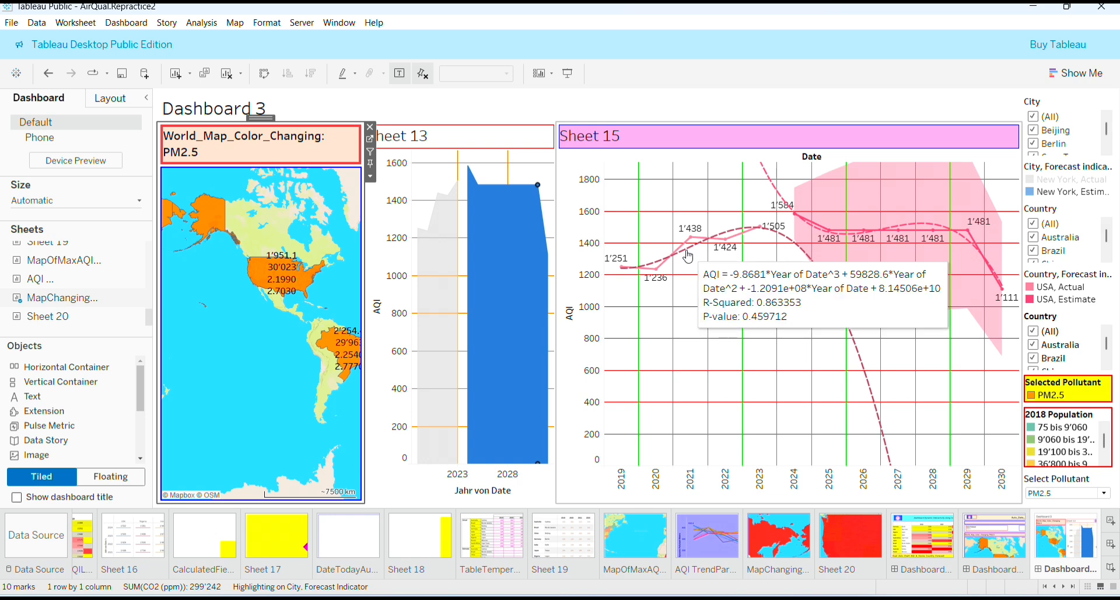
# - Adjust the widths of the world map, Sheet 13 and Sheet 15 to roughly equal columns, with the map widest
pyautogui.click(557, 258)
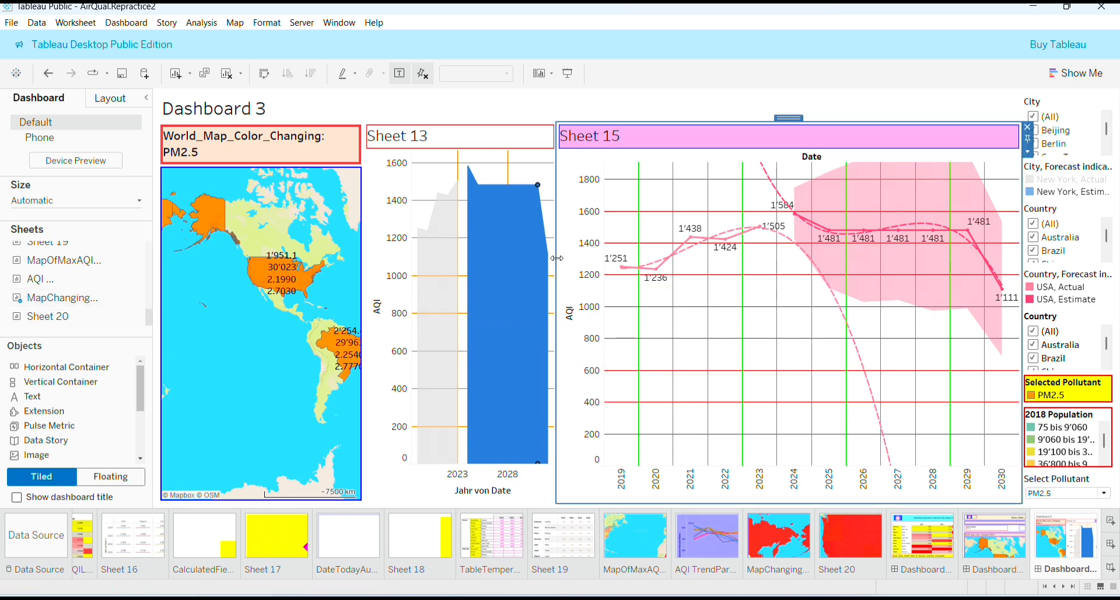
pyautogui.moveTo(557, 258); pyautogui.dragTo(712, 264)
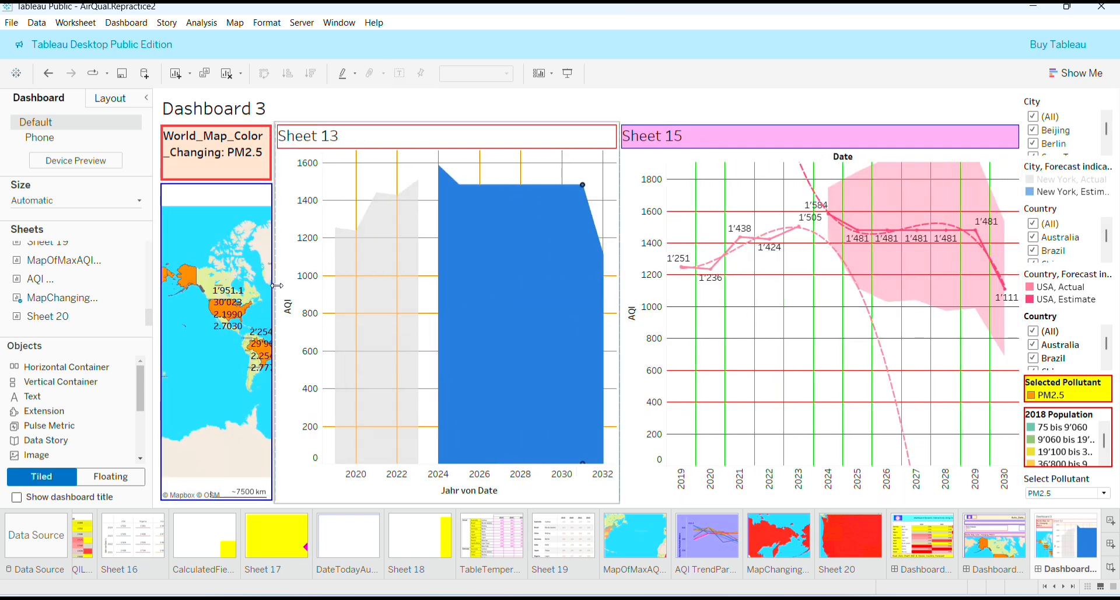
pyautogui.moveTo(276, 285); pyautogui.dragTo(471, 285)
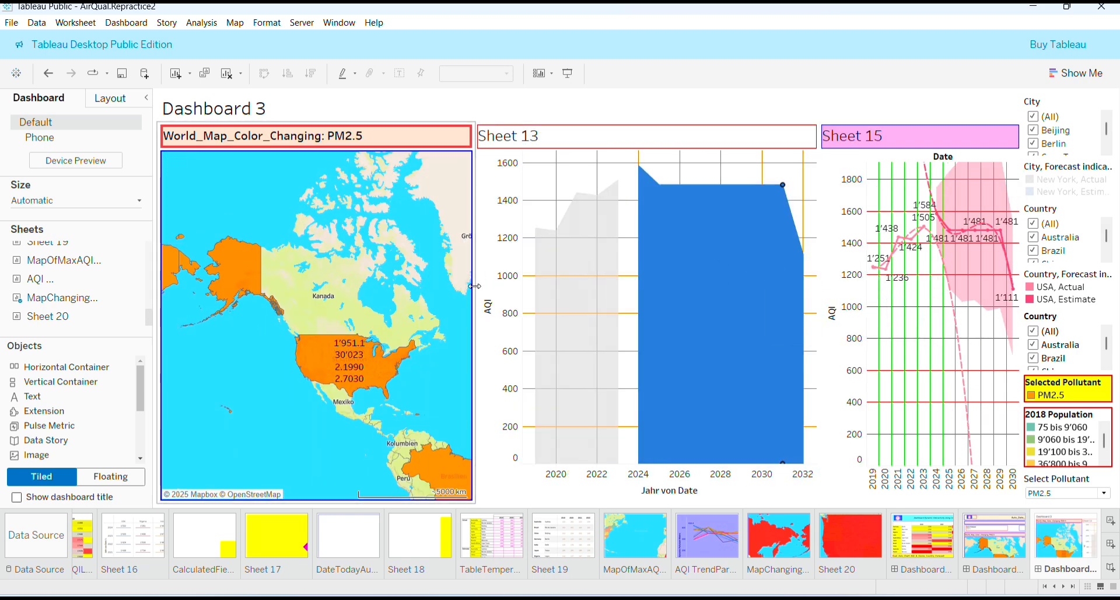
pyautogui.click(474, 286)
pyautogui.click(820, 273)
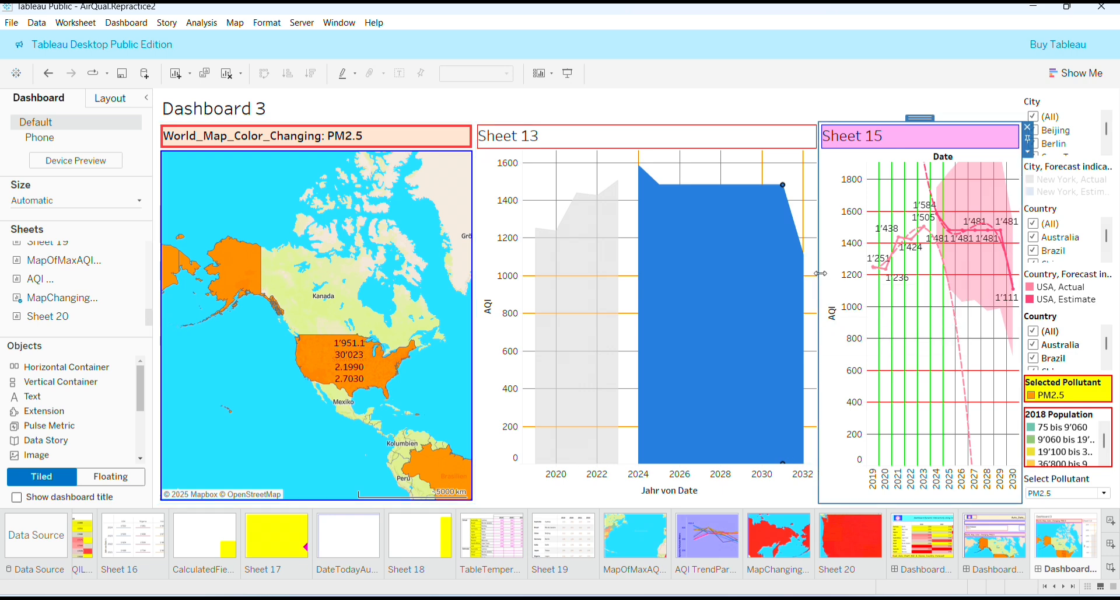
pyautogui.moveTo(821, 273); pyautogui.dragTo(757, 273)
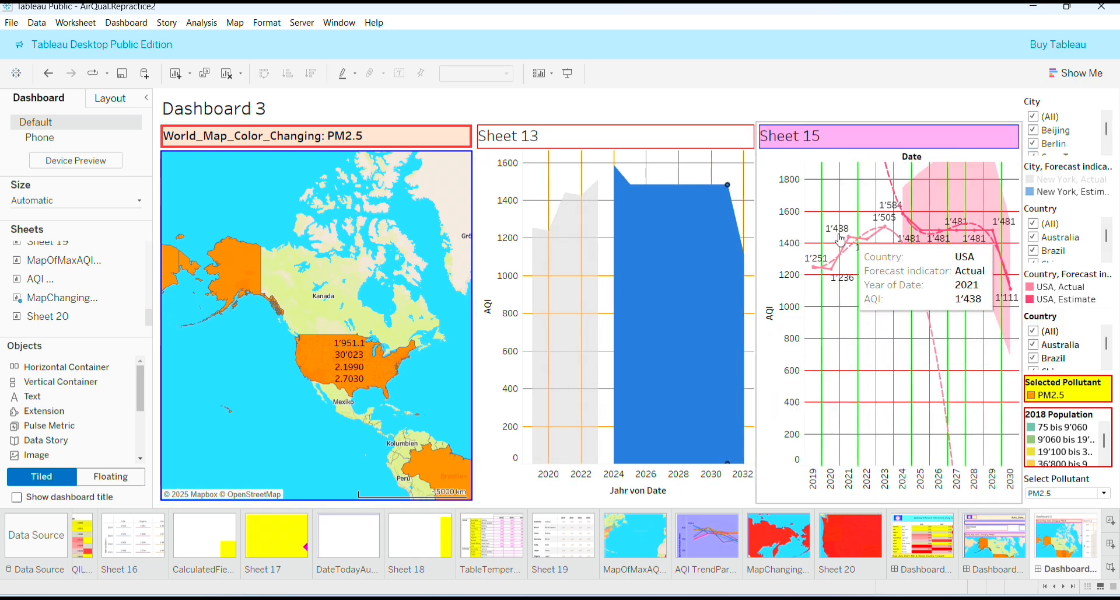
# - Hide the mark labels on the MapChangingColorSelectPollutant/Population sheet and return to Dashboard 3
pyautogui.click(294, 216)
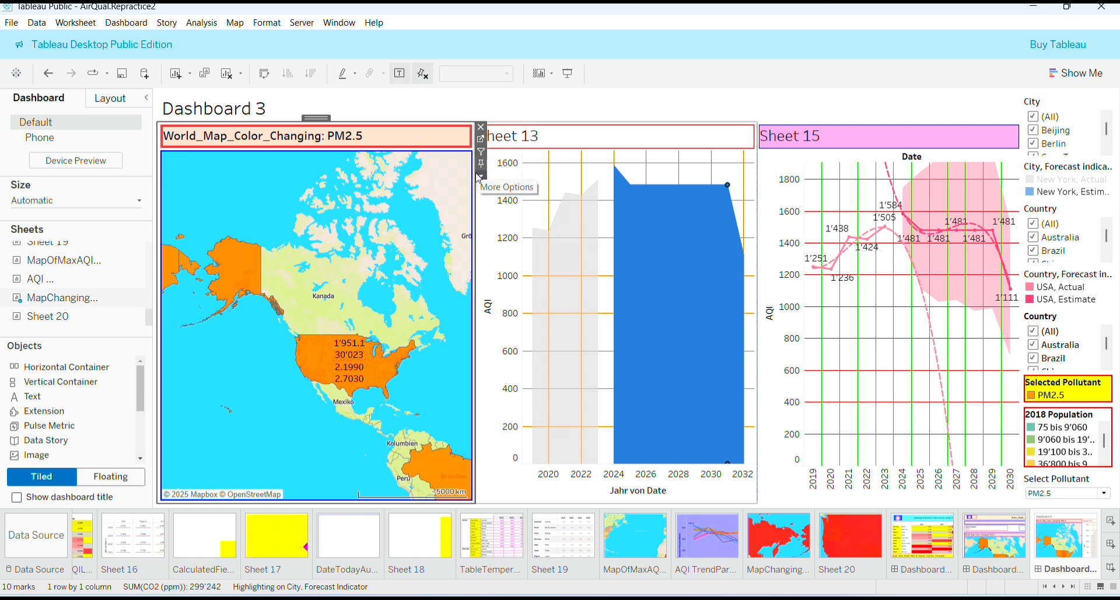
pyautogui.click(482, 140)
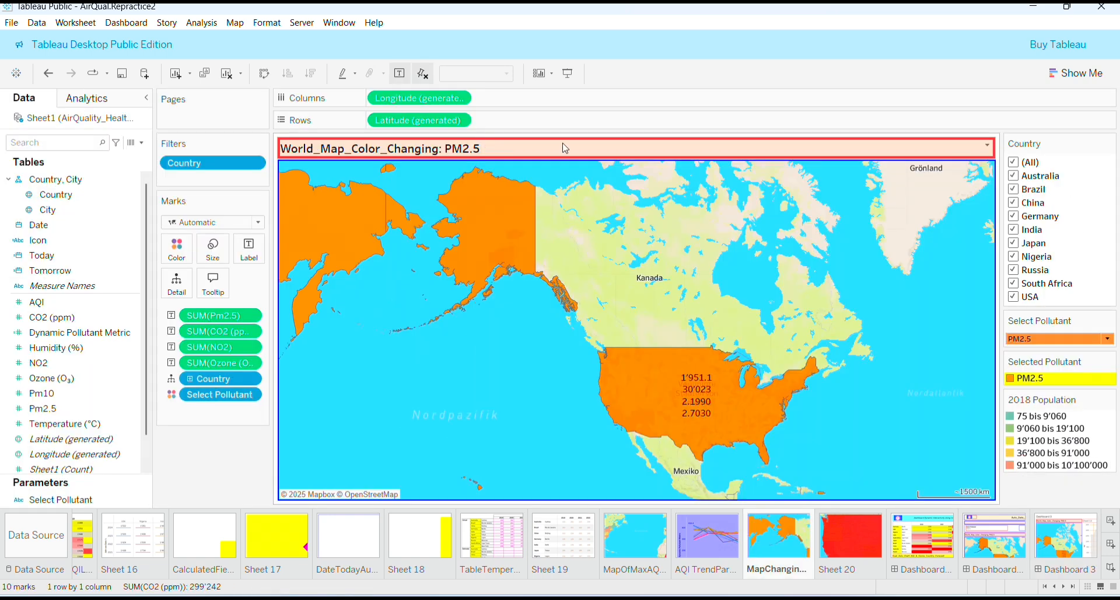
pyautogui.click(403, 75)
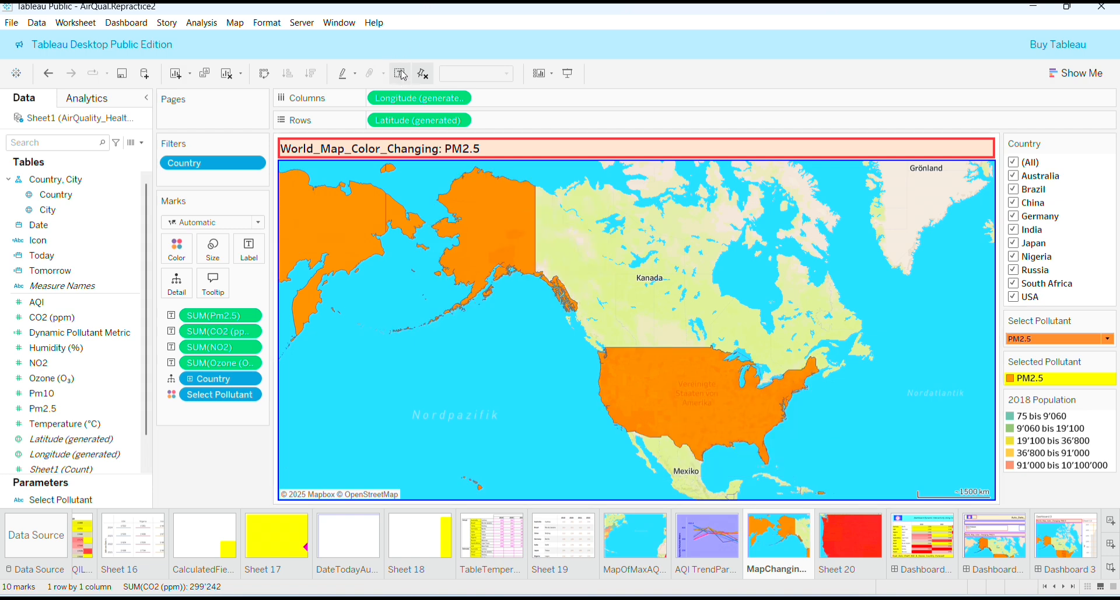
pyautogui.click(1088, 587)
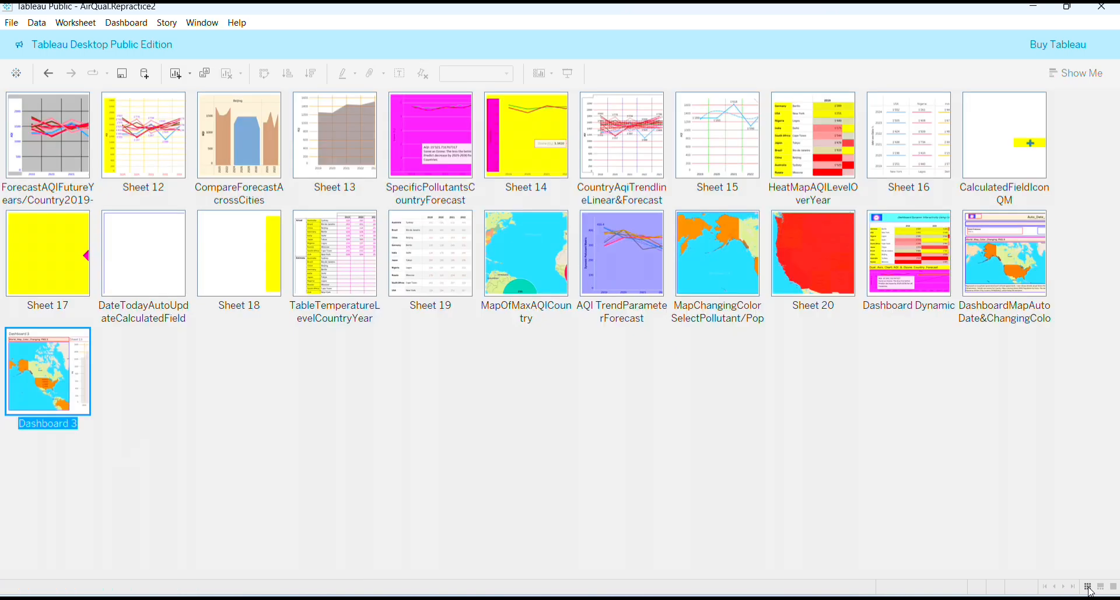
pyautogui.doubleClick(54, 361)
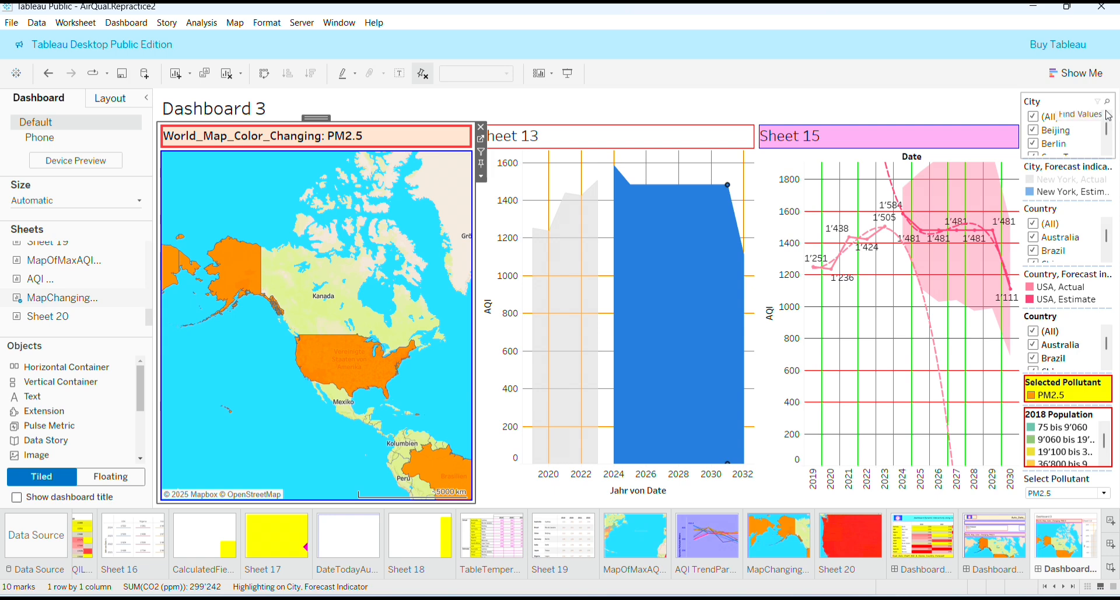
# - Remove the City filter card from Dashboard 3
pyautogui.click(1085, 105)
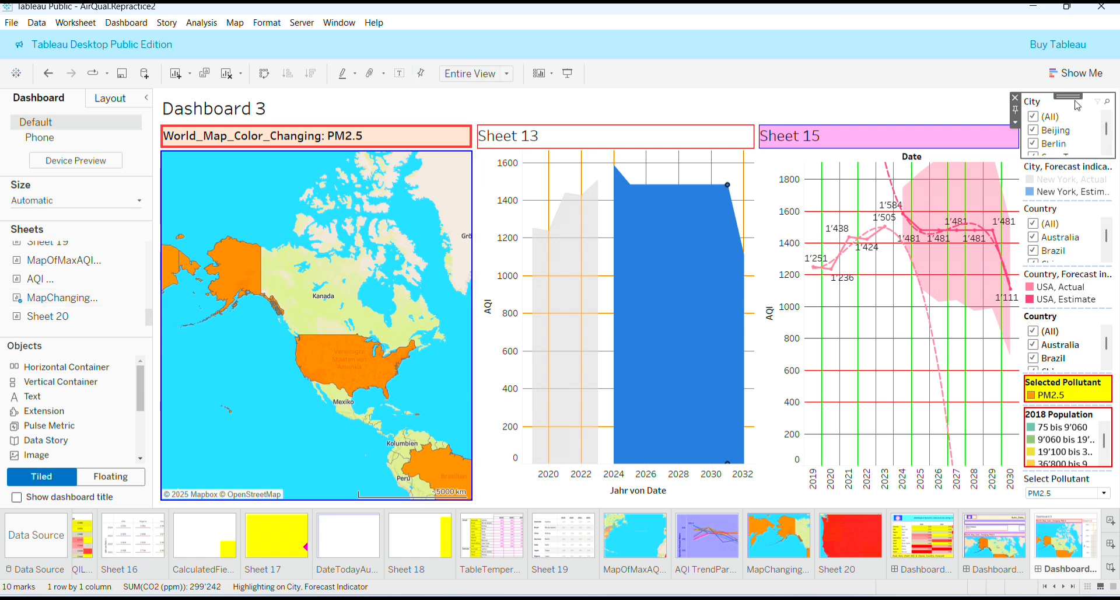
pyautogui.click(1016, 98)
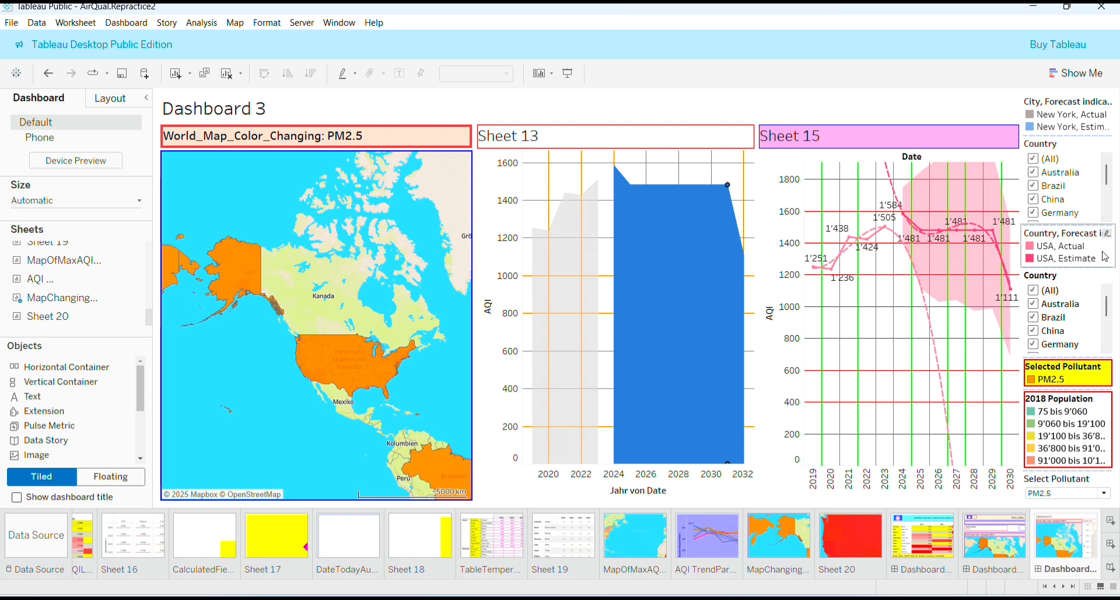
# - Remove the City forecast indicator legend, the Selected Pollutant legend and the 2018 Population legend from Dashboard 3
pyautogui.click(1102, 119)
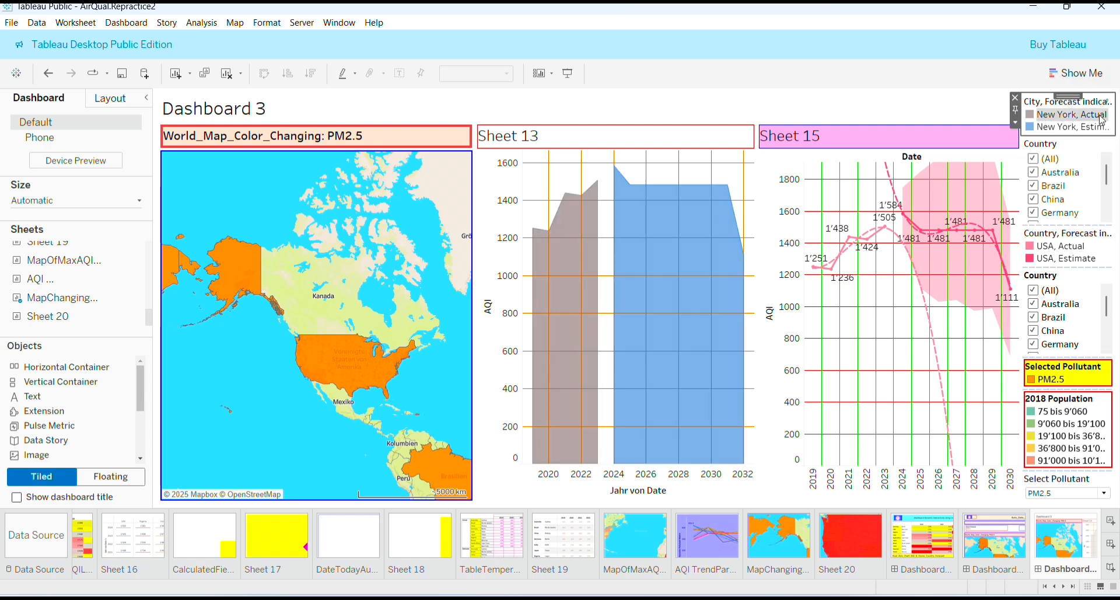
pyautogui.click(1016, 99)
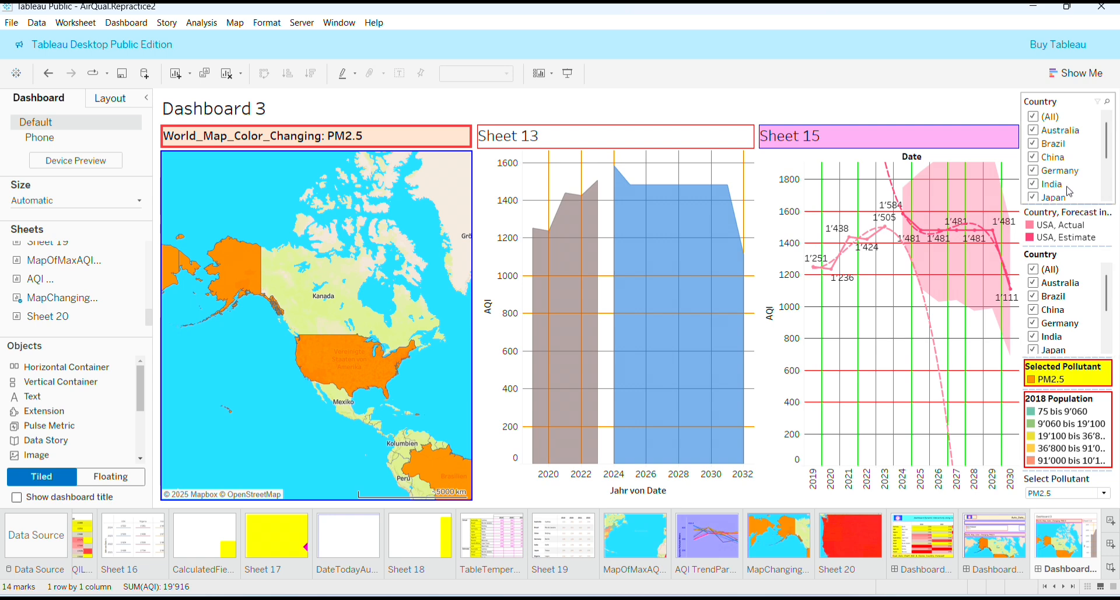
pyautogui.click(1098, 387)
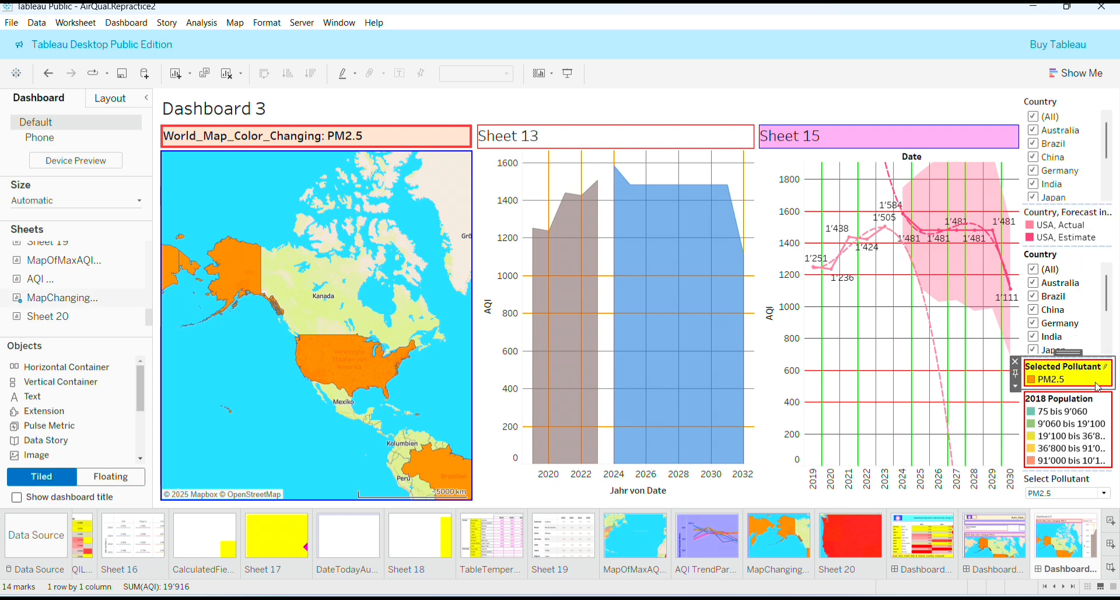
pyautogui.click(1016, 363)
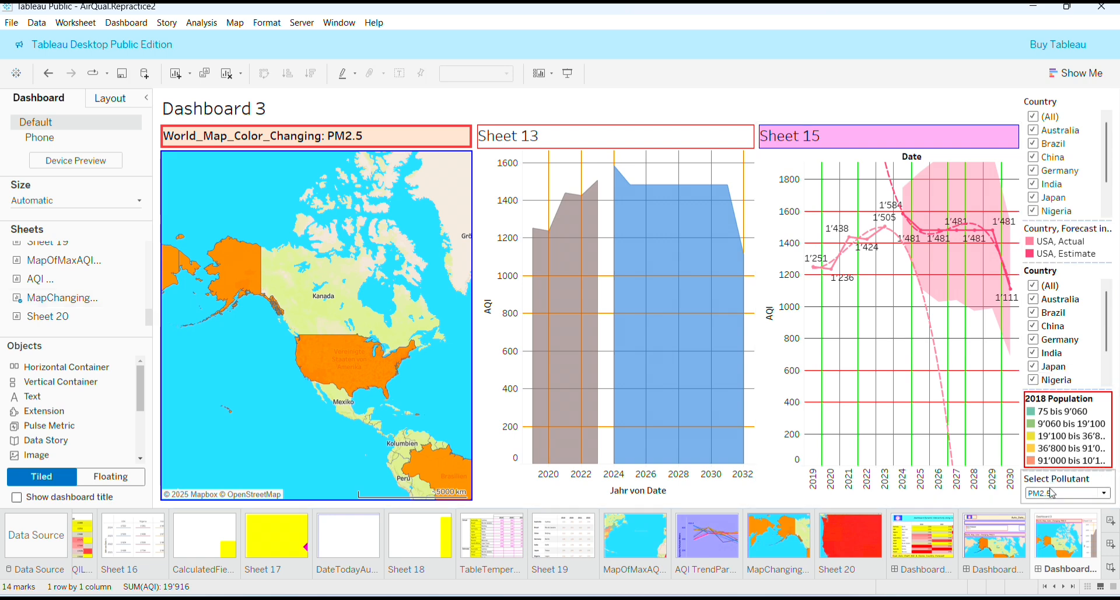
pyautogui.click(1095, 427)
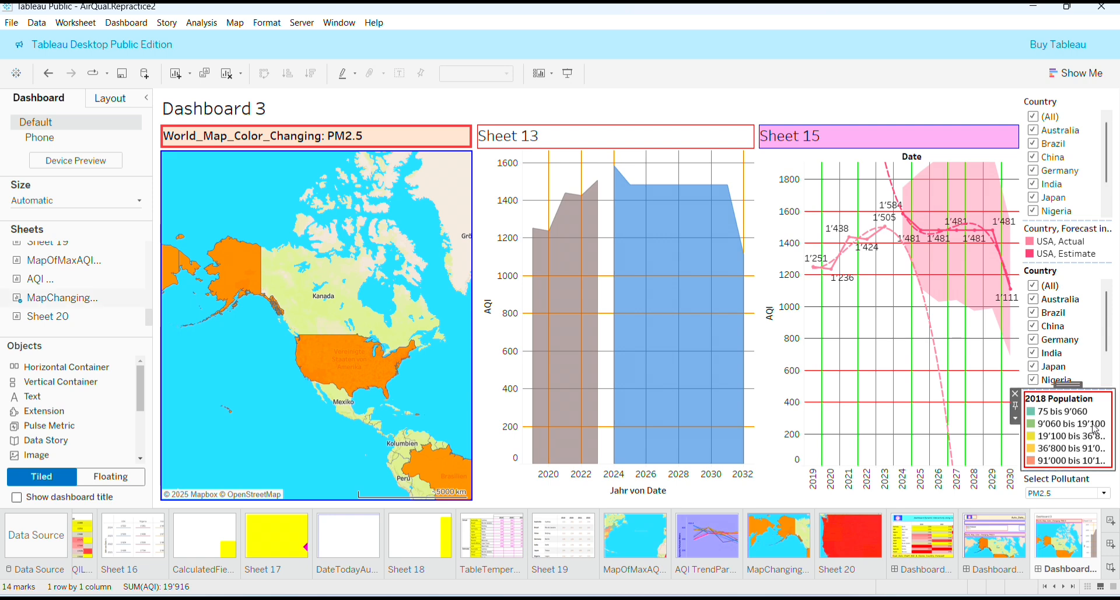
pyautogui.click(1016, 394)
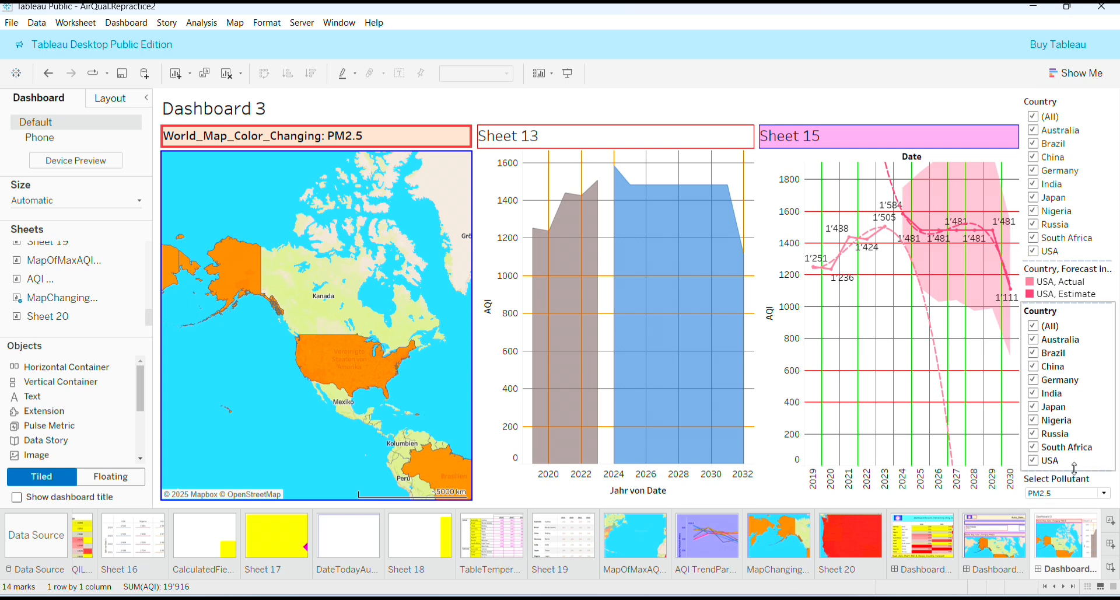
# - Hide the titles of Sheet 13, Sheet 15 and the world map on the dashboard
pyautogui.click(494, 110)
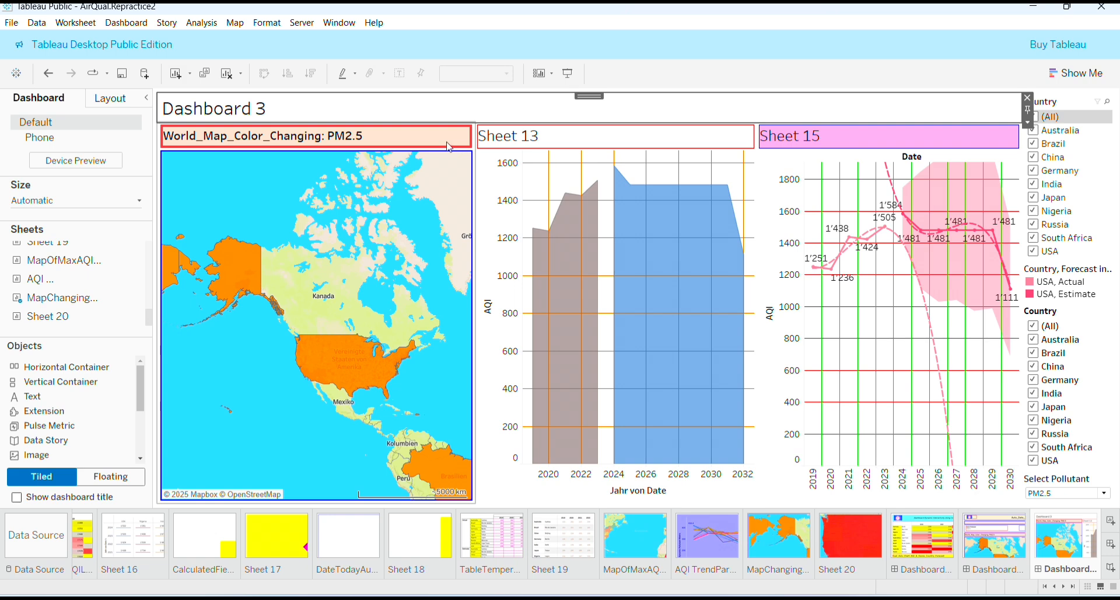
pyautogui.click(564, 147)
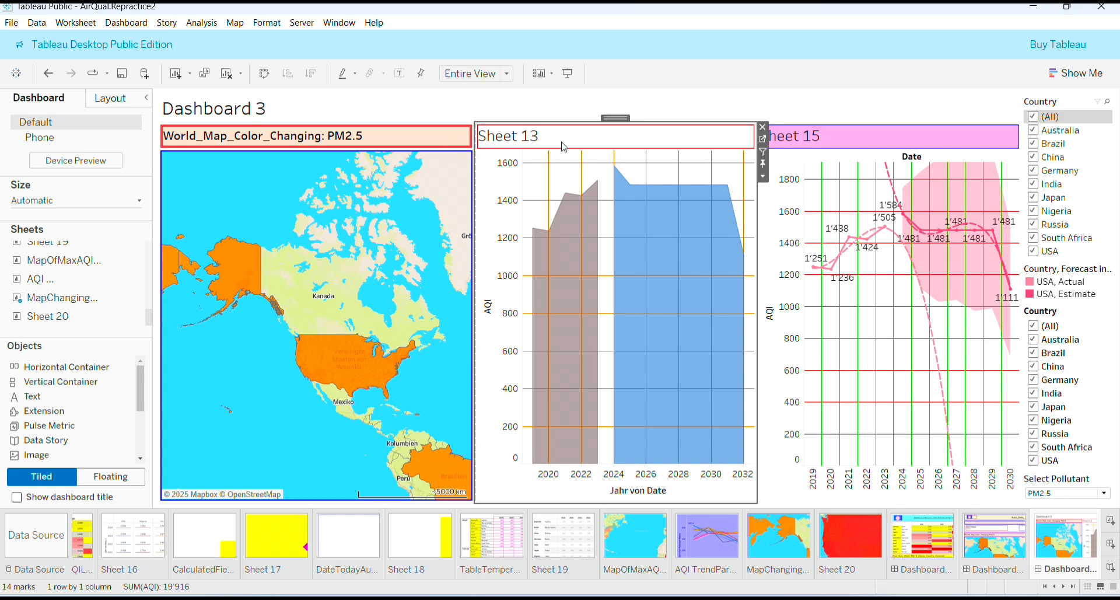
pyautogui.rightClick(564, 146)
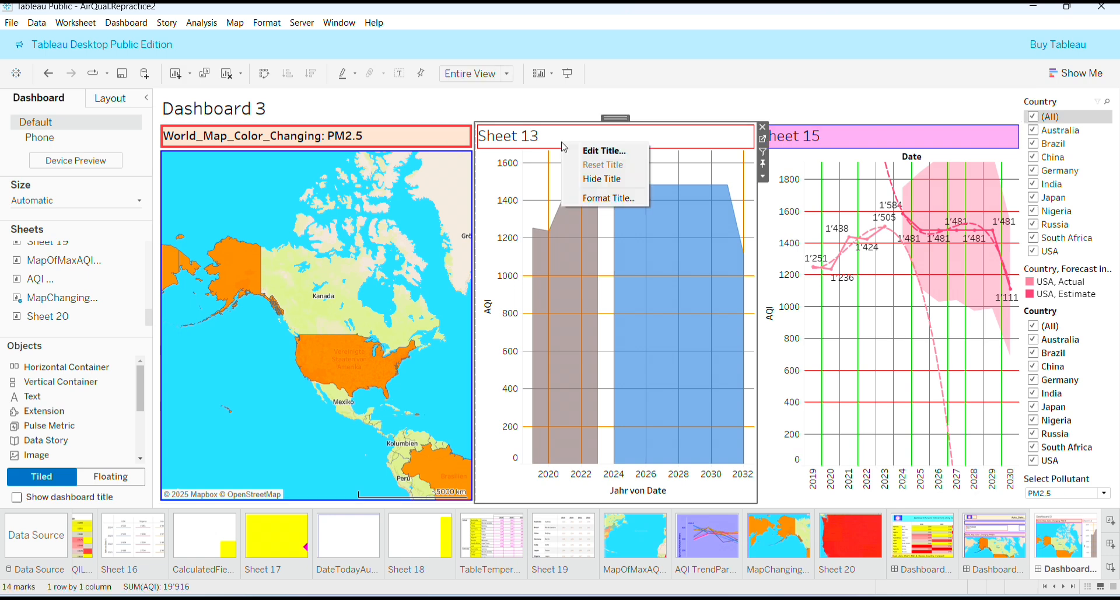
pyautogui.click(601, 179)
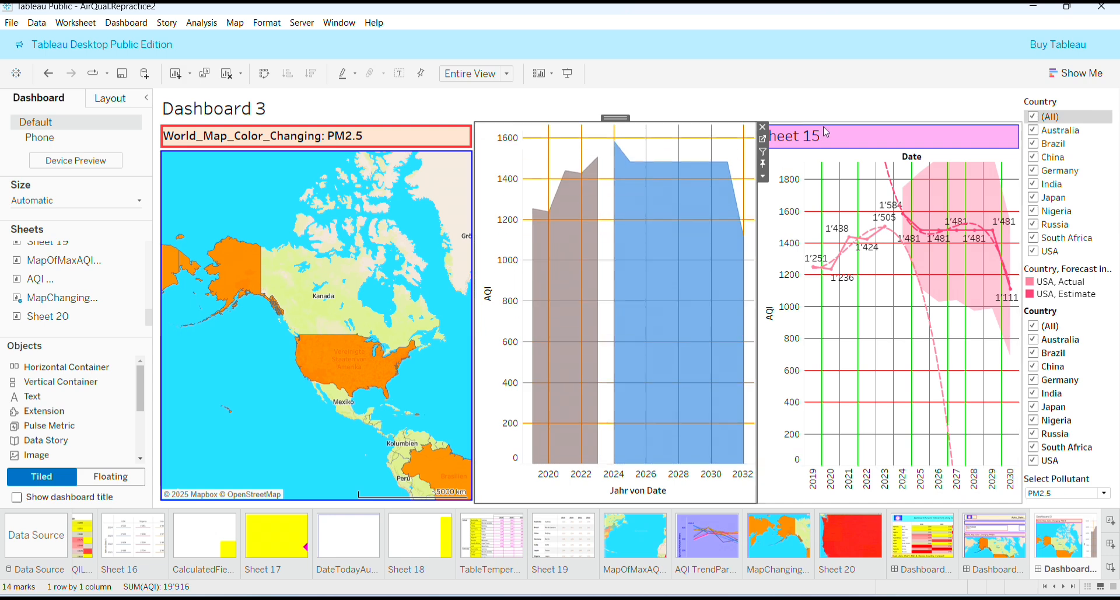
pyautogui.click(826, 138)
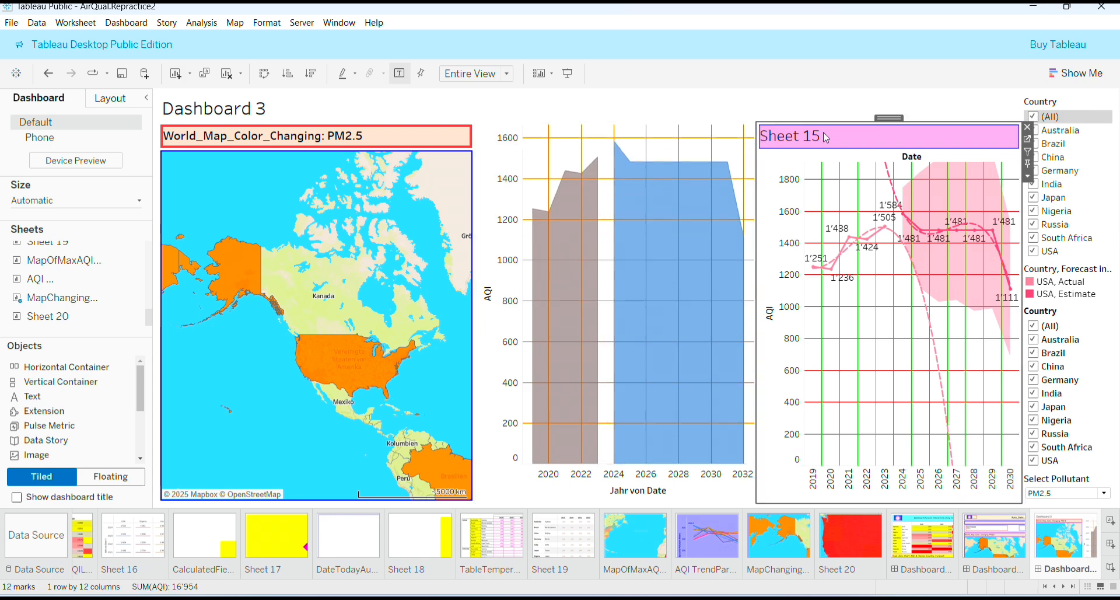
pyautogui.rightClick(827, 138)
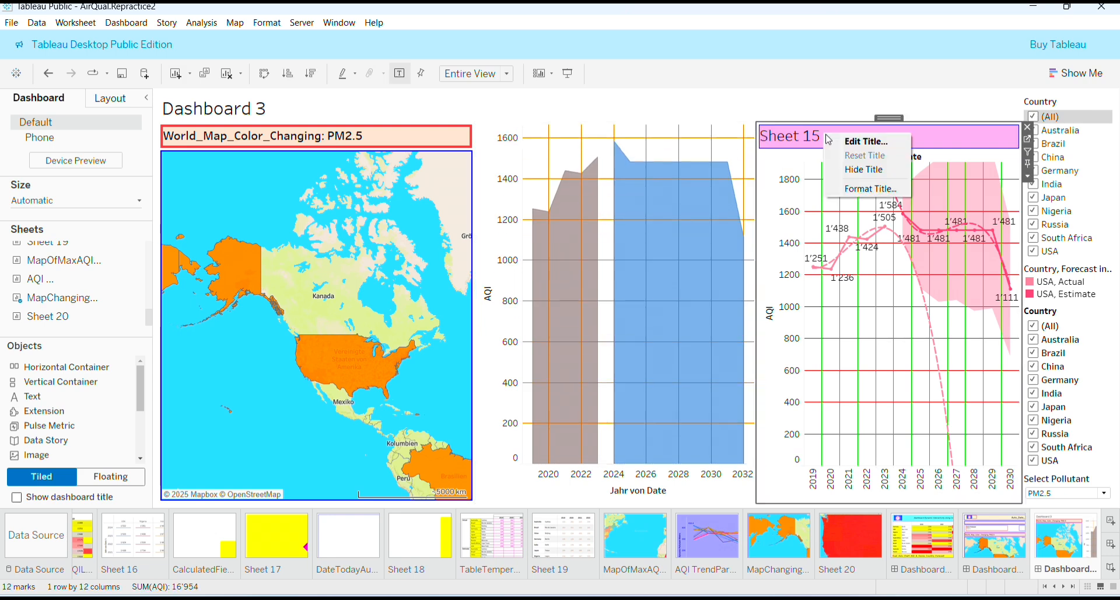
pyautogui.click(870, 171)
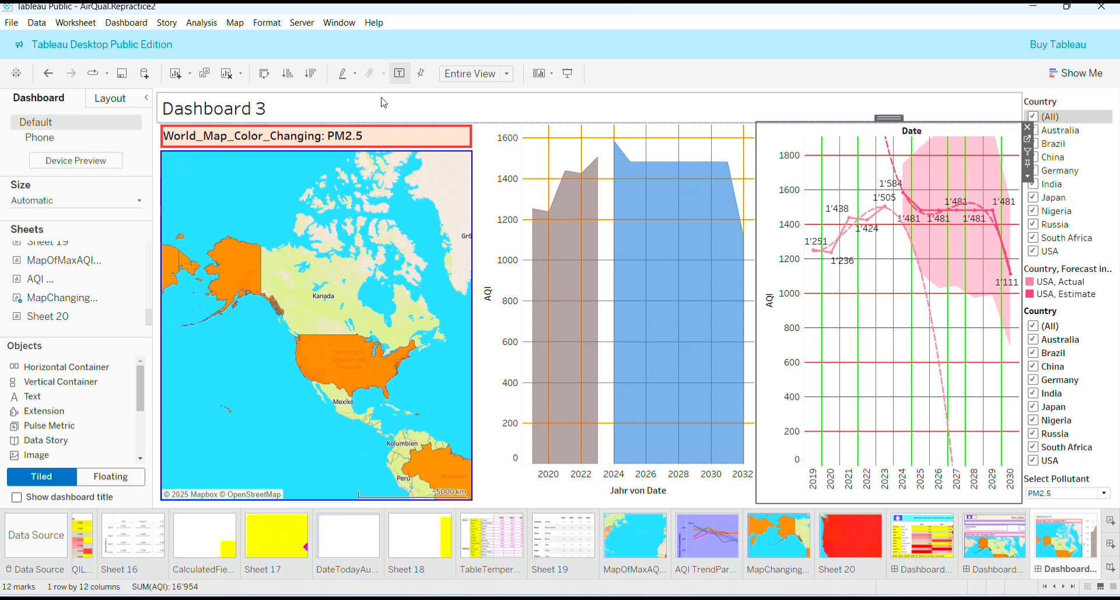
pyautogui.click(385, 140)
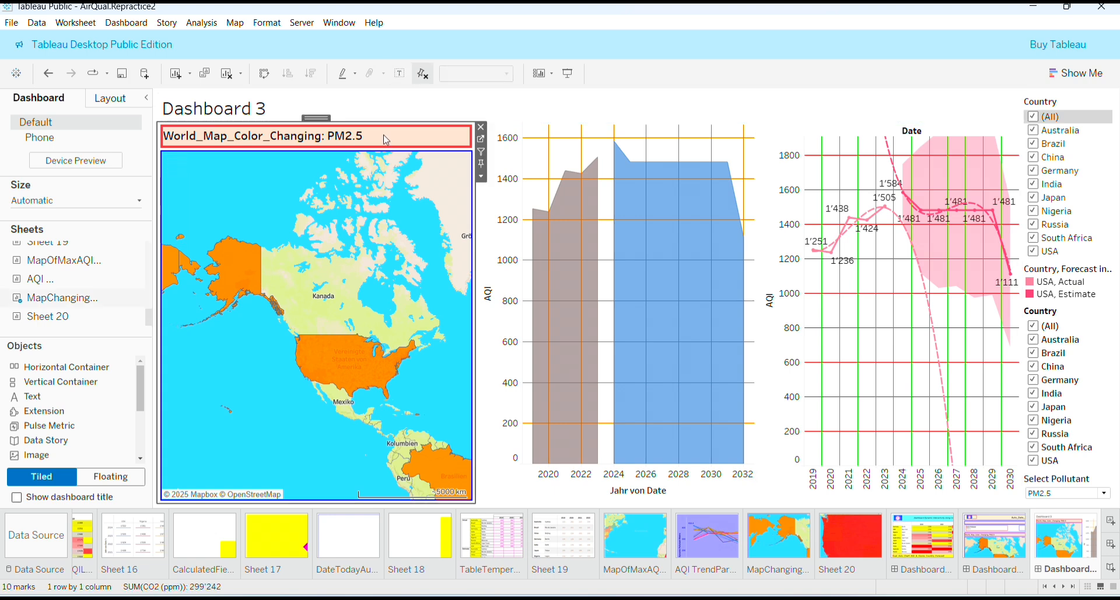
pyautogui.rightClick(386, 140)
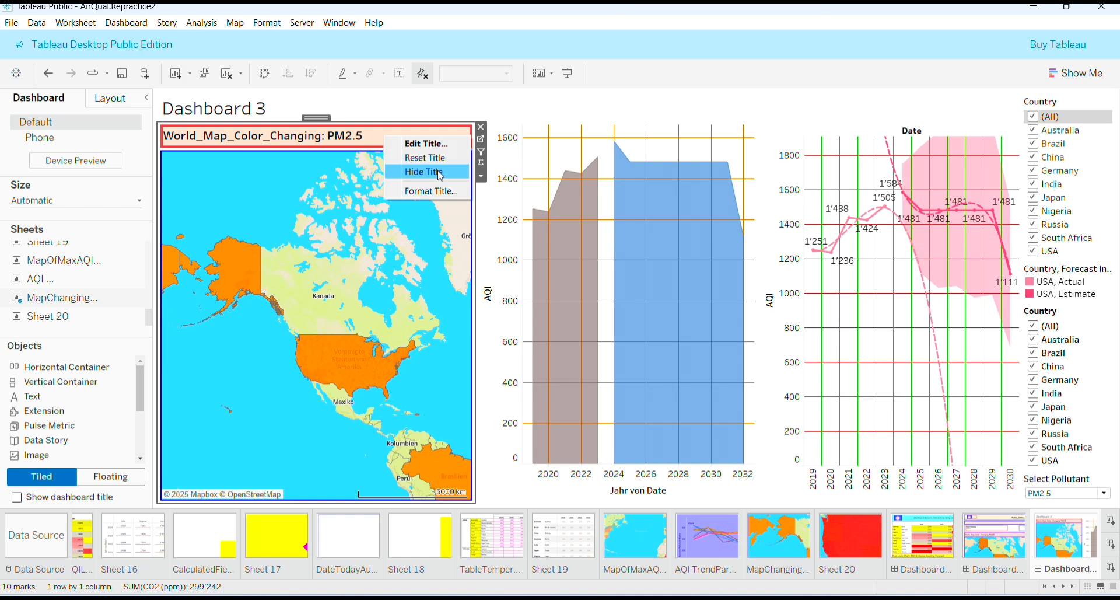
pyautogui.click(440, 175)
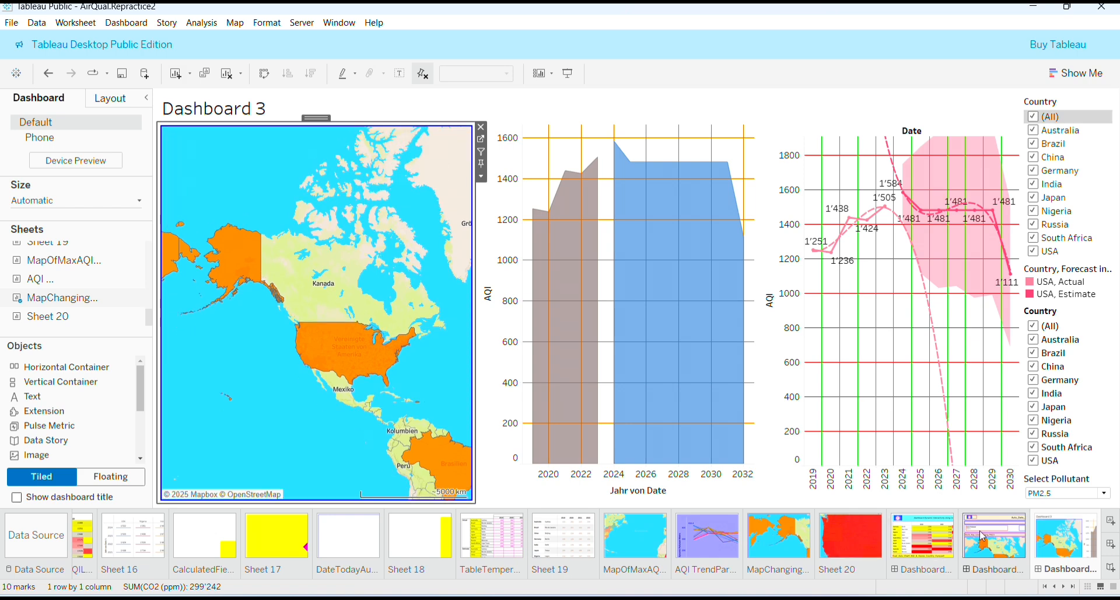
# - View the finished color-changing world map dashboard for reference and return to Dashboard 3
pyautogui.click(1014, 544)
pyautogui.doubleClick(1013, 544)
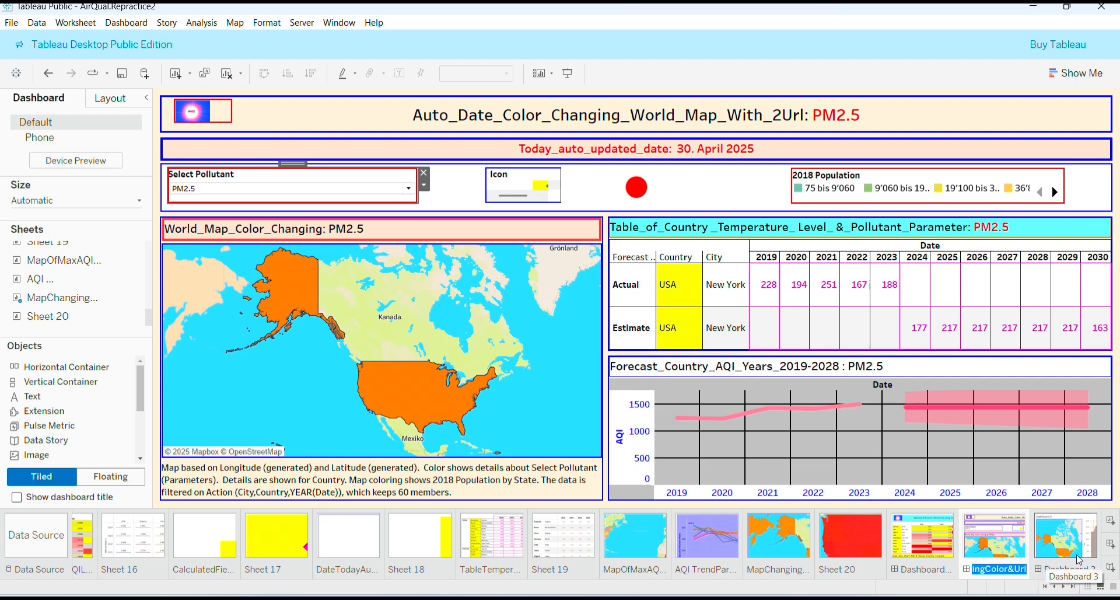
pyautogui.click(1080, 561)
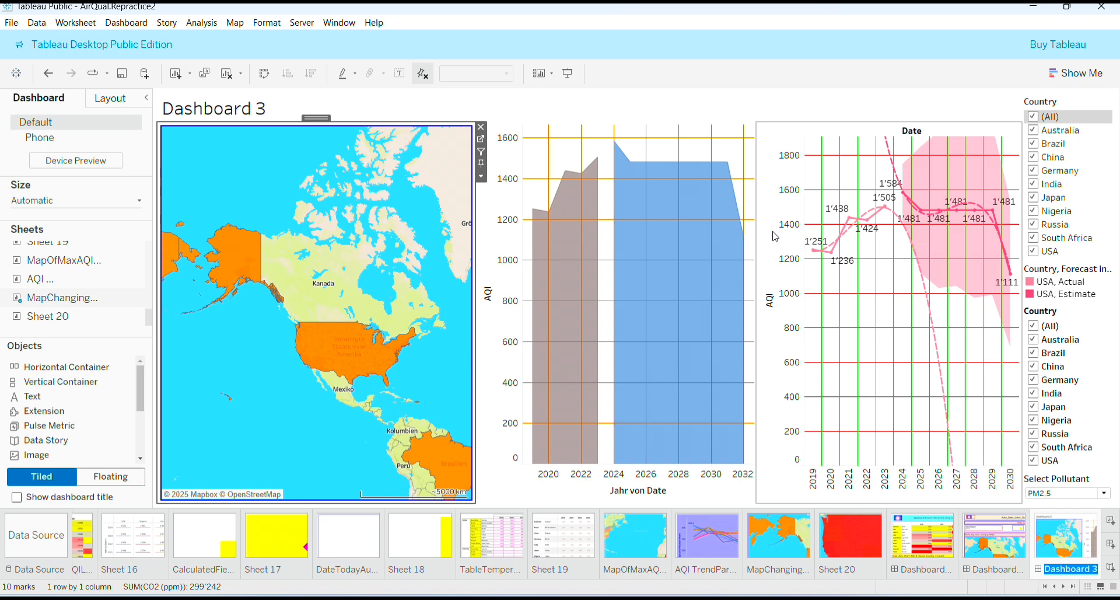
# - Format the dashboard title with a blue border in the second line thickness and close the formatting options
pyautogui.click(517, 109)
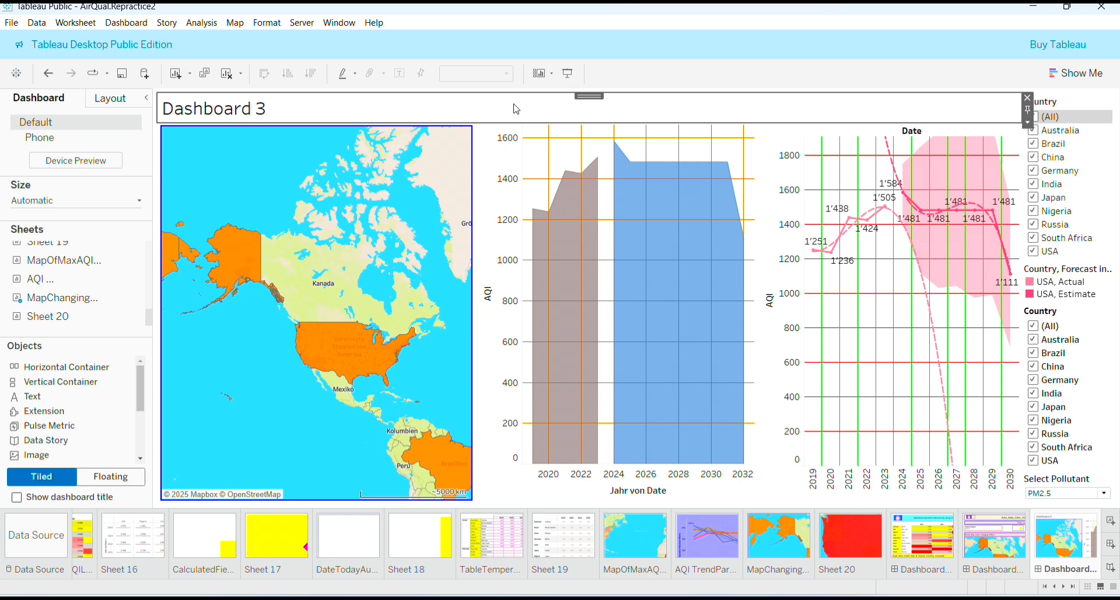
pyautogui.rightClick(422, 111)
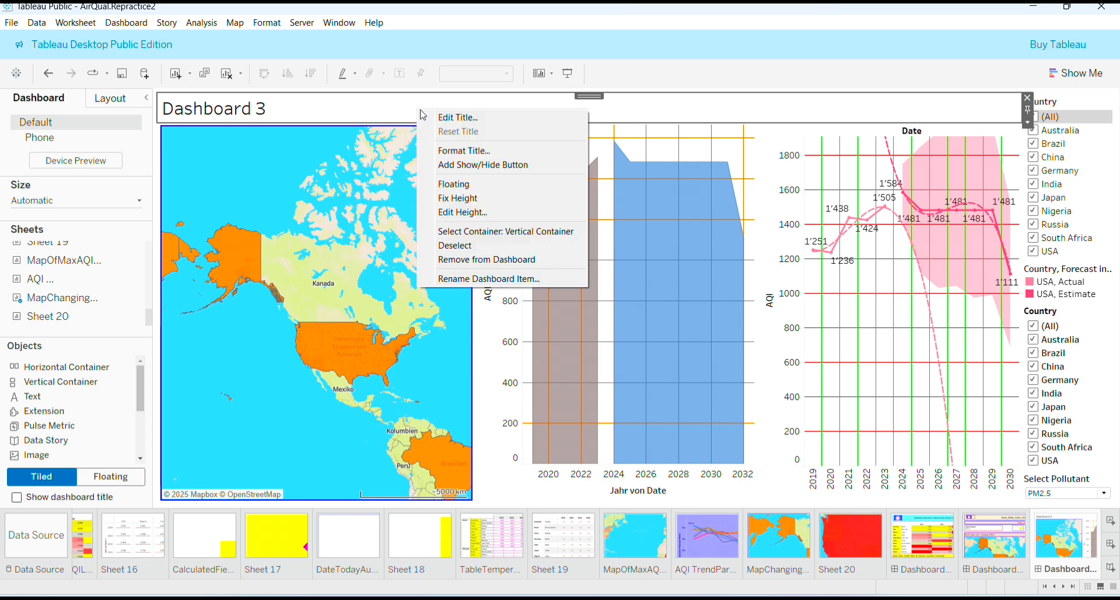
pyautogui.click(509, 153)
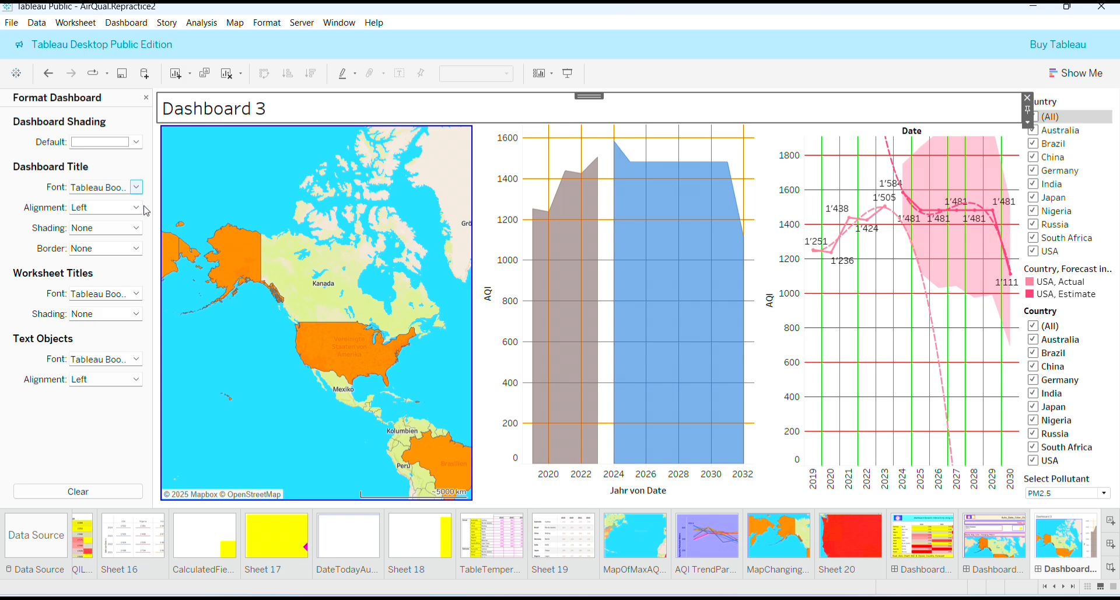
pyautogui.click(136, 248)
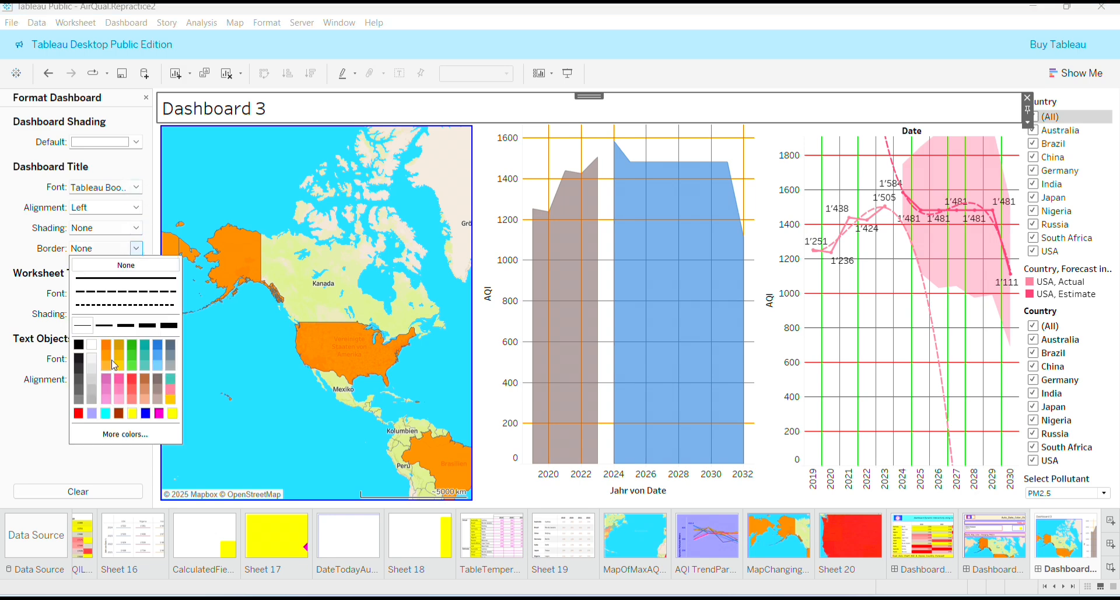
pyautogui.click(144, 414)
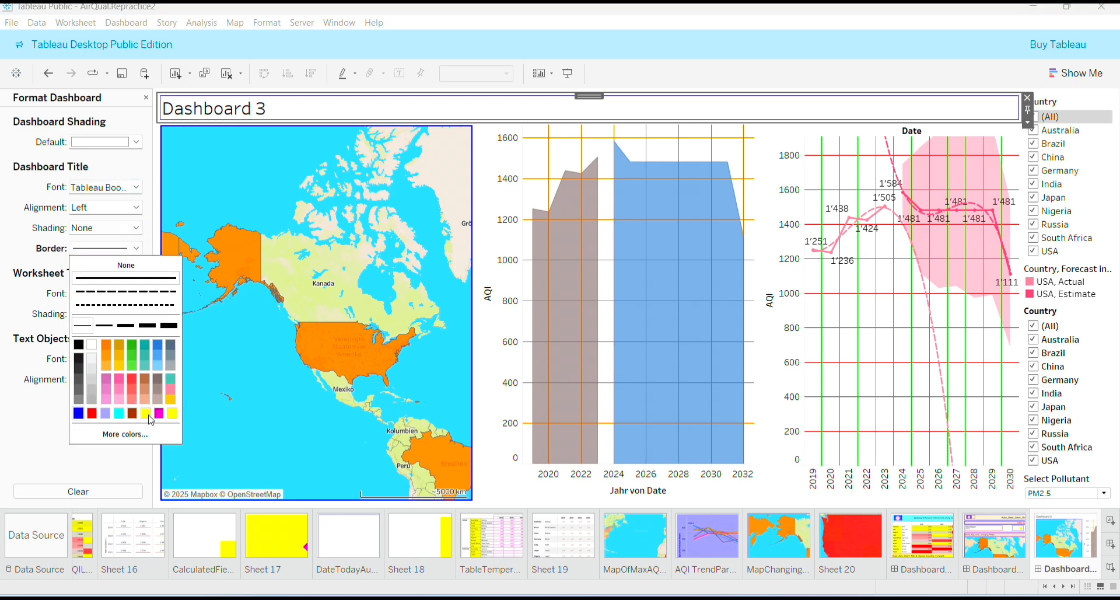
pyautogui.click(105, 330)
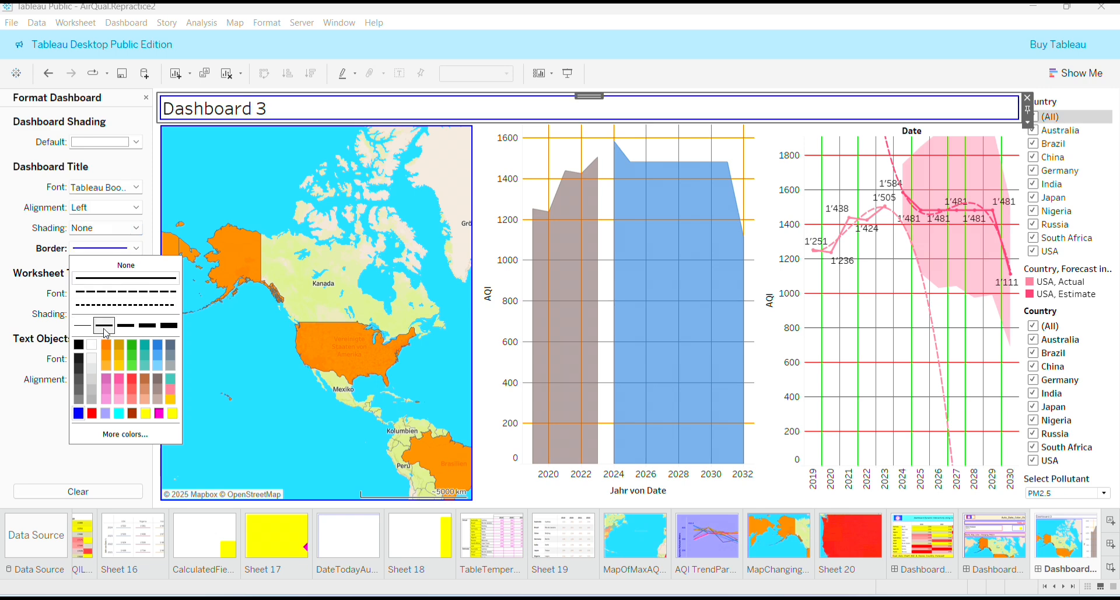
pyautogui.click(3, 483)
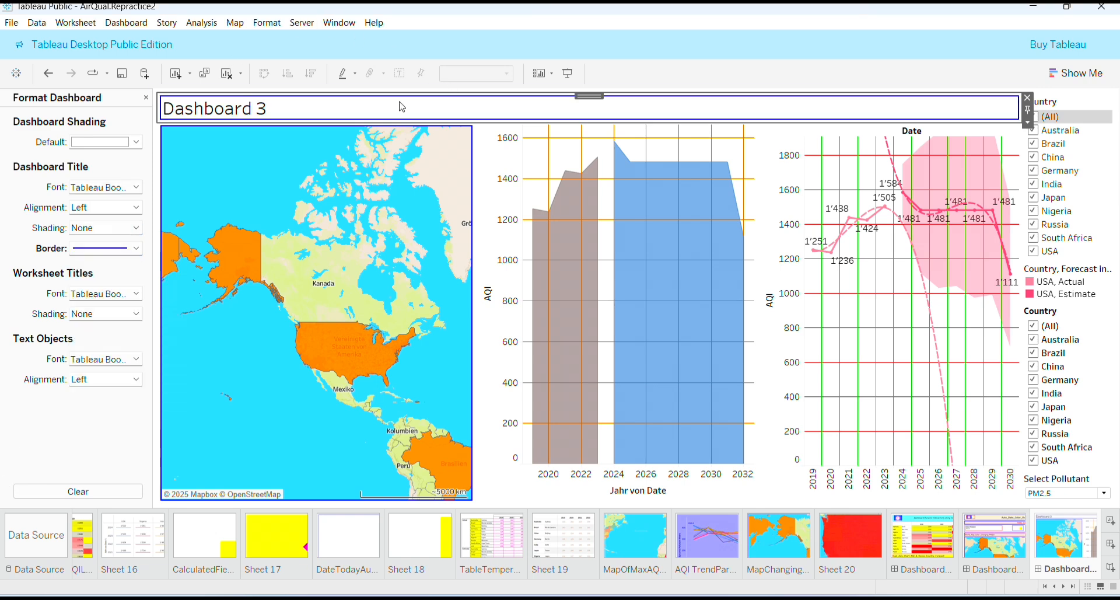
pyautogui.click(146, 97)
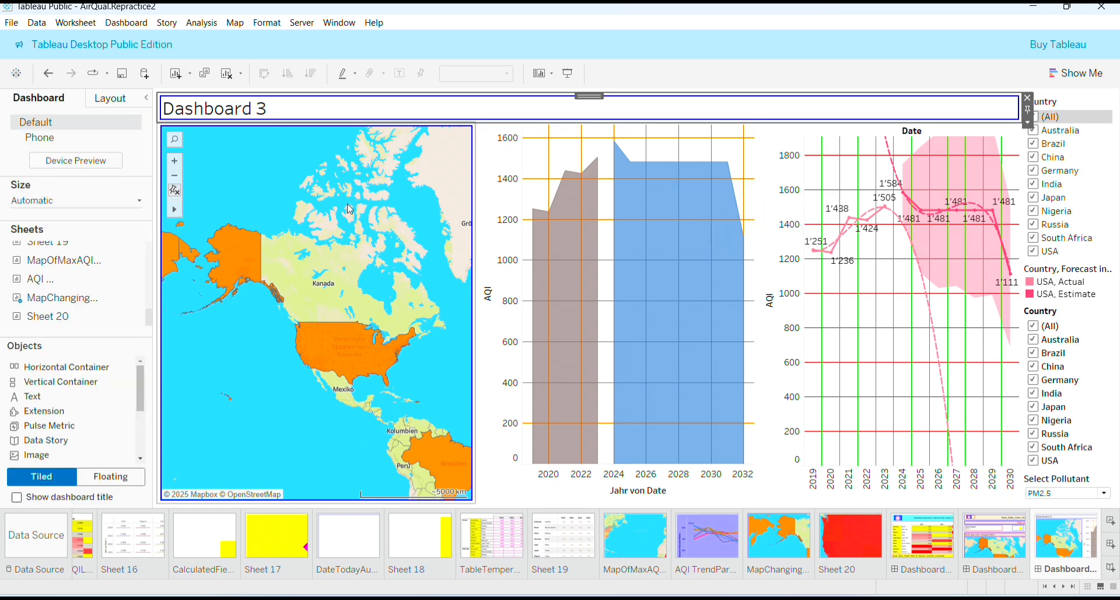
# - Center the Sheet Name text of the dashboard title and apply the change
pyautogui.rightClick(494, 113)
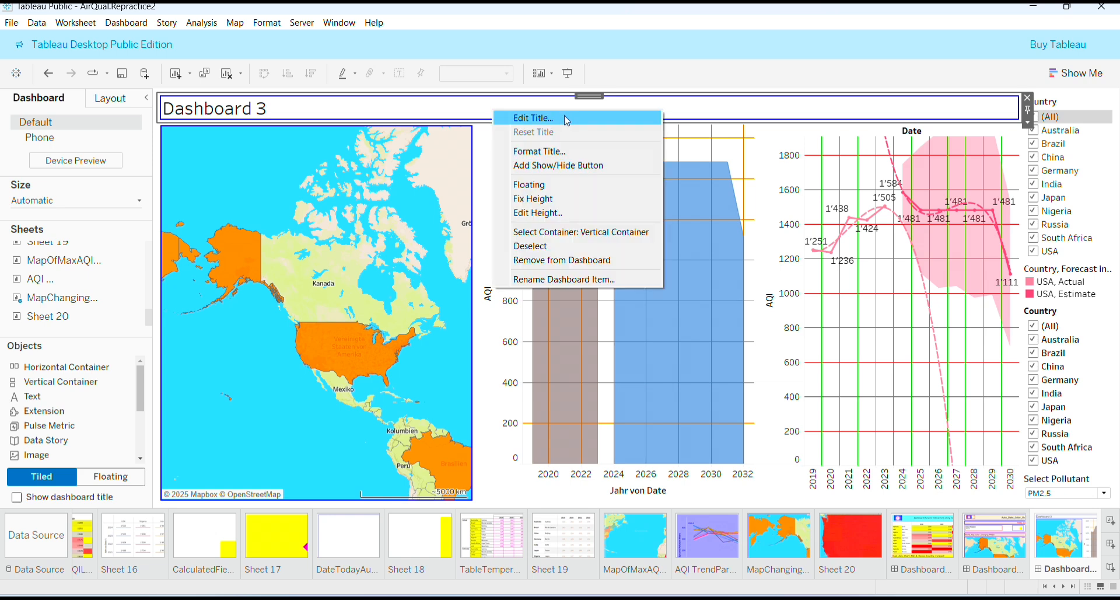
pyautogui.click(568, 119)
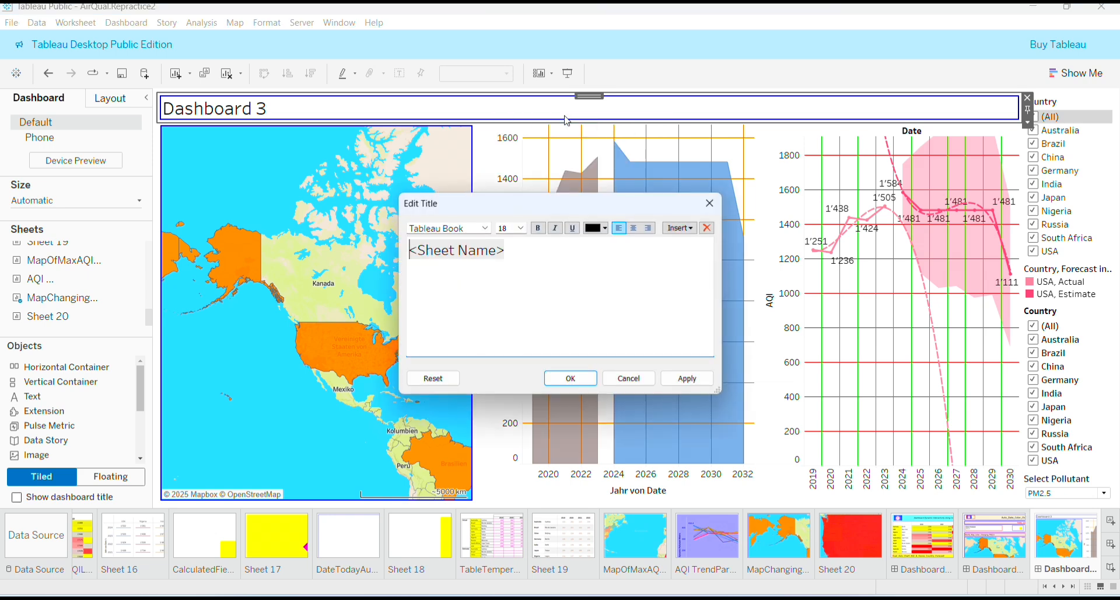
pyautogui.doubleClick(487, 251)
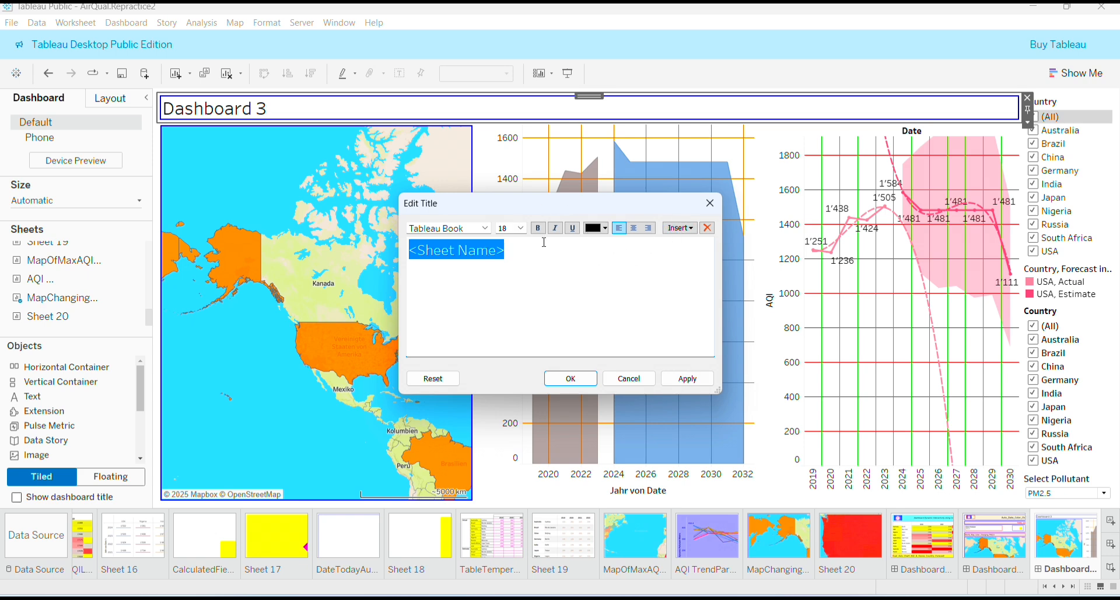
pyautogui.click(634, 227)
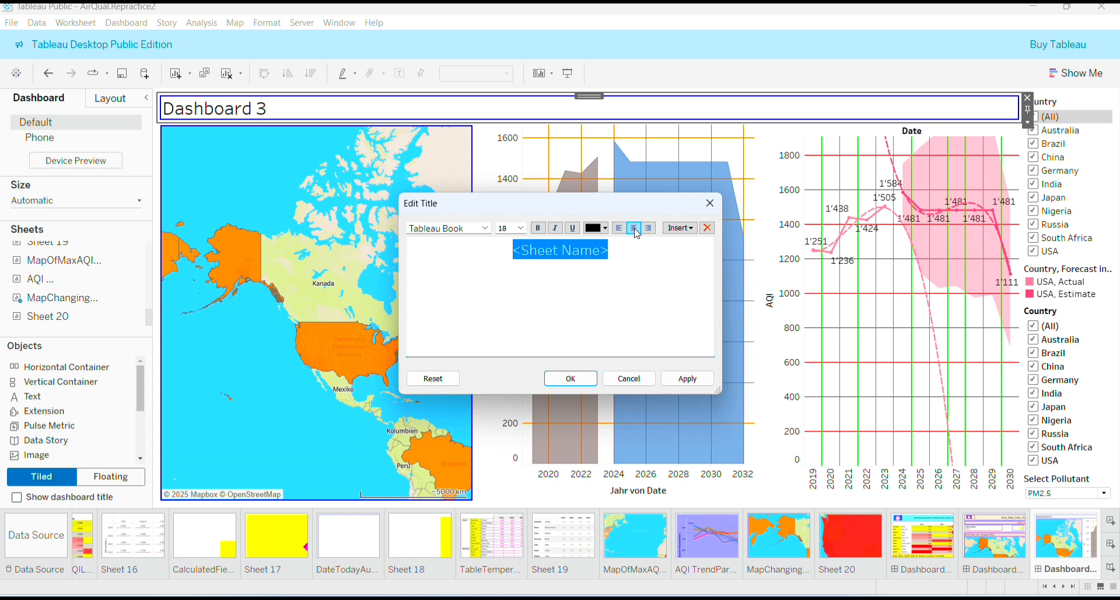
pyautogui.click(686, 380)
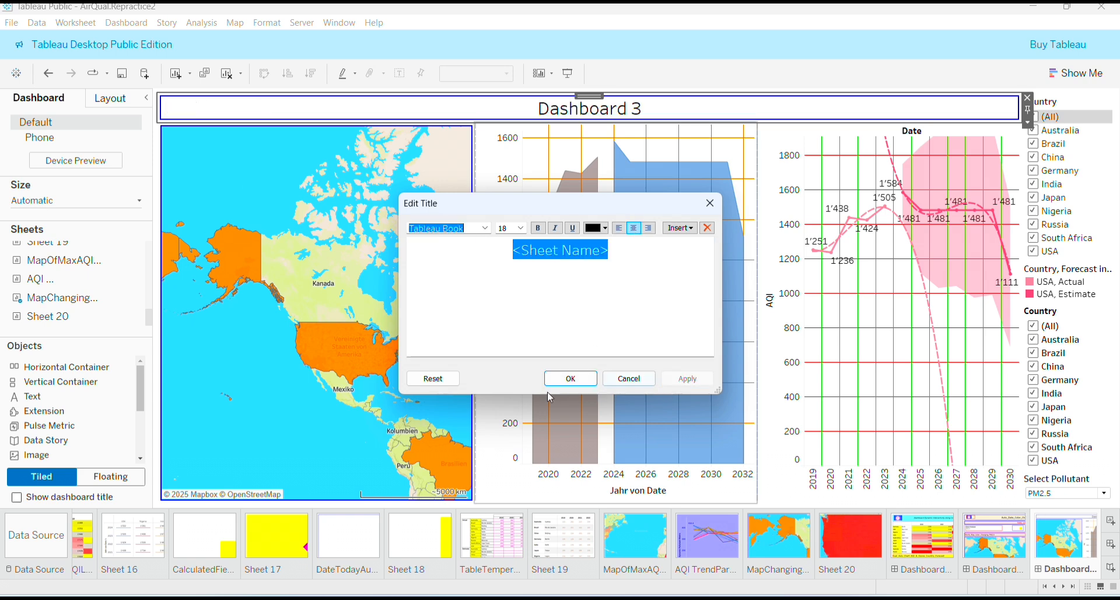
pyautogui.click(570, 379)
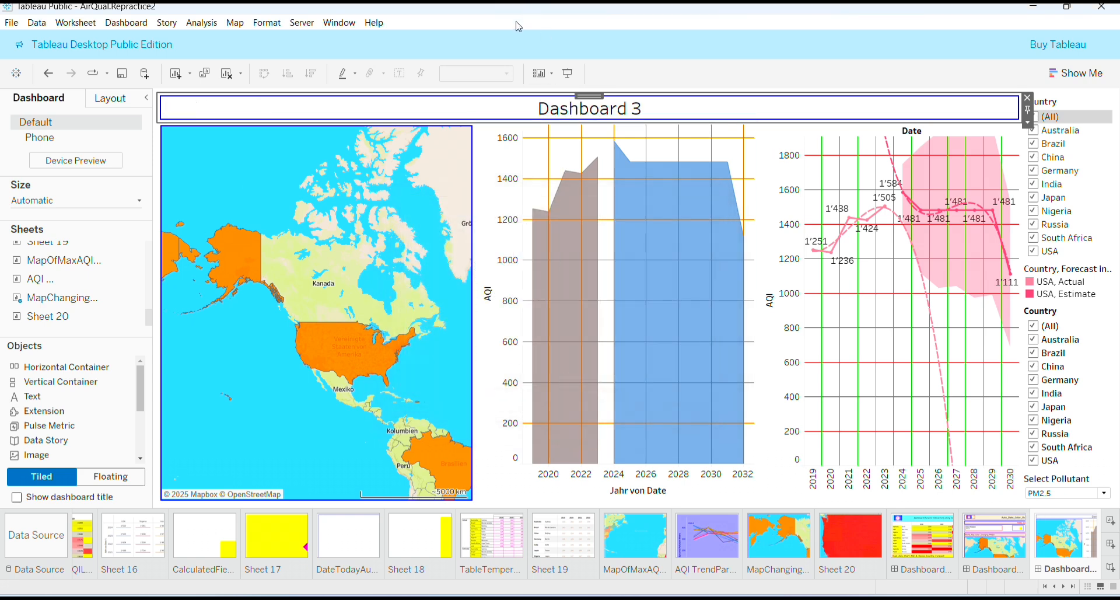
# - Save the AirQual.Repractice2 workbook
pyautogui.click(12, 23)
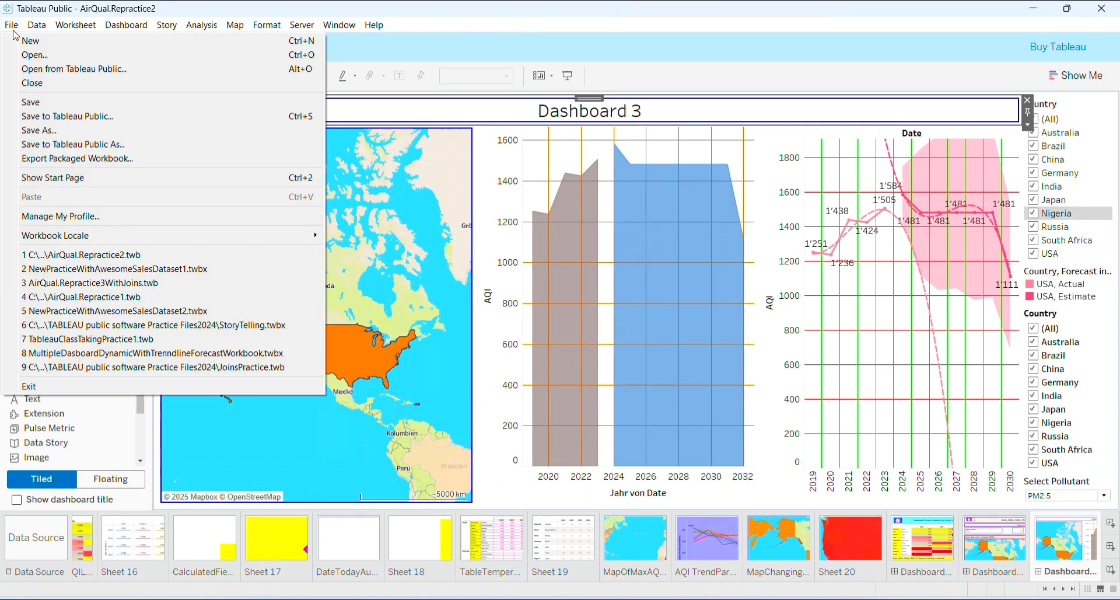
pyautogui.click(32, 103)
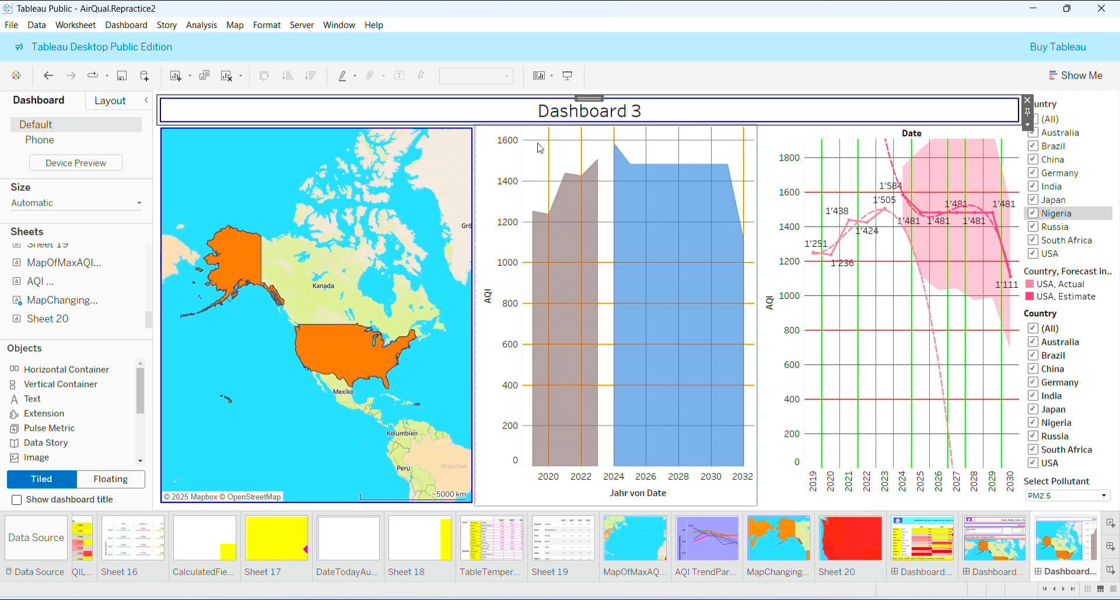
pyautogui.moveTo(623, 159)
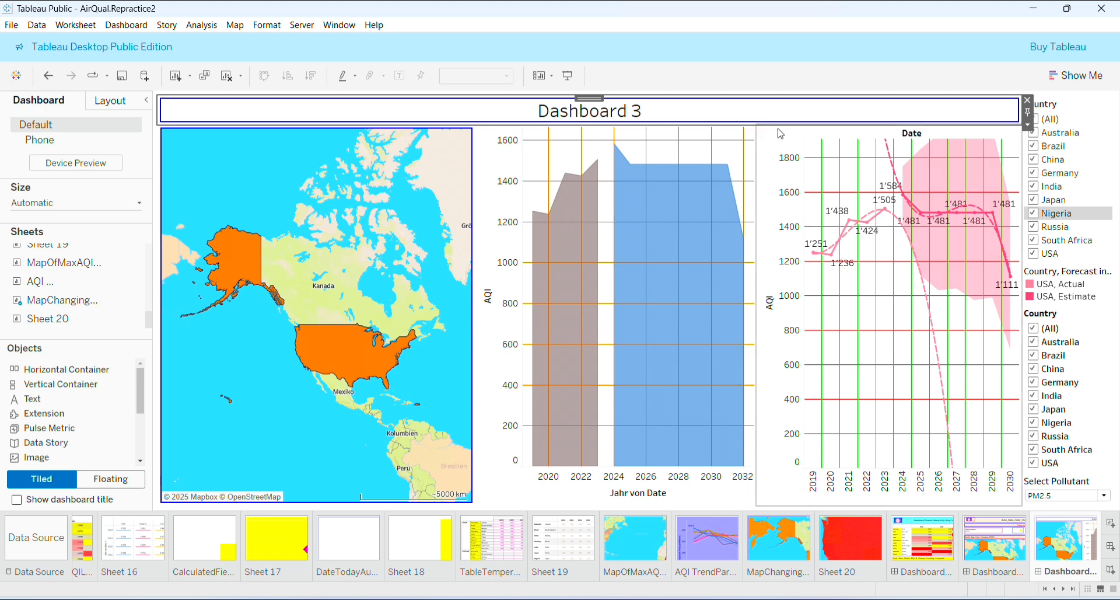
# - Increase the height of the dashboard title area and place an image object directly above it
pyautogui.moveTo(434, 124); pyautogui.dragTo(442, 223)
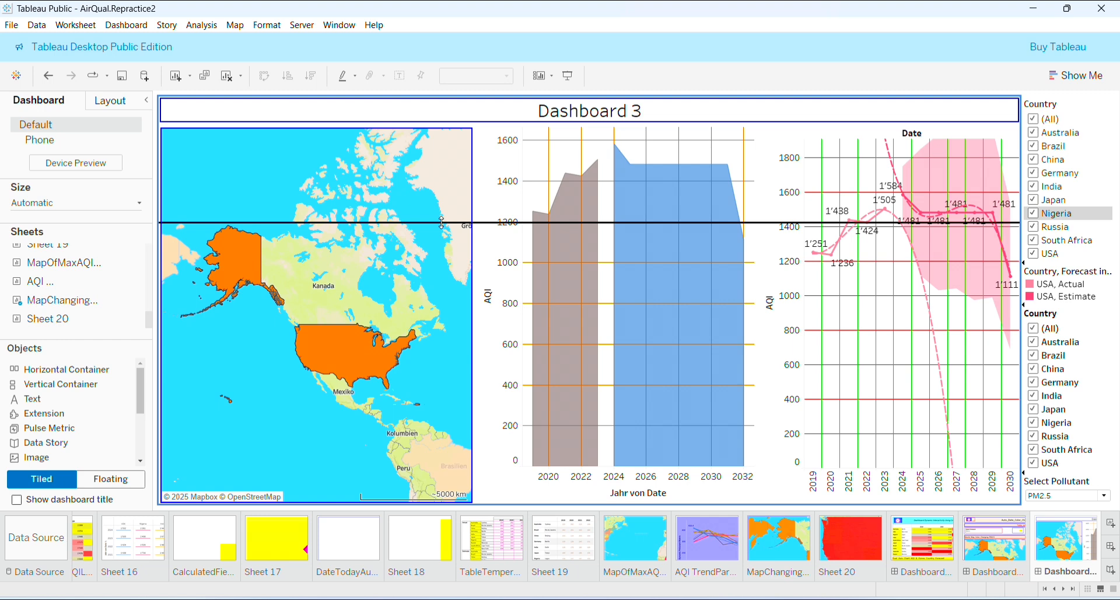
pyautogui.moveTo(442, 223); pyautogui.dragTo(442, 206)
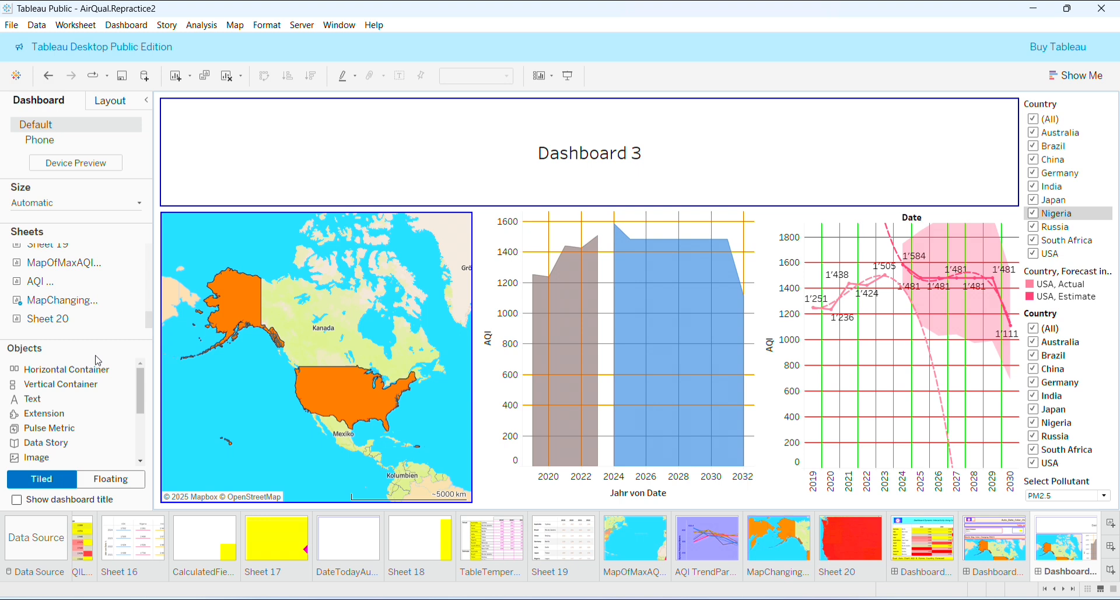
pyautogui.click(141, 465)
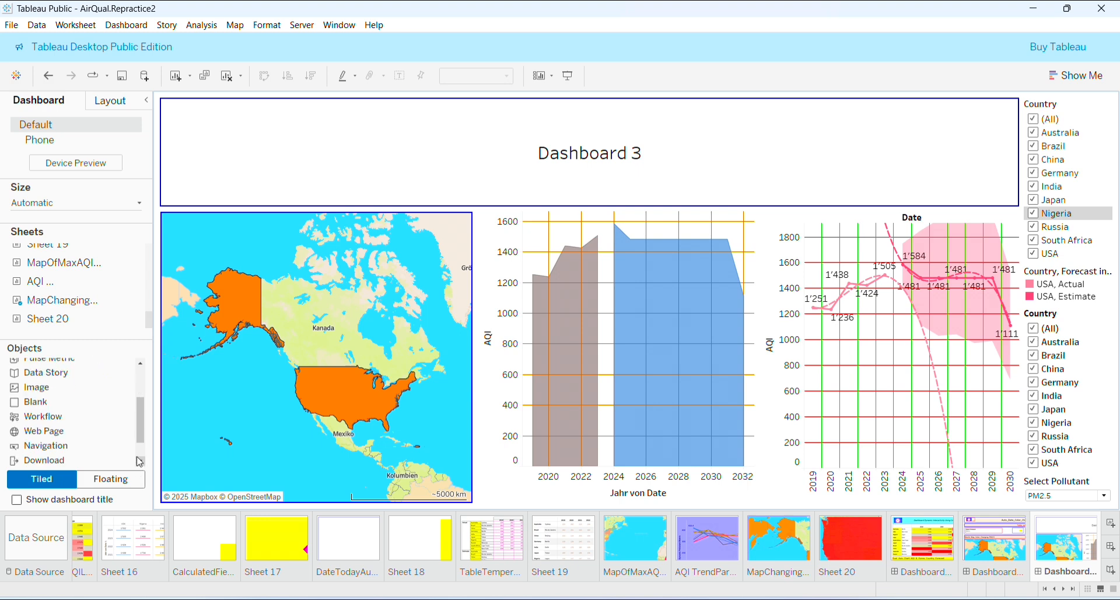
pyautogui.click(78, 387)
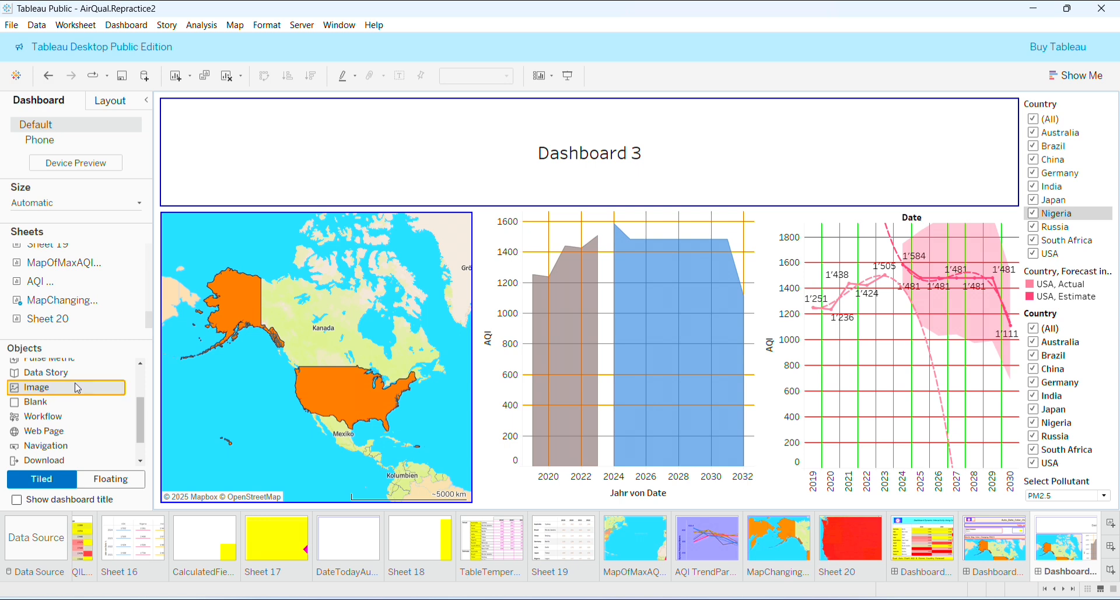
pyautogui.moveTo(78, 388); pyautogui.dragTo(230, 141)
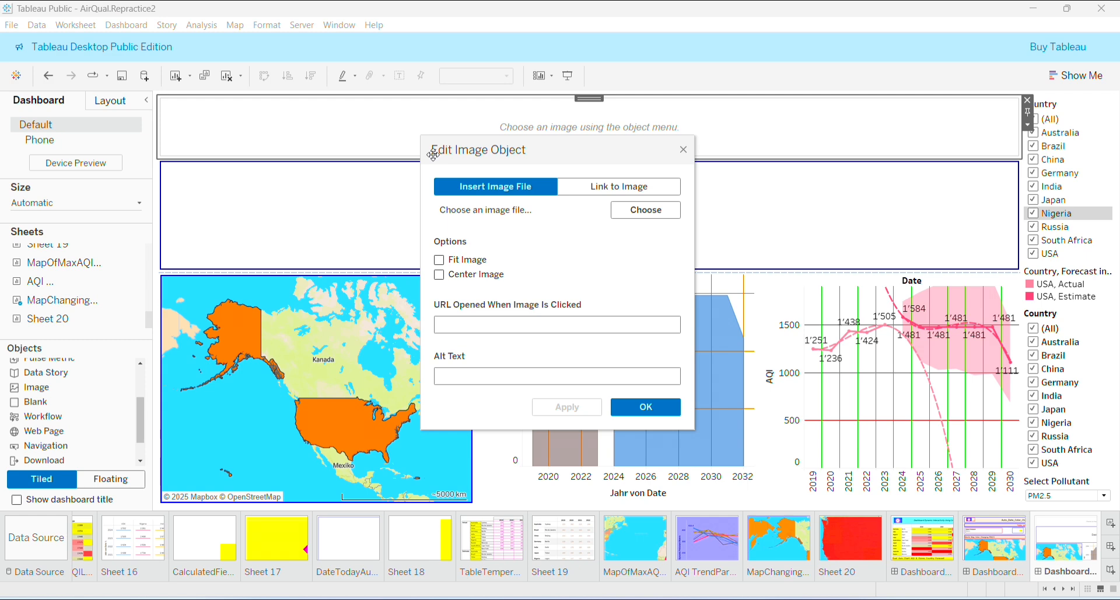
# - Choose Screenshot_20250424_024234_Chrome~2.jpg from the Desktop as the image file to insert
pyautogui.click(661, 218)
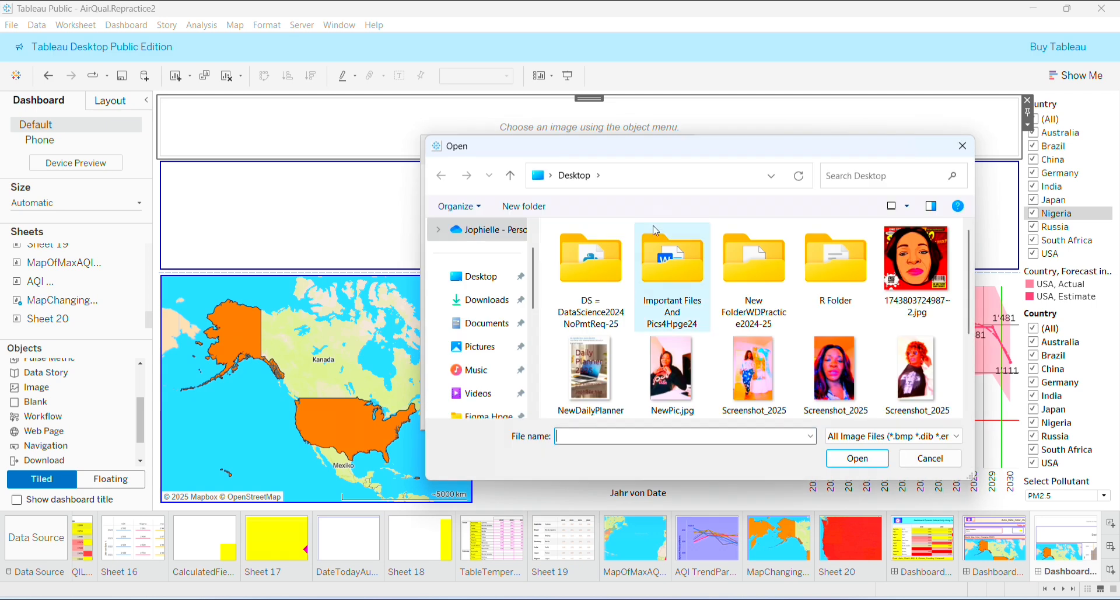
pyautogui.click(508, 278)
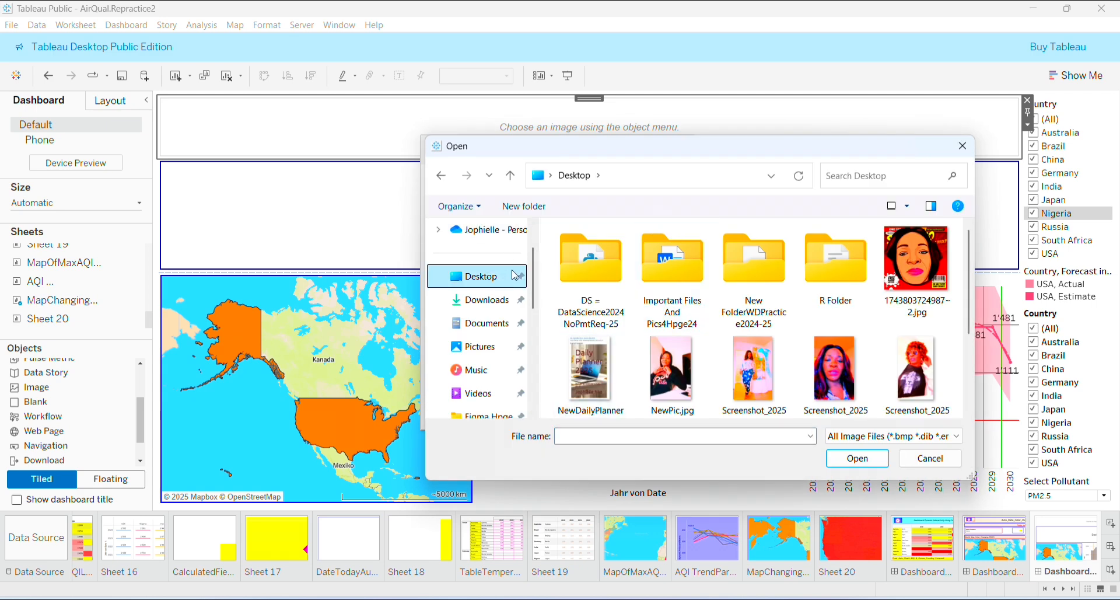
pyautogui.scroll(-3, 970, 268)
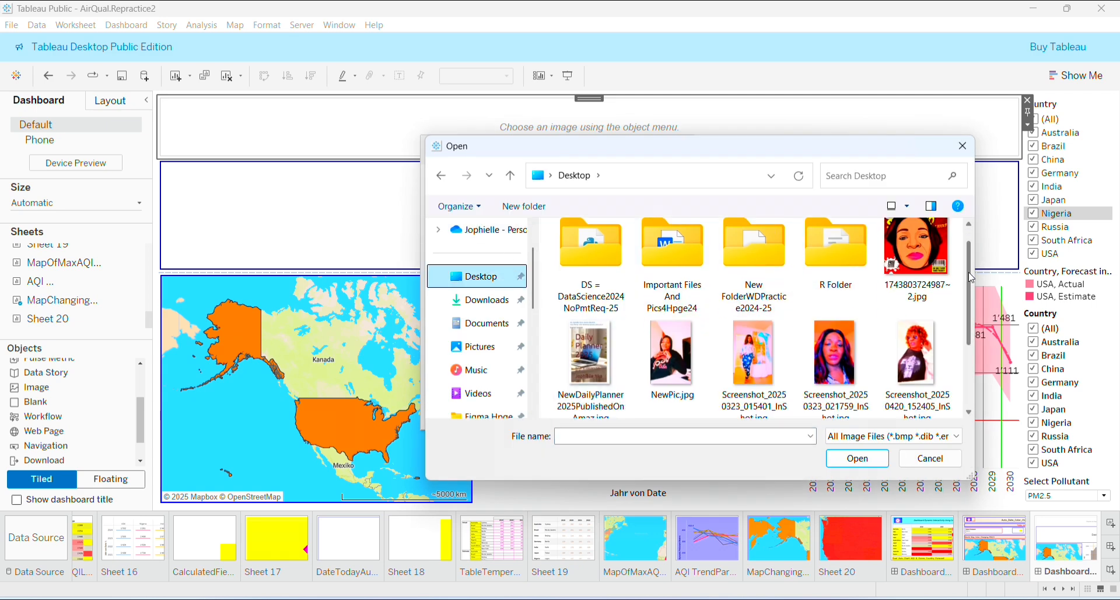
pyautogui.click(673, 369)
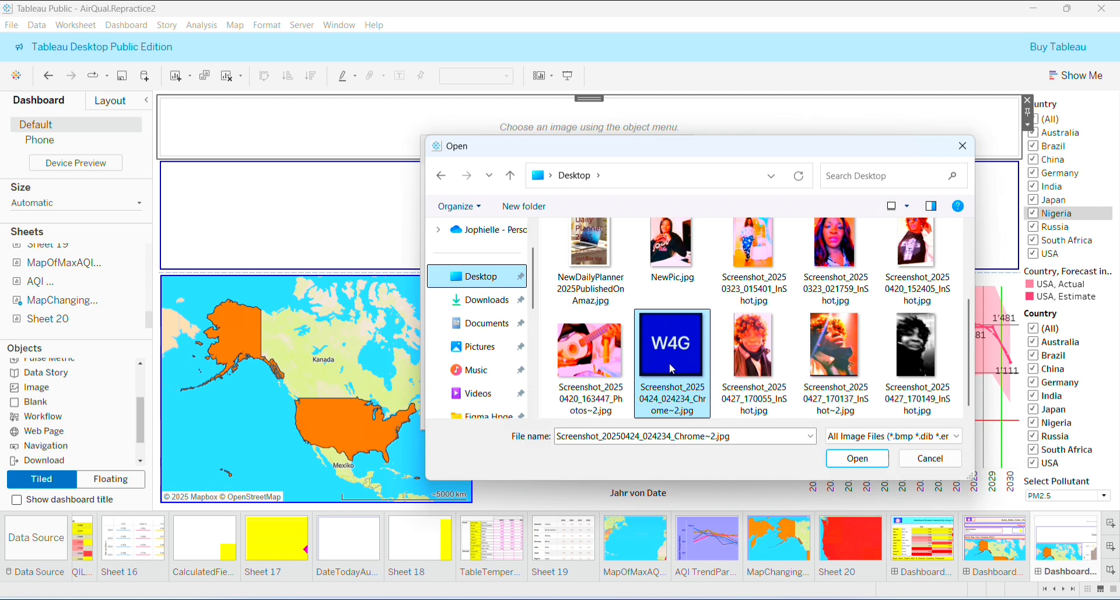
pyautogui.click(875, 458)
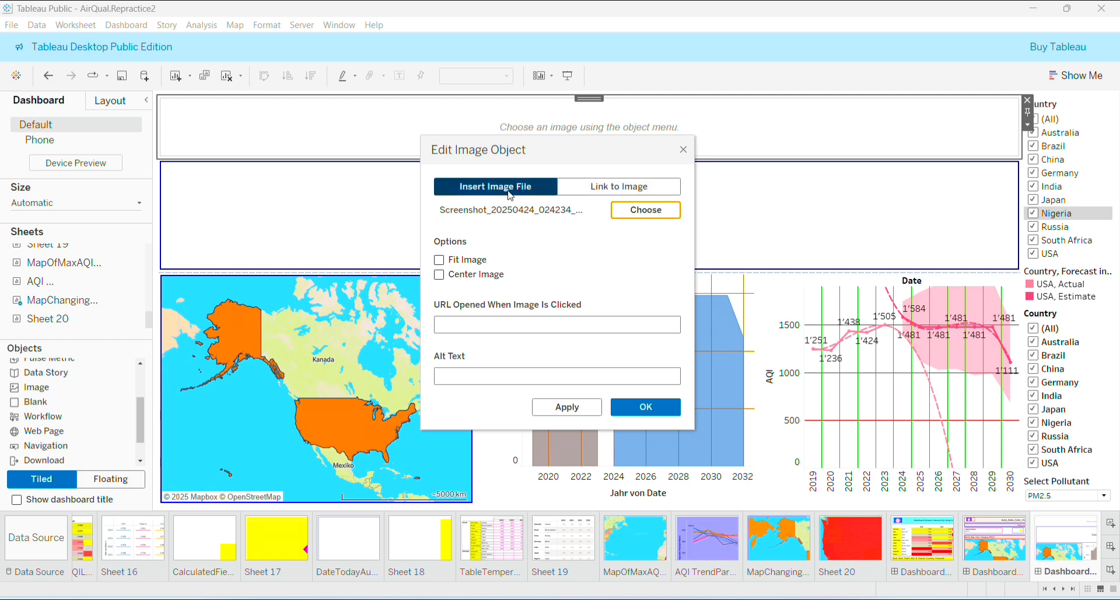
pyautogui.click(460, 320)
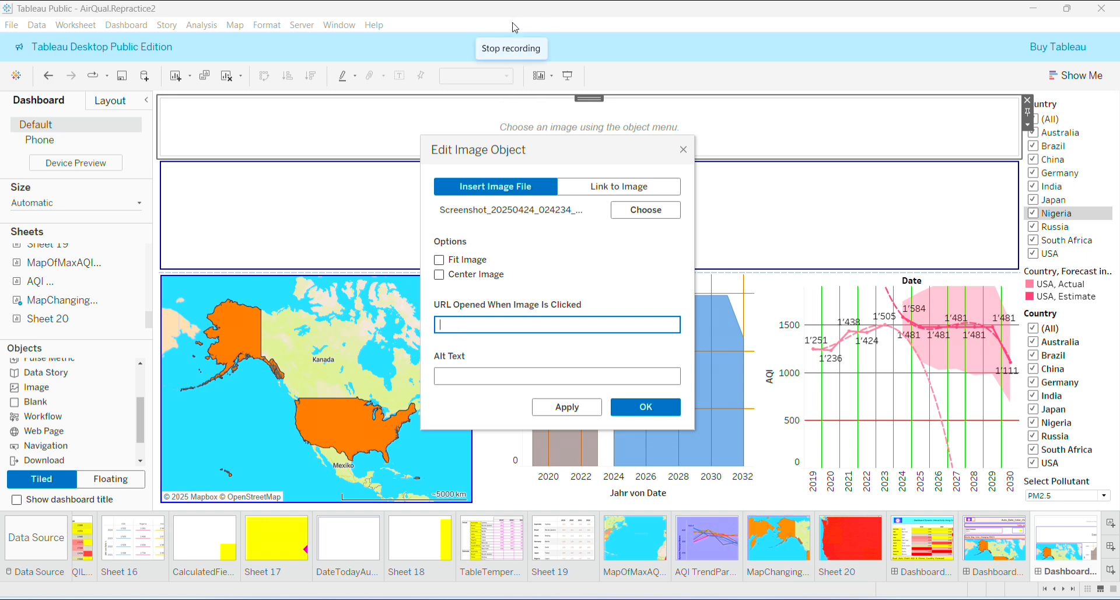
pyautogui.write('https://www.work4godhome.online')
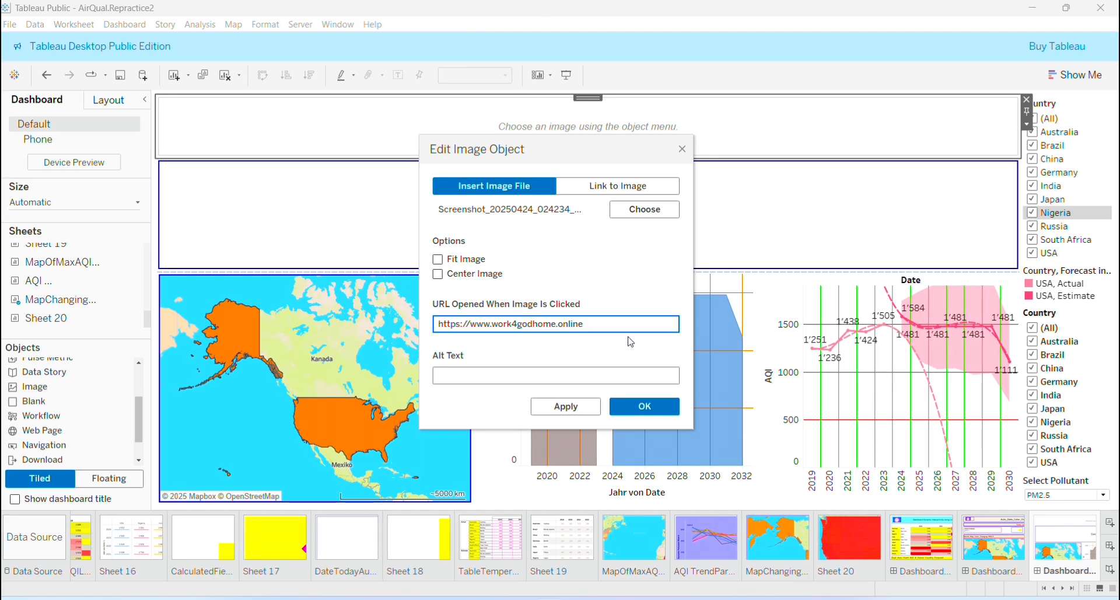
pyautogui.click(476, 377)
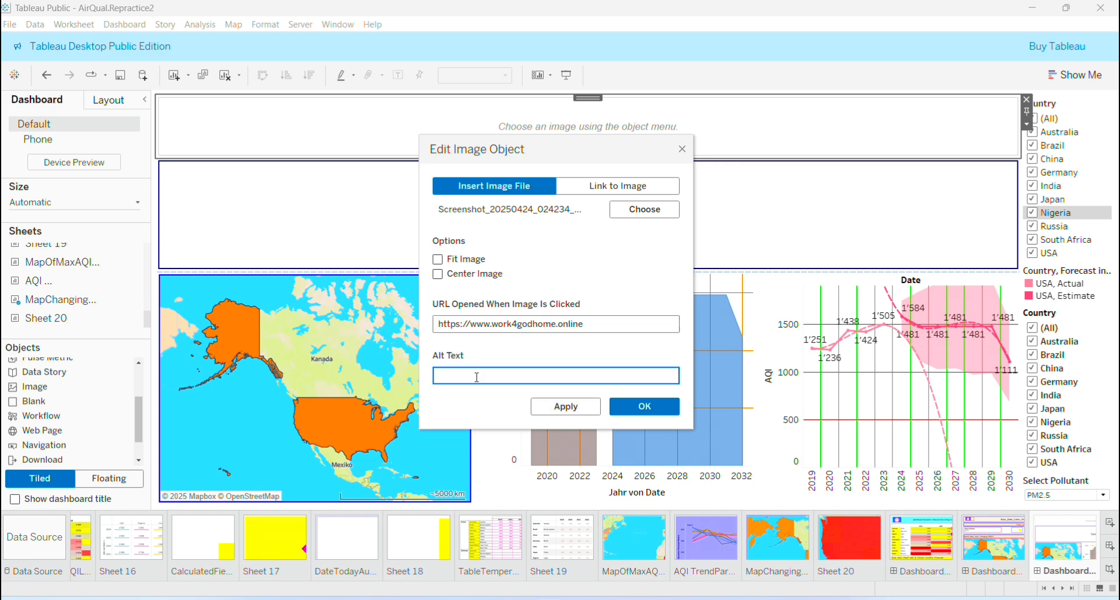
pyautogui.press('capslock')
pyautogui.write('W4')
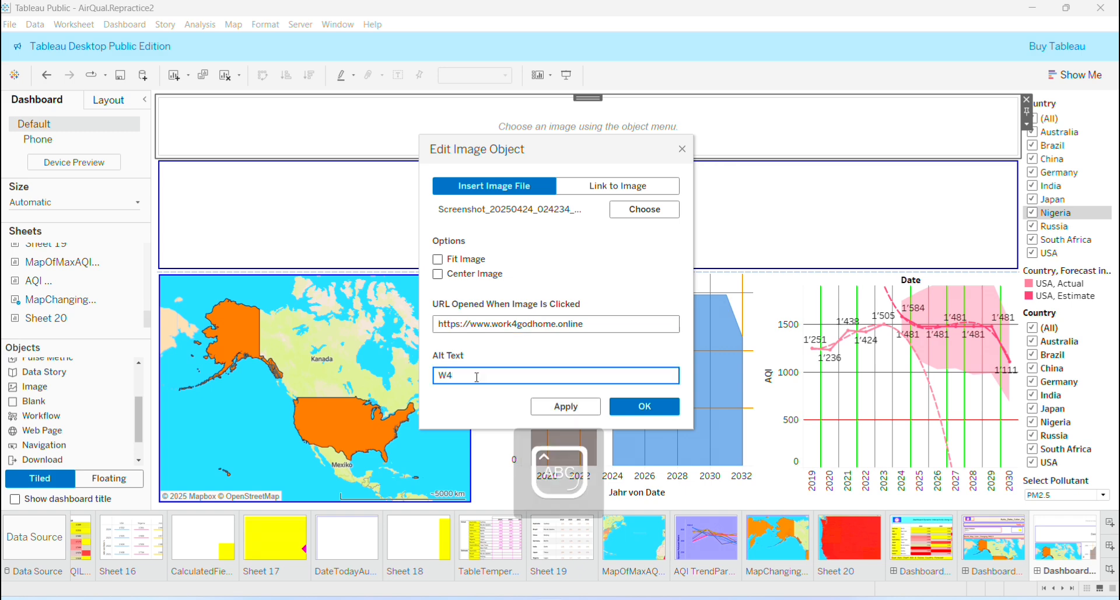
pyautogui.write('G')
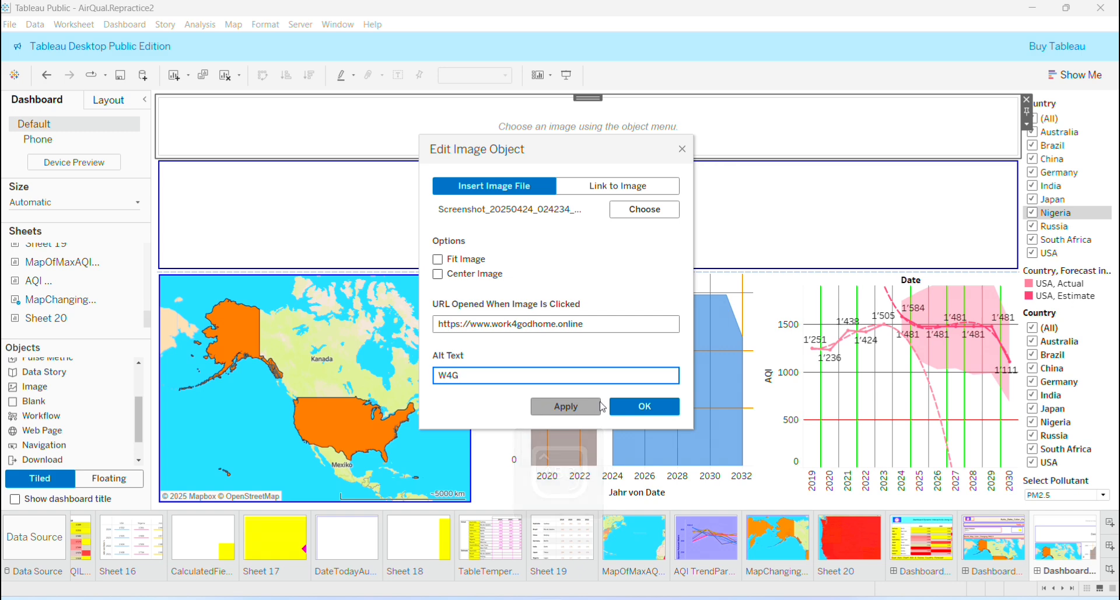
pyautogui.click(582, 415)
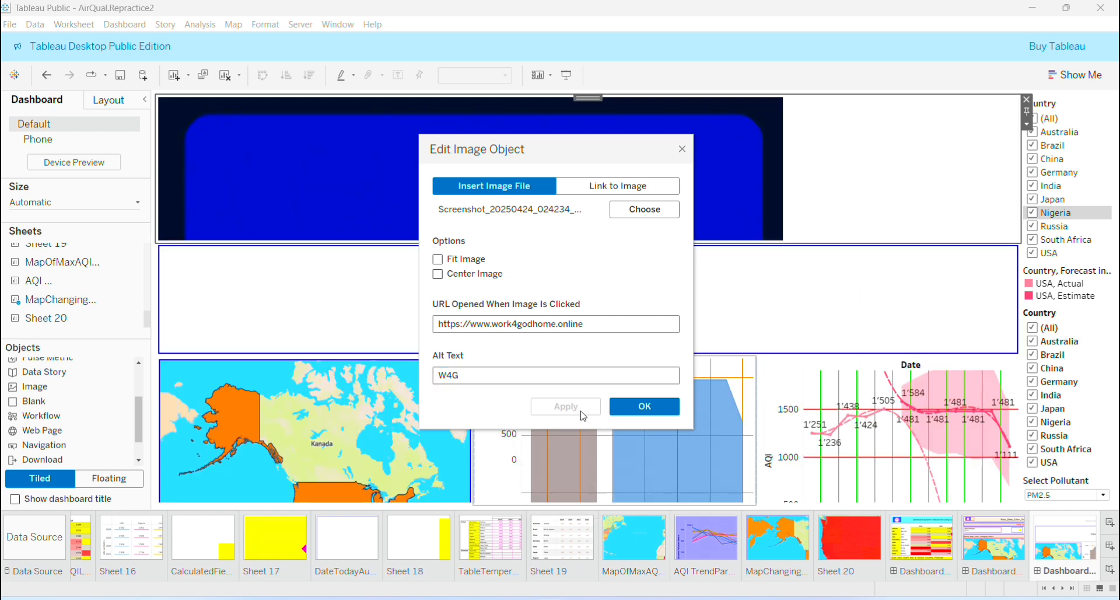
pyautogui.click(644, 406)
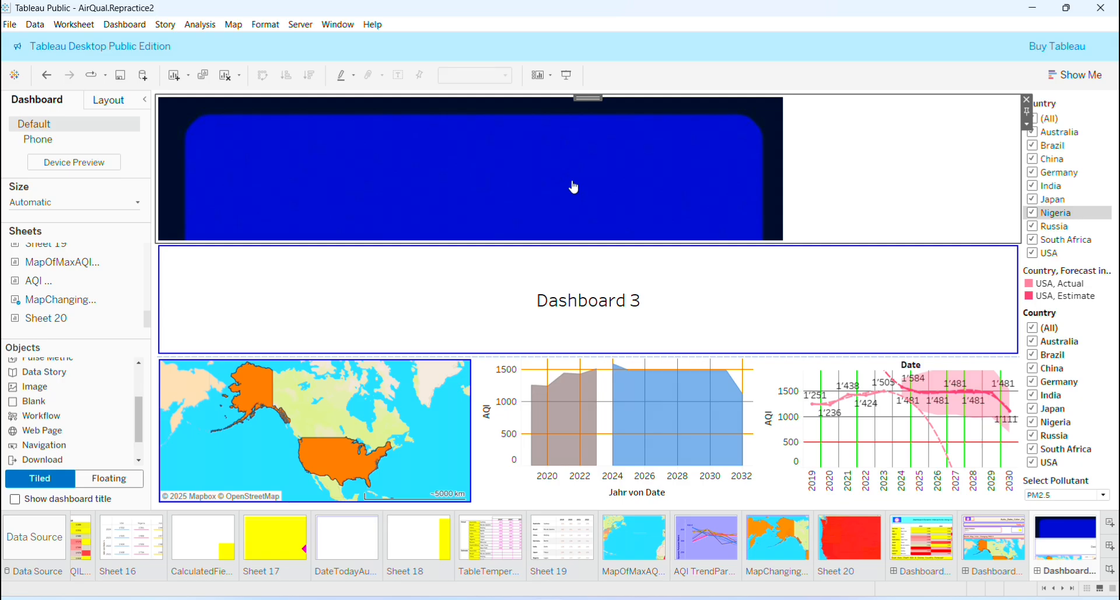
# - Test the new image's link by opening its website, and return to the dashboard
pyautogui.click(574, 186)
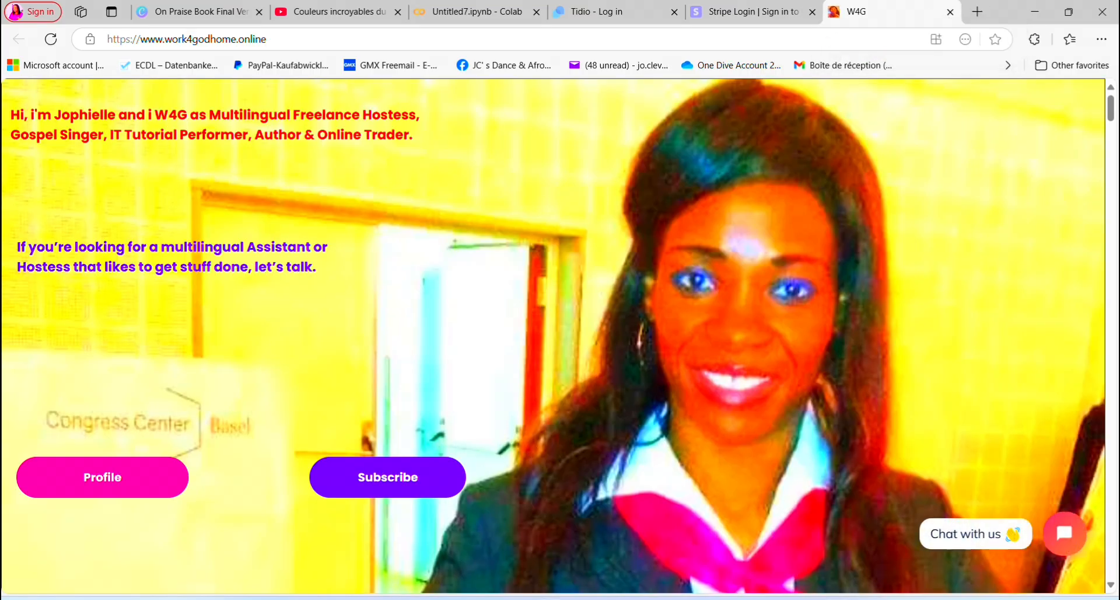
pyautogui.click(550, 599)
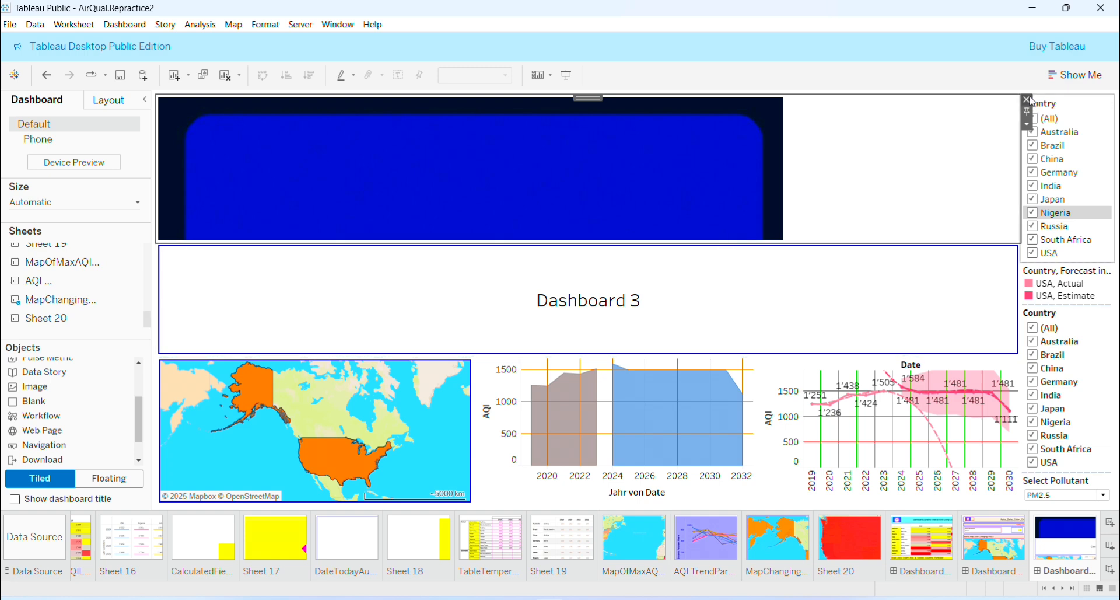
# - Make the W4G image floating, shrink it to logo size, and place it inside the title area beside the Dashboard 3 text
pyautogui.click(1028, 126)
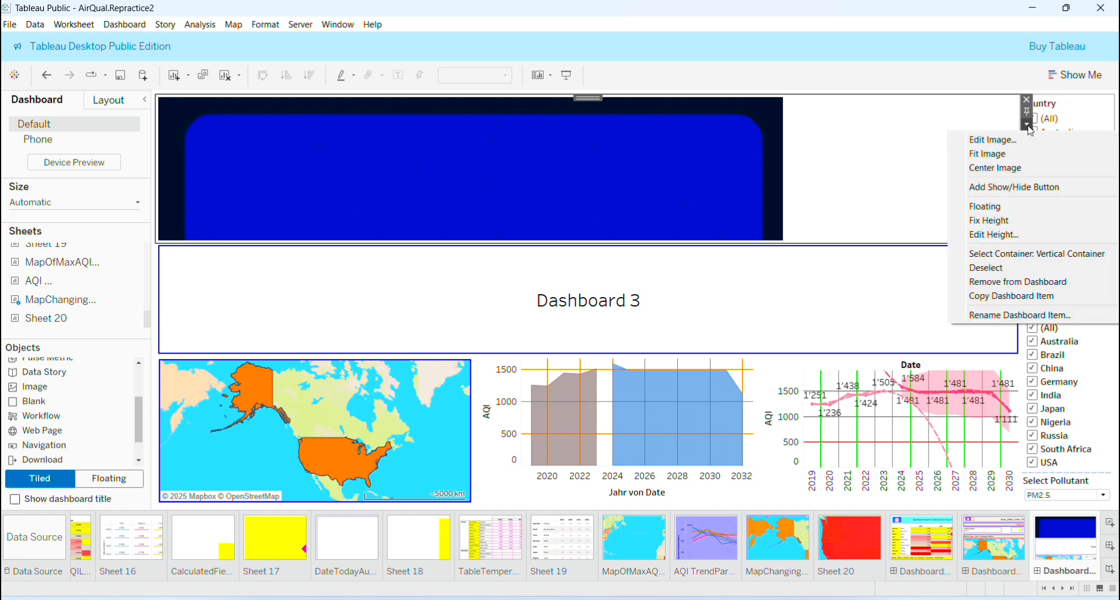
pyautogui.click(1003, 207)
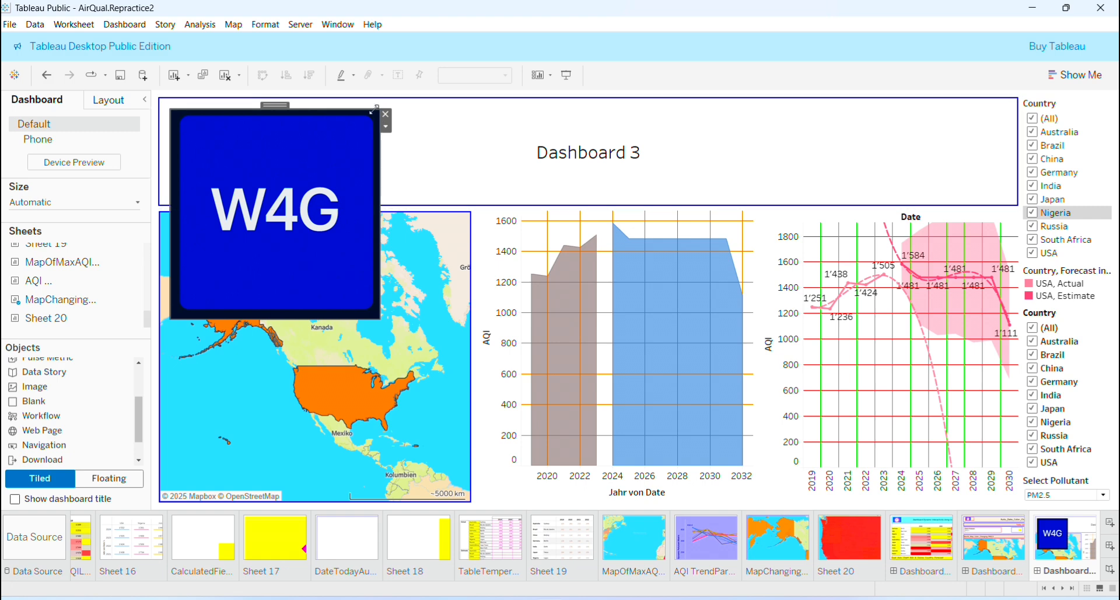
pyautogui.moveTo(375, 111); pyautogui.dragTo(300, 233)
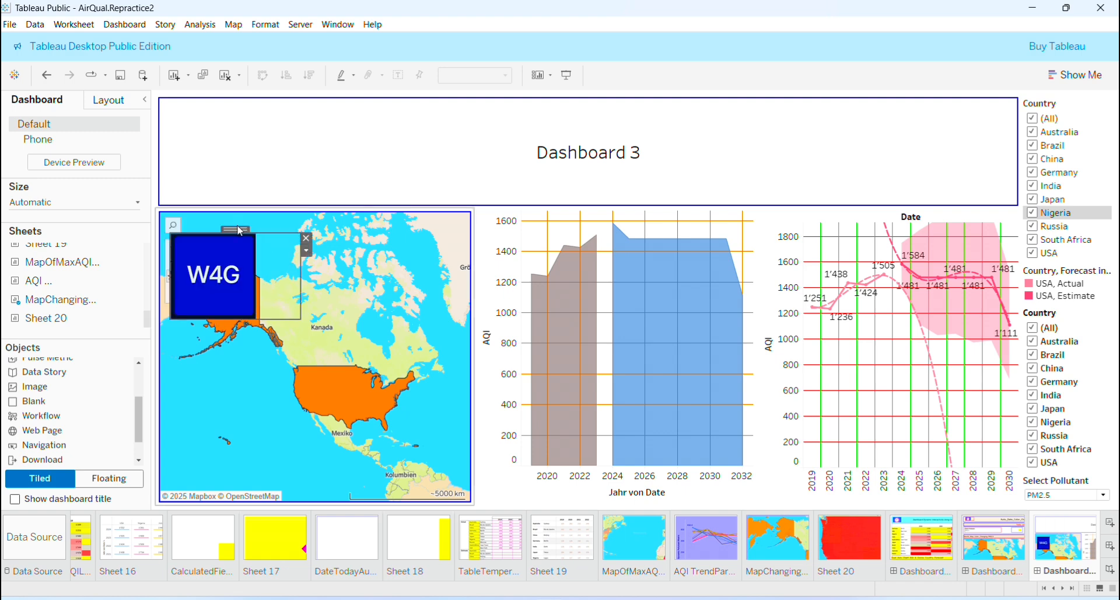
pyautogui.moveTo(239, 229); pyautogui.dragTo(239, 111)
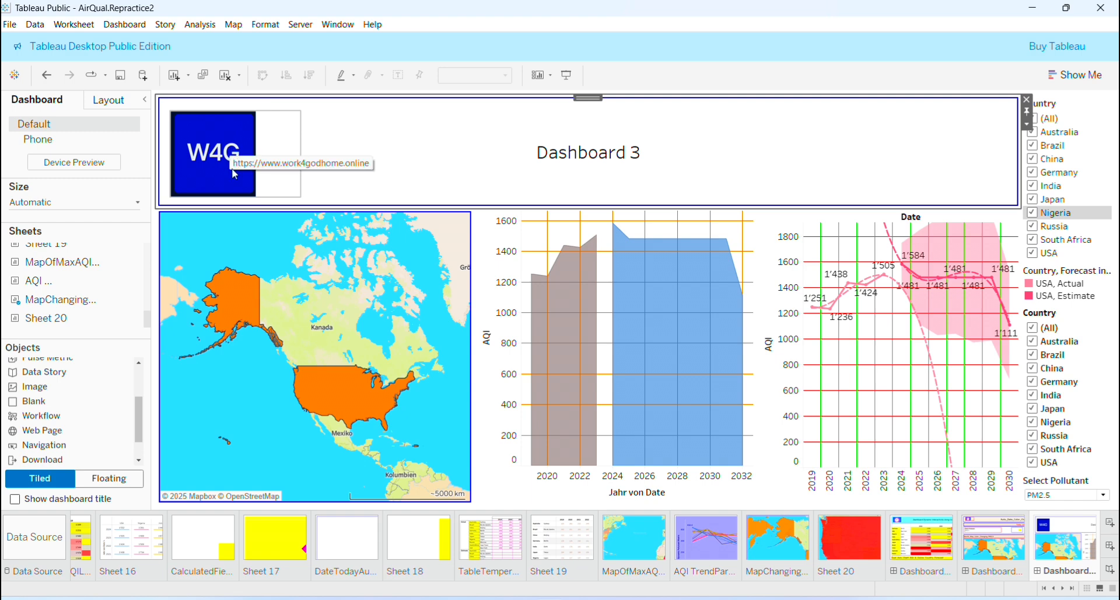
# - Open the website from the repositioned W4G logo, look through the page, and return to the dashboard
pyautogui.click(207, 147)
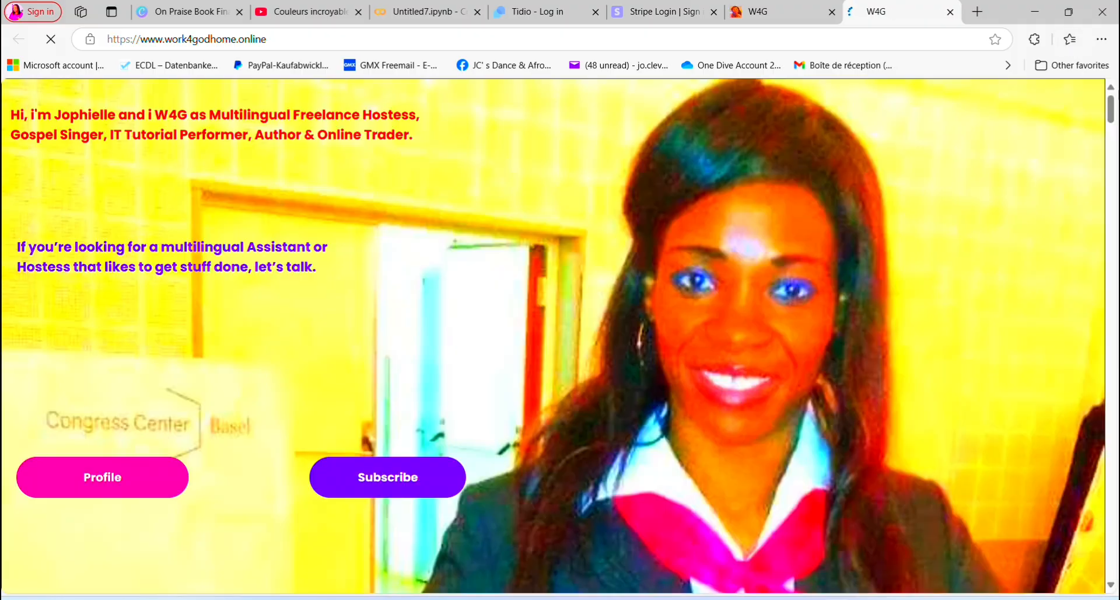
pyautogui.click(1115, 180)
pyautogui.moveTo(1115, 180); pyautogui.dragTo(1091, 348)
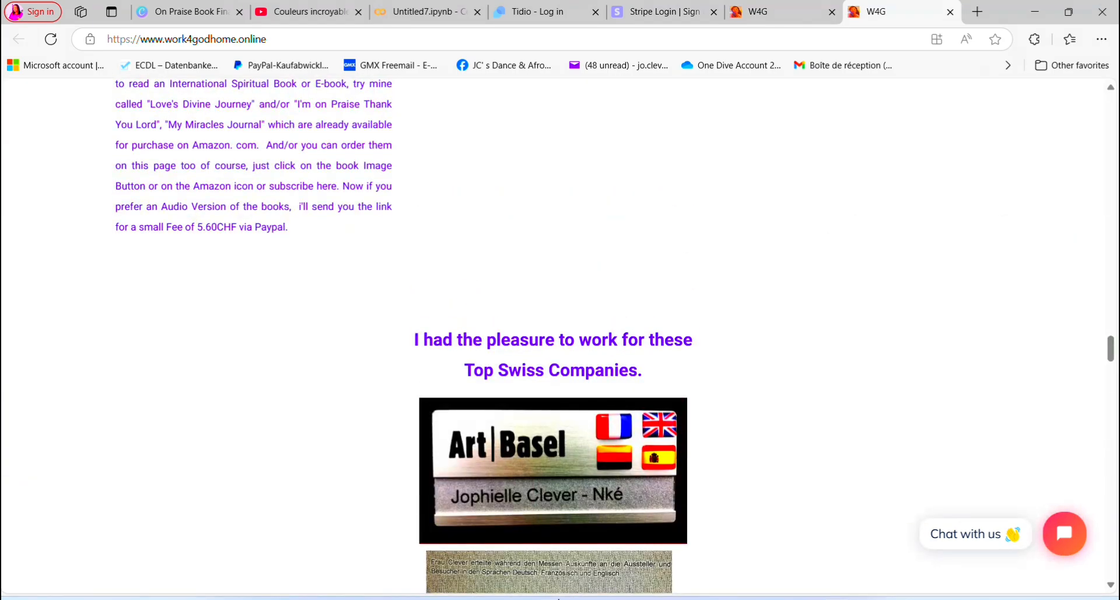
pyautogui.click(542, 557)
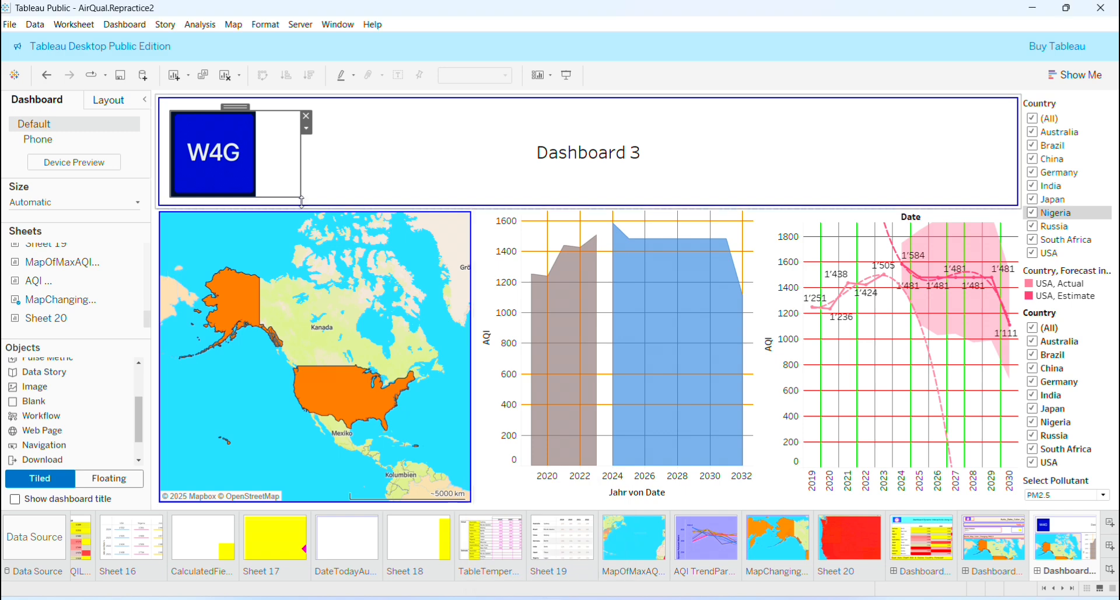
pyautogui.click(719, 143)
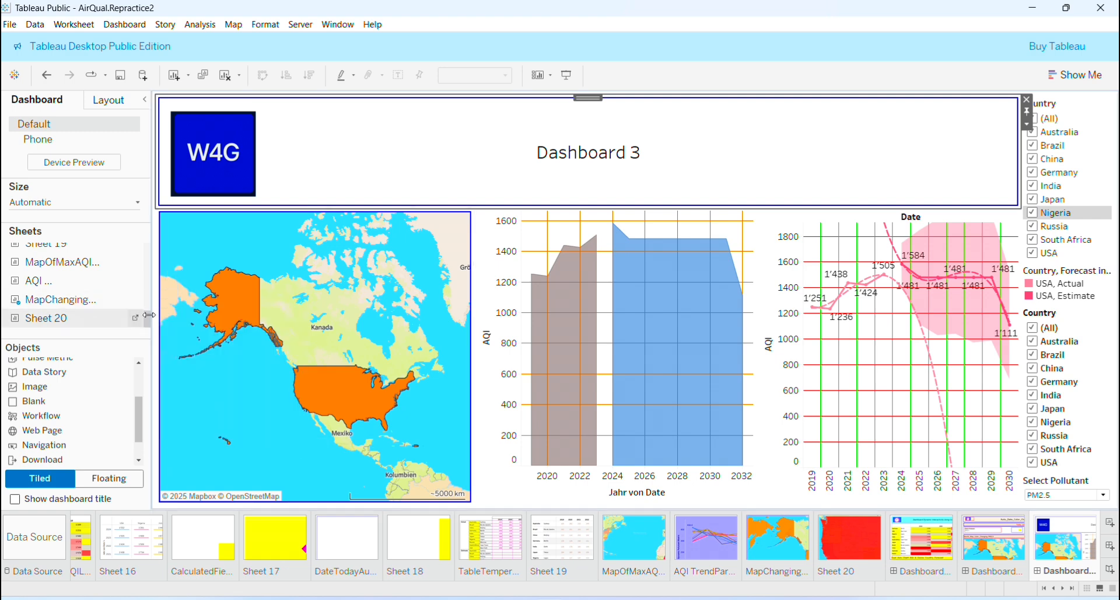
# - Add the DateTodayAutoUpdateCalculatedField sheet as a strip between the dashboard title and the charts
pyautogui.moveTo(149, 322); pyautogui.dragTo(147, 303)
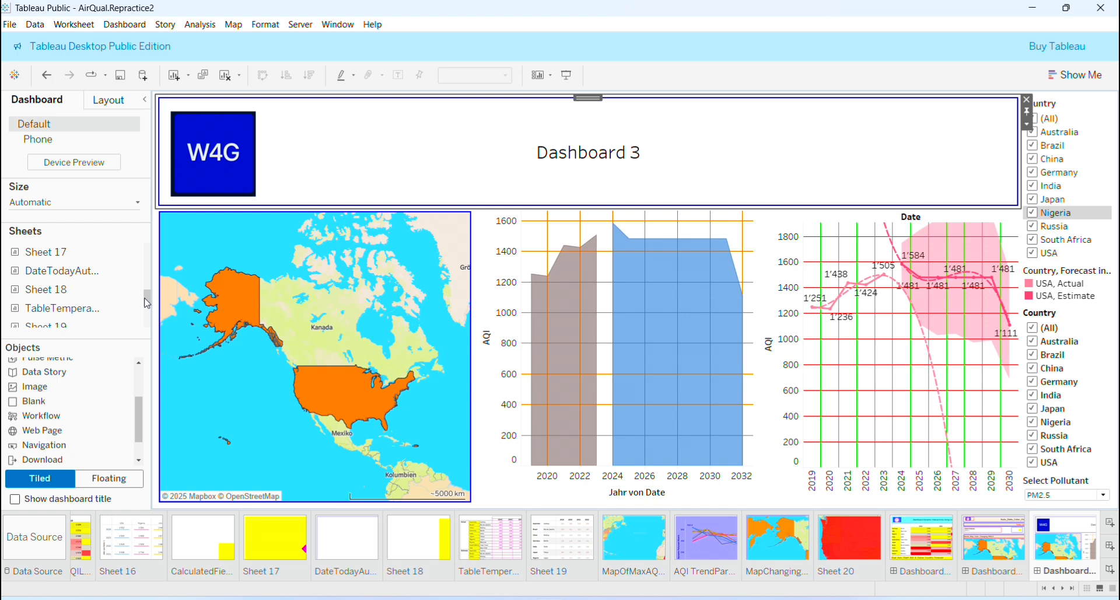
pyautogui.moveTo(75, 275)
pyautogui.moveTo(78, 293)
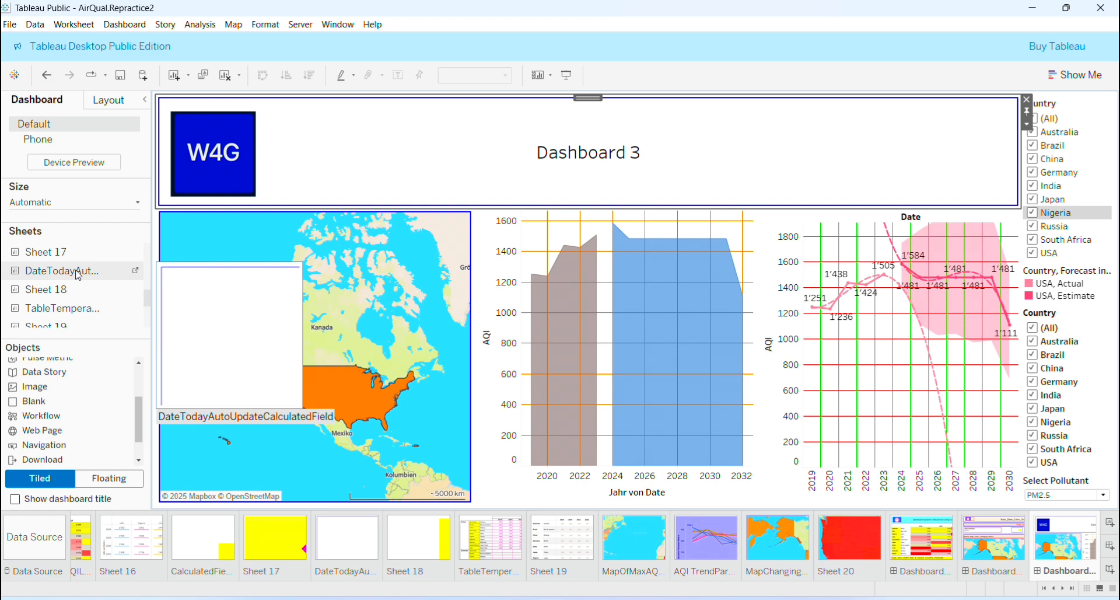
pyautogui.moveTo(78, 274); pyautogui.dragTo(824, 161)
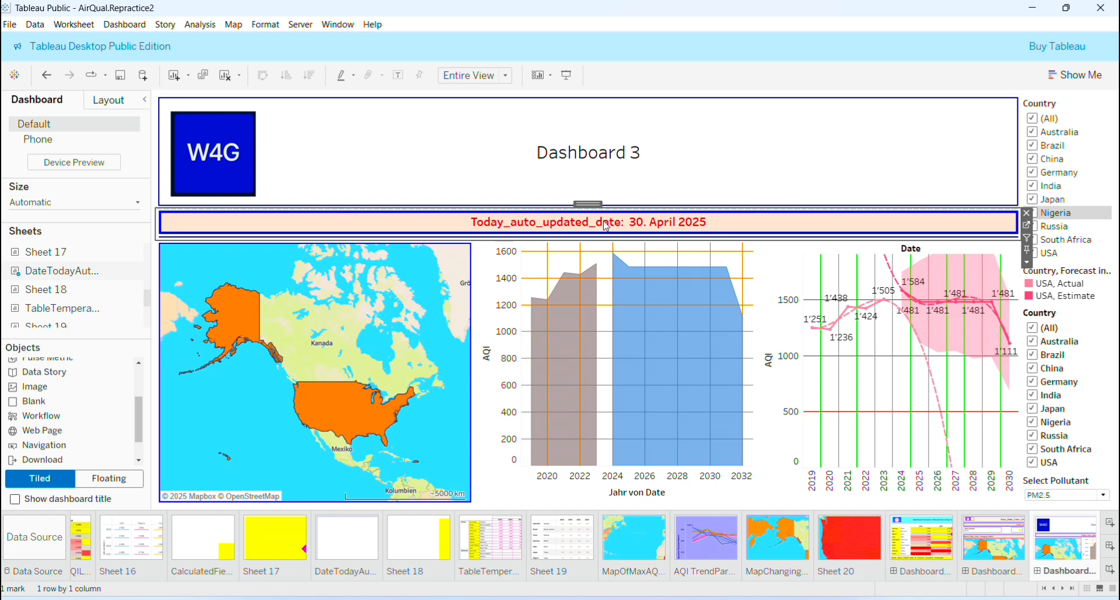
pyautogui.click(730, 169)
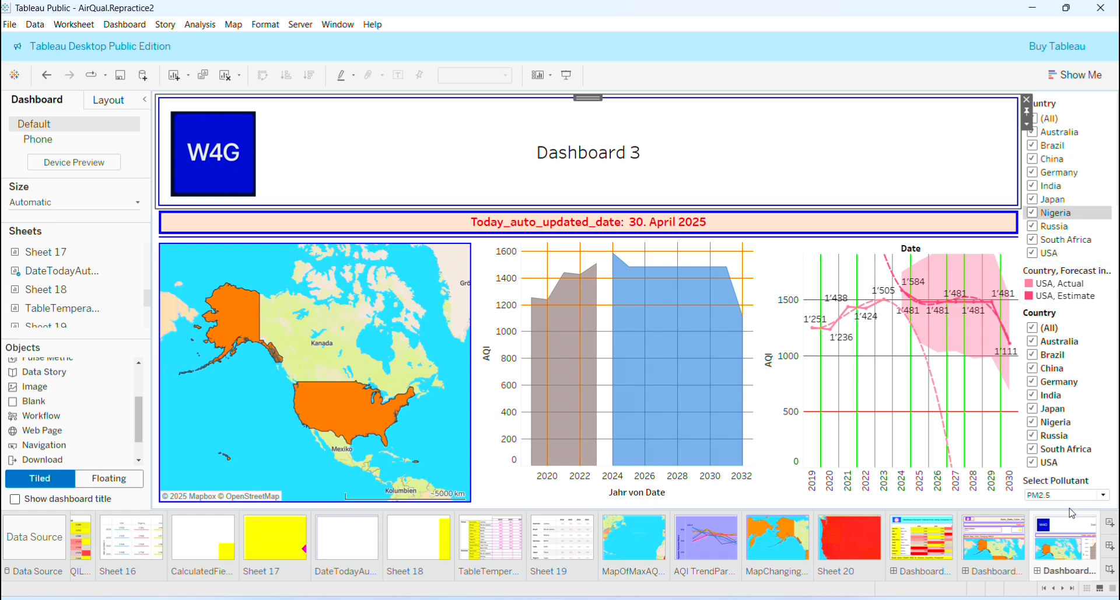
# - Move the Select Pollutant parameter into the title area as a floating control between the logo and the Dashboard 3 text, and enlarge it
pyautogui.click(1079, 487)
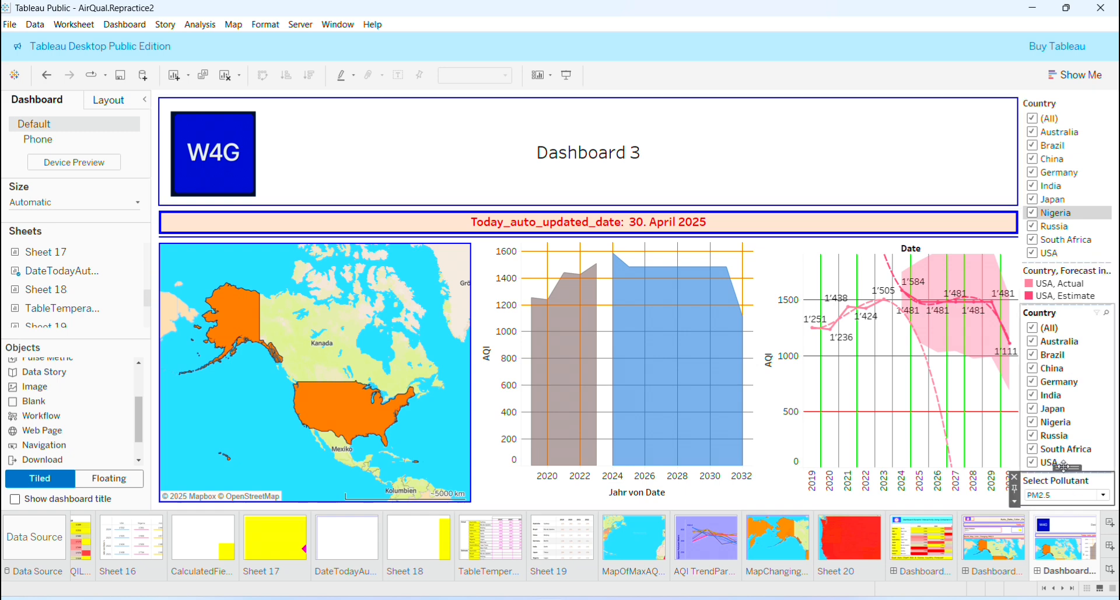
pyautogui.moveTo(1065, 467)
pyautogui.mouseDown()
pyautogui.moveTo(846, 121)
pyautogui.moveTo(839, 143)
pyautogui.moveTo(808, 126)
pyautogui.moveTo(662, 117)
pyautogui.moveTo(465, 149)
pyautogui.mouseUp()
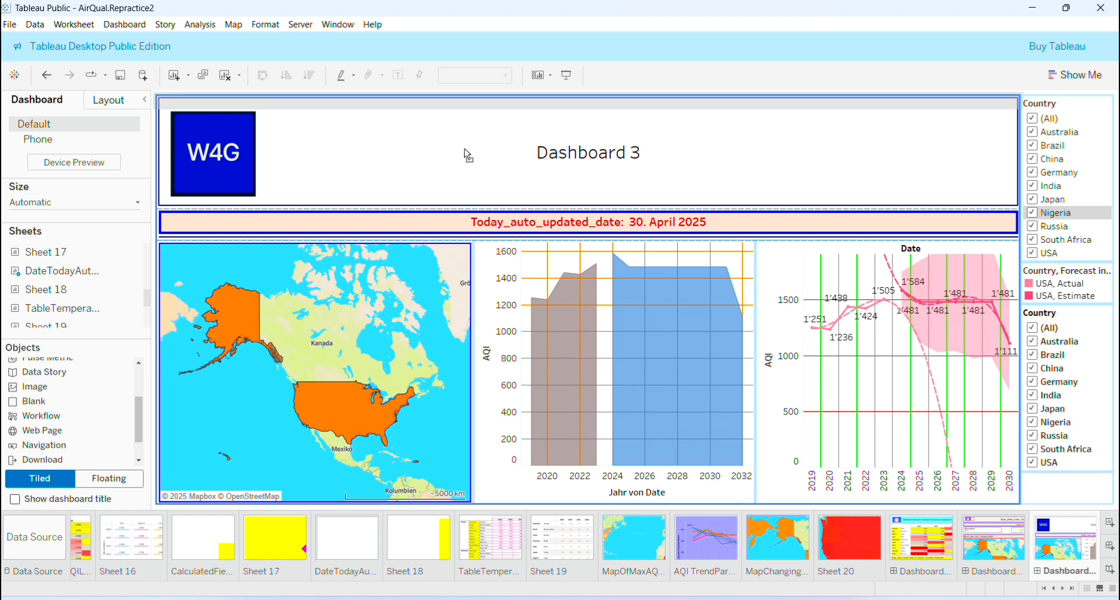
pyautogui.moveTo(382, 150); pyautogui.dragTo(383, 155)
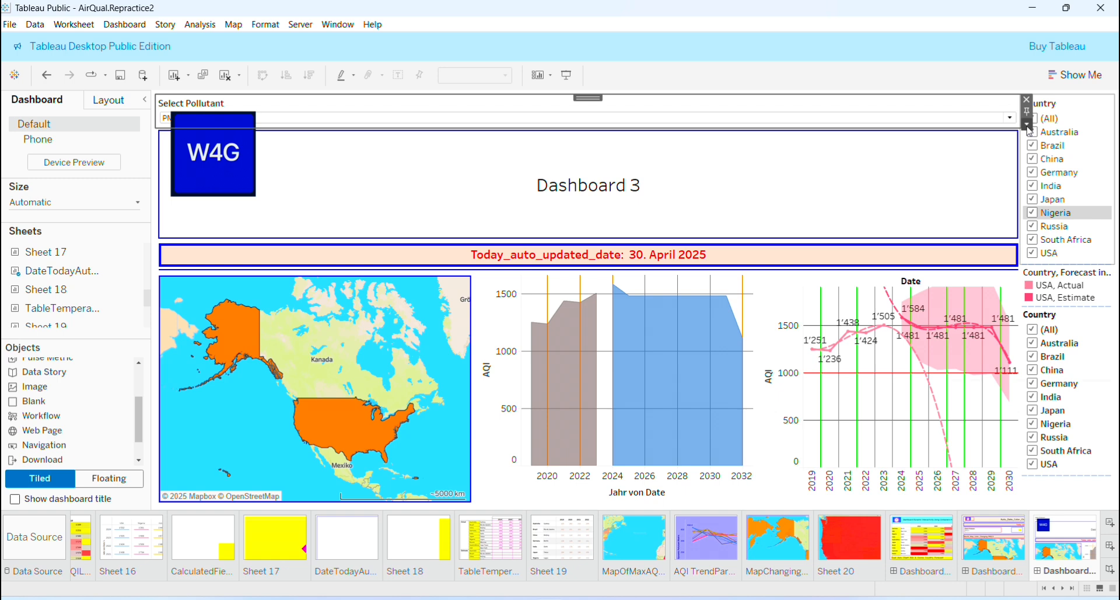
pyautogui.click(1028, 125)
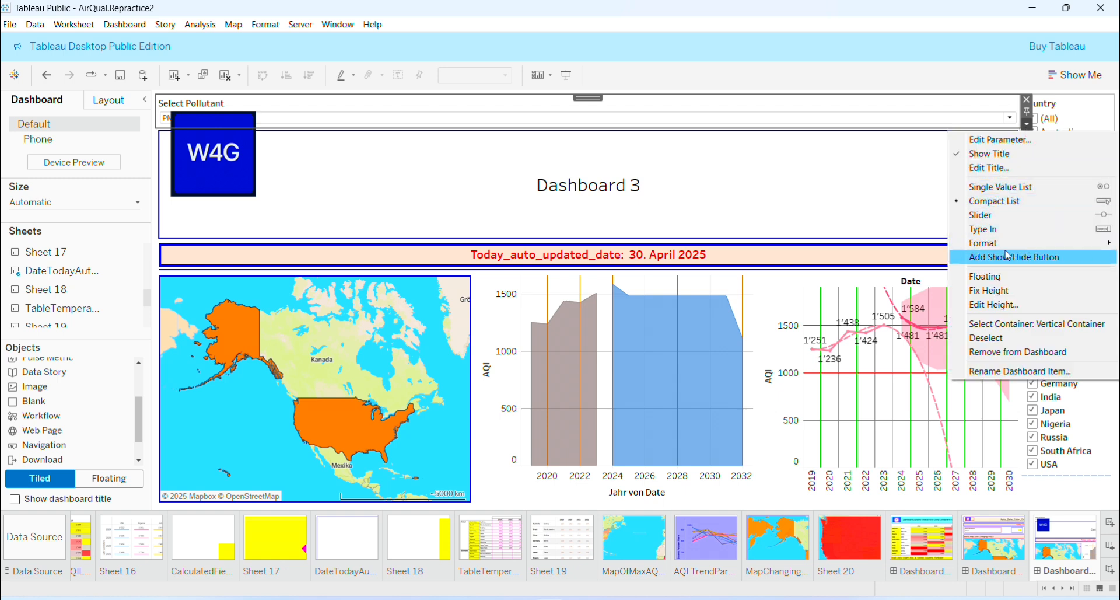
pyautogui.click(992, 276)
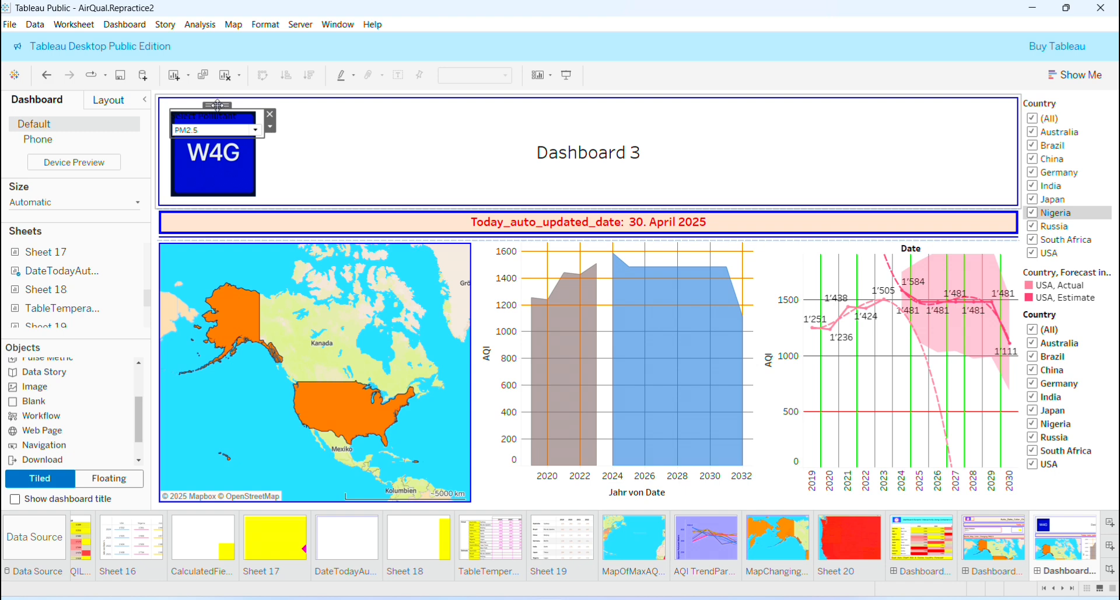
pyautogui.moveTo(217, 105); pyautogui.dragTo(391, 135)
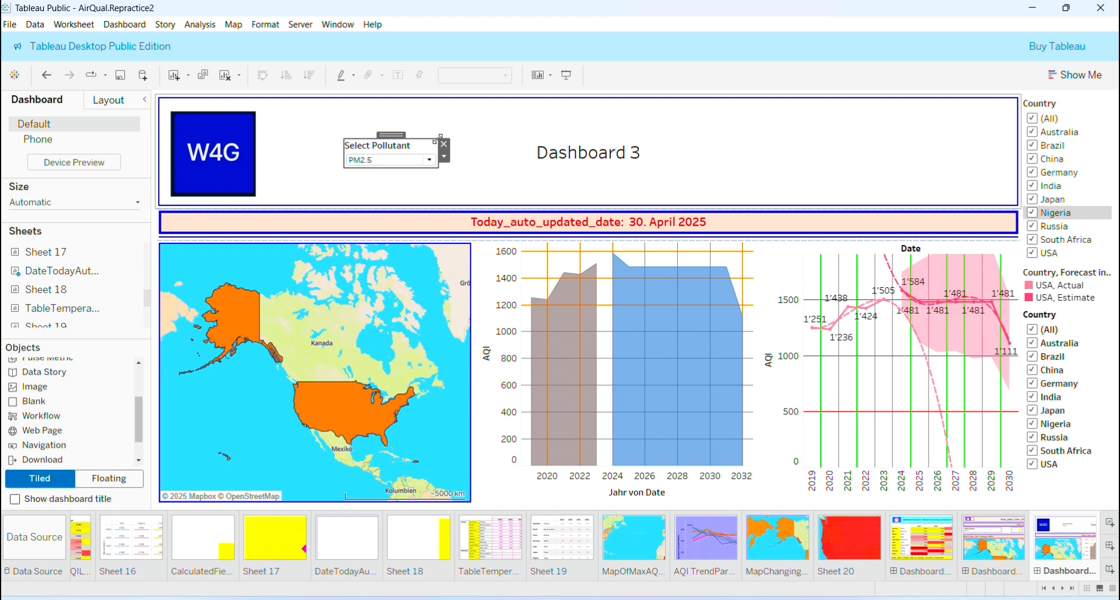
pyautogui.moveTo(440, 136); pyautogui.dragTo(502, 118)
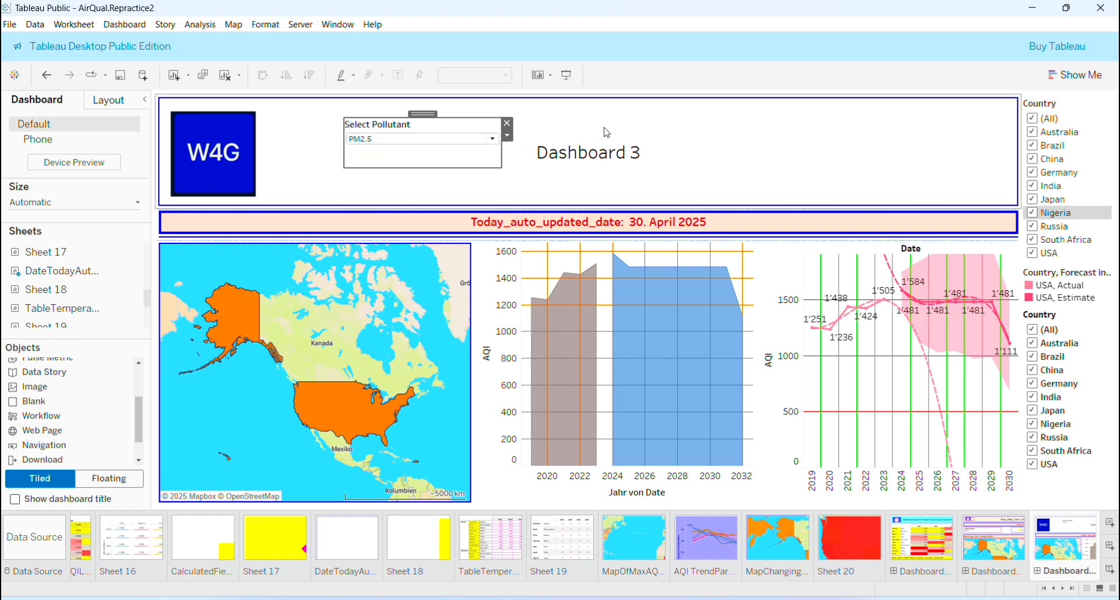
# - Set the Select Pollutant parameter to CO2 (ppm) and make its floating box taller
pyautogui.click(389, 139)
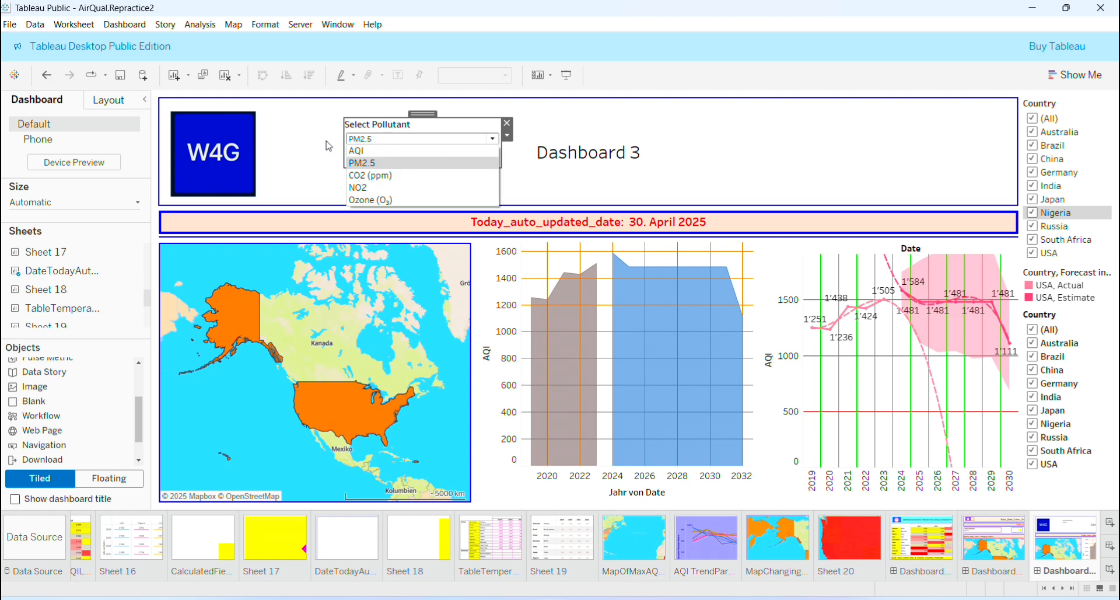
pyautogui.click(331, 141)
pyautogui.click(743, 150)
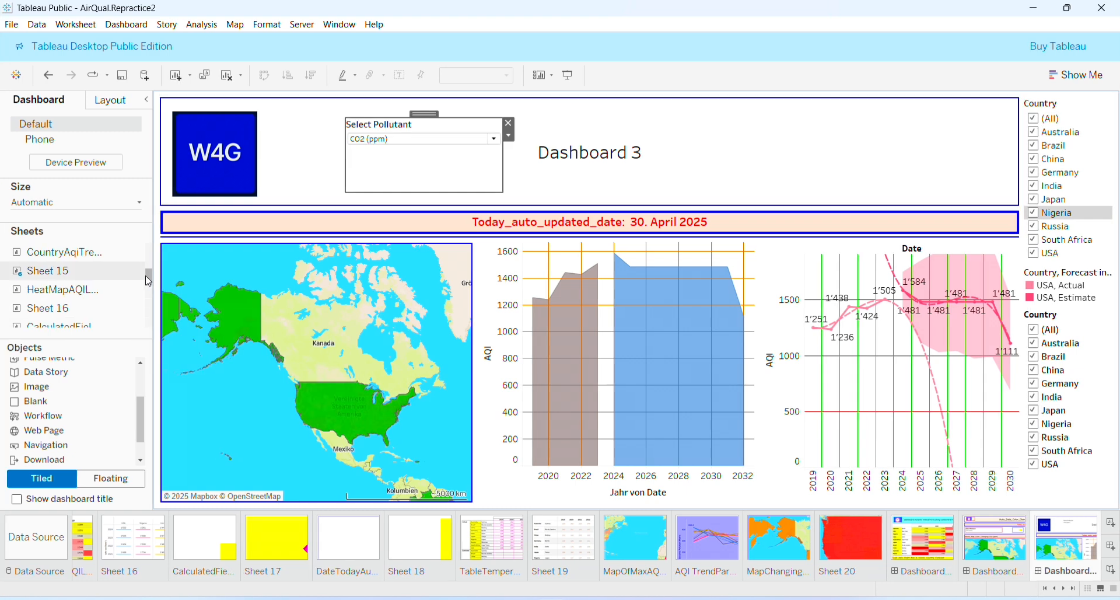
# - Add the CalculatedFieldIconQM sheet as a floating item and place it in the title area on the right of the Dashboard 3 text
pyautogui.scroll(-1, 148, 285)
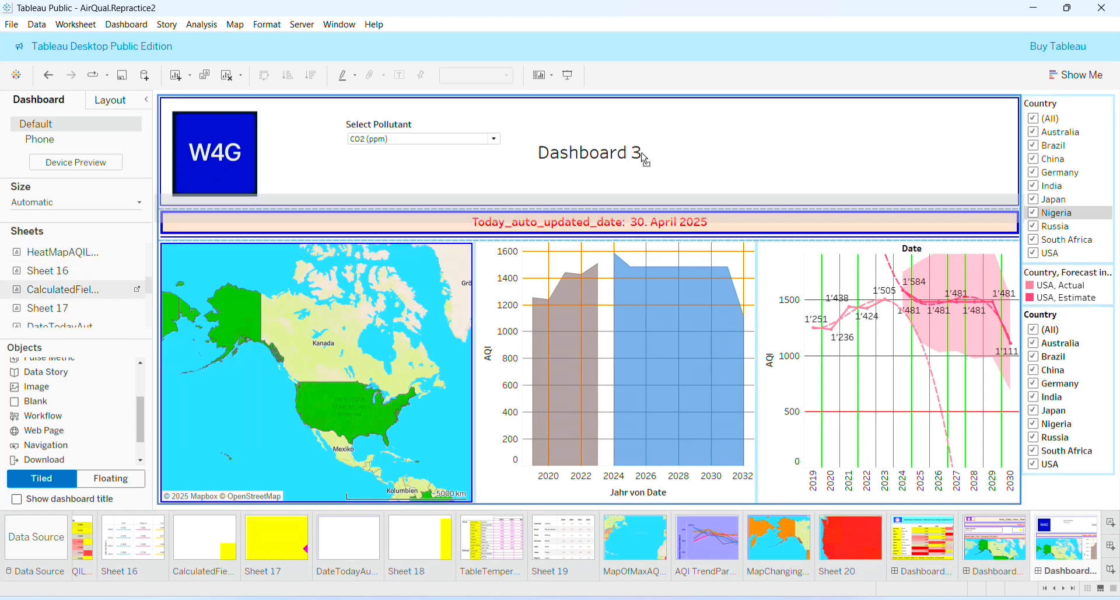
pyautogui.click(808, 140)
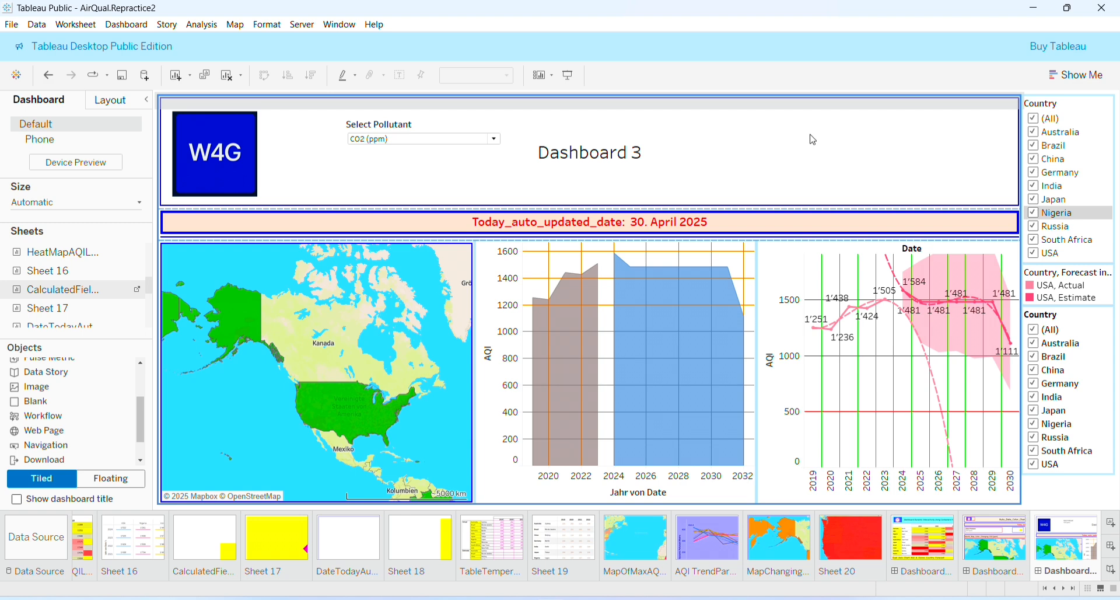
pyautogui.moveTo(810, 134); pyautogui.dragTo(810, 135)
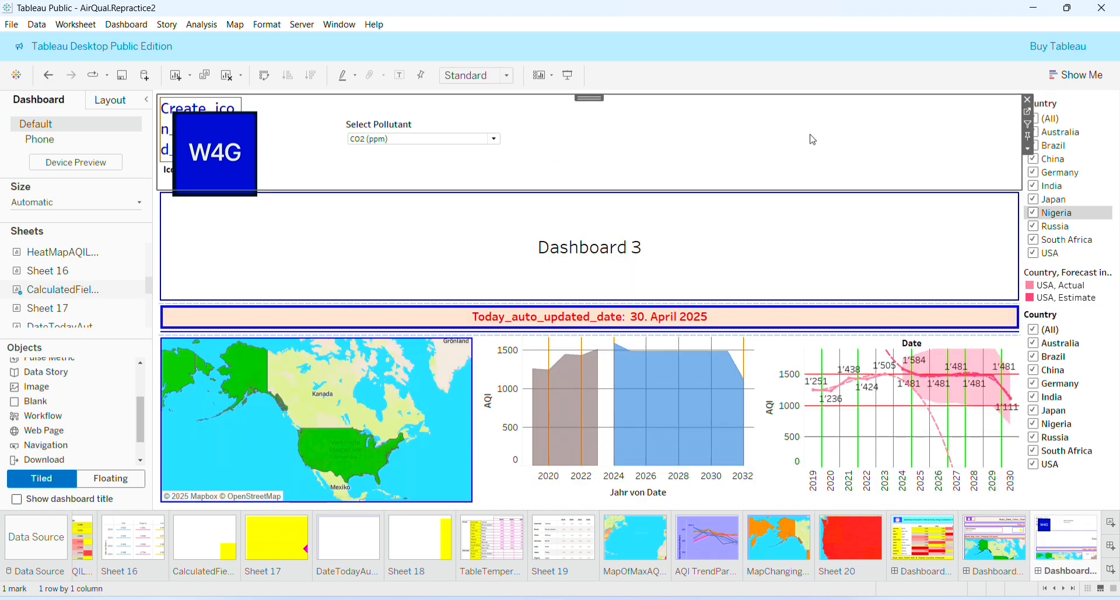
pyautogui.click(1028, 149)
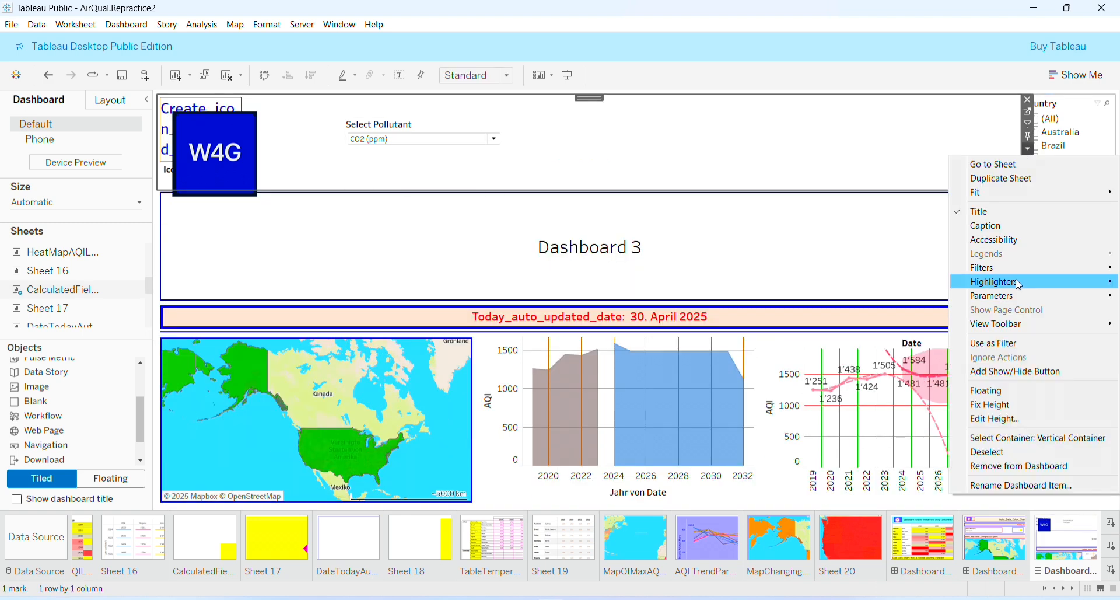
pyautogui.click(1020, 386)
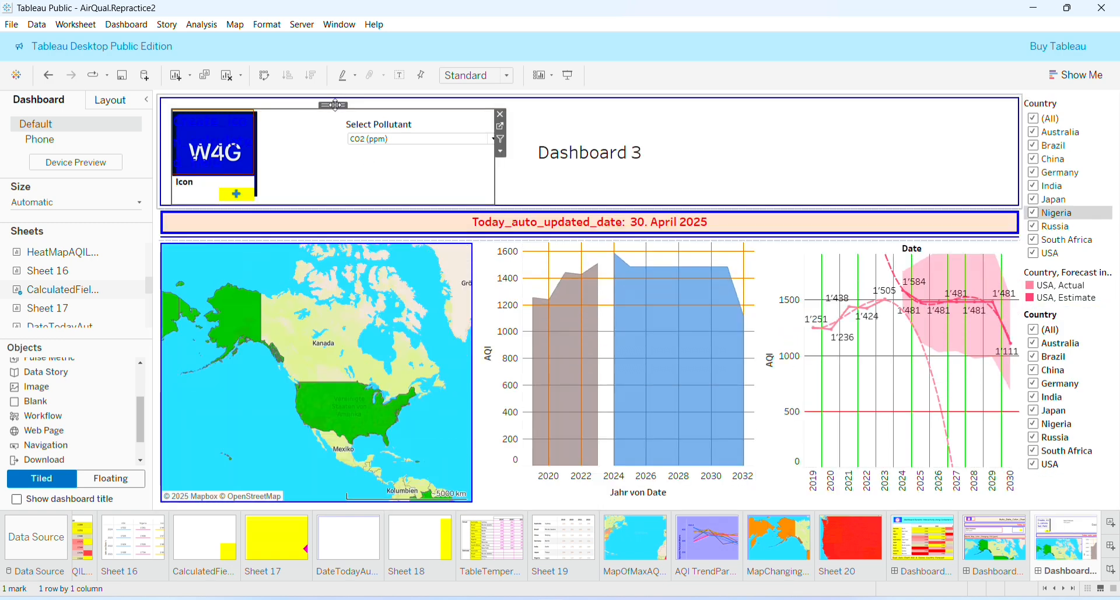
pyautogui.moveTo(335, 105); pyautogui.dragTo(856, 103)
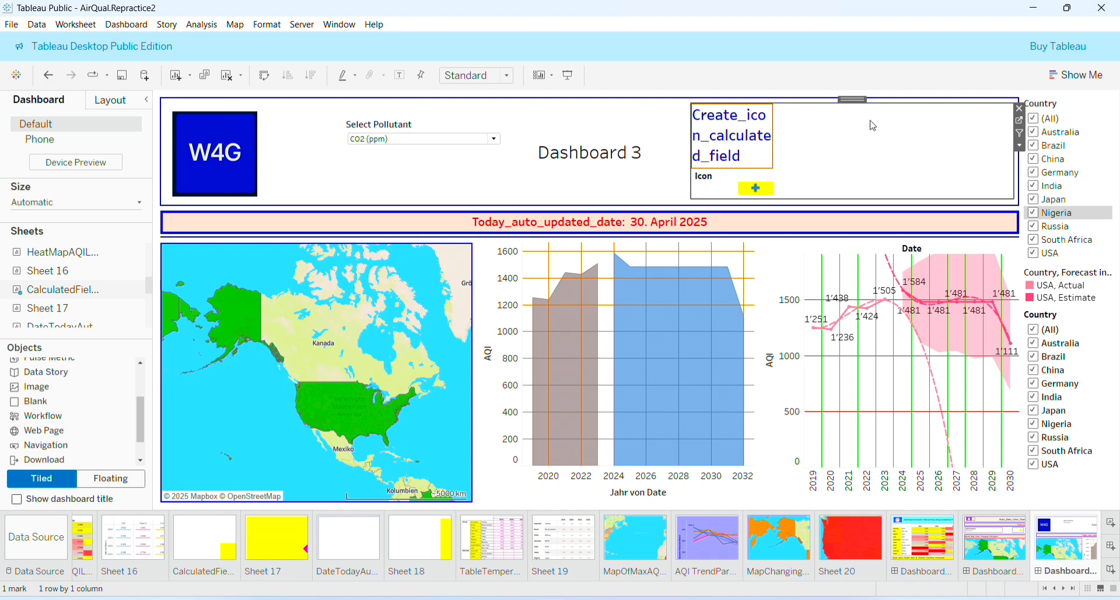
# - Hide the floating icon sheet's title and shrink the sheet to a small box within the title area
pyautogui.rightClick(874, 126)
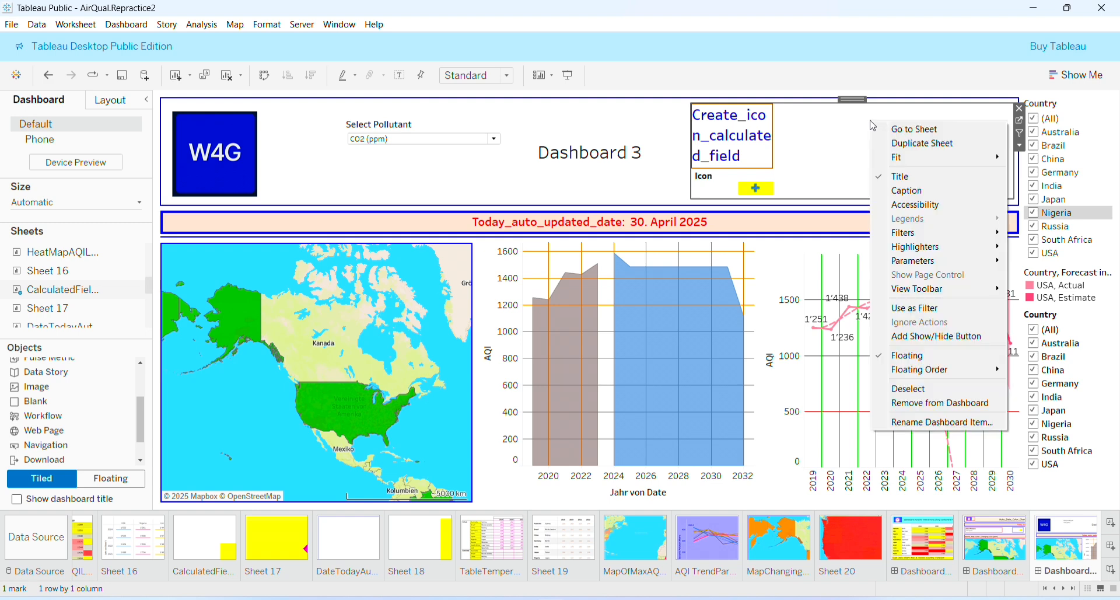
pyautogui.click(1051, 147)
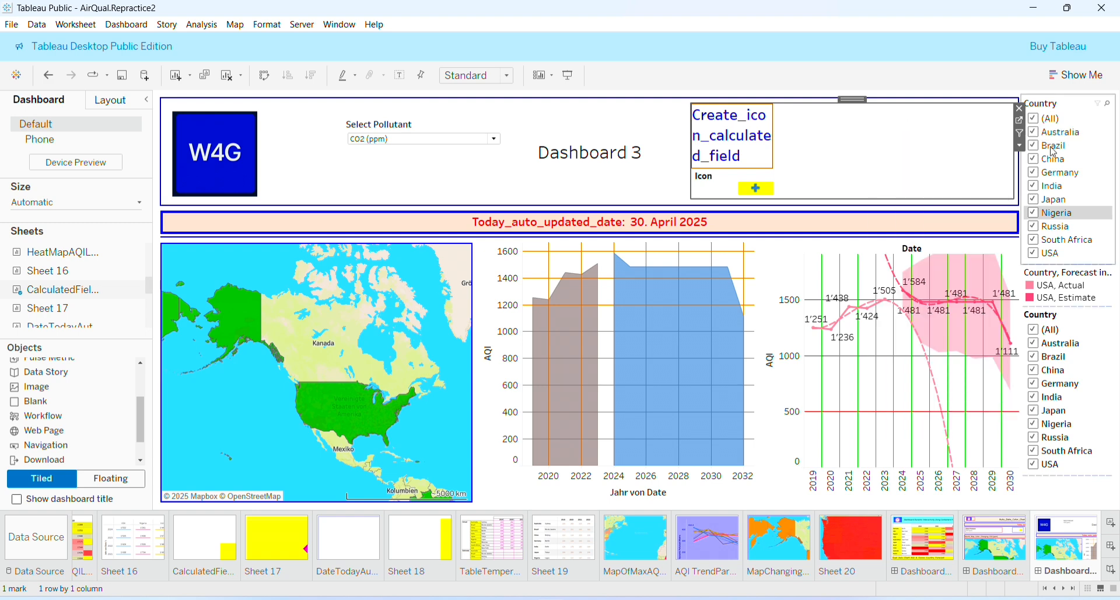
pyautogui.click(1023, 147)
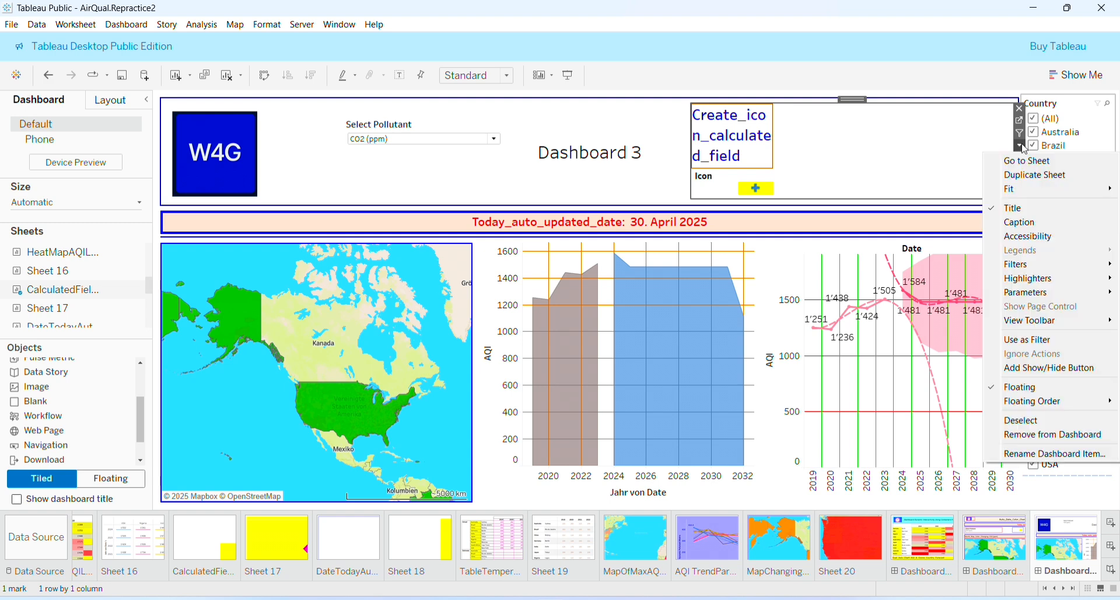
pyautogui.click(994, 210)
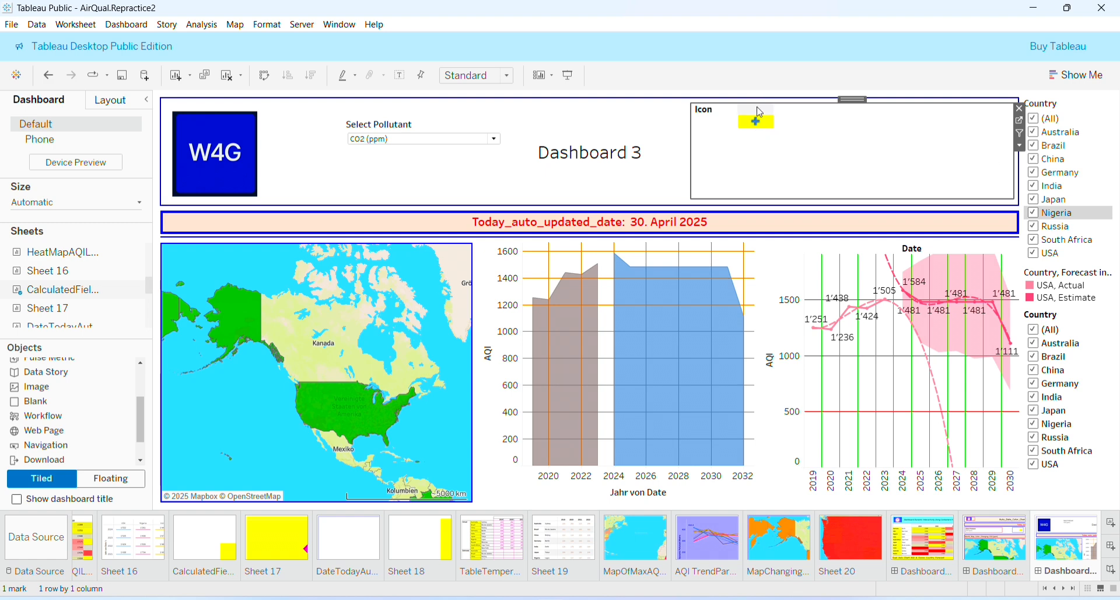
pyautogui.moveTo(758, 123)
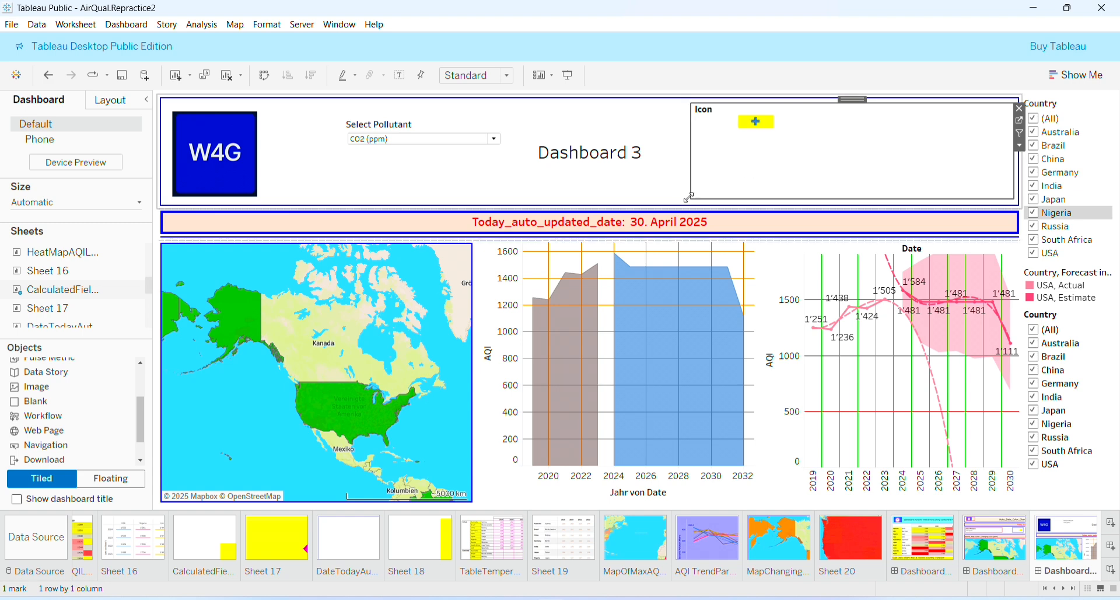
pyautogui.moveTo(694, 193); pyautogui.dragTo(759, 198)
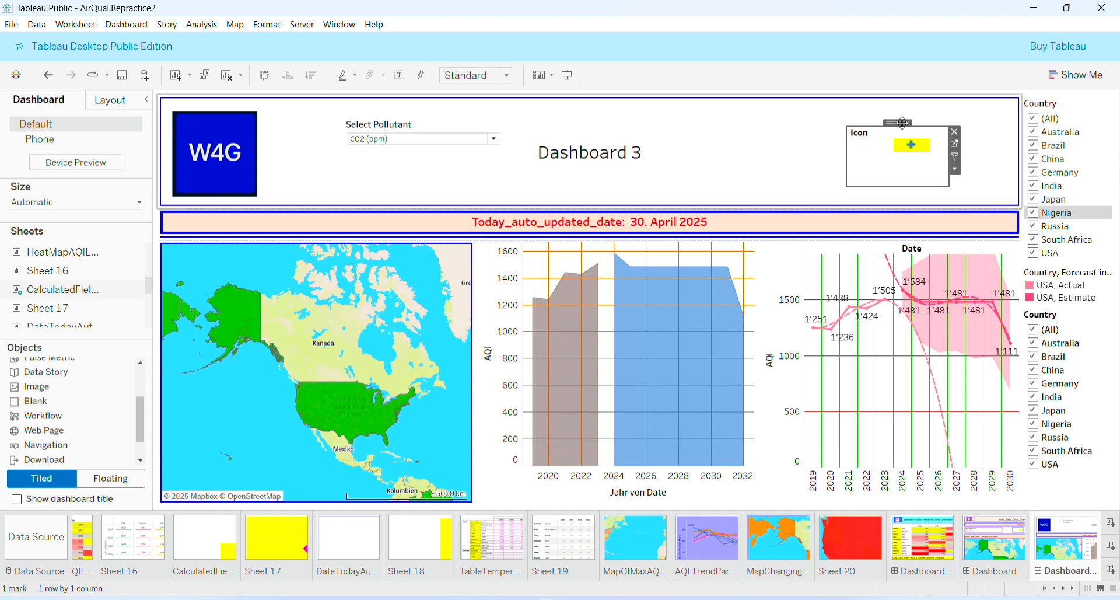
# - Give the floating Select Pollutant control and the Icon sheet solid blue borders, and thicken the dashboard title's blue border
pyautogui.click(458, 177)
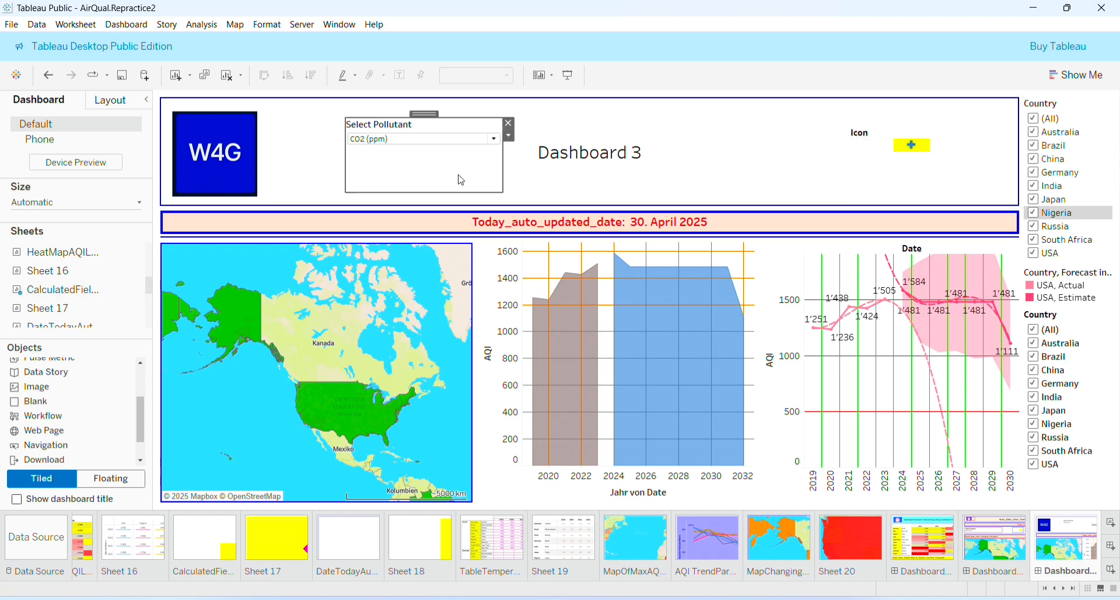
pyautogui.click(915, 149)
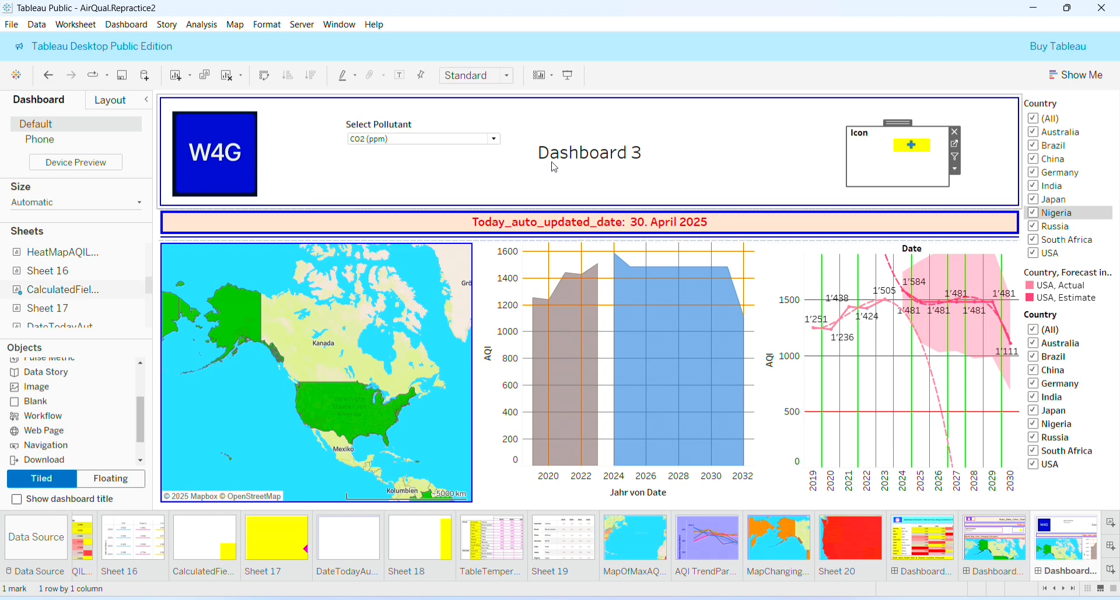
pyautogui.click(464, 162)
pyautogui.moveTo(67, 273)
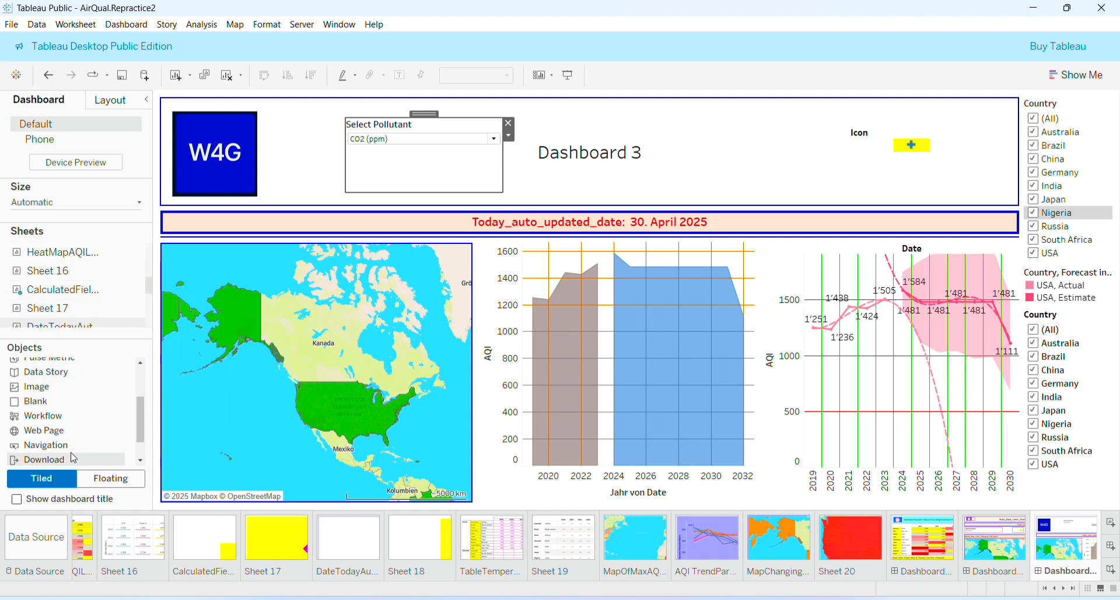
pyautogui.click(112, 101)
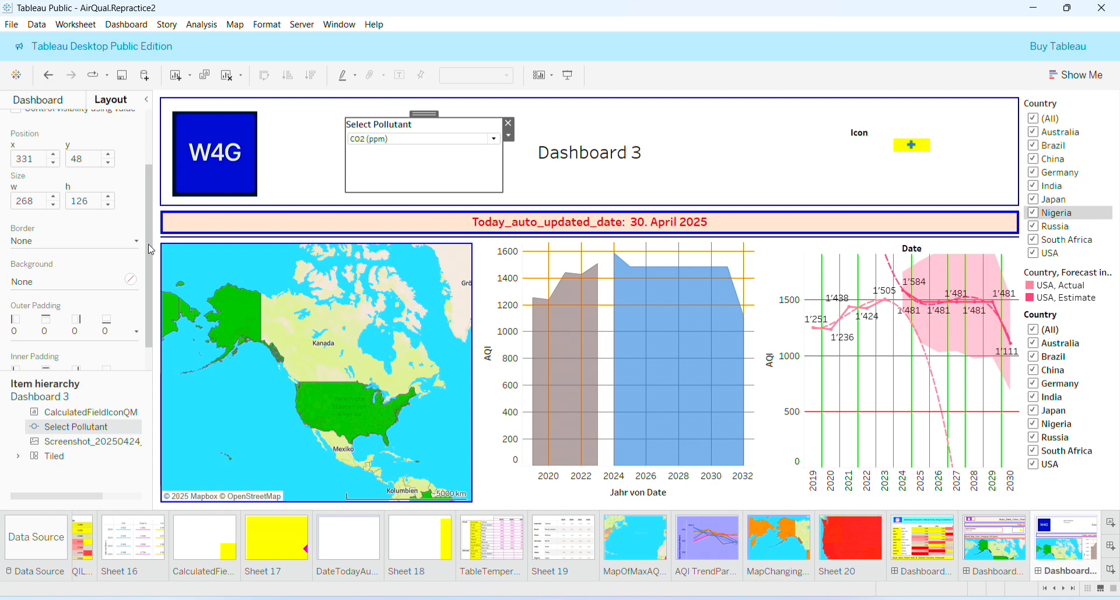
pyautogui.scroll(3, 150, 247)
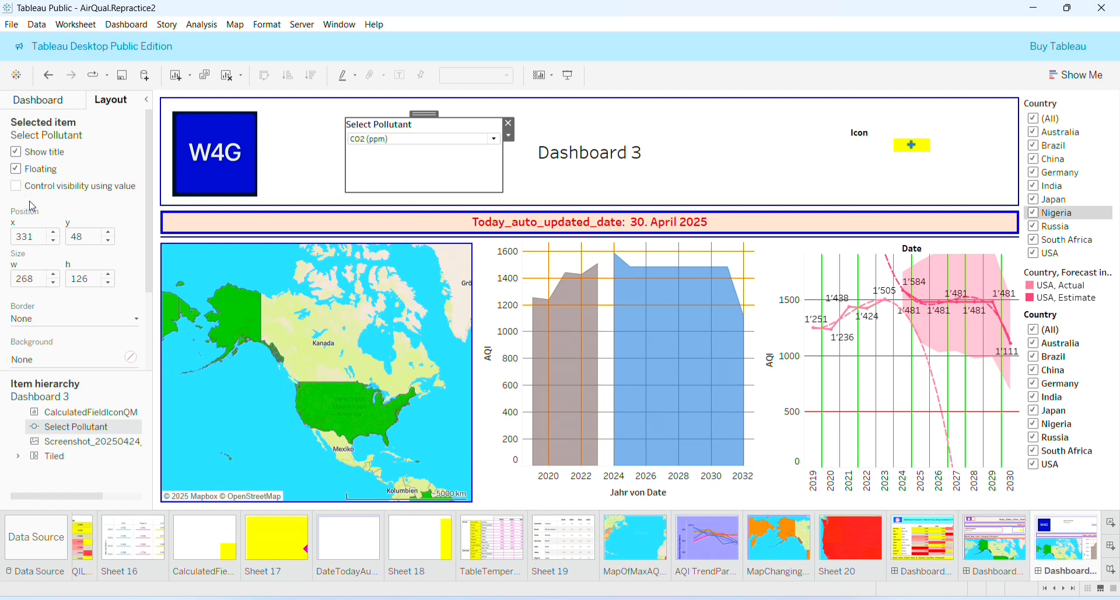
pyautogui.click(138, 320)
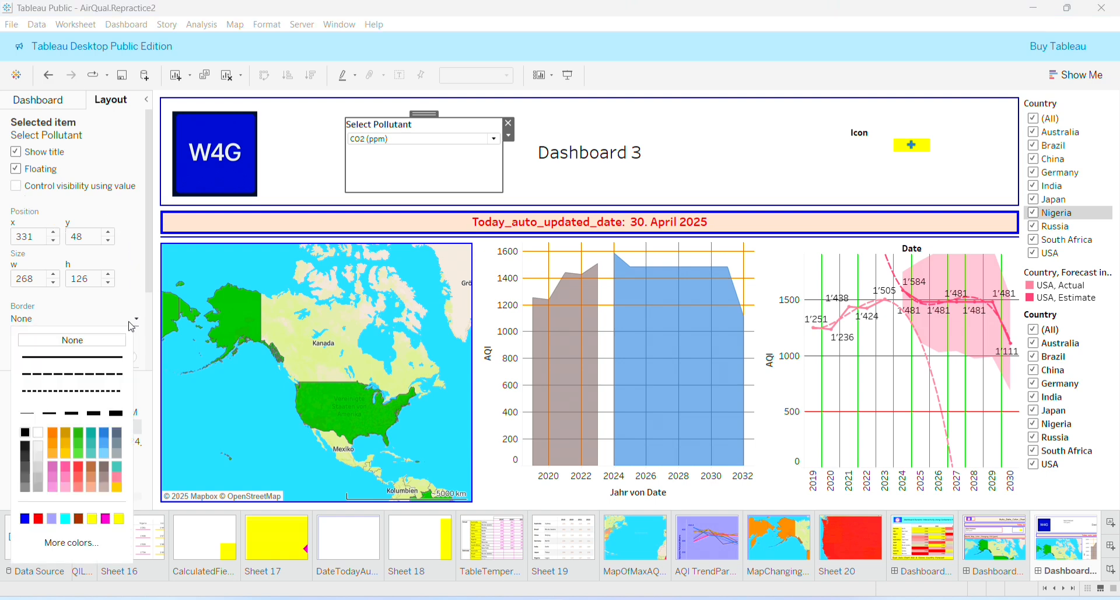
pyautogui.click(73, 357)
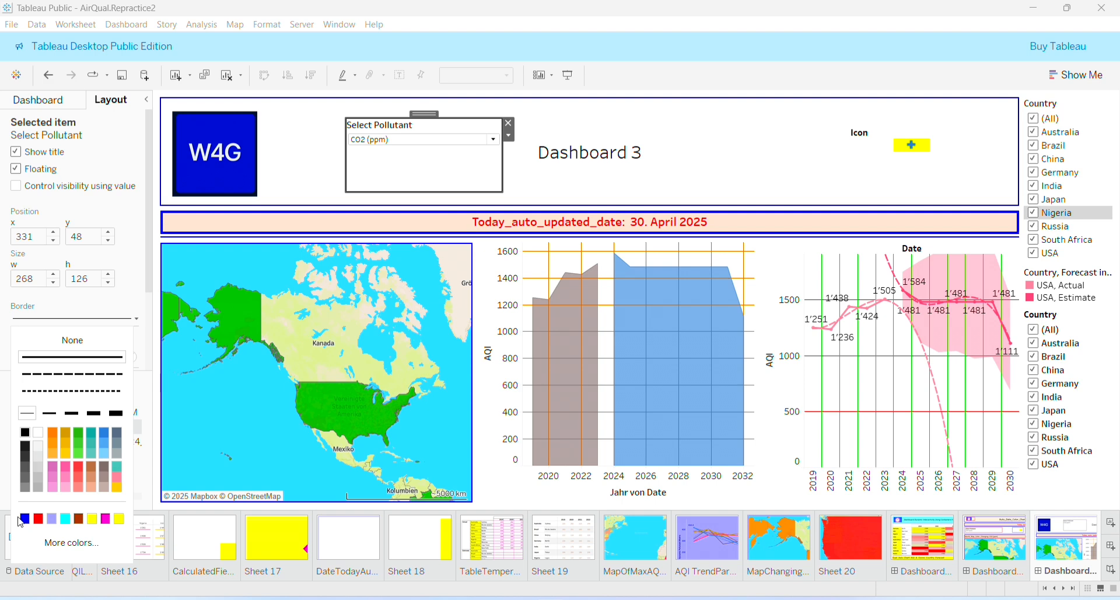
pyautogui.click(38, 523)
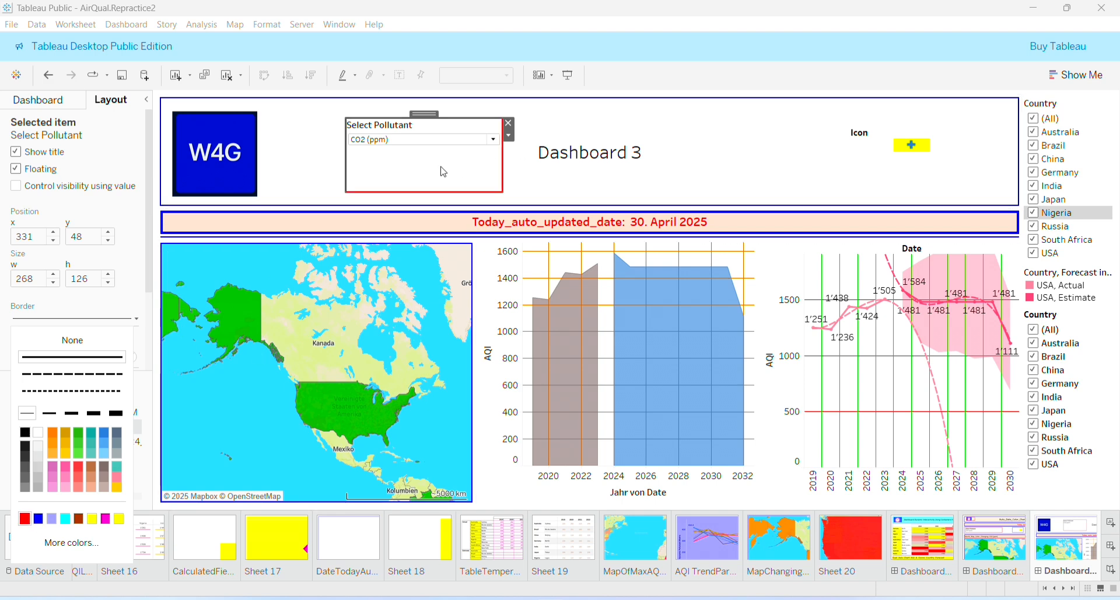
pyautogui.click(39, 521)
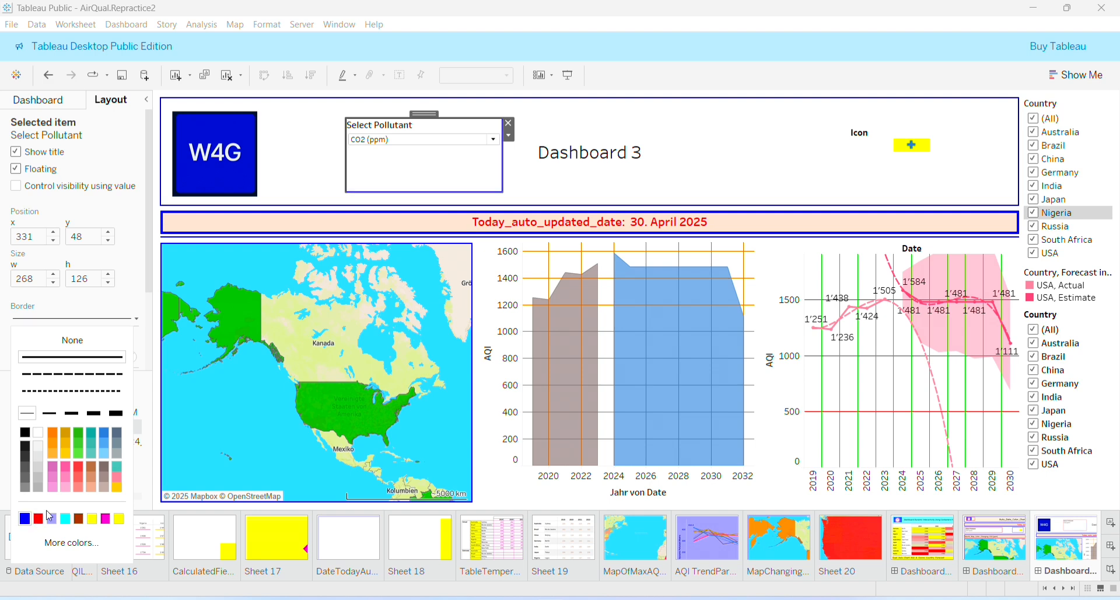
pyautogui.click(721, 134)
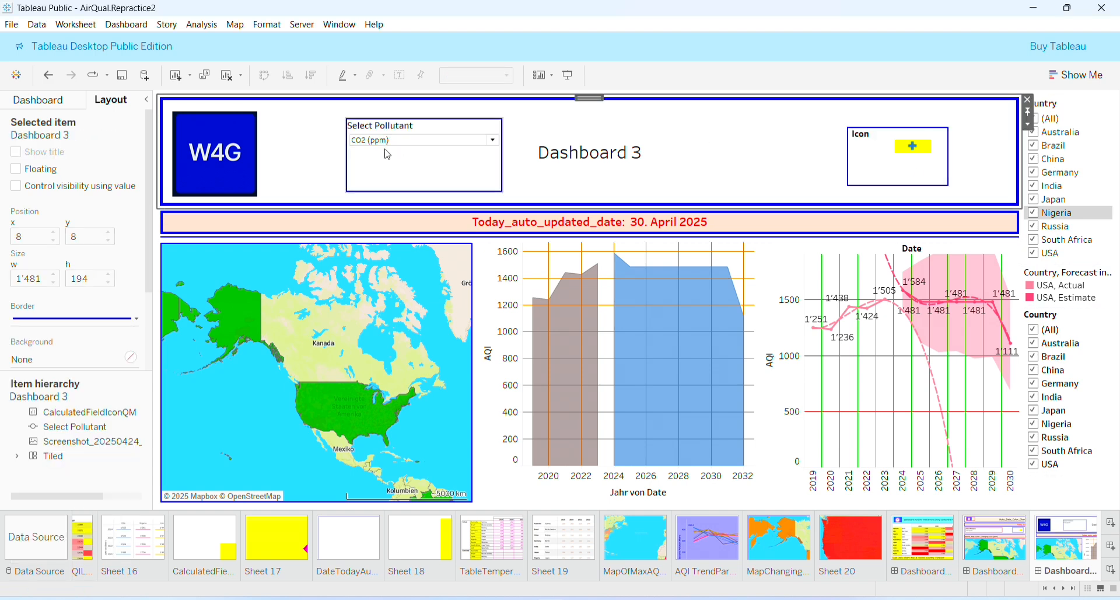
# - Format the dashboard title text as bold, blue and 22 pt, keeping the sheet name placeholder
pyautogui.rightClick(608, 165)
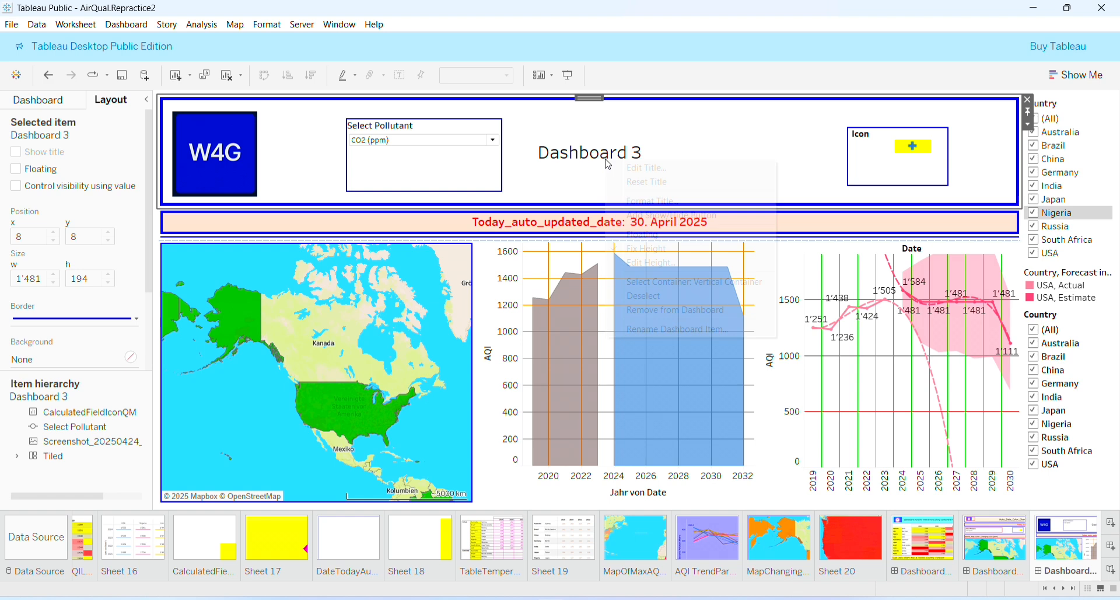
pyautogui.click(659, 169)
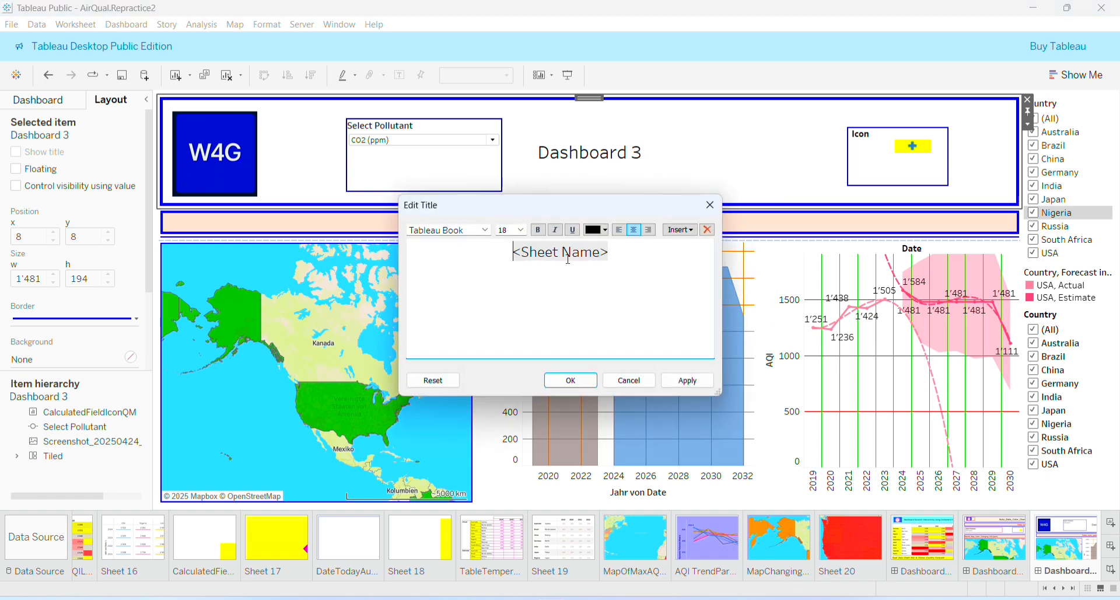
pyautogui.click(607, 232)
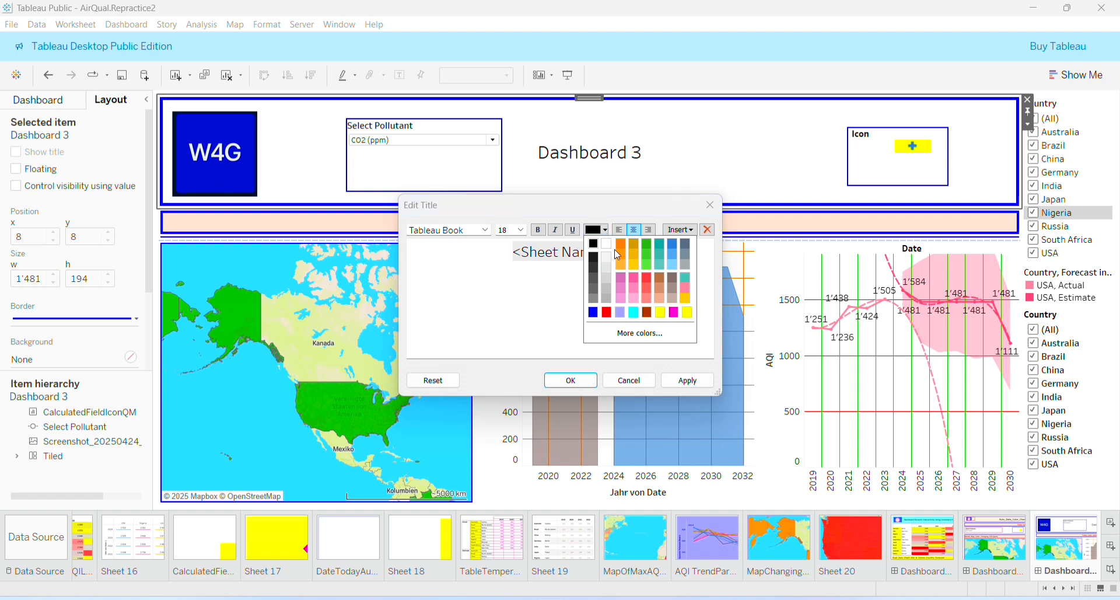
pyautogui.click(532, 254)
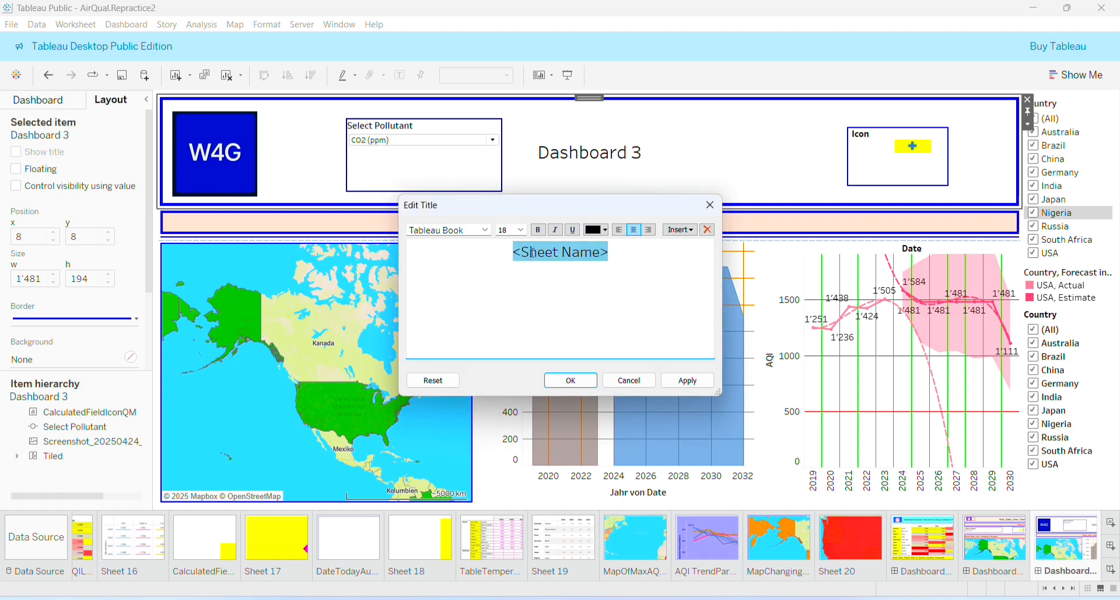
pyautogui.click(532, 253)
pyautogui.click(607, 232)
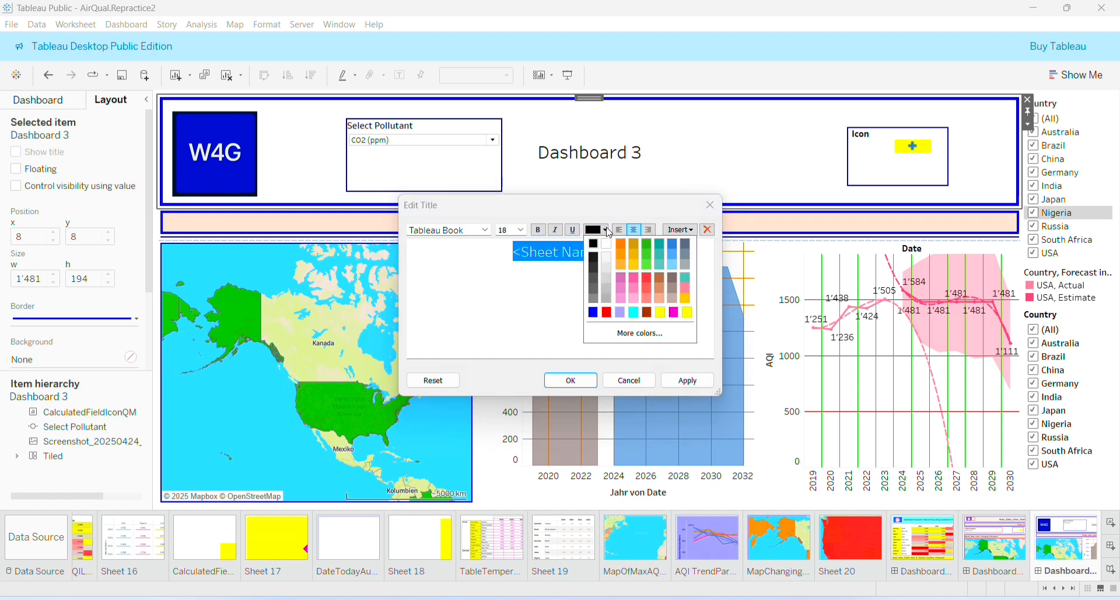
pyautogui.click(594, 314)
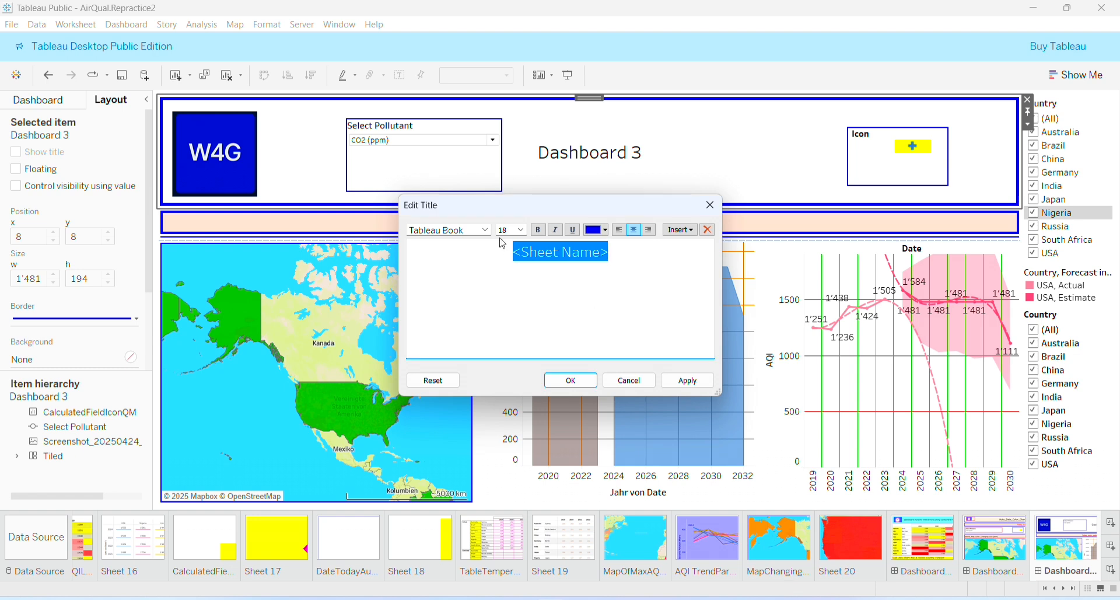
pyautogui.click(540, 231)
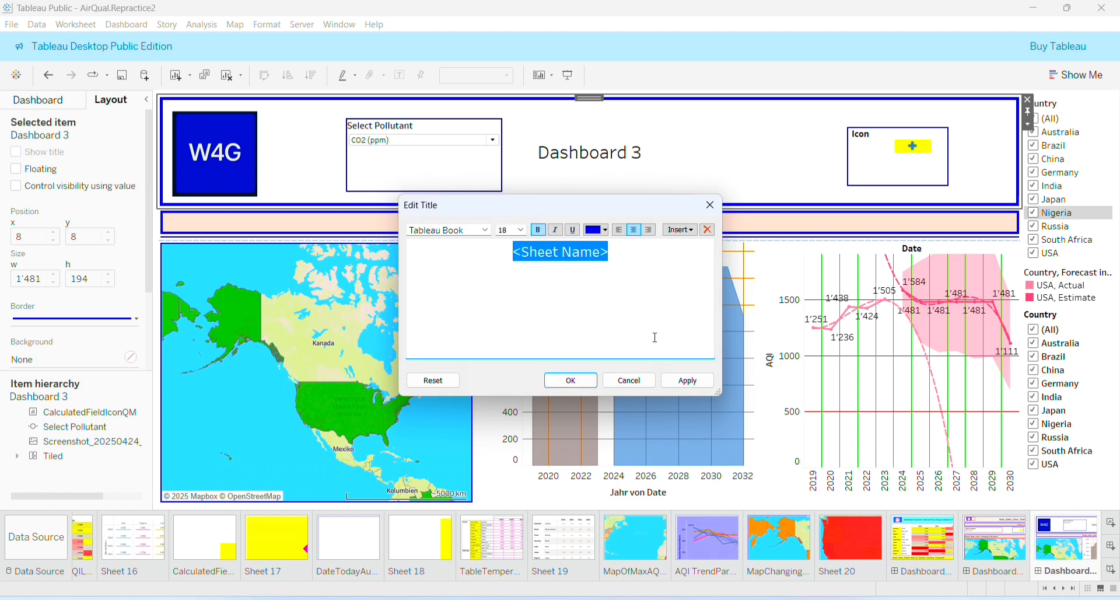
pyautogui.click(522, 233)
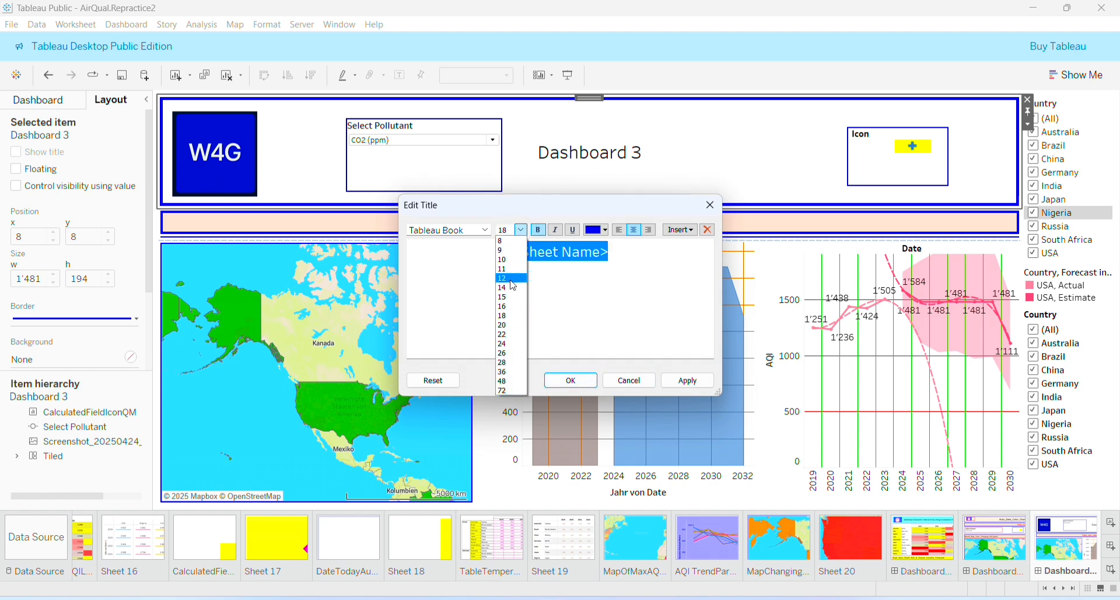
pyautogui.click(508, 336)
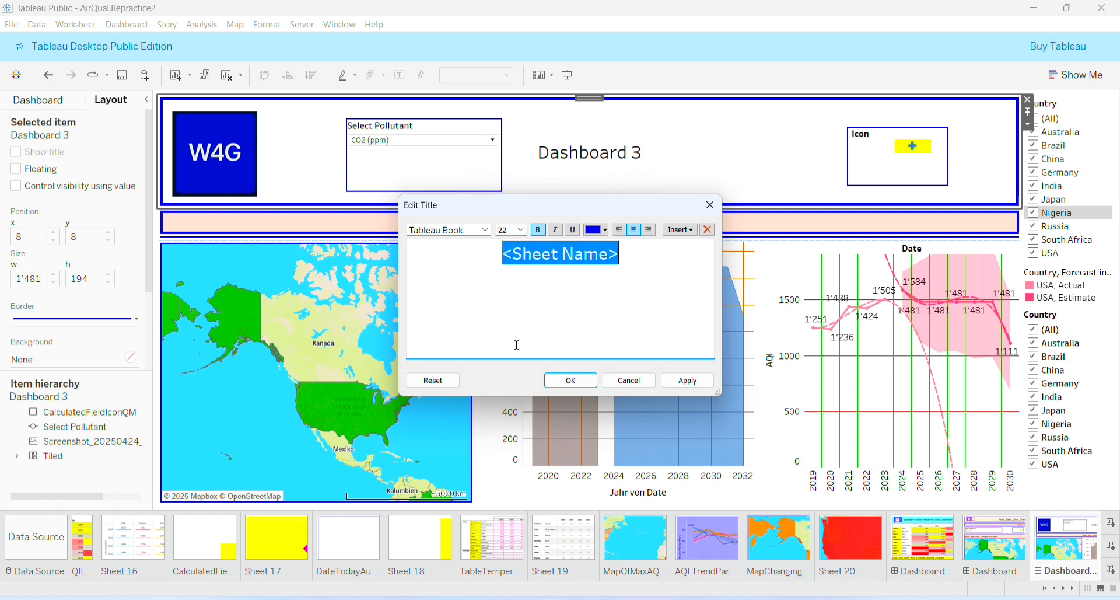
pyautogui.click(572, 381)
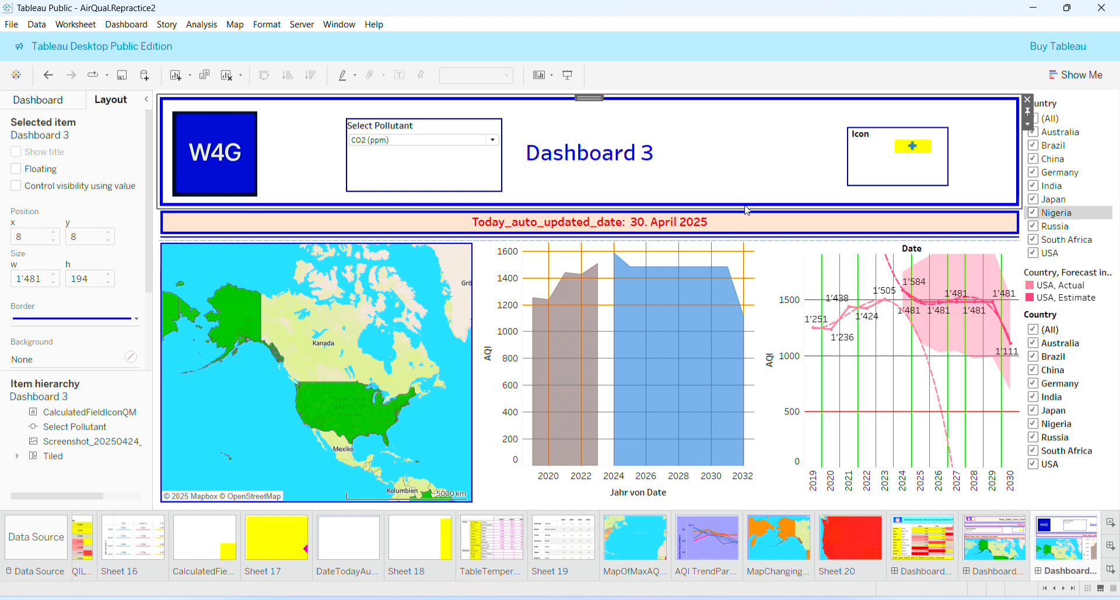
# - Move the floating Select Pollutant control up within the title area and fill the dashboard title's background with light orange
pyautogui.click(442, 160)
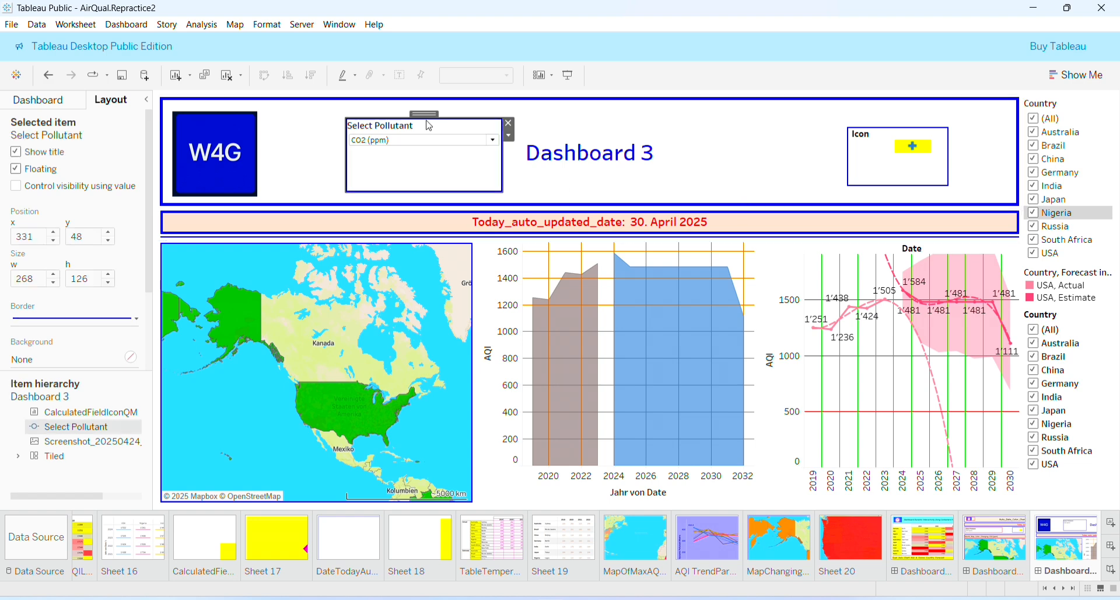
pyautogui.moveTo(421, 114); pyautogui.dragTo(422, 109)
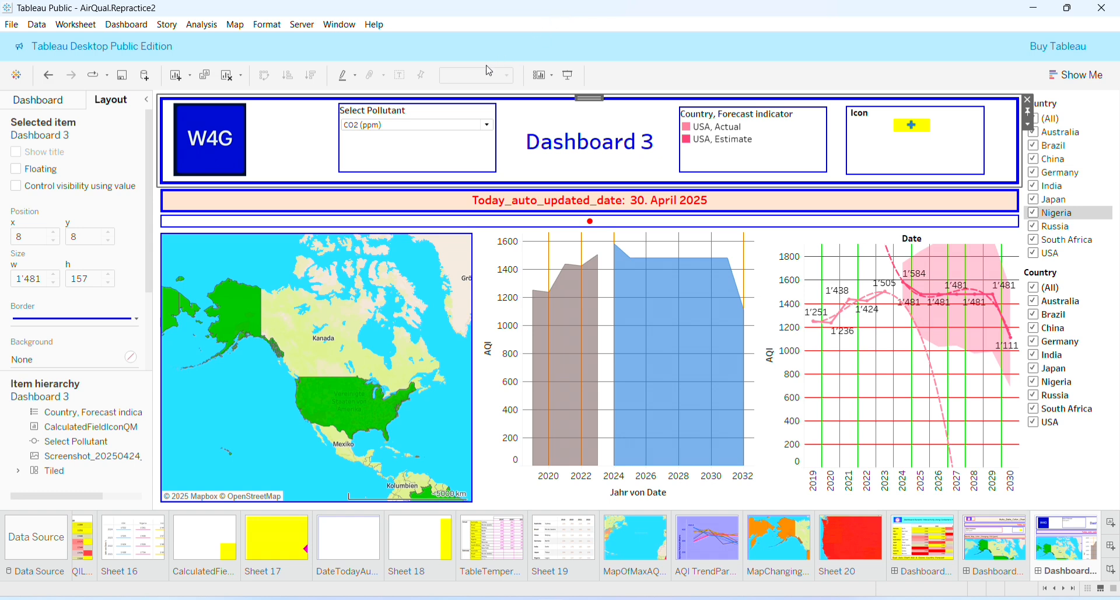
pyautogui.click(131, 357)
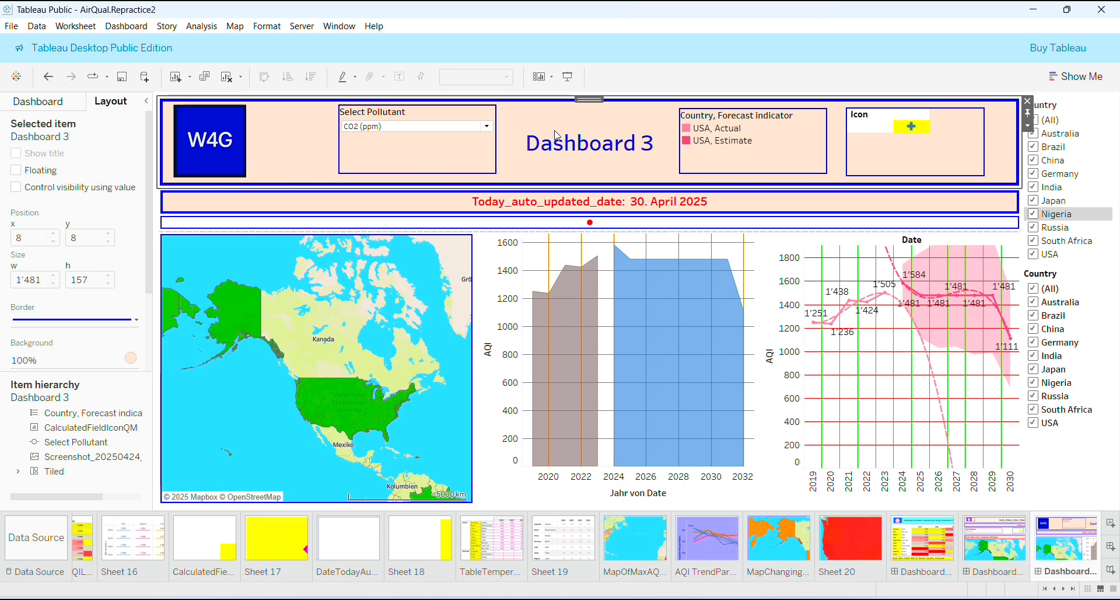
# - Give the area chart (Sheet 13) a solid blue border and thicken the map's blue border
pyautogui.moveTo(544, 415)
pyautogui.click(494, 463)
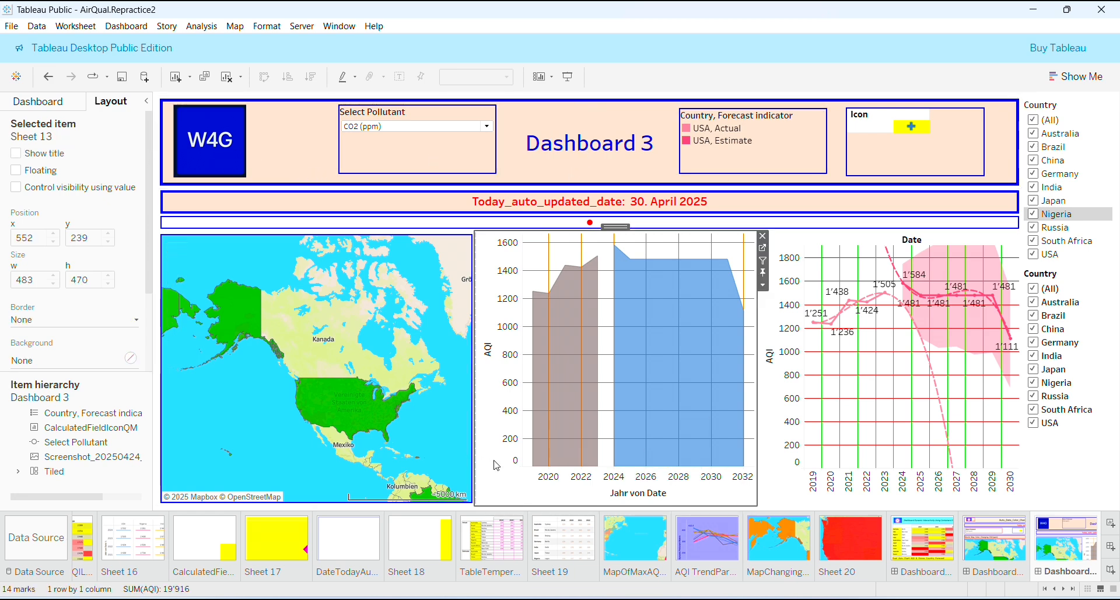
pyautogui.click(135, 321)
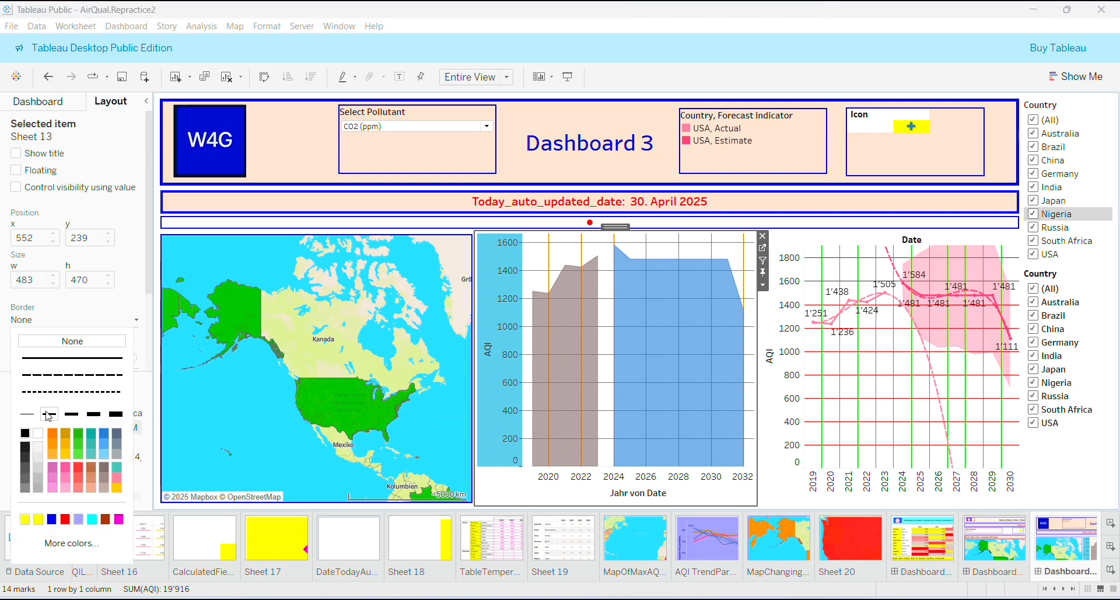
pyautogui.click(52, 519)
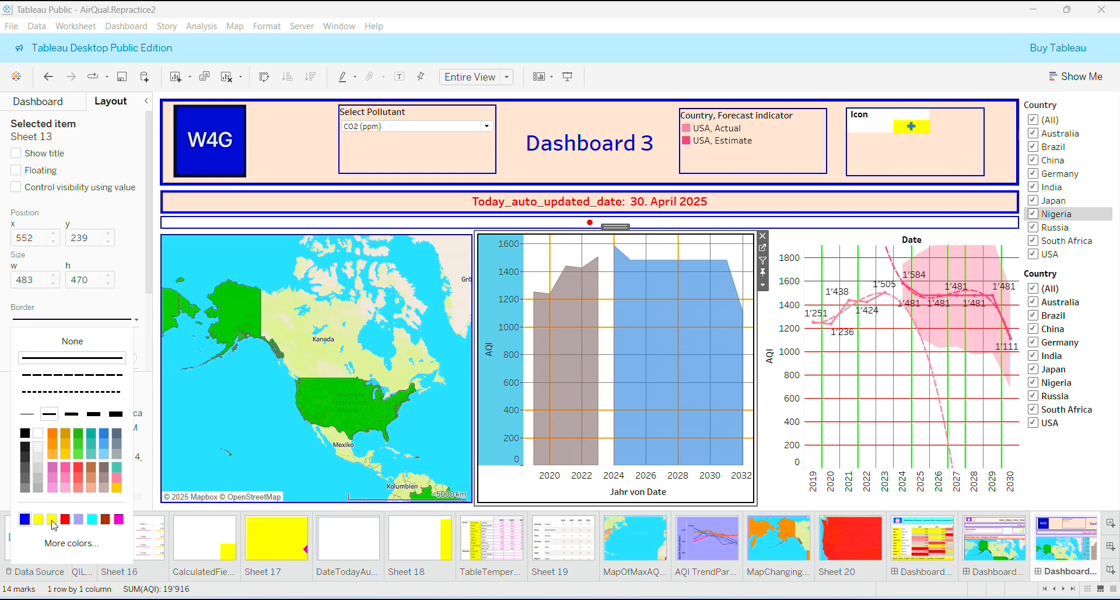
pyautogui.click(329, 403)
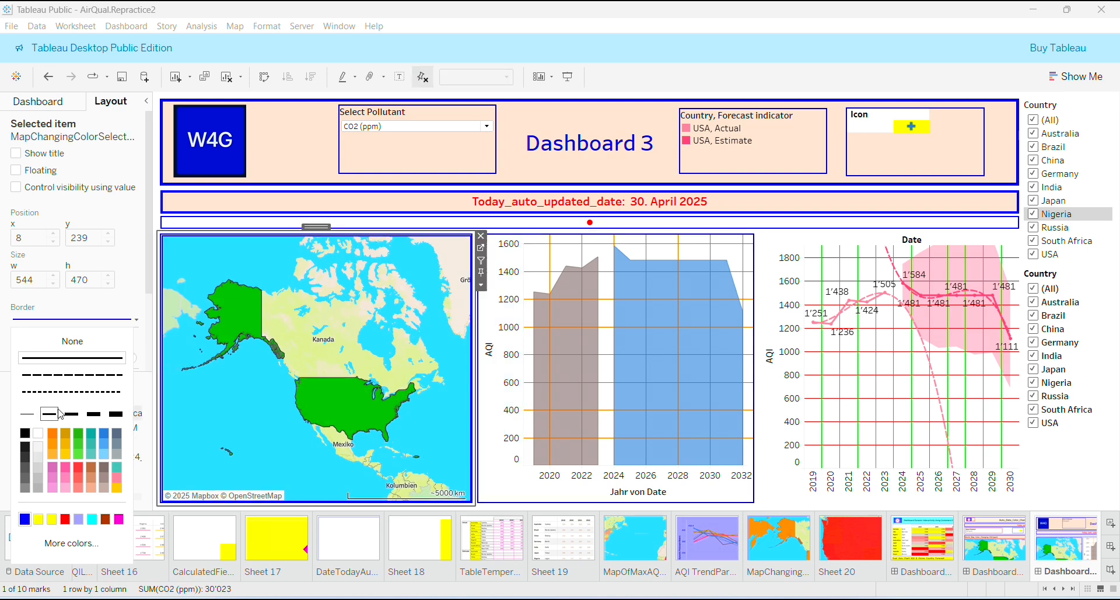
# - Give the forecast line chart (Sheet 15) a solid blue border of the same thickness
pyautogui.click(896, 298)
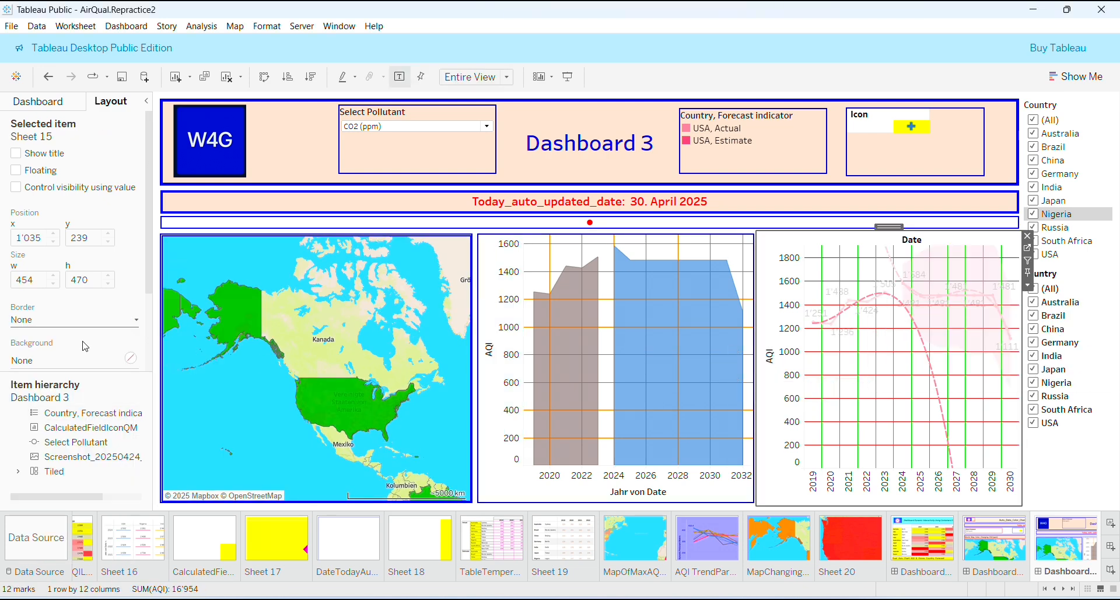
pyautogui.click(141, 322)
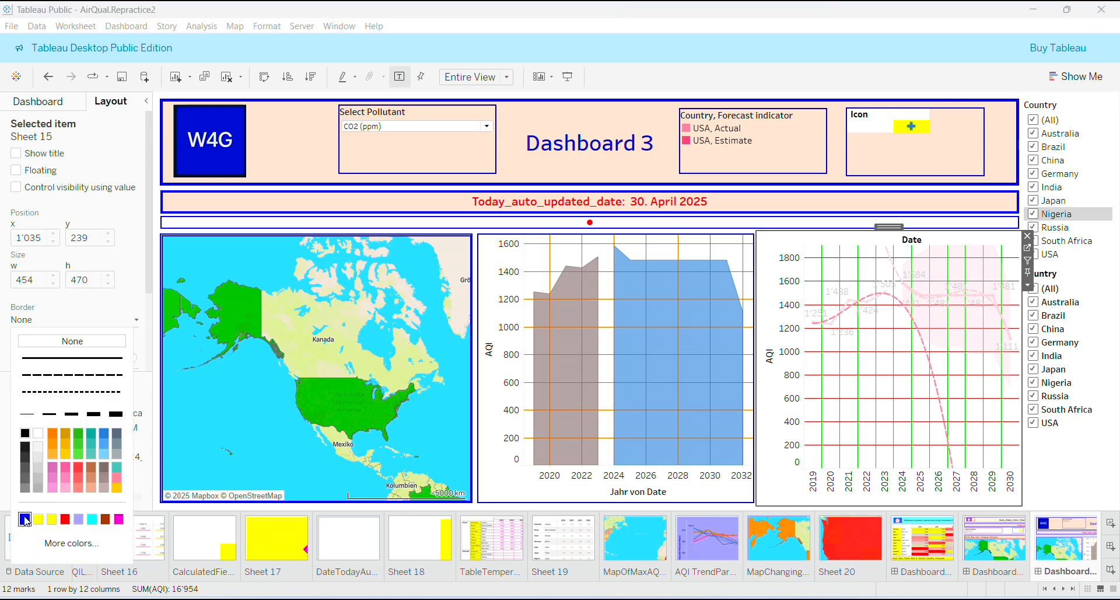
pyautogui.click(26, 520)
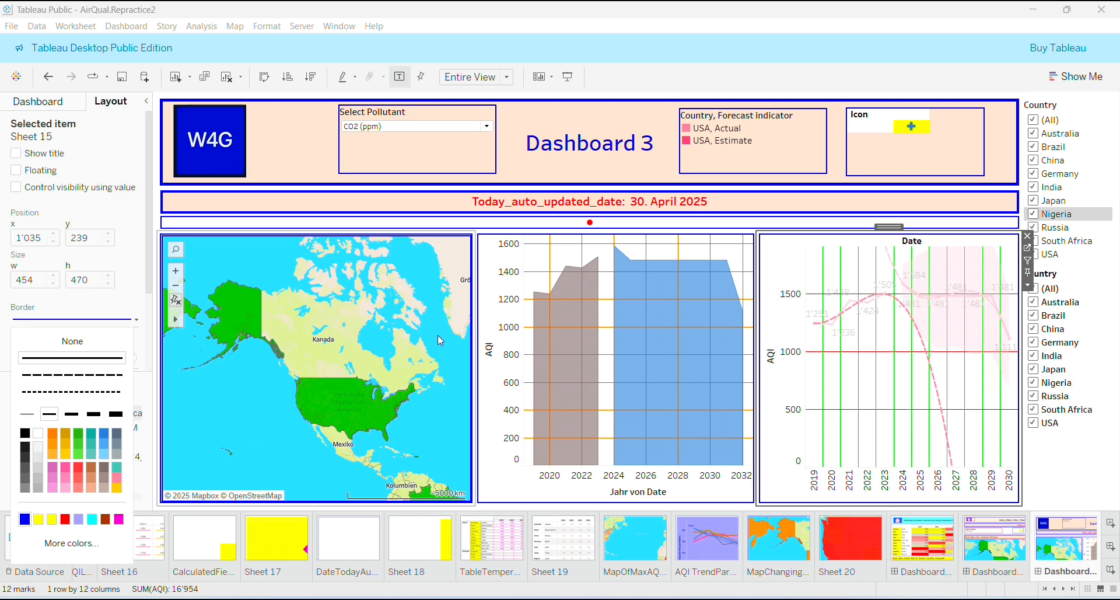
pyautogui.click(849, 309)
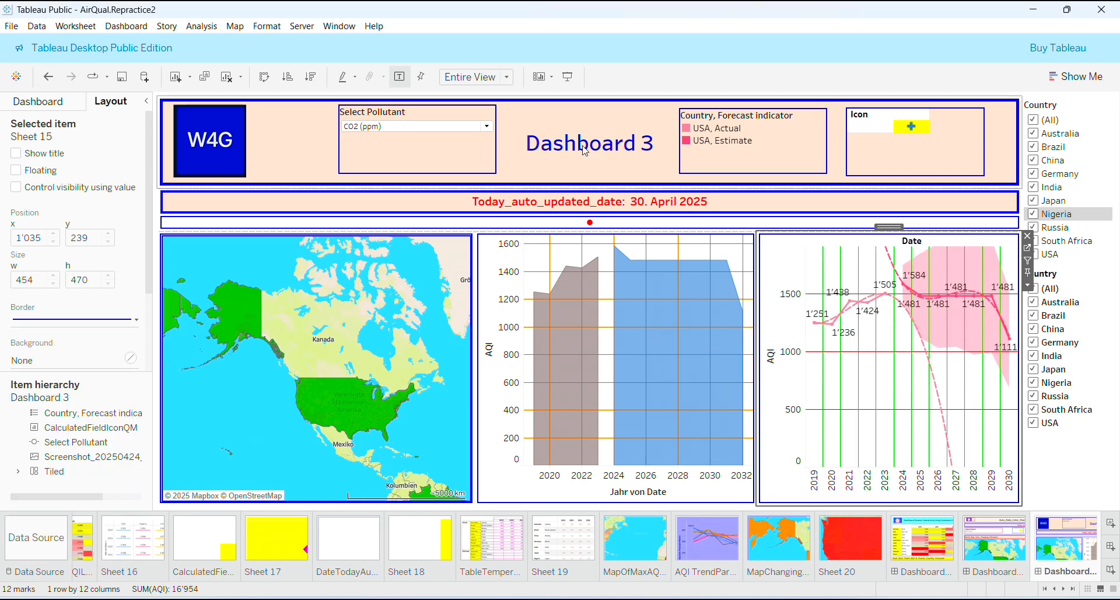
# - Set the Select Pollutant parameter to NO2
pyautogui.click(509, 153)
pyautogui.click(489, 136)
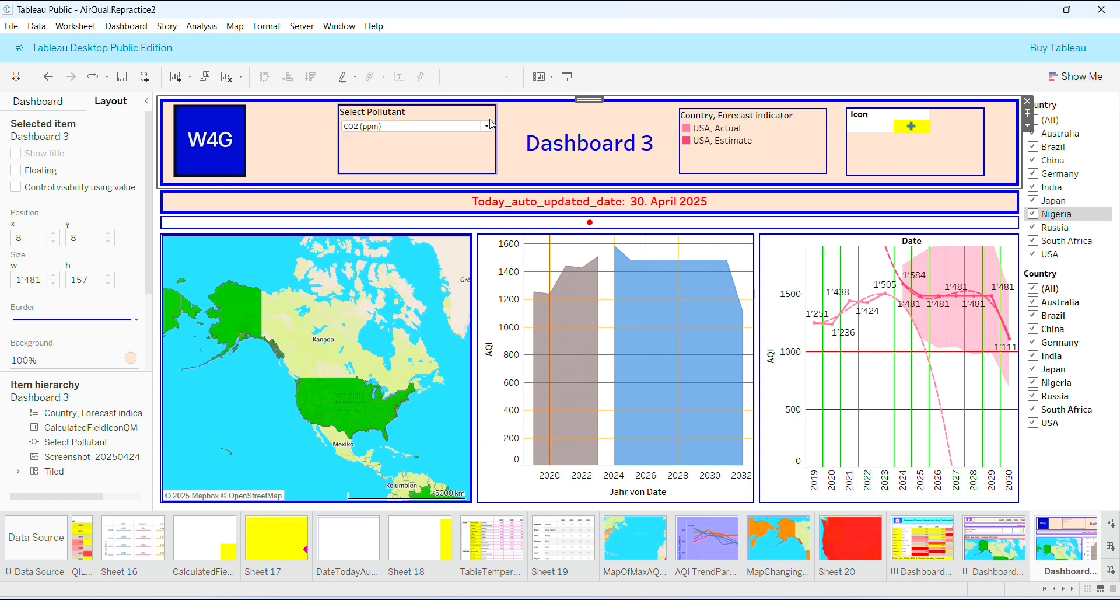
pyautogui.click(489, 132)
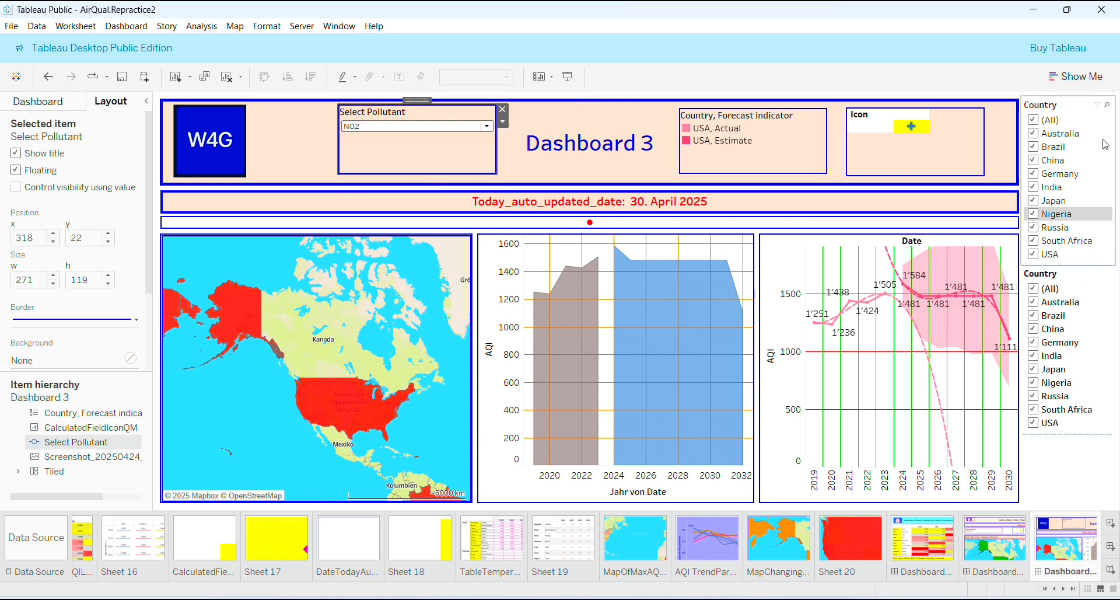
# - Make both Country filters floating and stack them one above the other beside the title and charts
pyautogui.click(1107, 315)
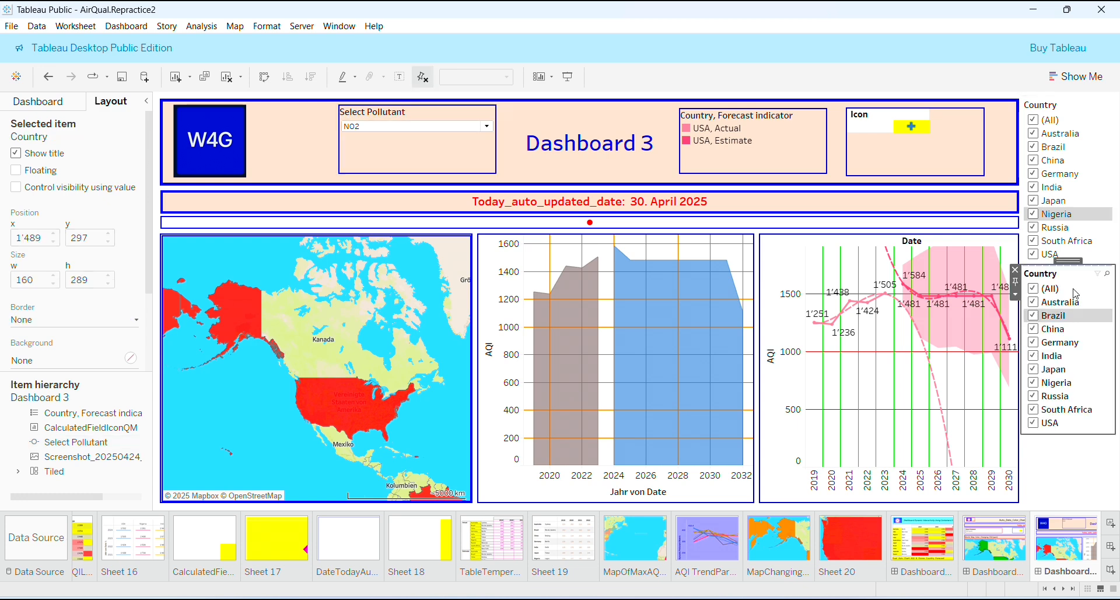
pyautogui.click(1016, 297)
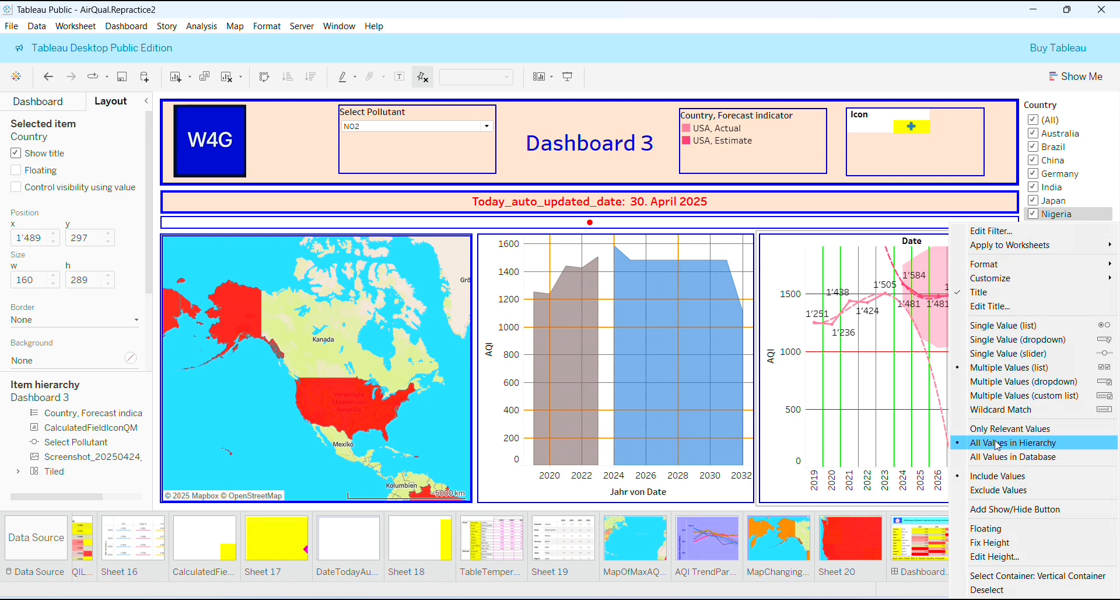
pyautogui.click(1001, 529)
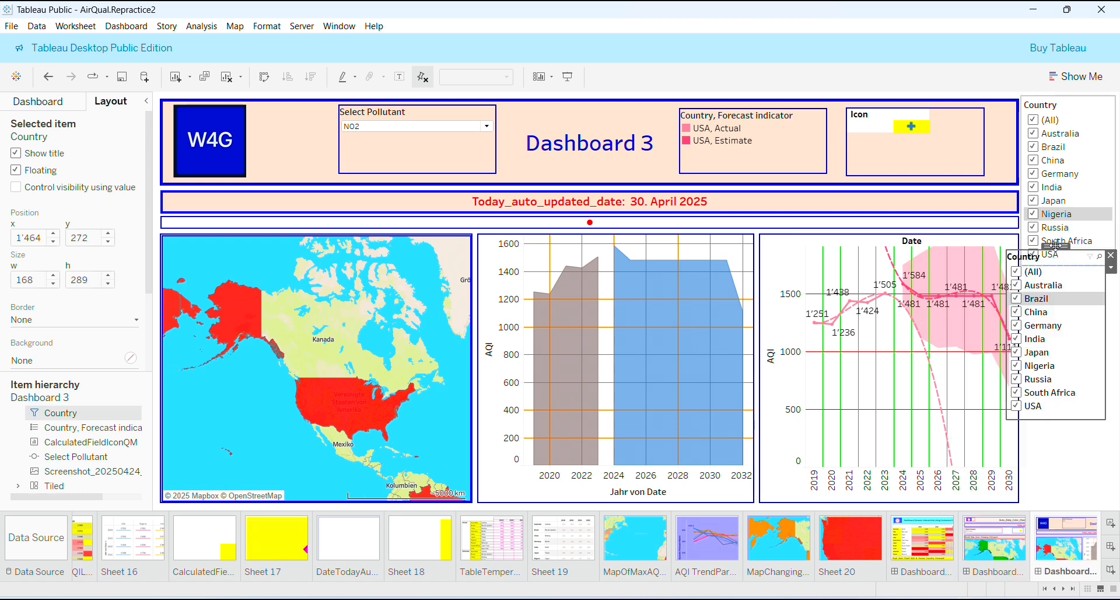
pyautogui.moveTo(1055, 244); pyautogui.dragTo(1068, 98)
pyautogui.click(1076, 291)
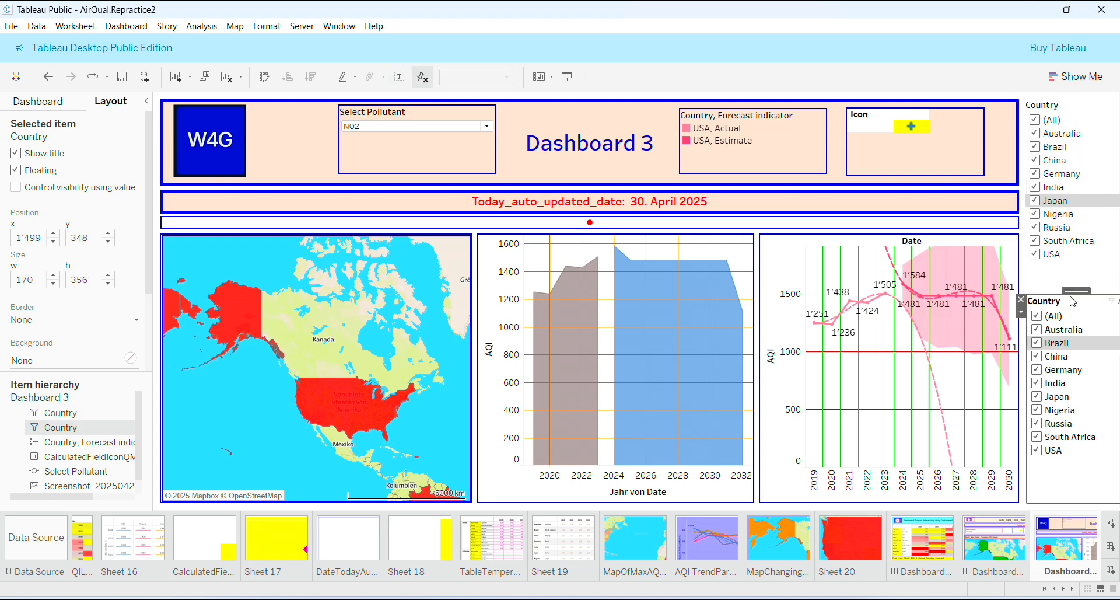
pyautogui.moveTo(1076, 292); pyautogui.dragTo(1078, 281)
# - Format both floating Country filters with a blue body border one step thicker than the thinnest
pyautogui.click(1094, 188)
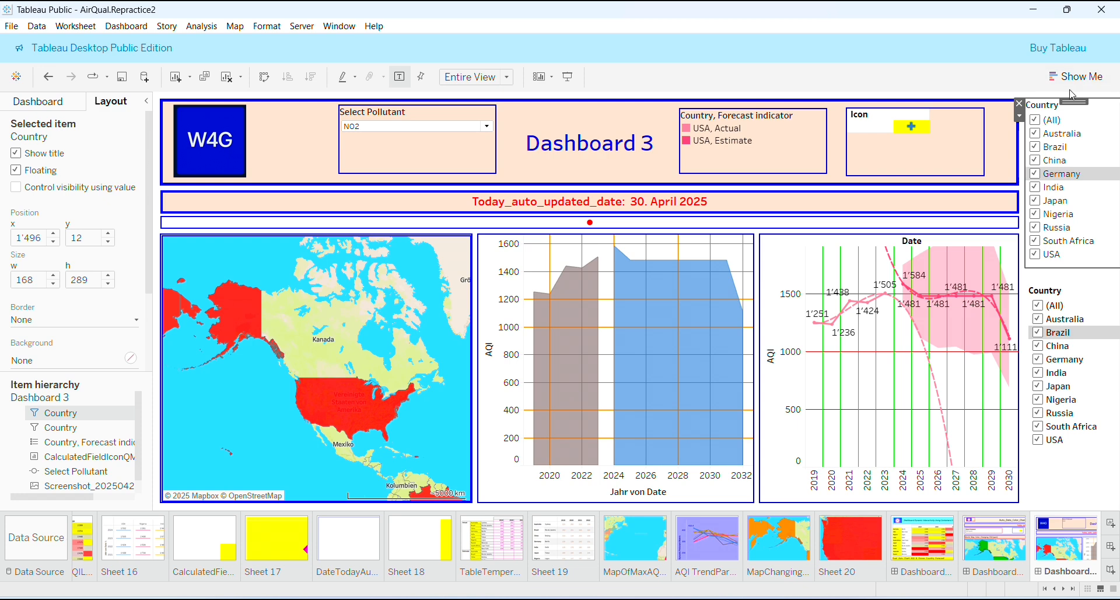
pyautogui.rightClick(1033, 120)
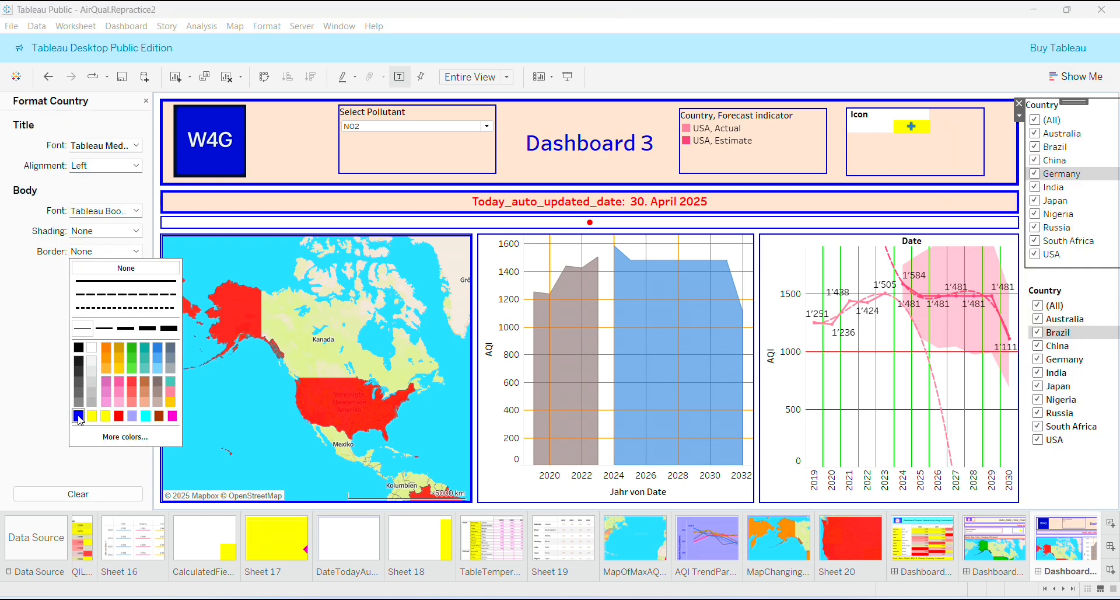
pyautogui.click(104, 327)
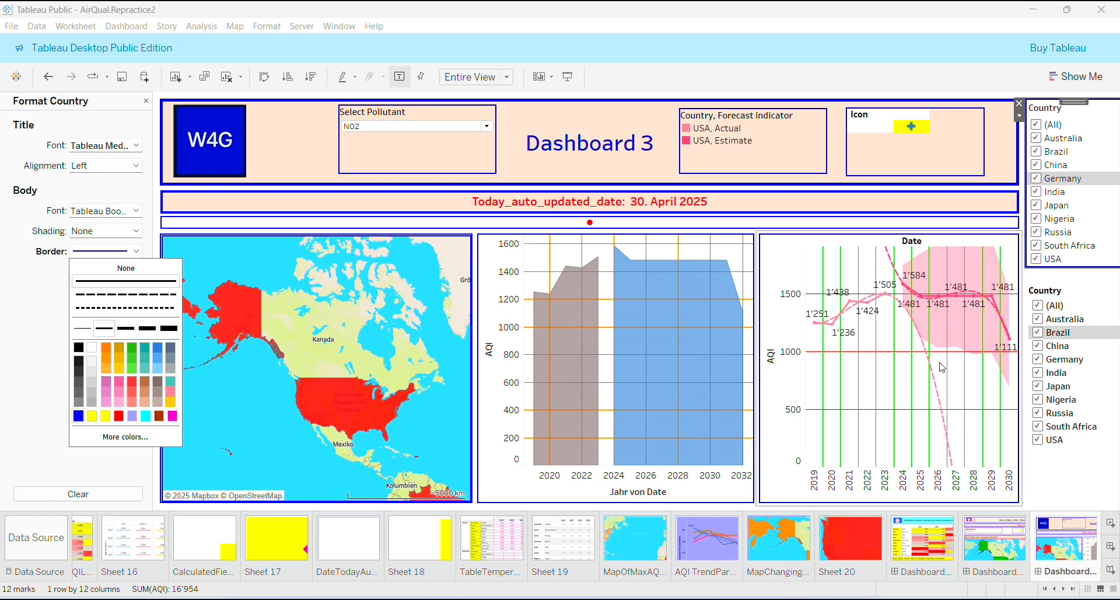
pyautogui.click(1100, 336)
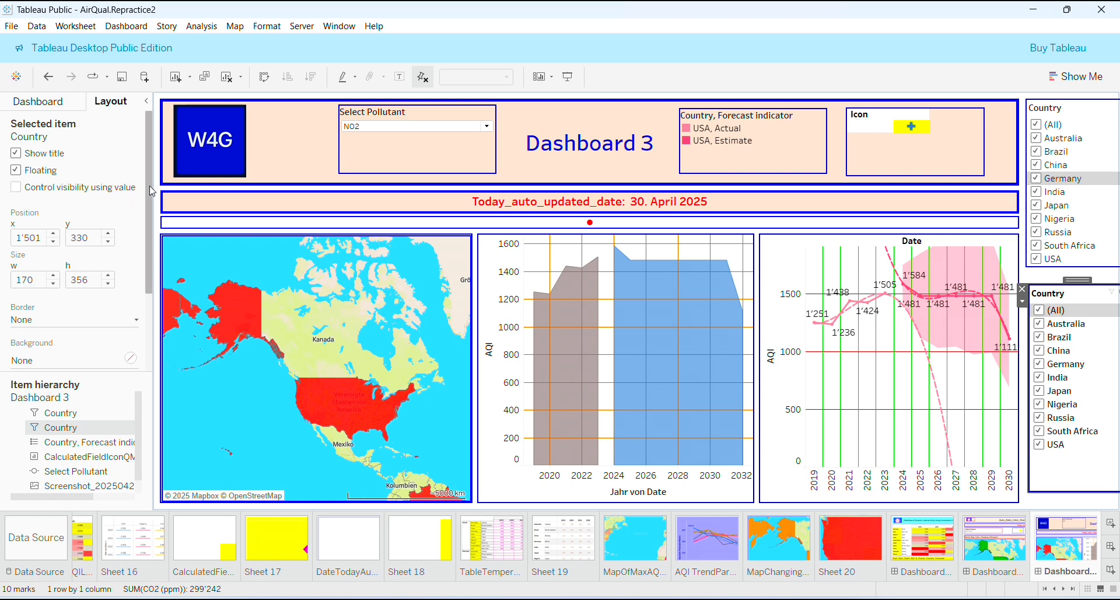
# - Set the lower Country filter's outer padding to 5 on all sides
pyautogui.scroll(-2, 149, 188)
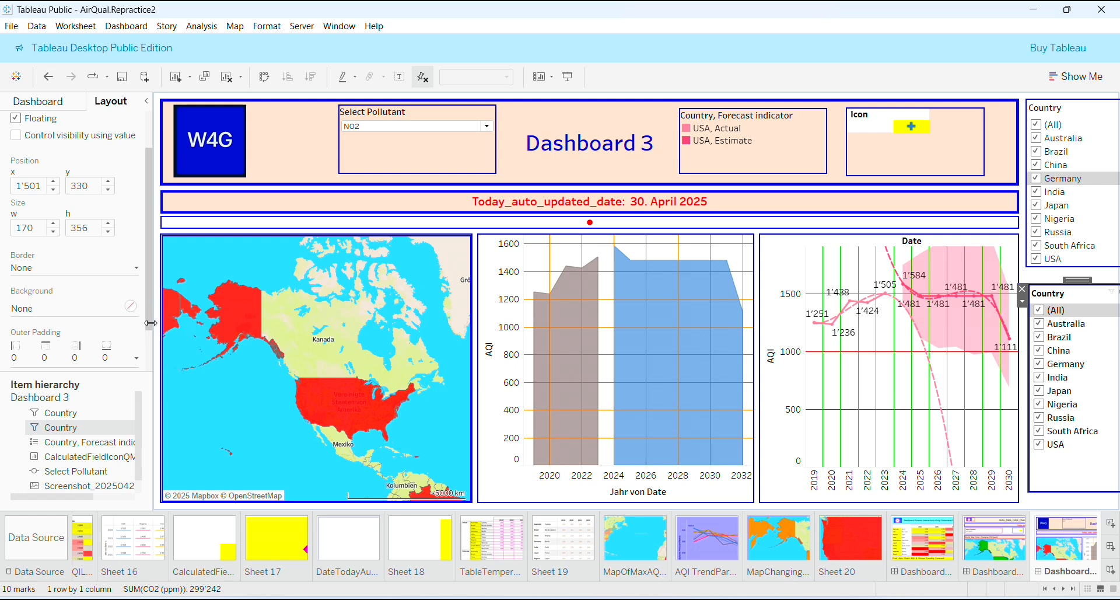
pyautogui.moveTo(148, 313); pyautogui.dragTo(147, 367)
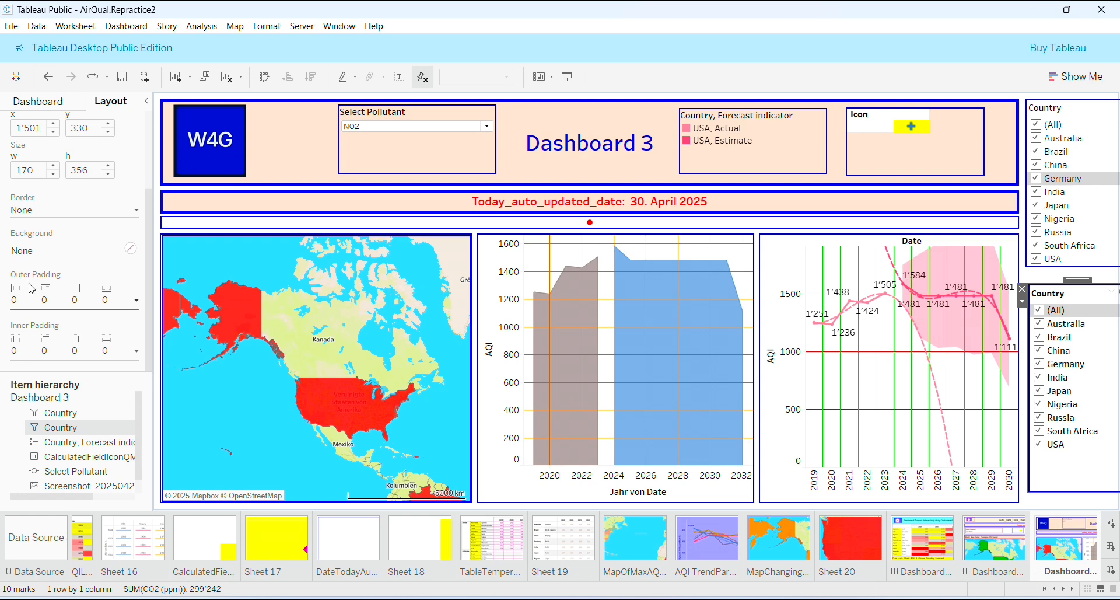
pyautogui.click(138, 301)
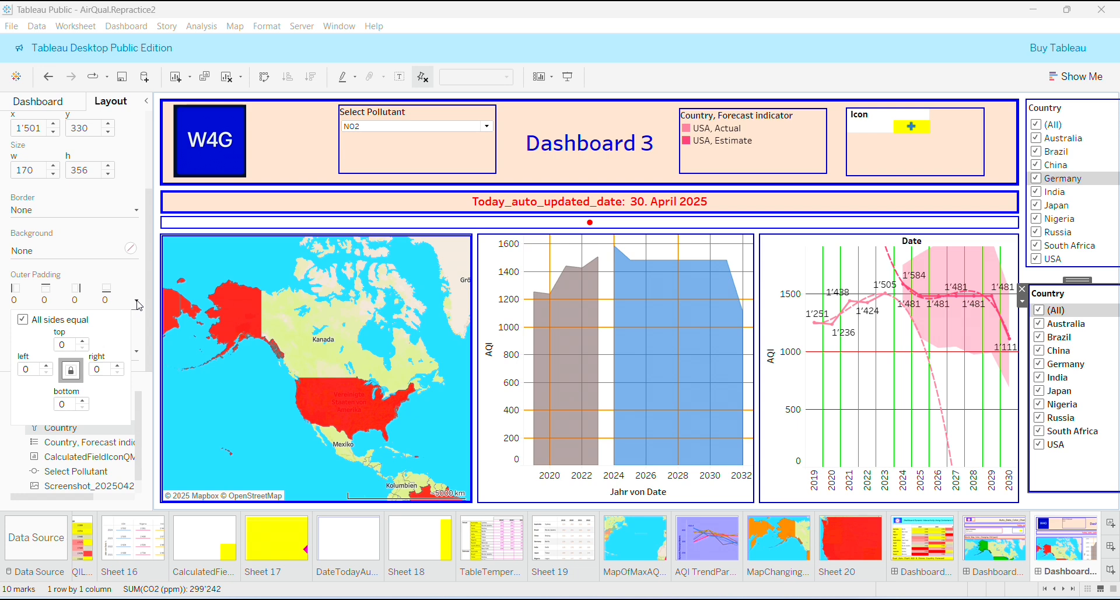
pyautogui.click(118, 367)
pyautogui.click(118, 367)
pyautogui.click(118, 366)
pyautogui.click(119, 367)
pyautogui.click(119, 367)
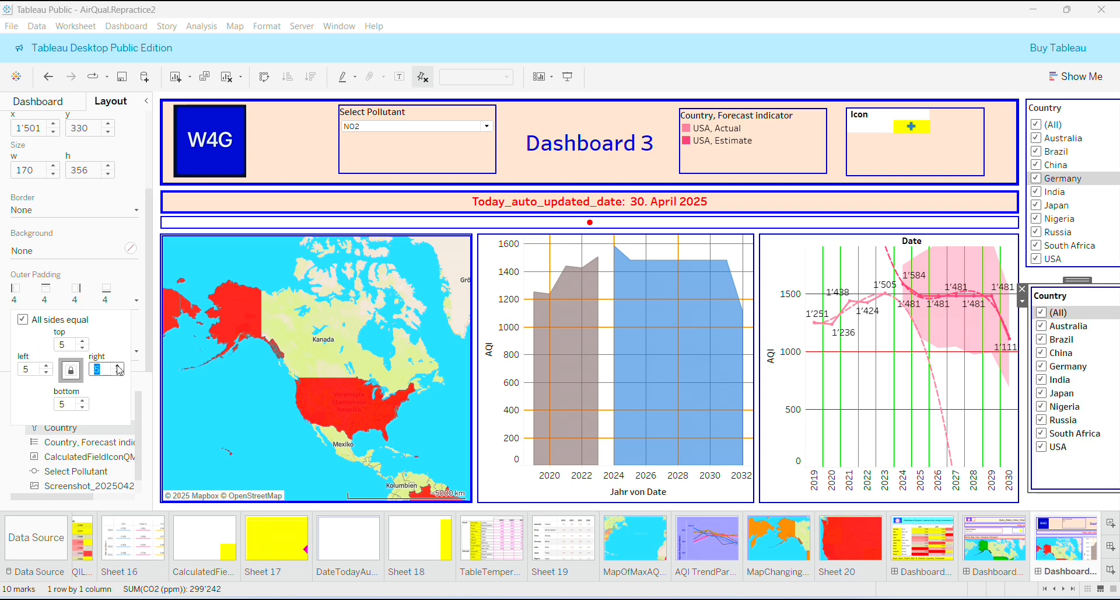
# - Increase the lower Country filter's outer padding slightly further, equally on all sides
pyautogui.click(118, 367)
pyautogui.click(119, 366)
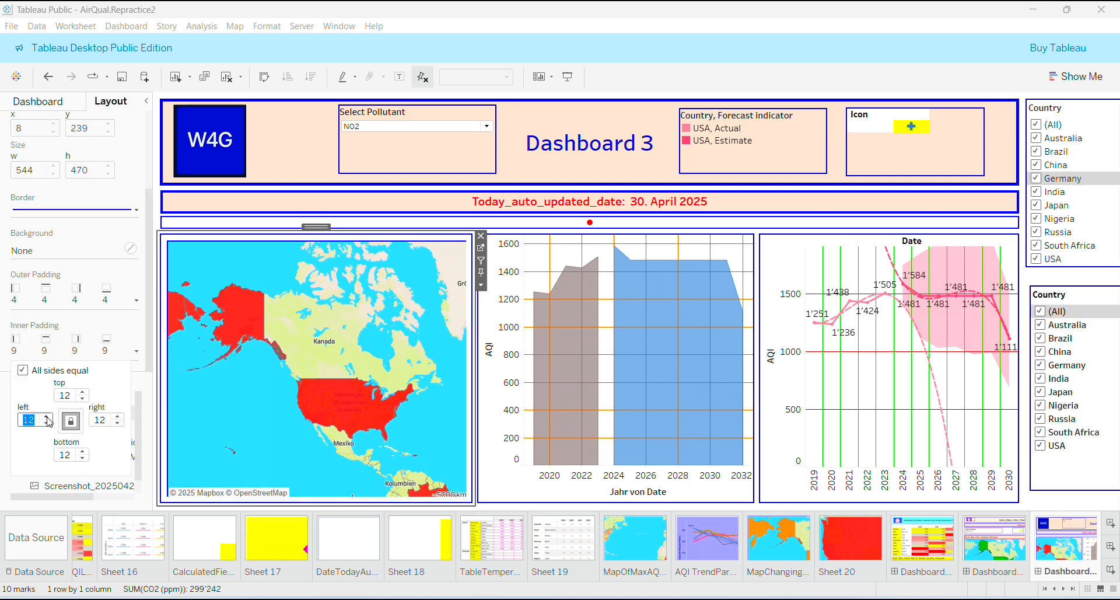
# - Try the map's inner padding at 18 and bring it down to 0 on all sides
pyautogui.click(46, 417)
pyautogui.click(46, 417)
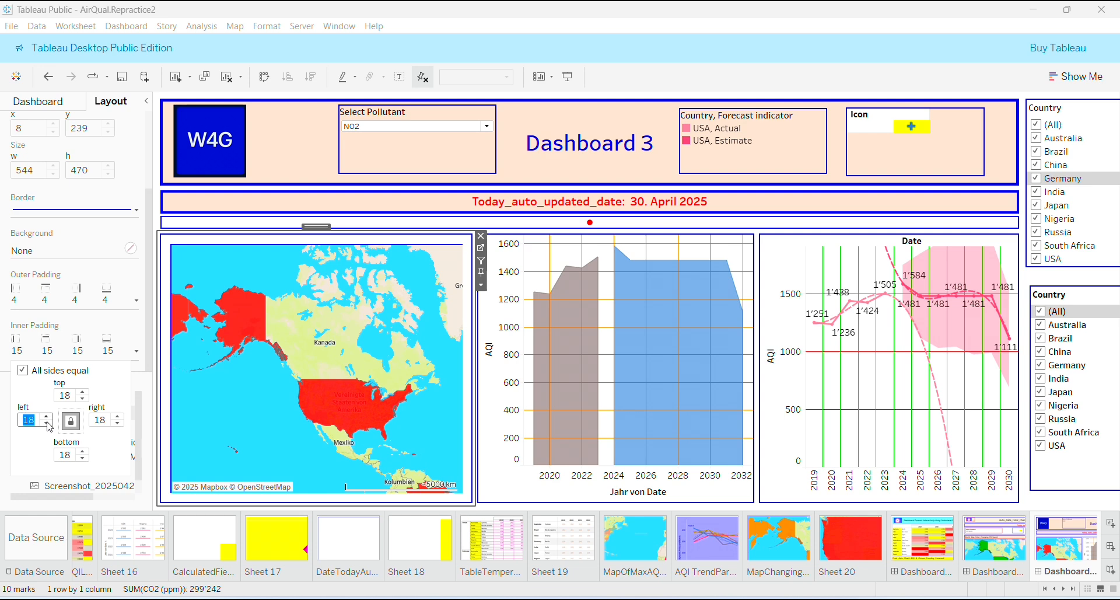
pyautogui.click(47, 423)
pyautogui.click(47, 423)
pyautogui.click(47, 423)
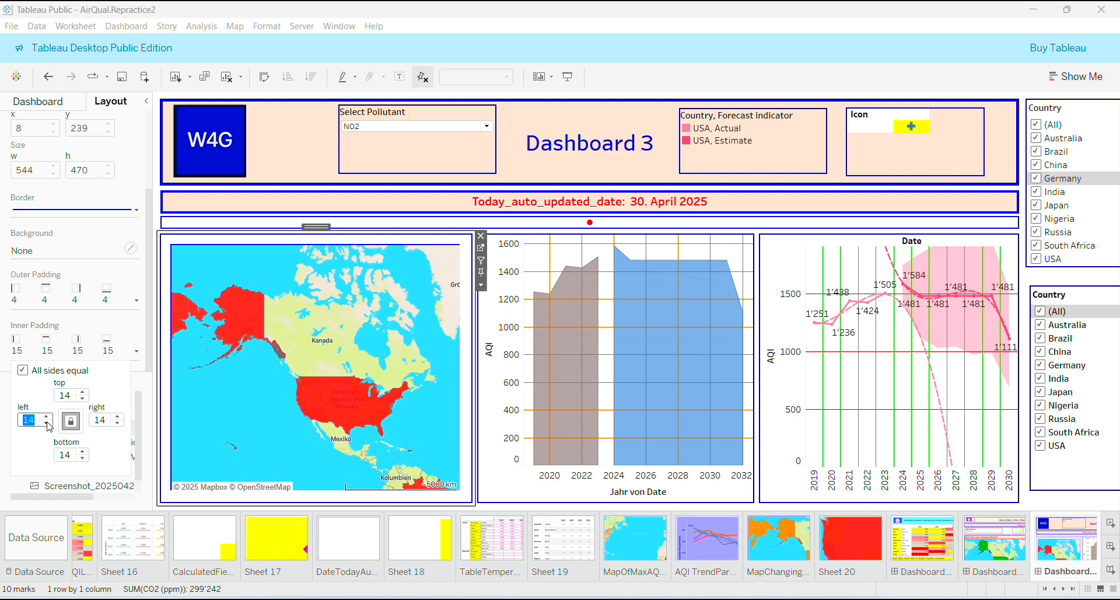
pyautogui.click(48, 423)
pyautogui.click(47, 423)
pyautogui.click(47, 423)
pyautogui.click(47, 423)
pyautogui.click(47, 423)
pyautogui.click(47, 423)
pyautogui.click(47, 423)
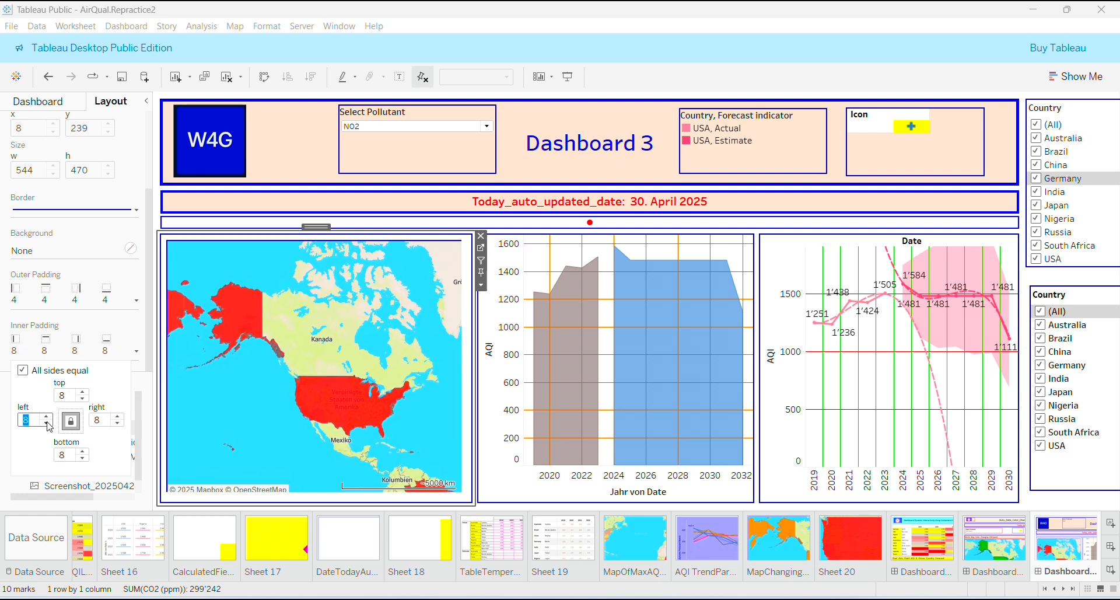
pyautogui.click(48, 423)
pyautogui.click(48, 423)
pyautogui.click(48, 423)
pyautogui.click(47, 423)
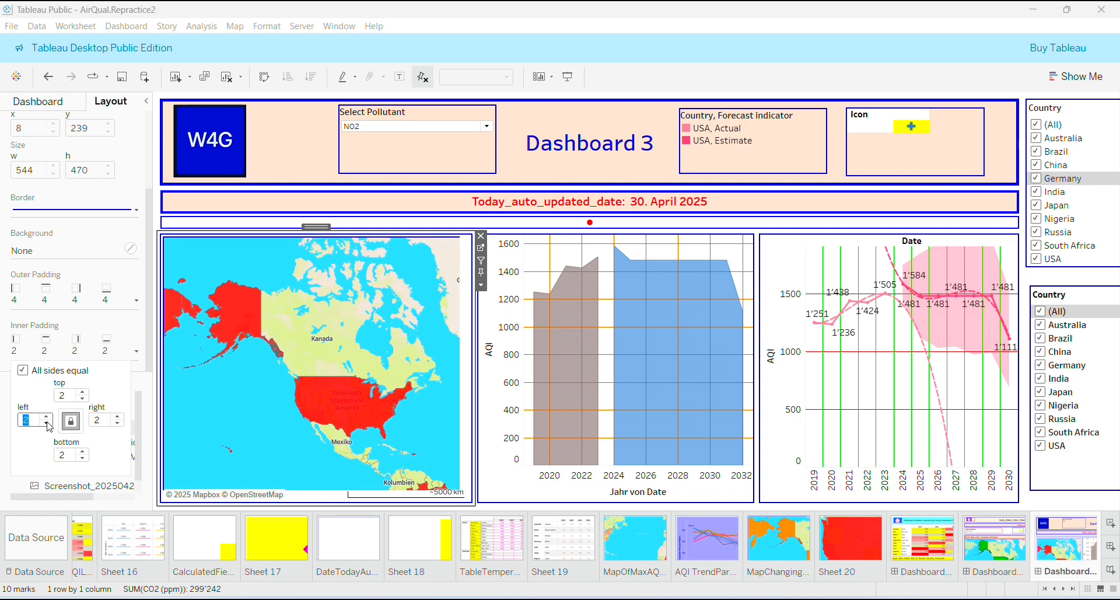
pyautogui.click(47, 423)
pyautogui.click(47, 423)
pyautogui.click(47, 423)
pyautogui.click(48, 423)
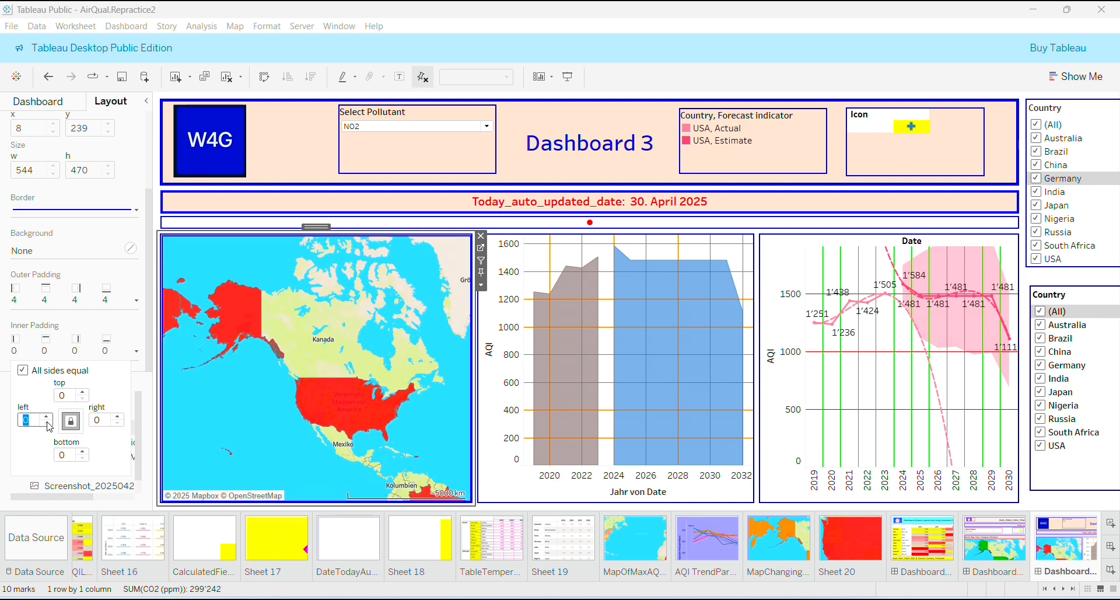
# - Set the map's inner padding to about 15 on all sides
pyautogui.click(119, 417)
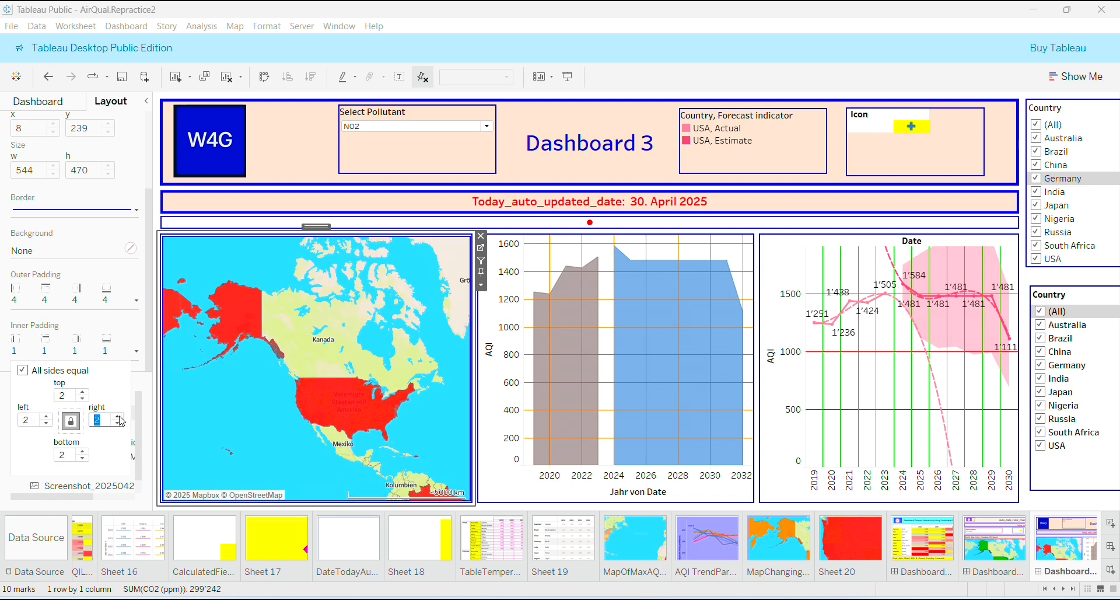
pyautogui.click(119, 417)
pyautogui.click(120, 416)
pyautogui.click(119, 416)
pyautogui.click(119, 417)
pyautogui.click(119, 417)
pyautogui.click(120, 416)
pyautogui.click(119, 417)
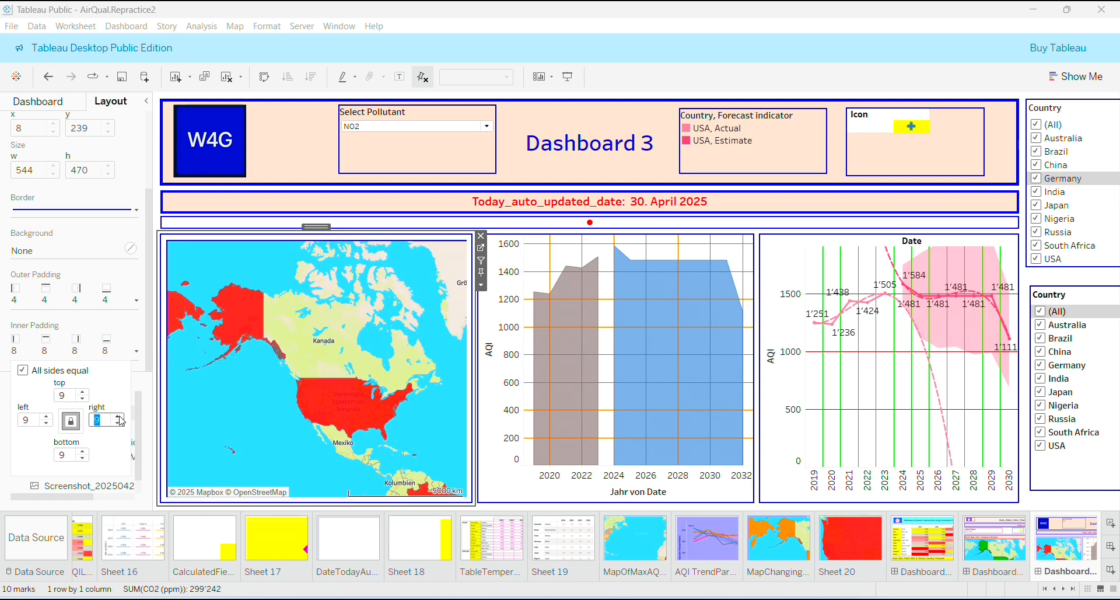
pyautogui.click(120, 417)
pyautogui.click(120, 416)
pyautogui.click(120, 417)
pyautogui.click(120, 417)
pyautogui.click(119, 417)
pyautogui.click(119, 417)
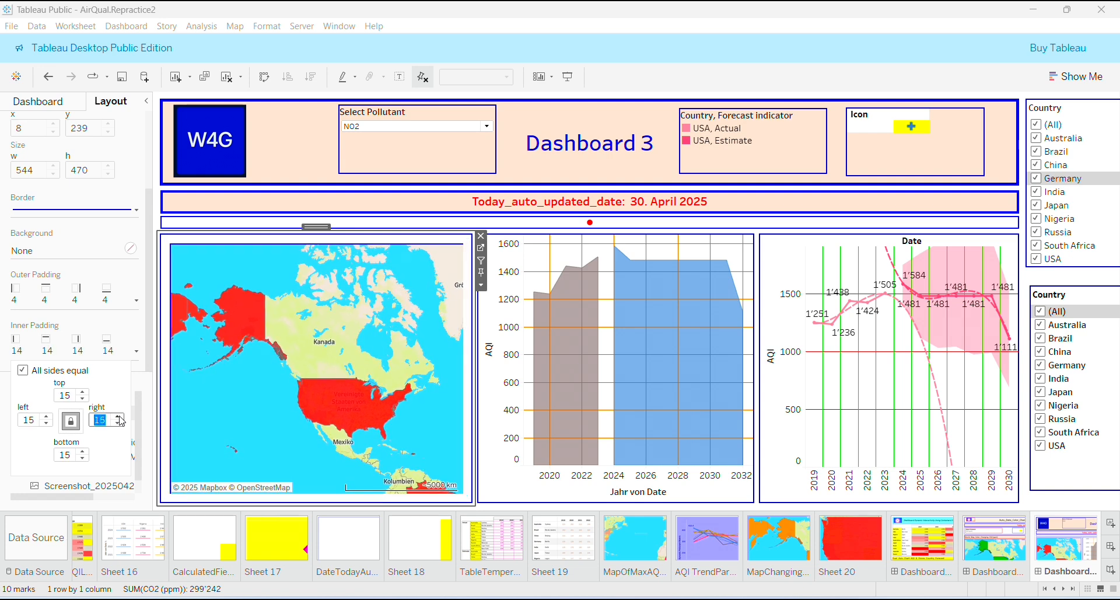
pyautogui.click(119, 417)
pyautogui.click(120, 416)
pyautogui.click(120, 416)
pyautogui.click(620, 357)
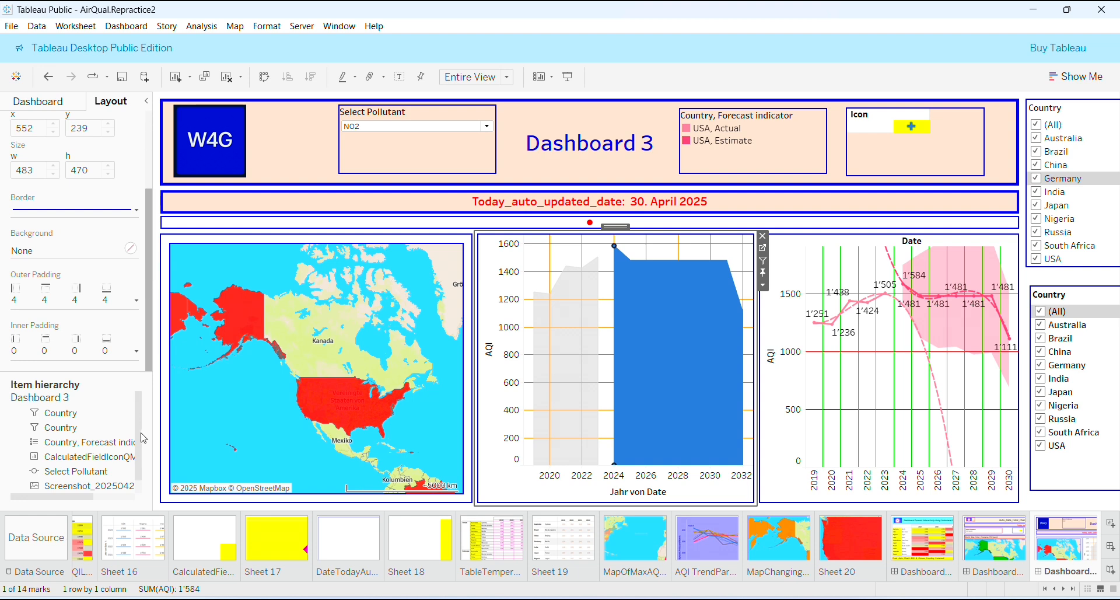
pyautogui.click(60, 105)
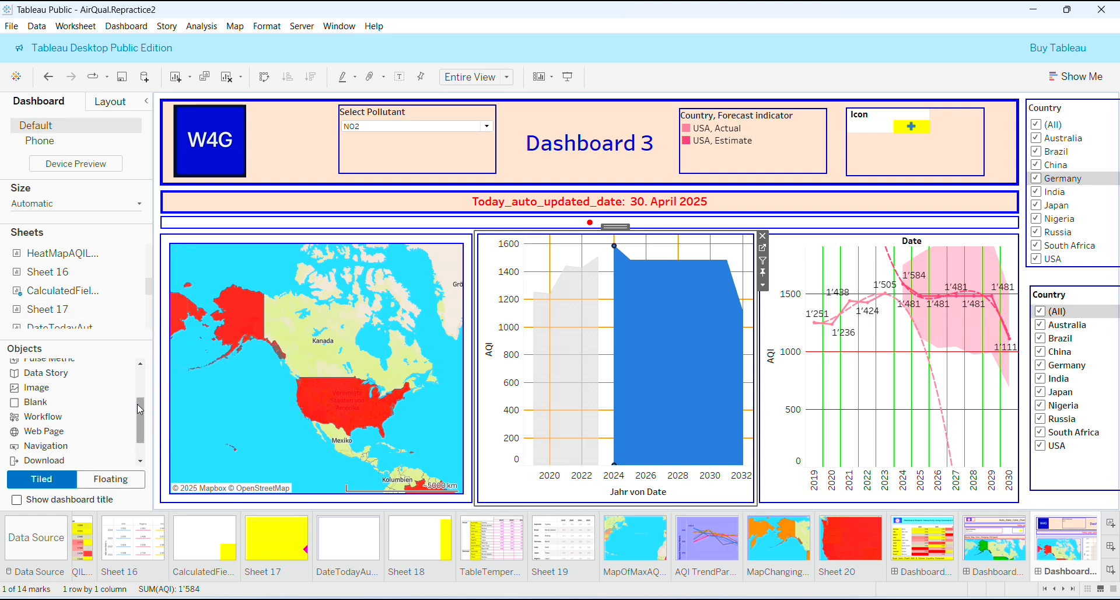
pyautogui.moveTo(138, 404); pyautogui.dragTo(137, 369)
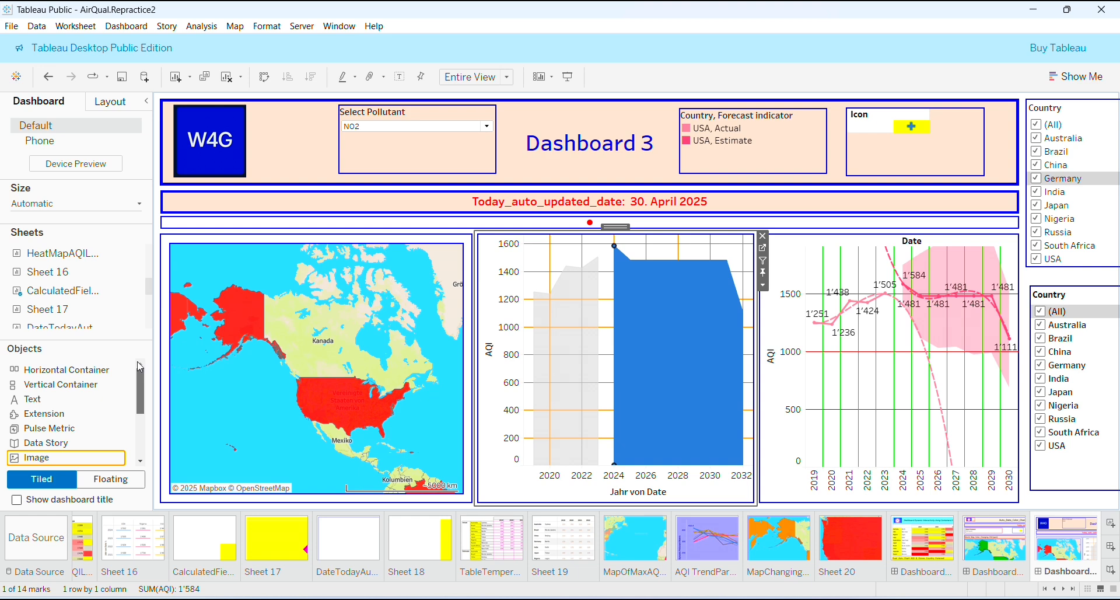
pyautogui.scroll(-3, 57, 408)
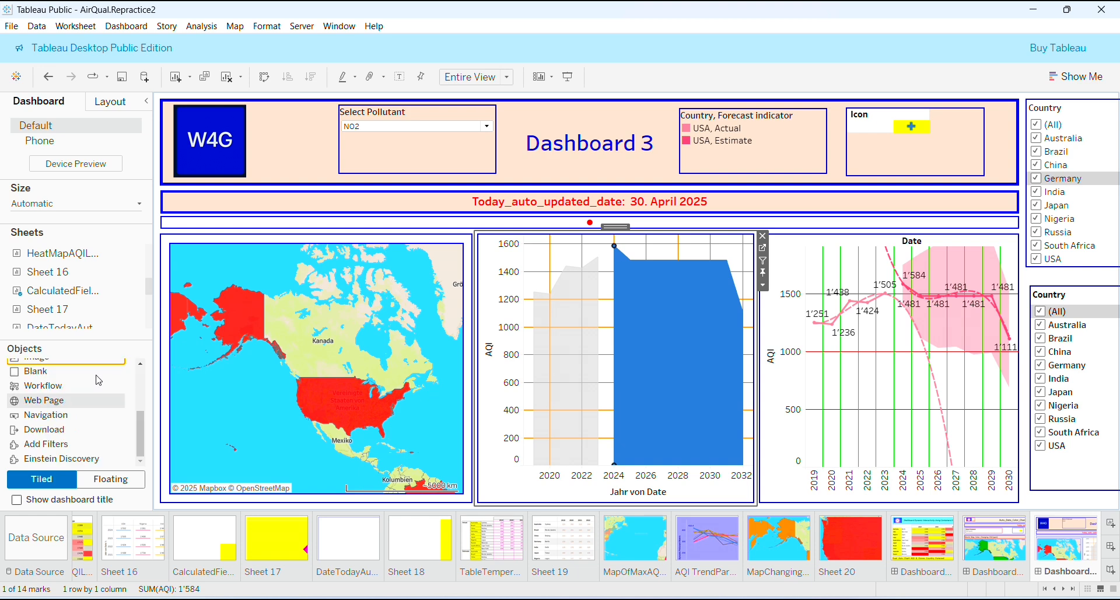
# - Extend the dashboard title so the sheet name is followed by a colon and the Select Pollutant parameter value
pyautogui.rightClick(620, 160)
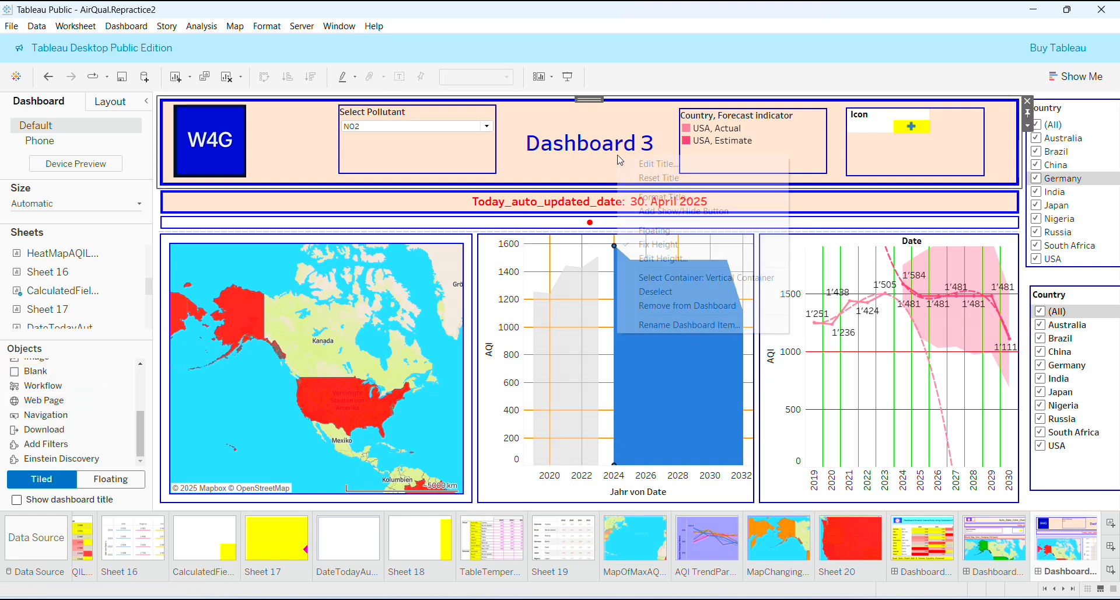
pyautogui.click(649, 165)
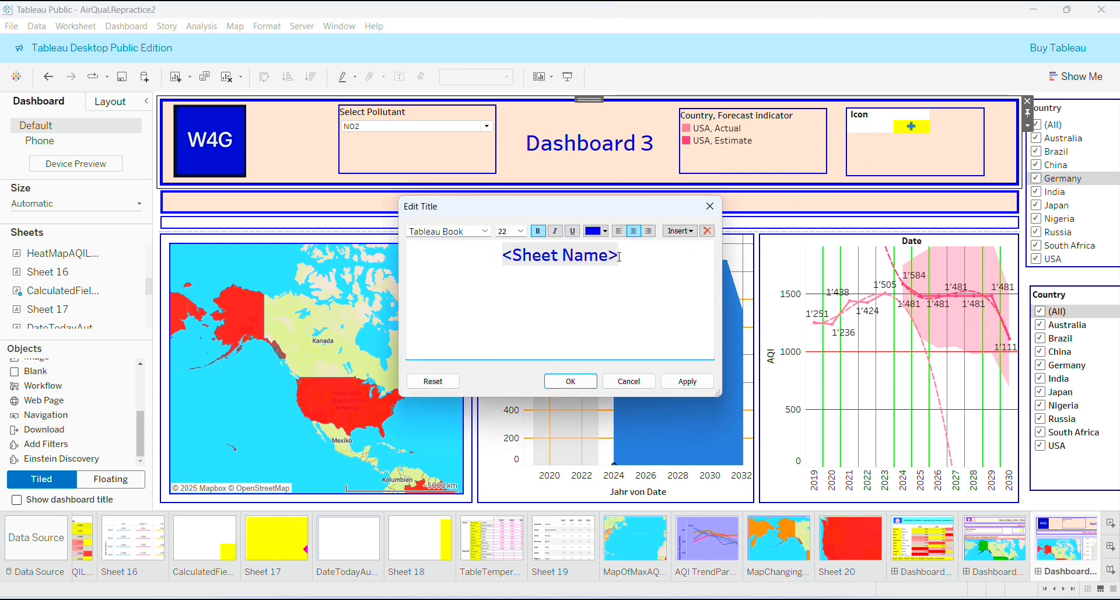
pyautogui.write(':<Parameters.Select Pollutant>')
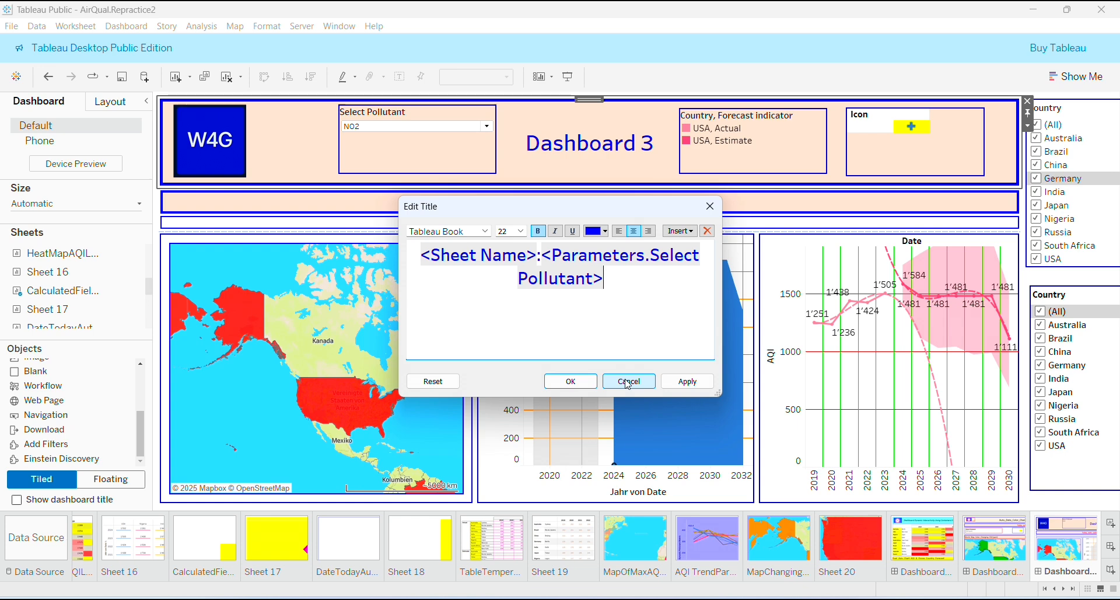
pyautogui.click(587, 383)
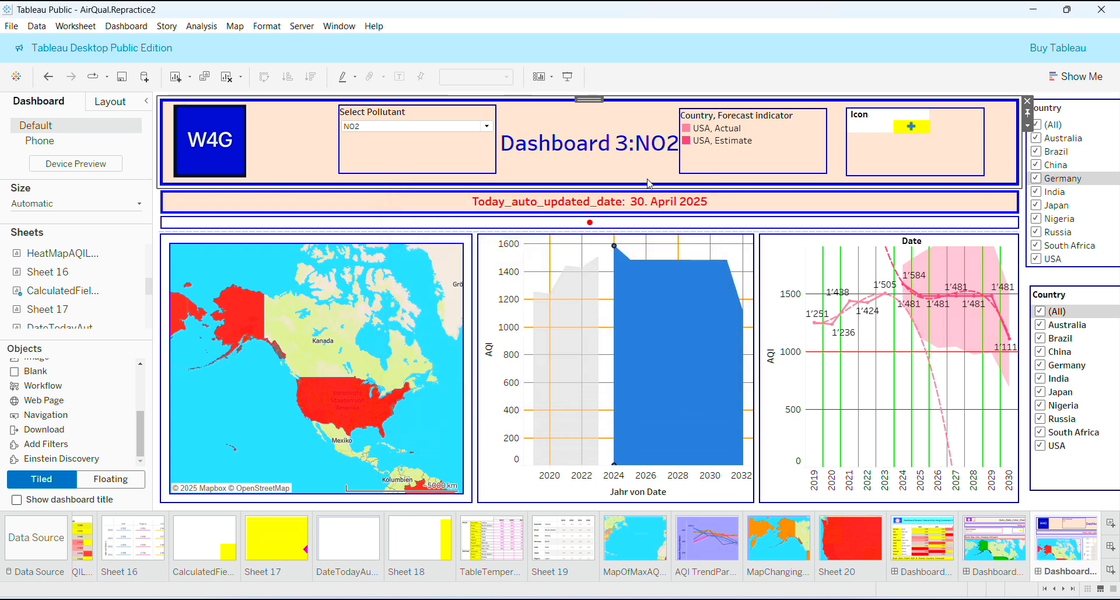
# - Spread the floating items in the header by moving Select Pollutant towards the logo and the legend and Icon away from the title
pyautogui.click(424, 135)
pyautogui.click(419, 129)
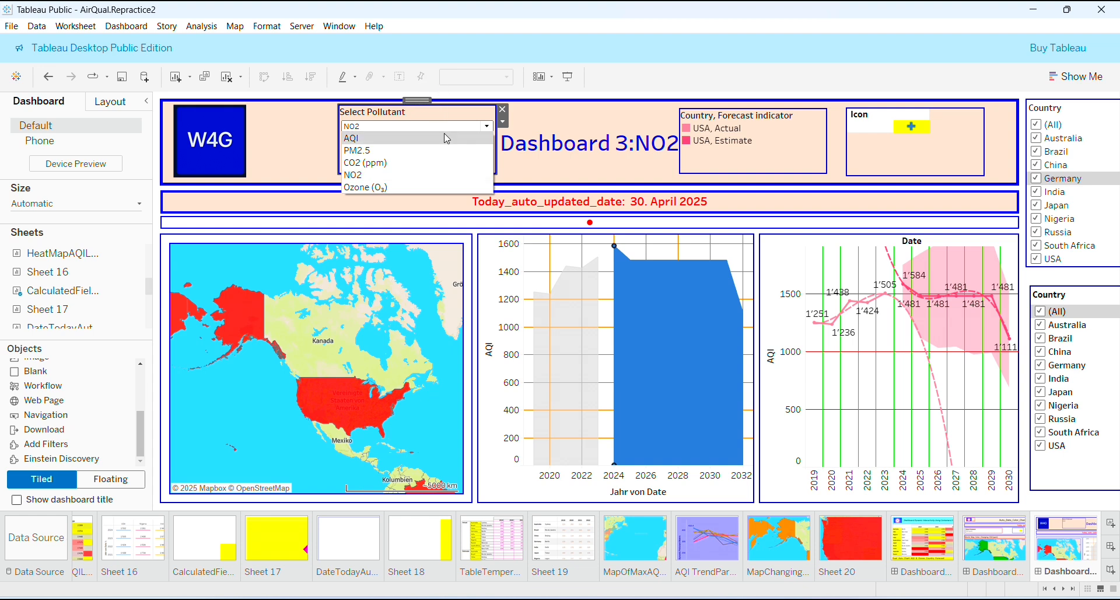
pyautogui.moveTo(413, 103); pyautogui.dragTo(373, 108)
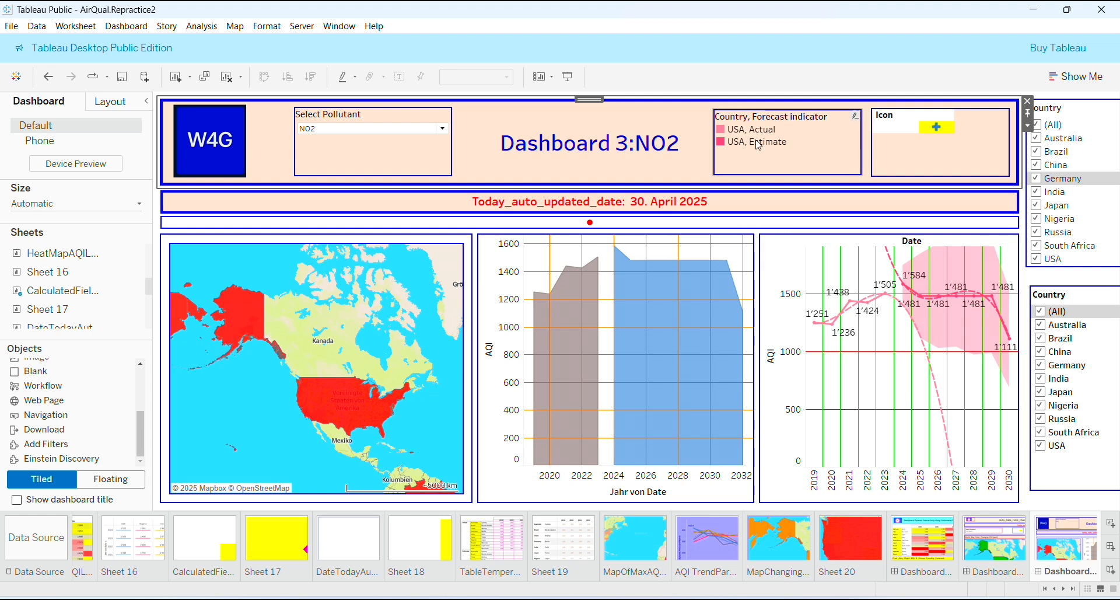
# - Select marks in the area chart, map and trend chart to test how the dashboard's charts interact
pyautogui.click(7, 24)
pyautogui.click(32, 105)
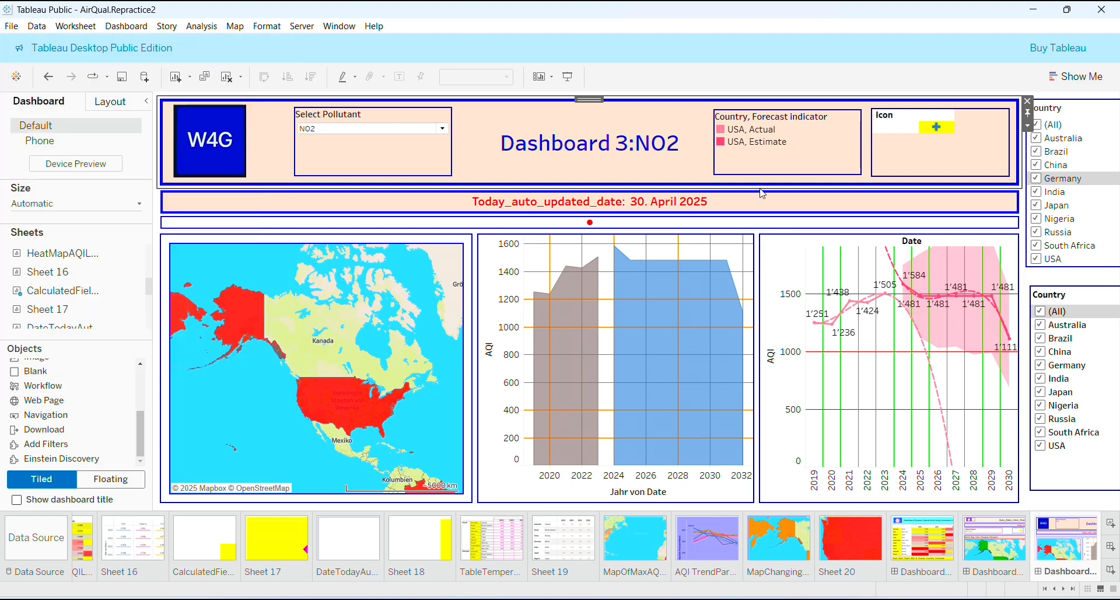
pyautogui.click(577, 327)
pyautogui.click(409, 363)
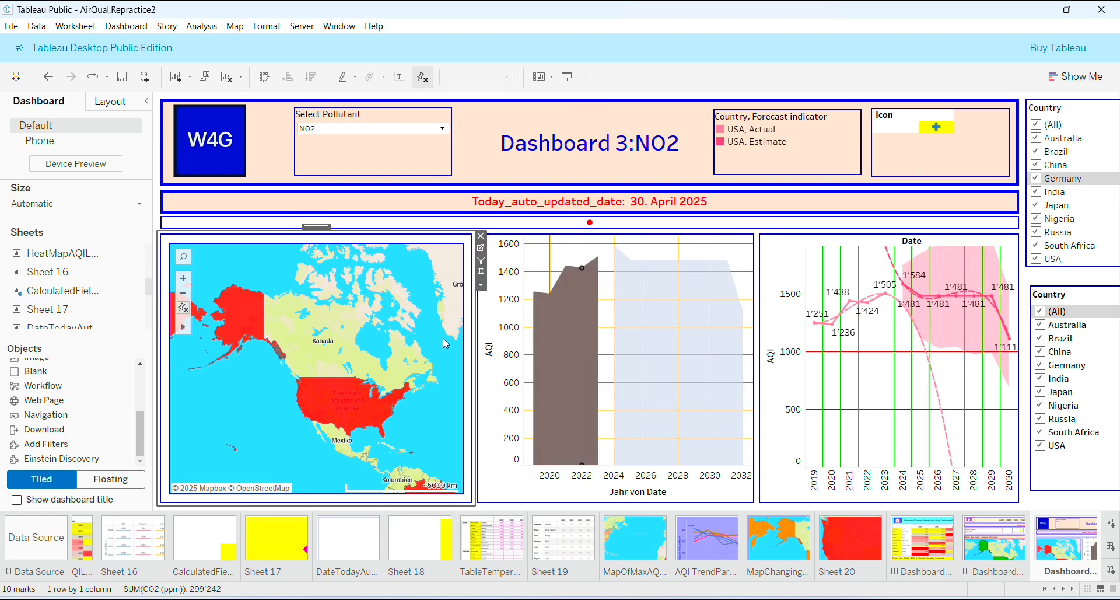
pyautogui.click(681, 405)
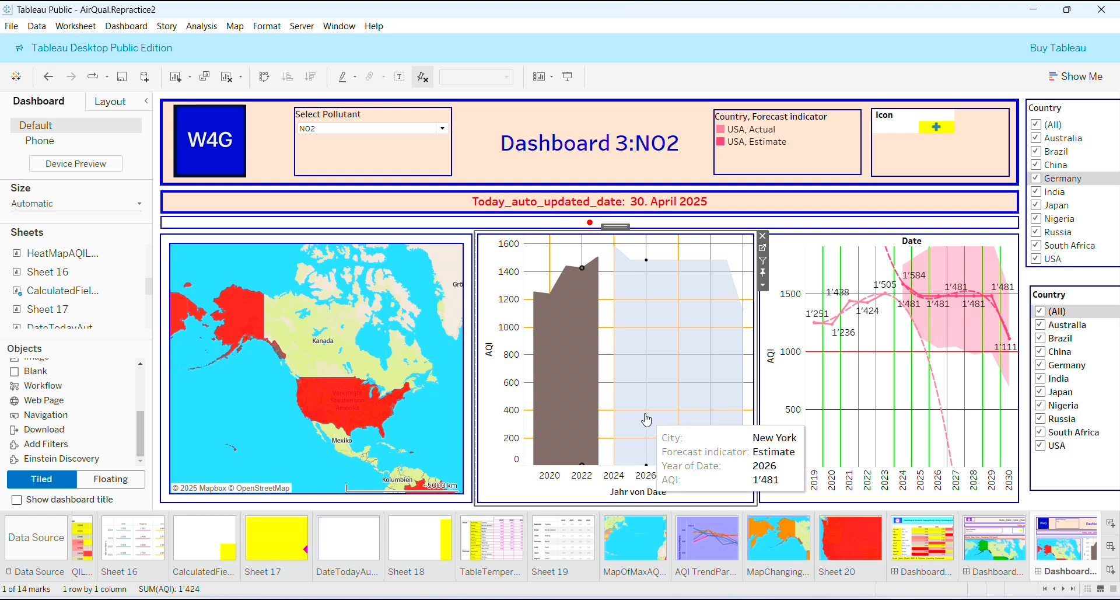
pyautogui.click(831, 396)
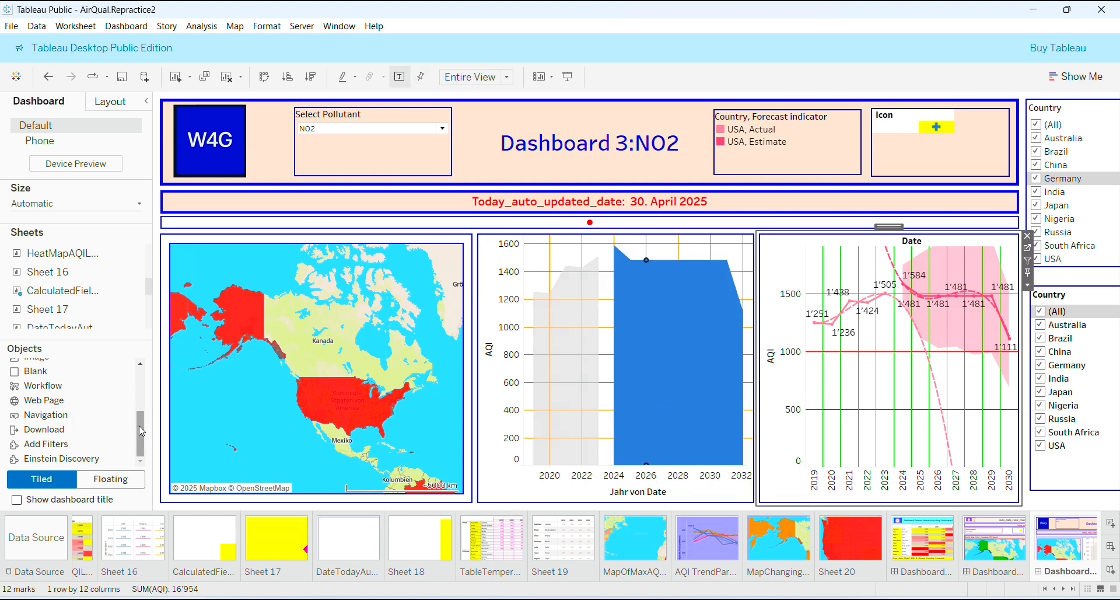
# - Edit the Filter 3 (generated) action so the Dashboard 3 map filters the other sheets, excluding the MapChangingColorSelectPollutant map from its targets
pyautogui.click(65, 31)
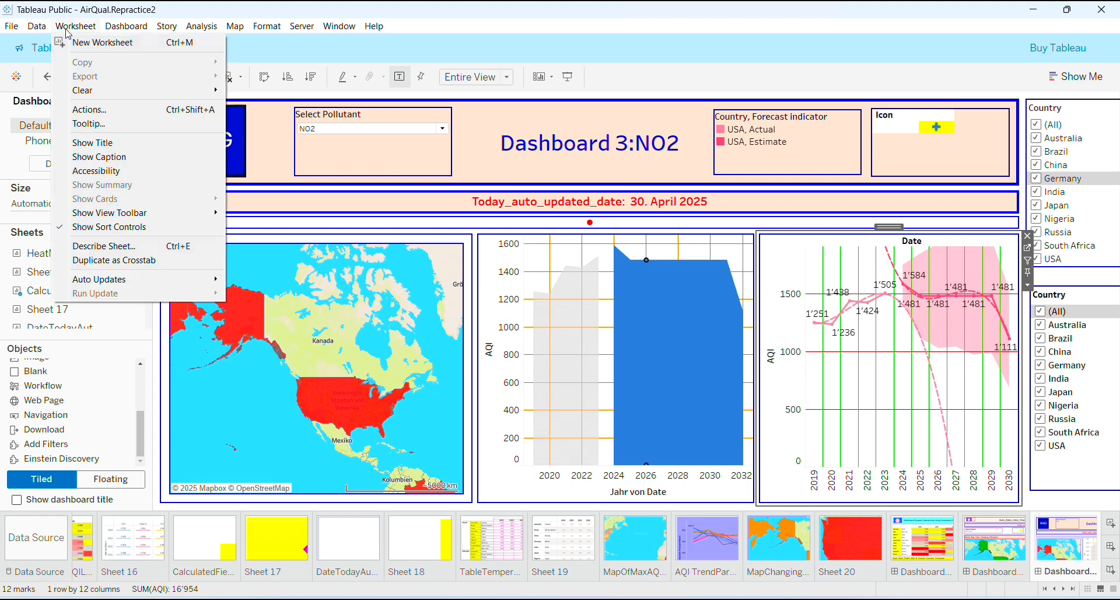
pyautogui.click(105, 110)
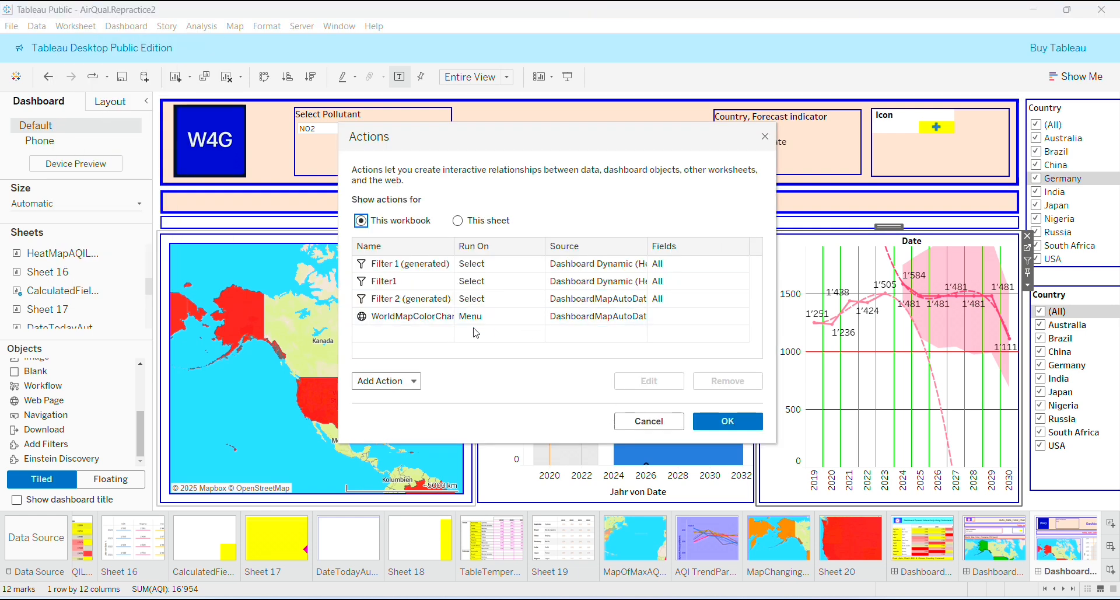
pyautogui.click(510, 296)
pyautogui.click(653, 381)
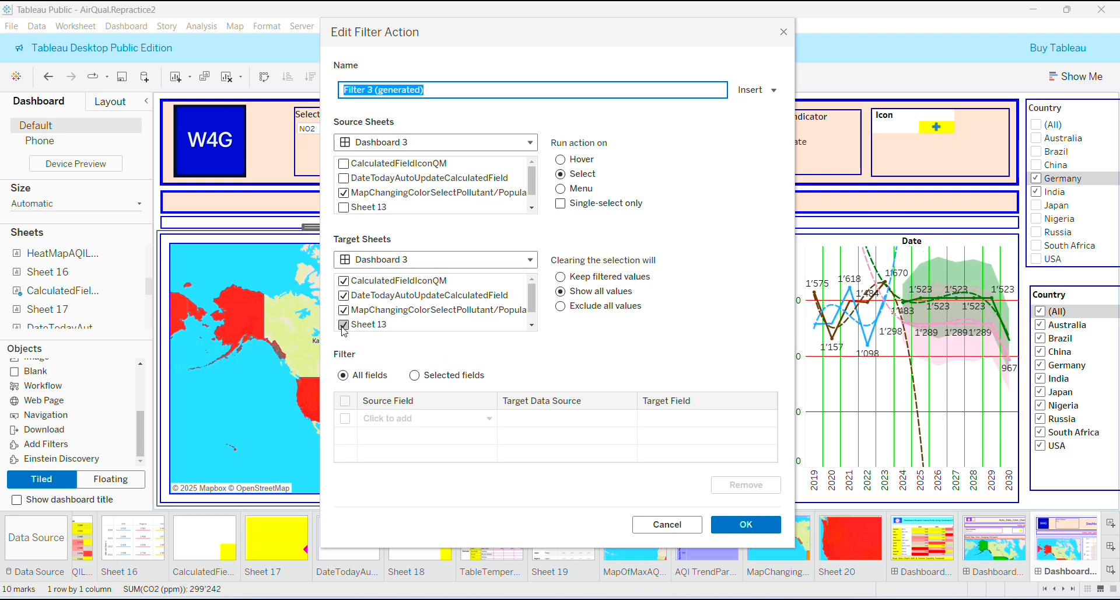
pyautogui.click(532, 326)
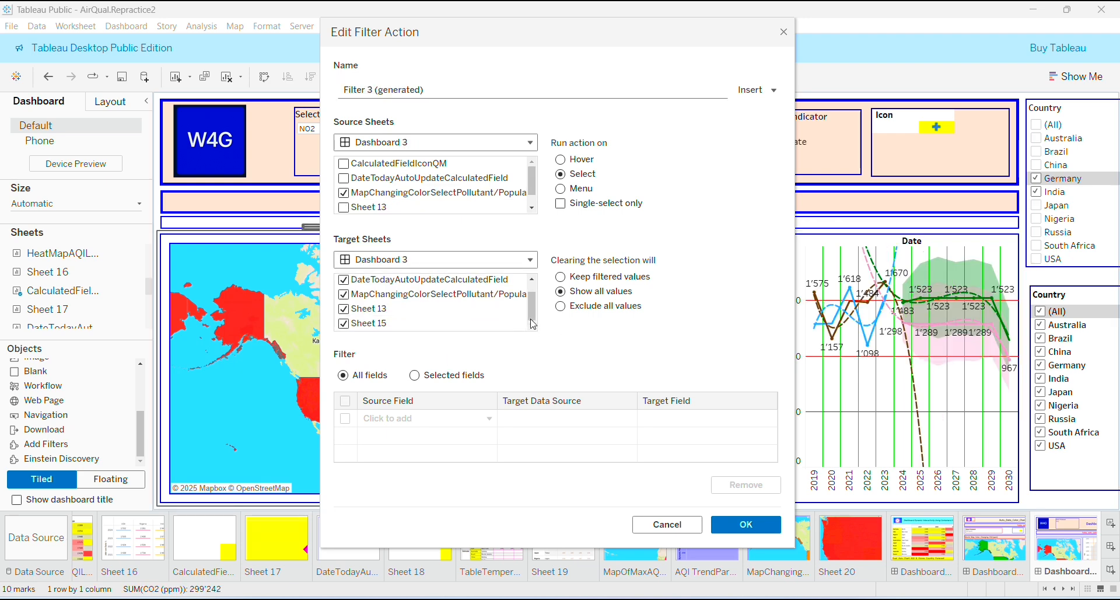
pyautogui.click(408, 294)
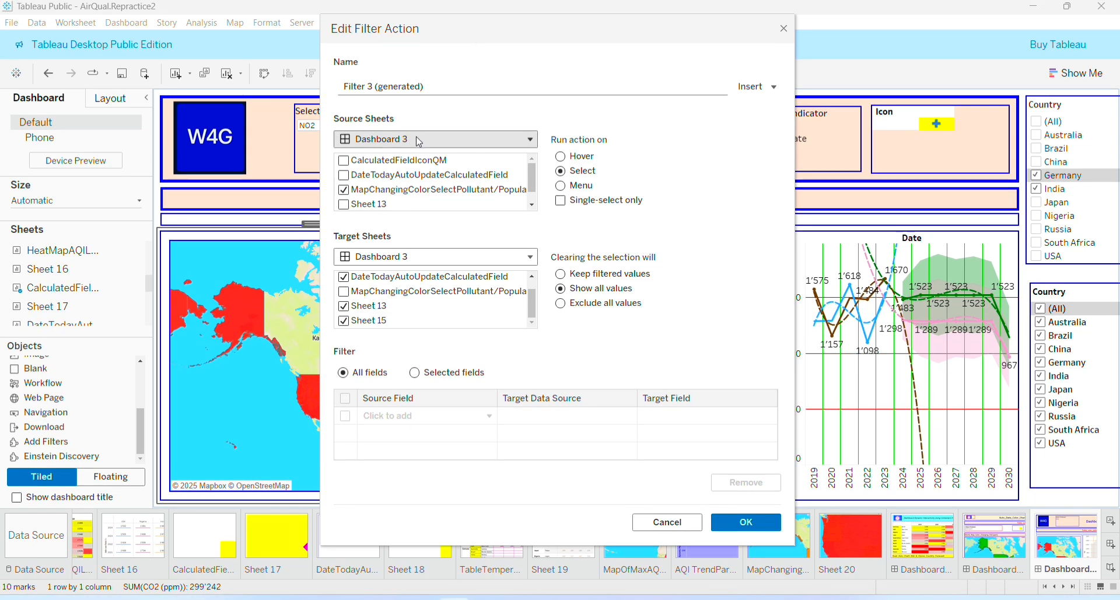
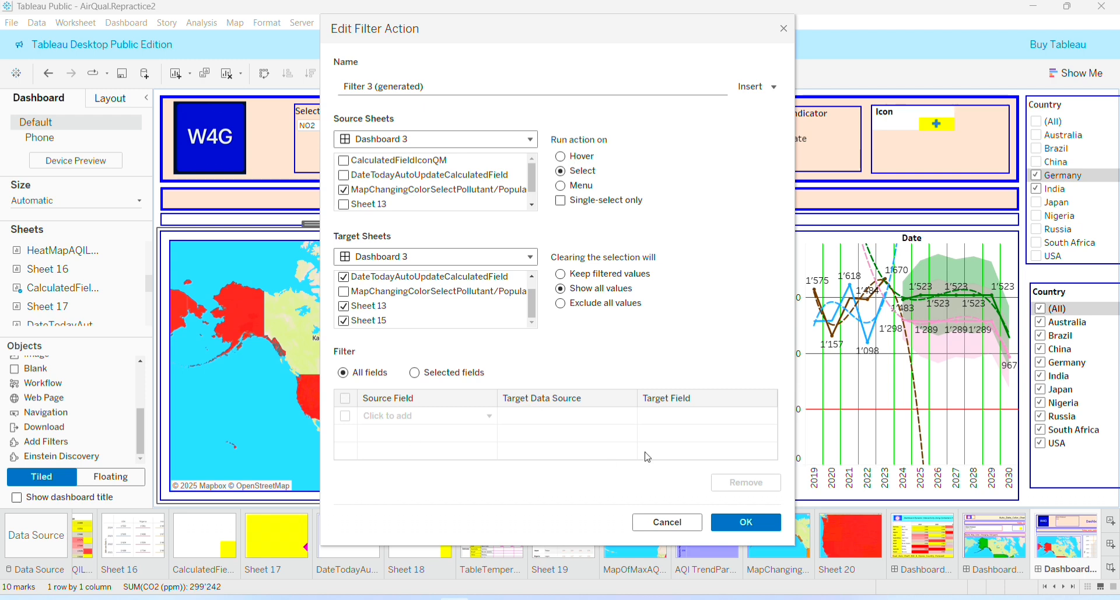
pyautogui.click(745, 525)
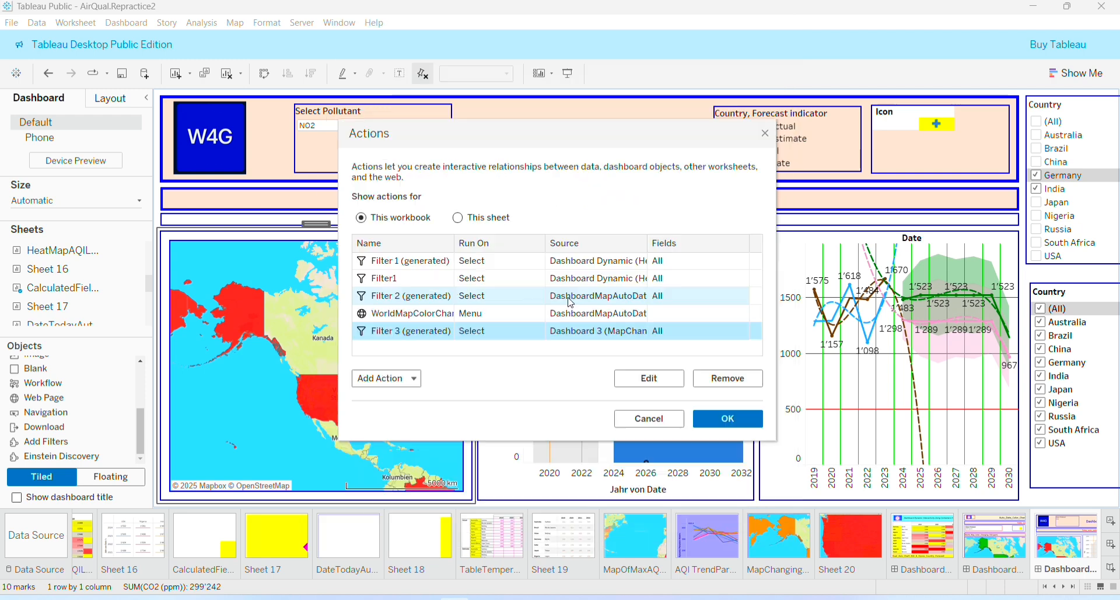
pyautogui.click(718, 424)
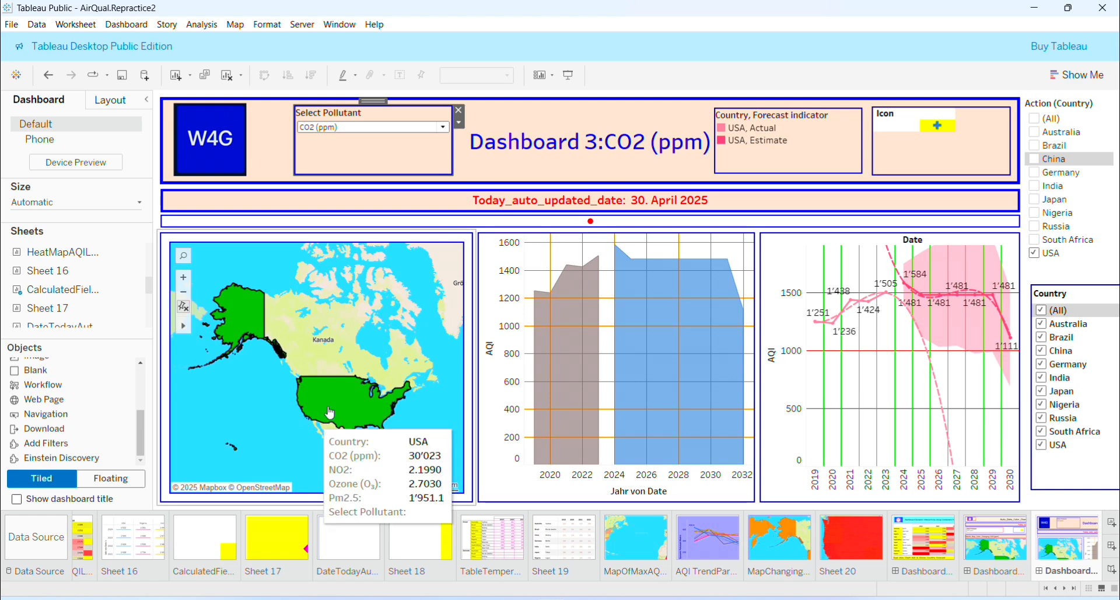
# - Select all countries in the Action (Country) filter and test the filtering with the USA on the map and a mark in the area chart
pyautogui.moveTo(350, 415)
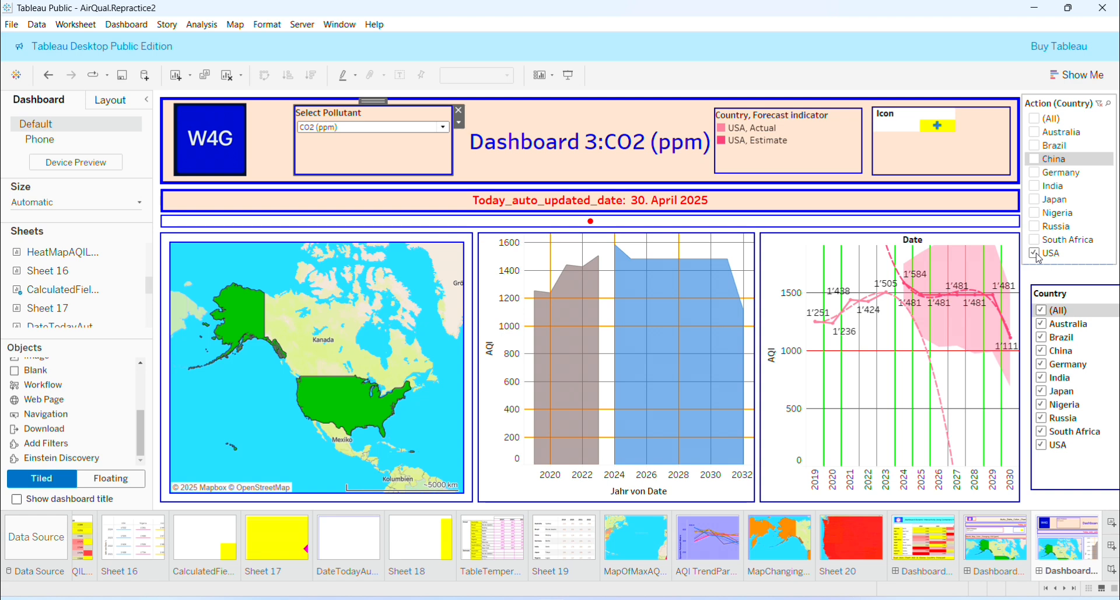
pyautogui.click(1035, 119)
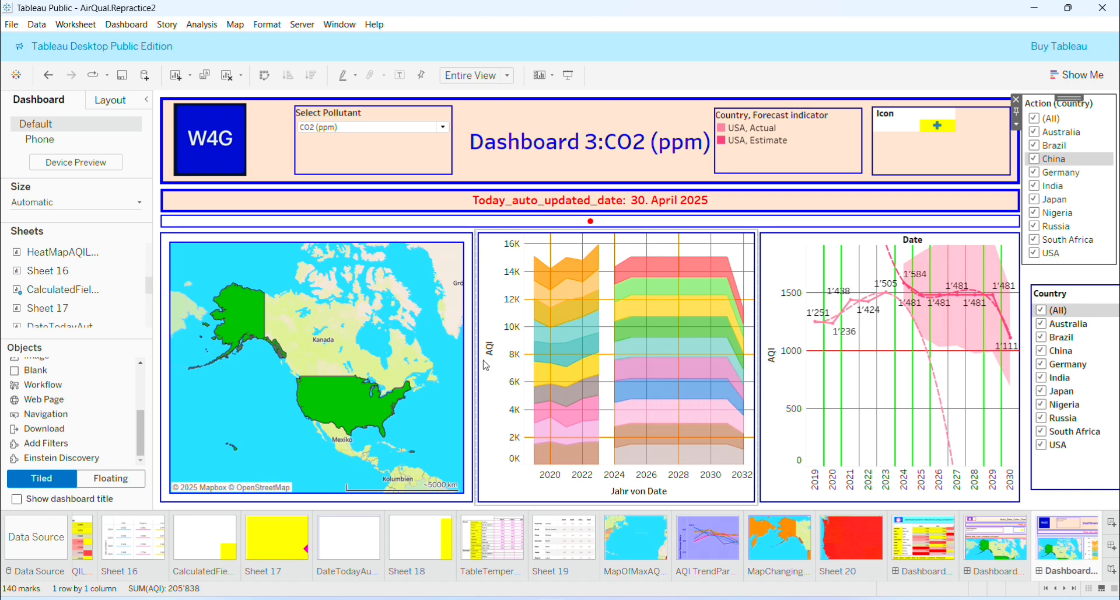
pyautogui.click(326, 408)
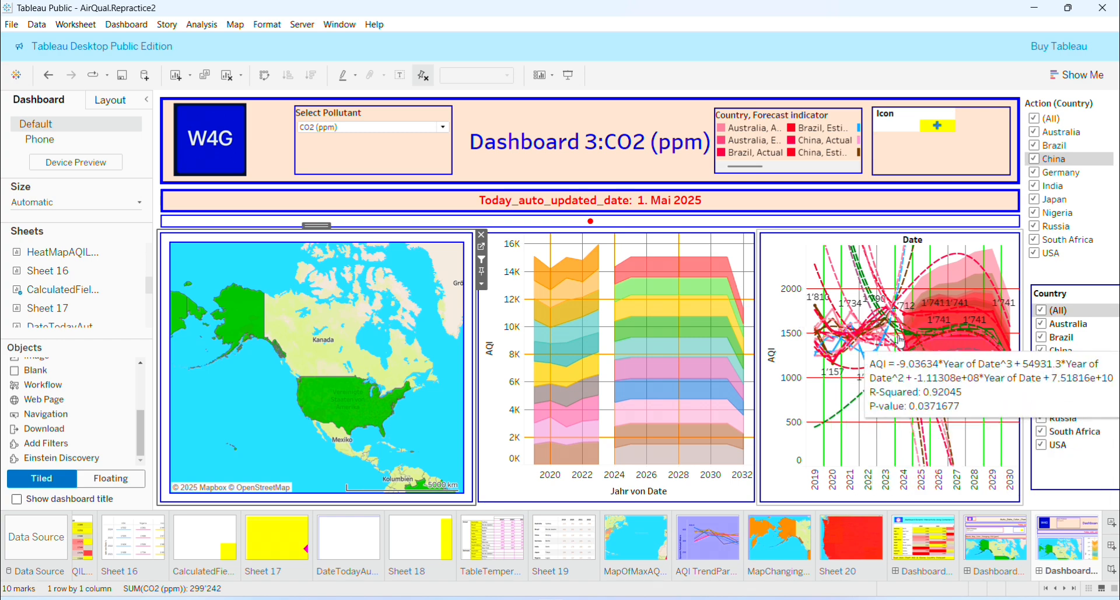
pyautogui.click(554, 315)
pyautogui.click(554, 315)
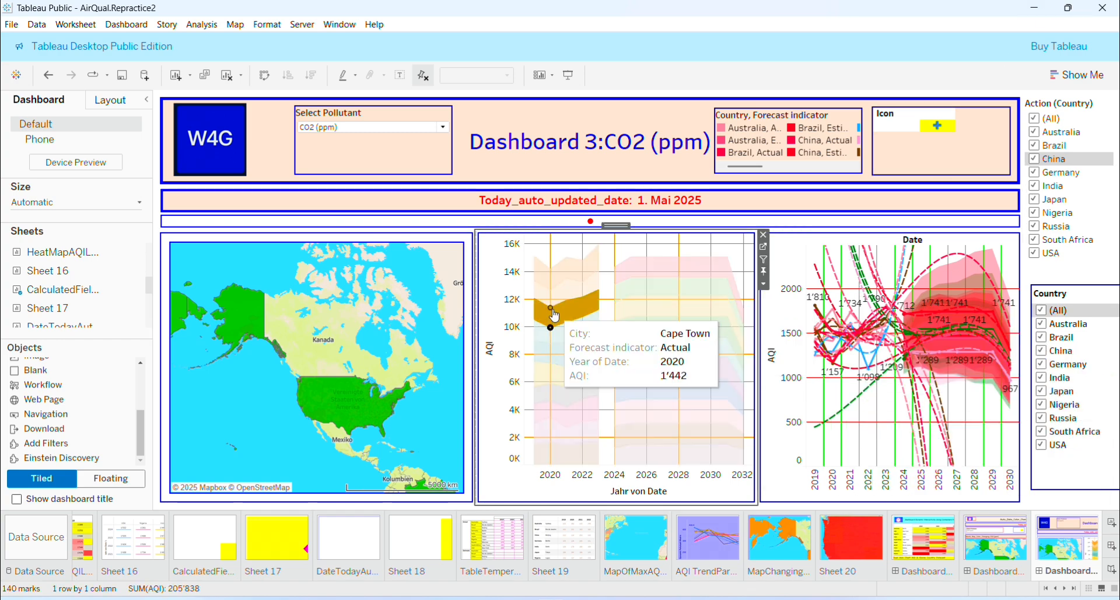
# - Test the country filtering with an area-chart mark, Russia alone in the Action (Country) filter and the USA on the map, clearing the map selection
pyautogui.click(664, 401)
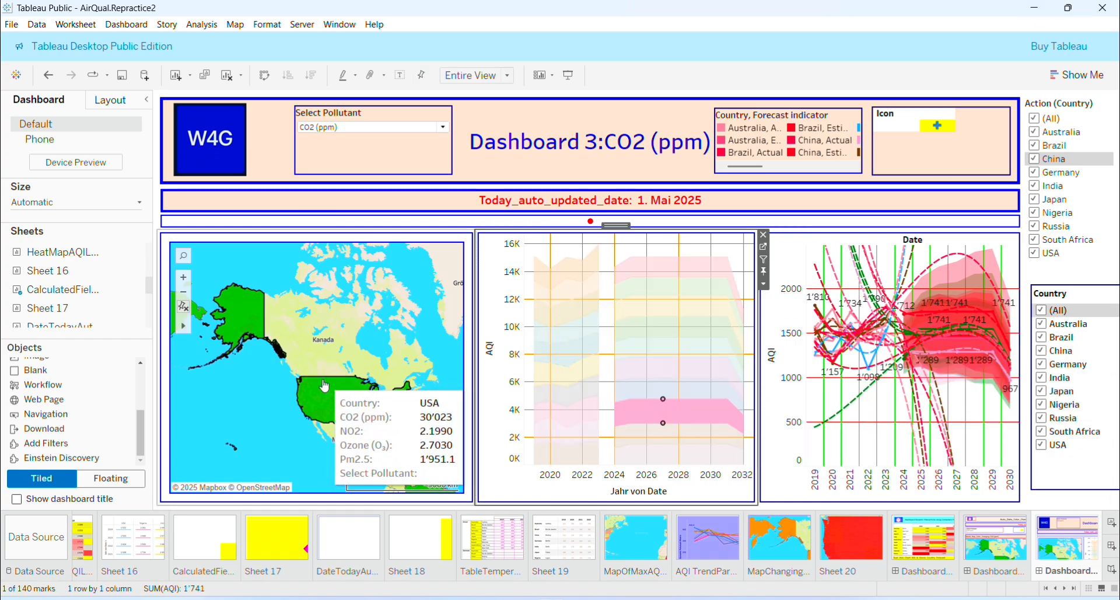
pyautogui.click(1035, 120)
pyautogui.click(1035, 226)
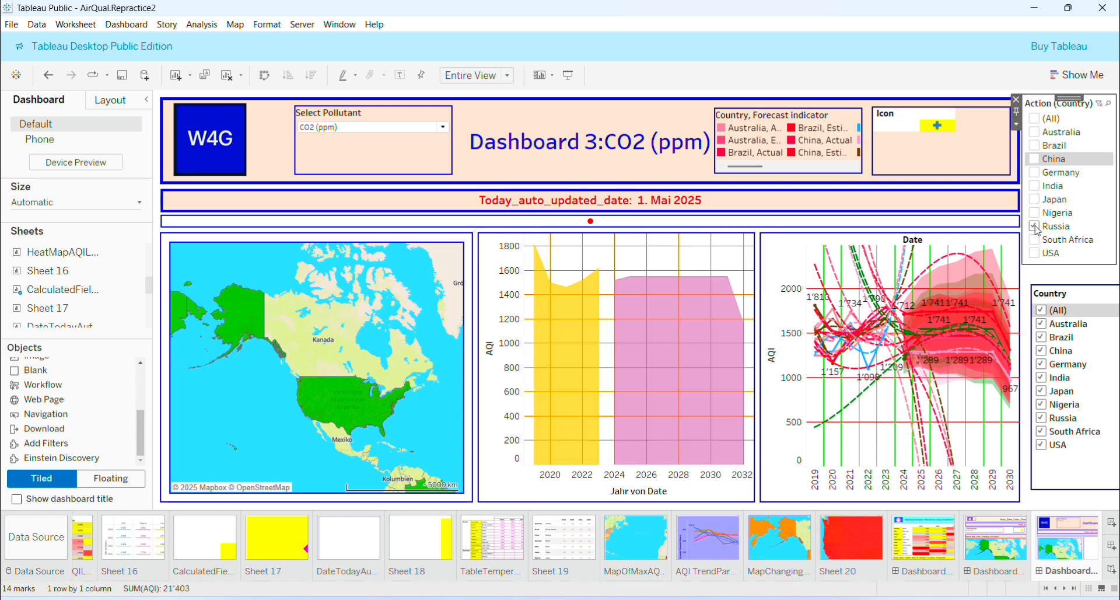
pyautogui.moveTo(278, 413); pyautogui.dragTo(286, 342)
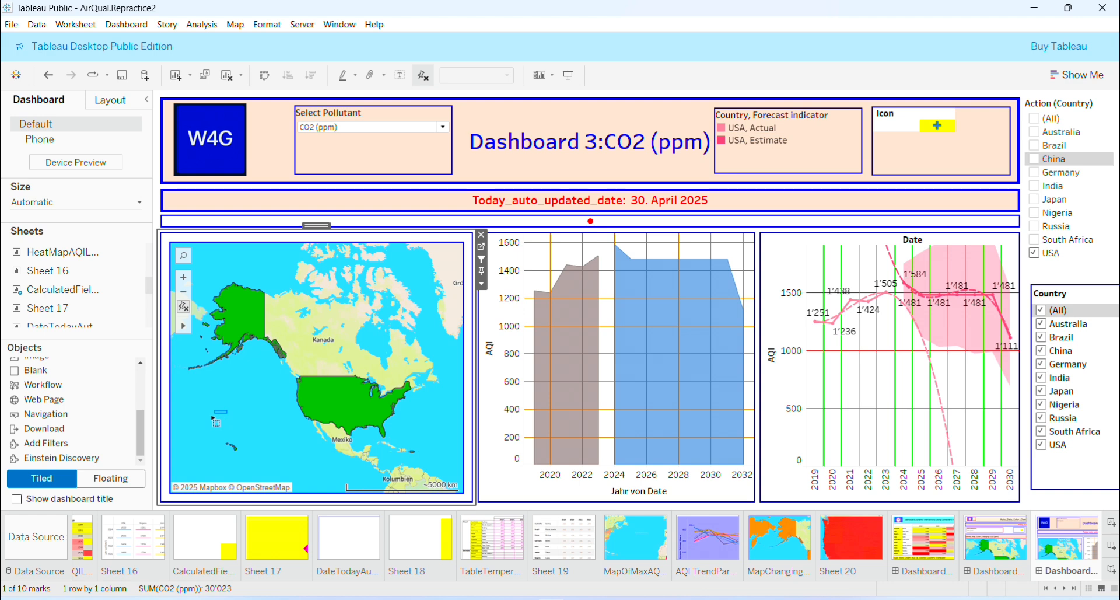
pyautogui.click(214, 418)
pyautogui.moveTo(185, 330)
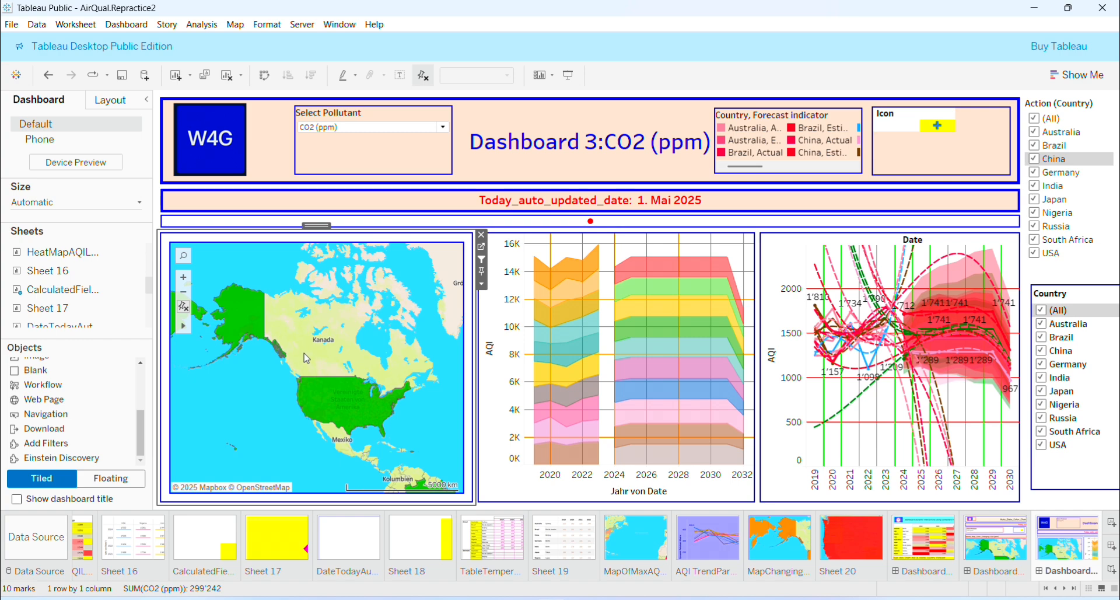
# - Set the Select Pollutant parameter to NO2 with the map showing Europe and Asia
pyautogui.moveTo(306, 358); pyautogui.dragTo(640, 362)
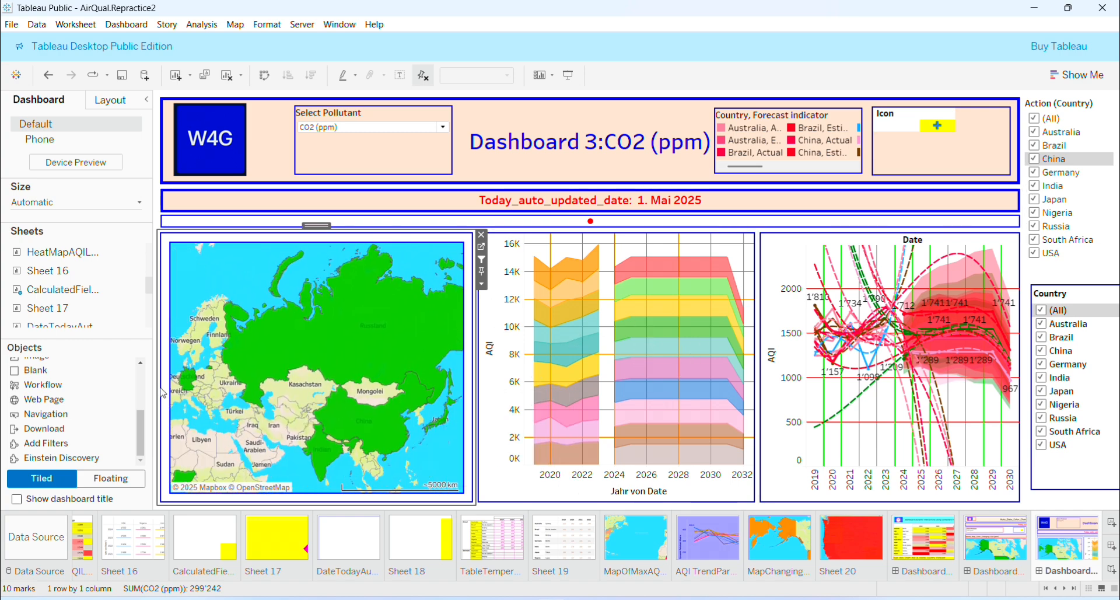
pyautogui.click(441, 126)
pyautogui.click(397, 182)
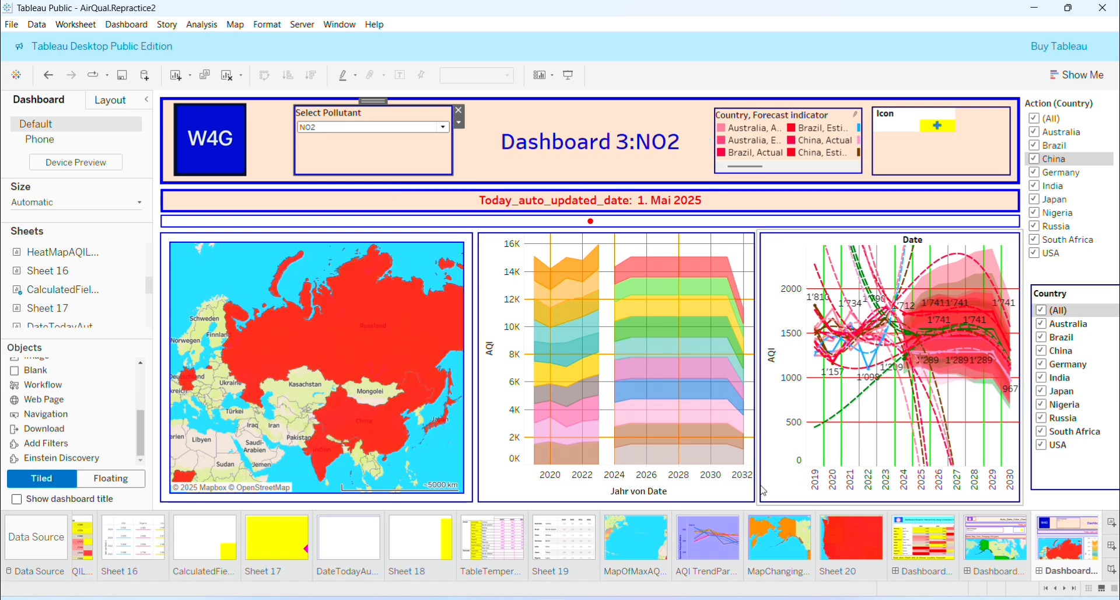
pyautogui.moveTo(865, 380)
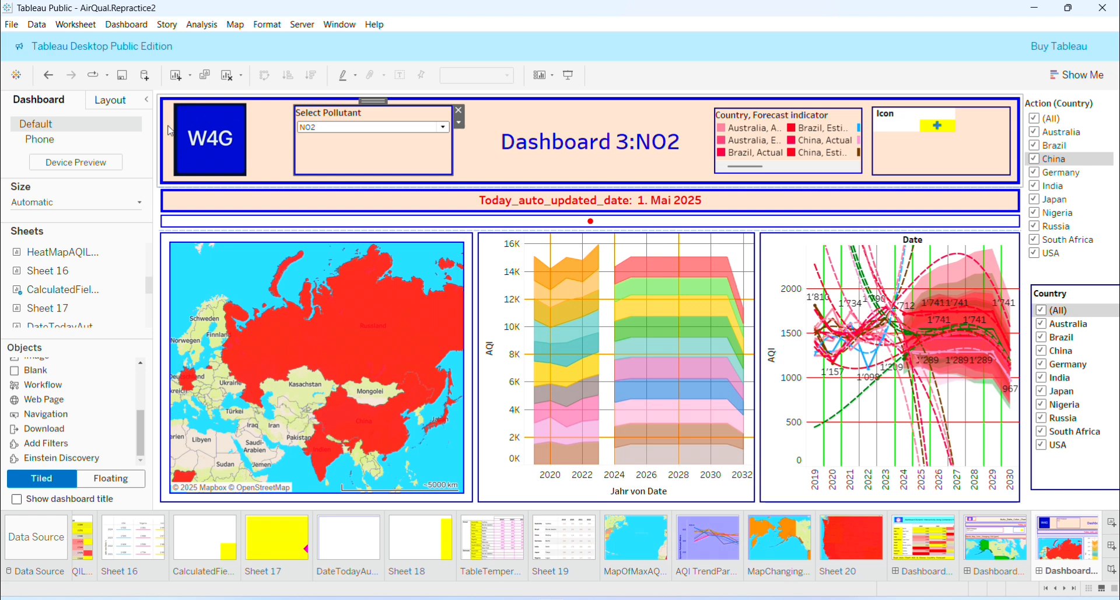
# - Make the floating W4G logo object in the dashboard header slightly smaller so it no longer overlaps the Select Pollutant control
pyautogui.click(555, 145)
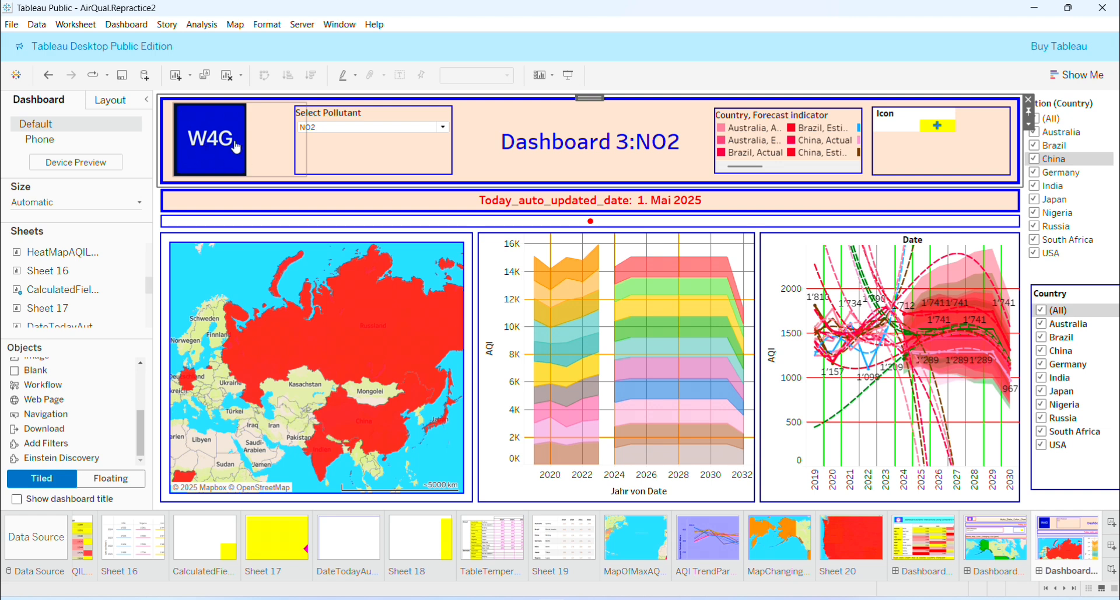
pyautogui.click(272, 155)
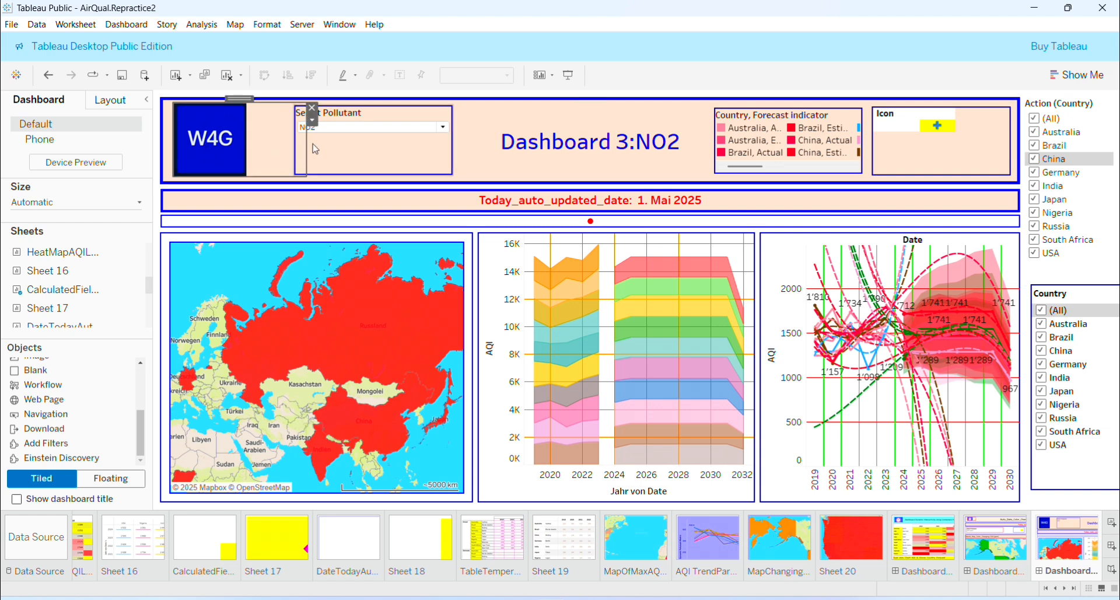
pyautogui.moveTo(302, 174); pyautogui.dragTo(290, 179)
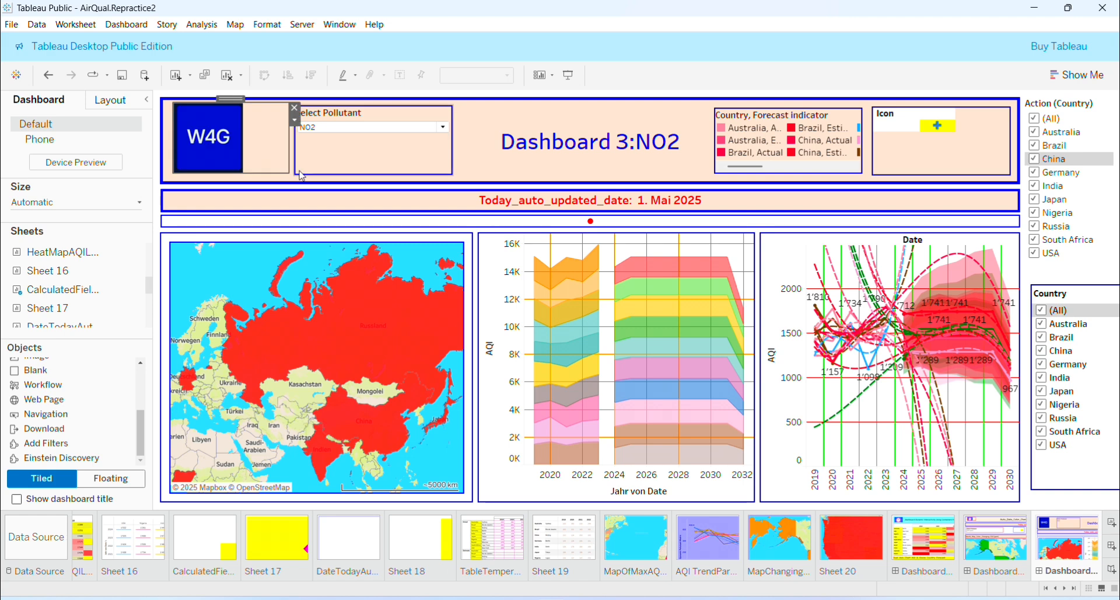
pyautogui.click(495, 177)
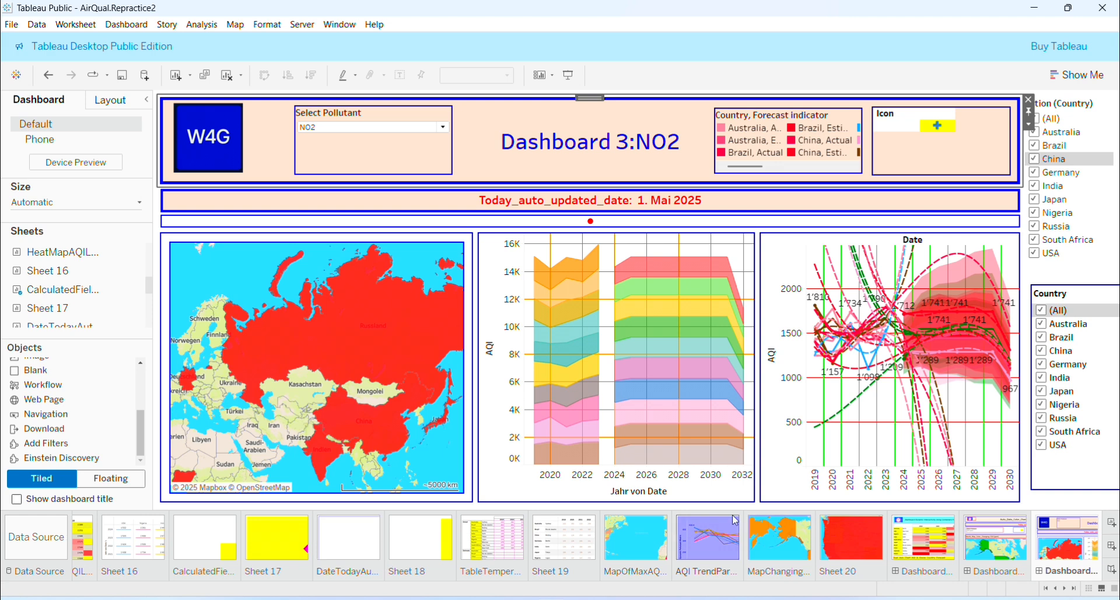
pyautogui.moveTo(595, 222)
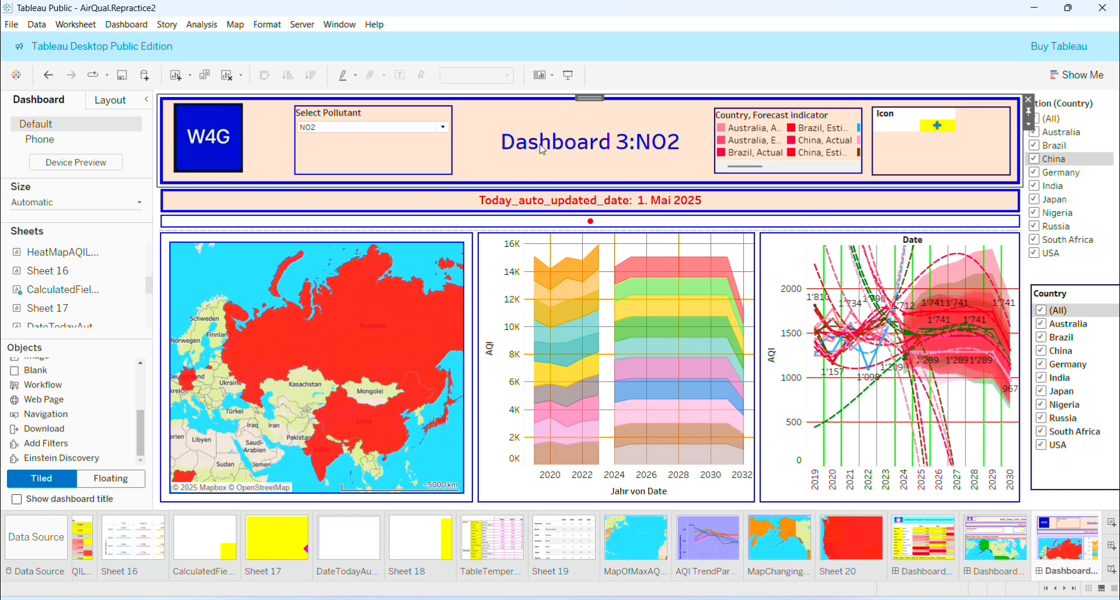
pyautogui.click(80, 25)
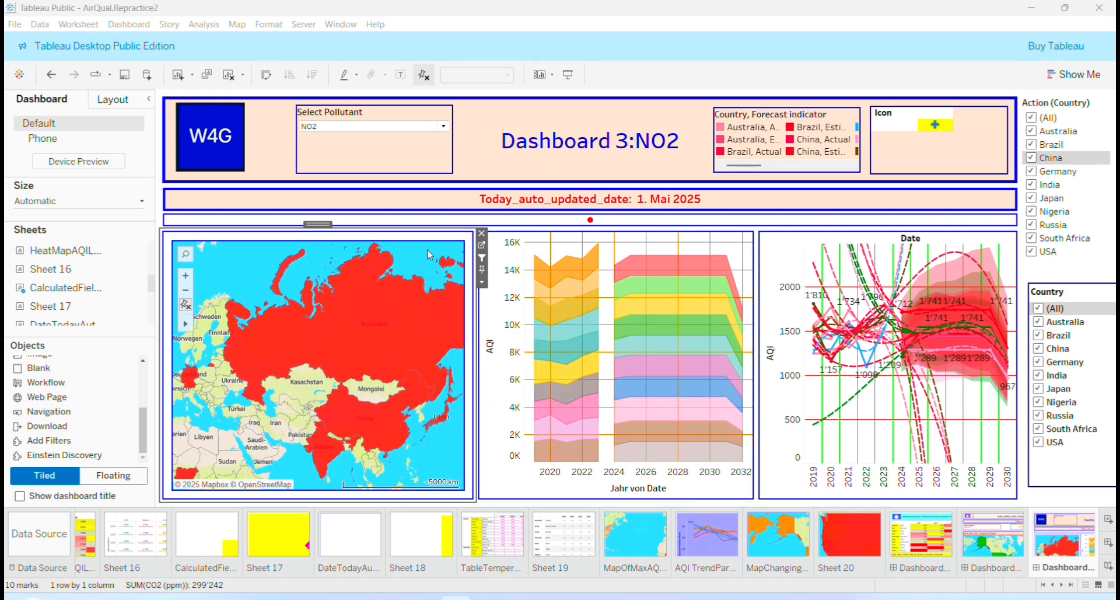
pyautogui.click(676, 244)
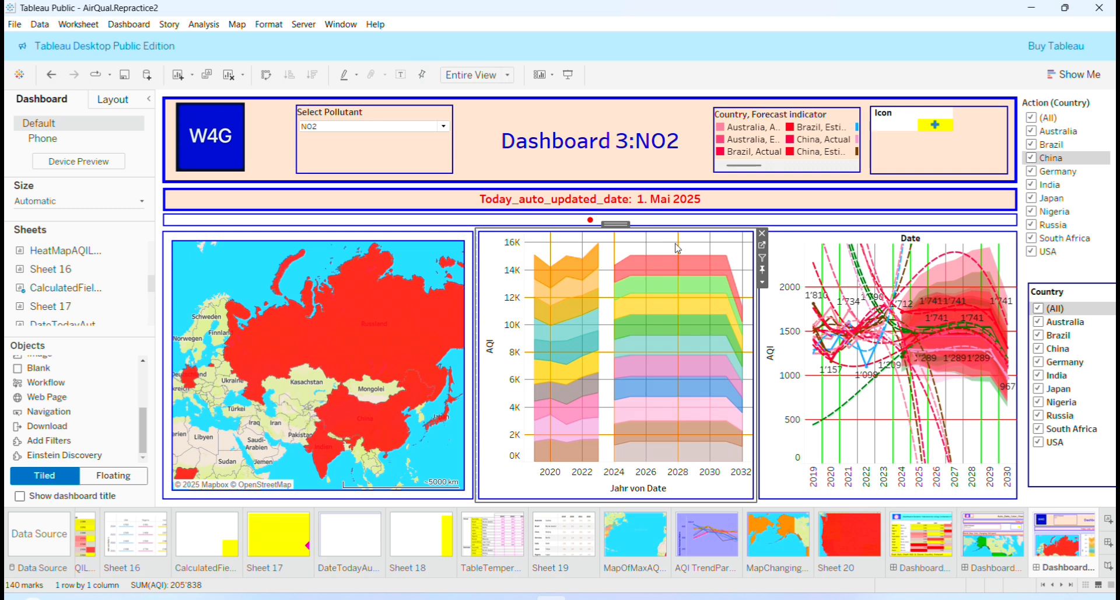
pyautogui.click(772, 257)
pyautogui.click(521, 153)
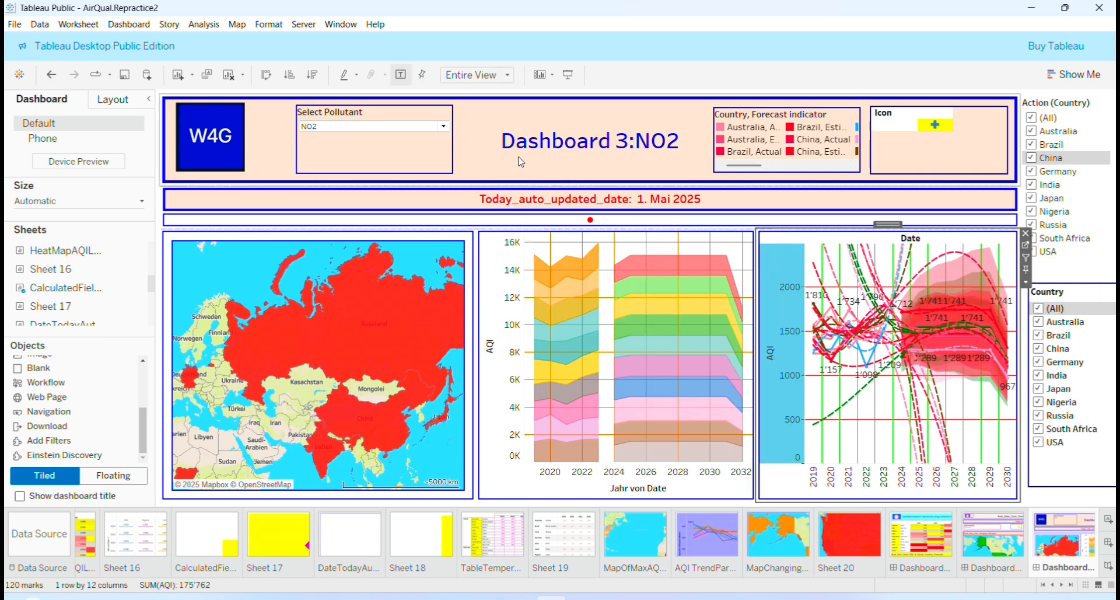
pyautogui.click(78, 26)
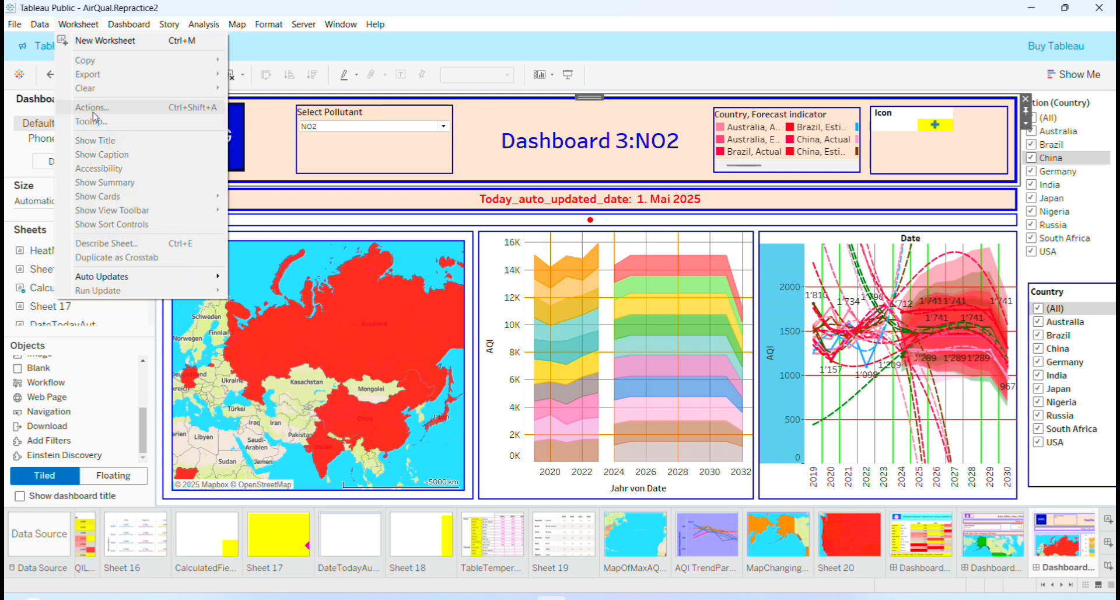
pyautogui.click(275, 321)
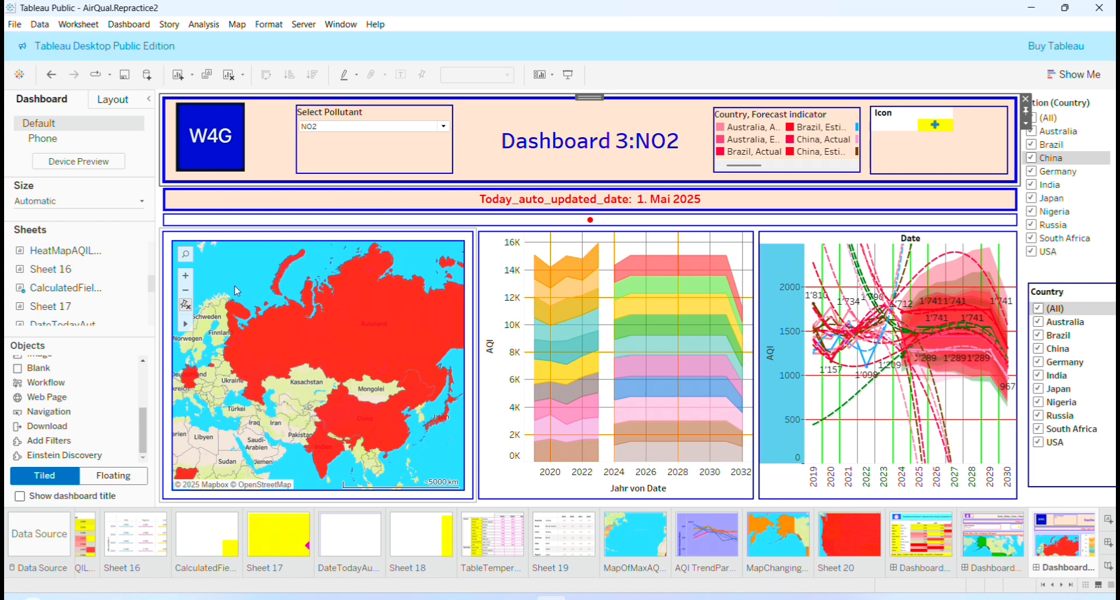
pyautogui.click(237, 290)
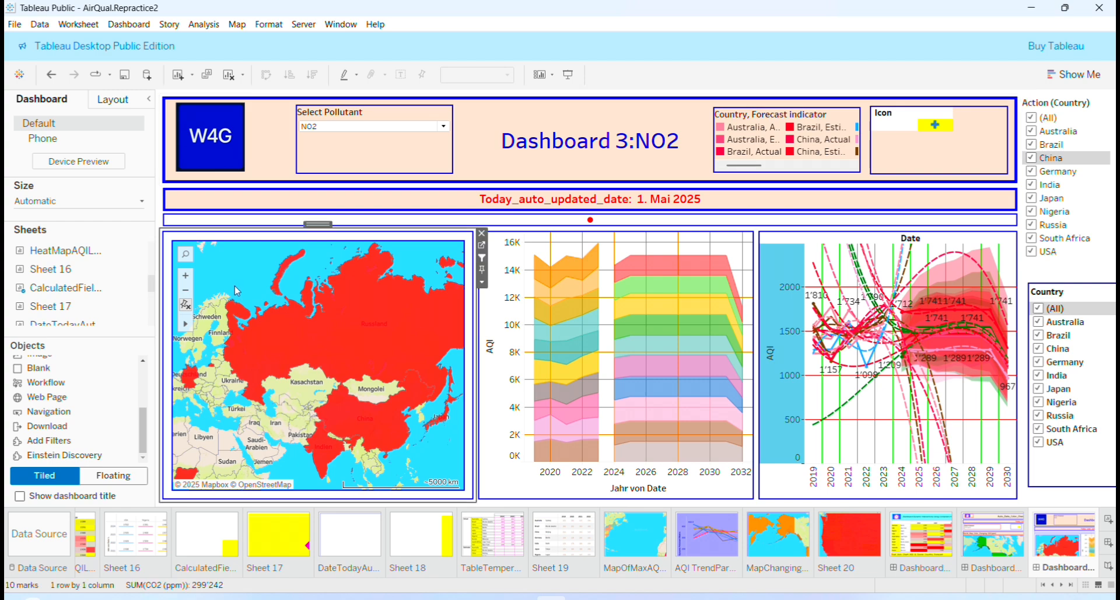
pyautogui.click(76, 25)
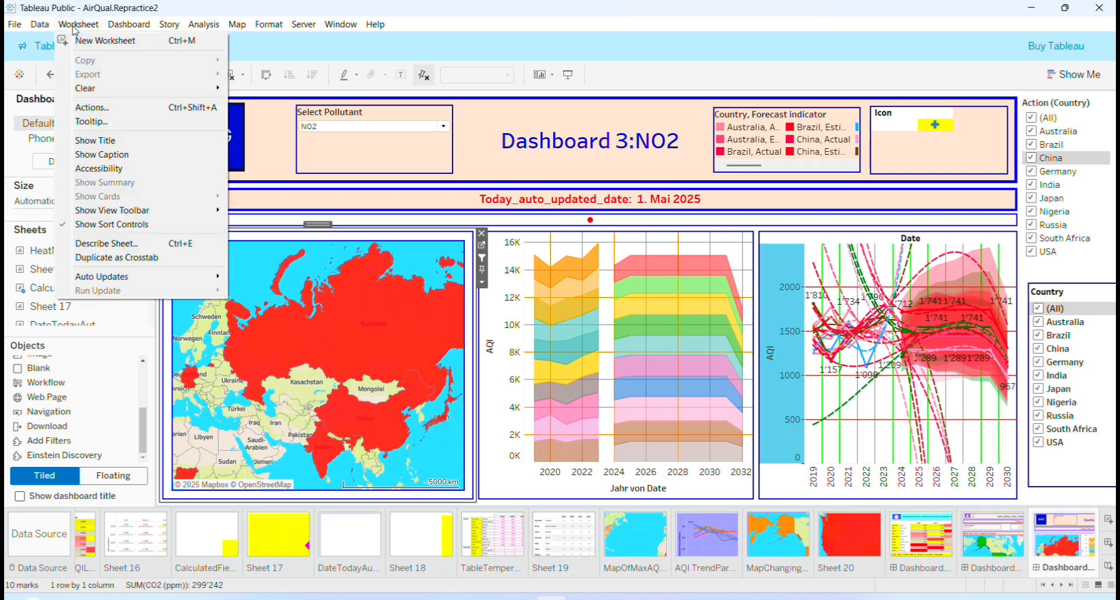
pyautogui.click(91, 108)
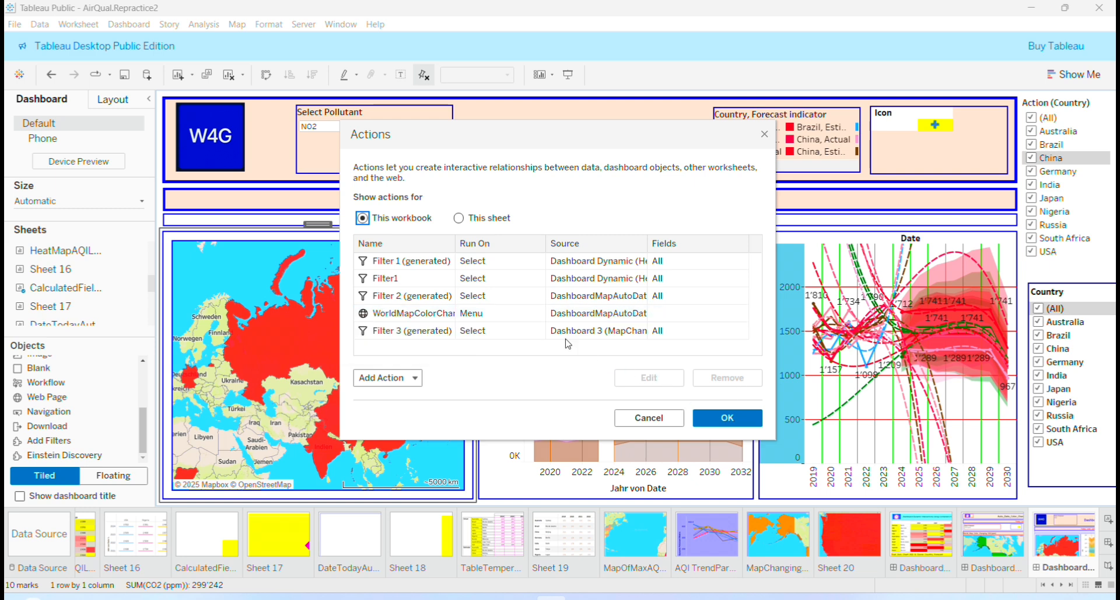
pyautogui.click(540, 320)
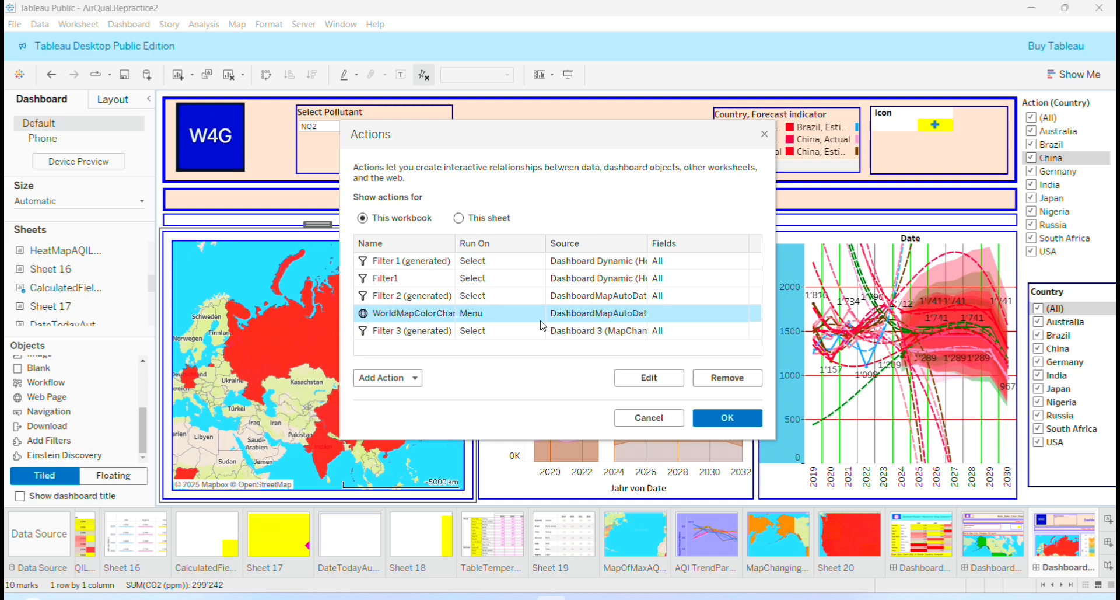
pyautogui.click(634, 379)
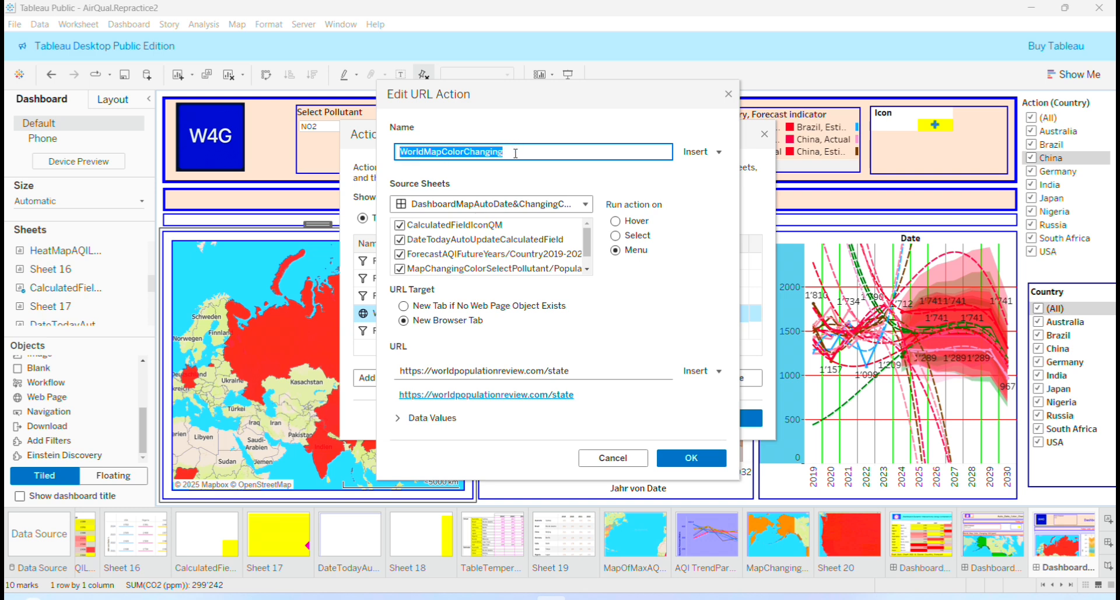
pyautogui.click(582, 373)
pyautogui.hotkey('ctrl', 'c')
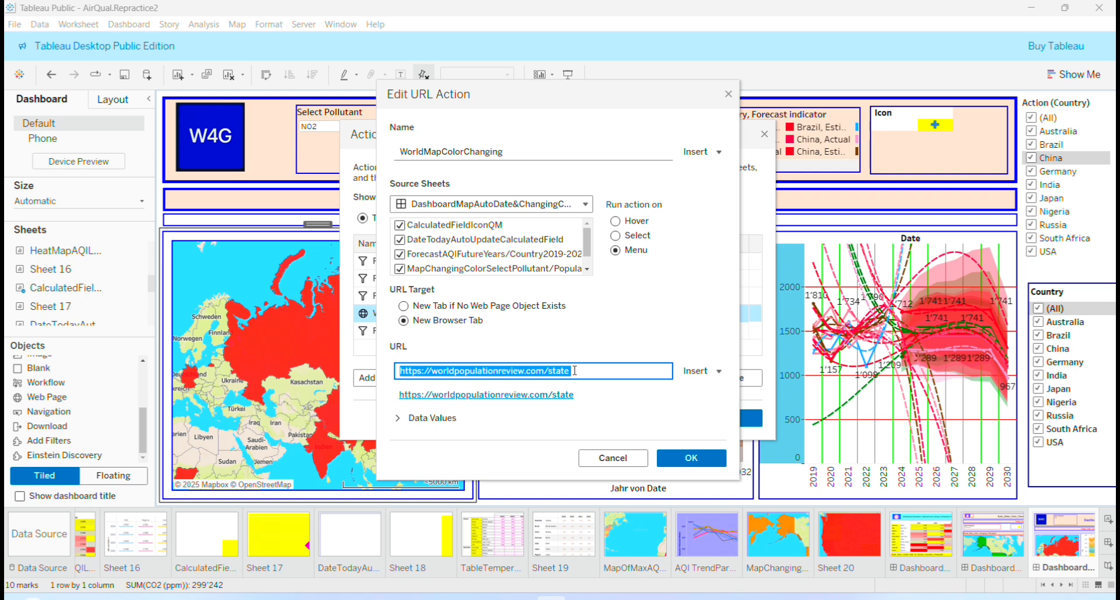
pyautogui.click(728, 95)
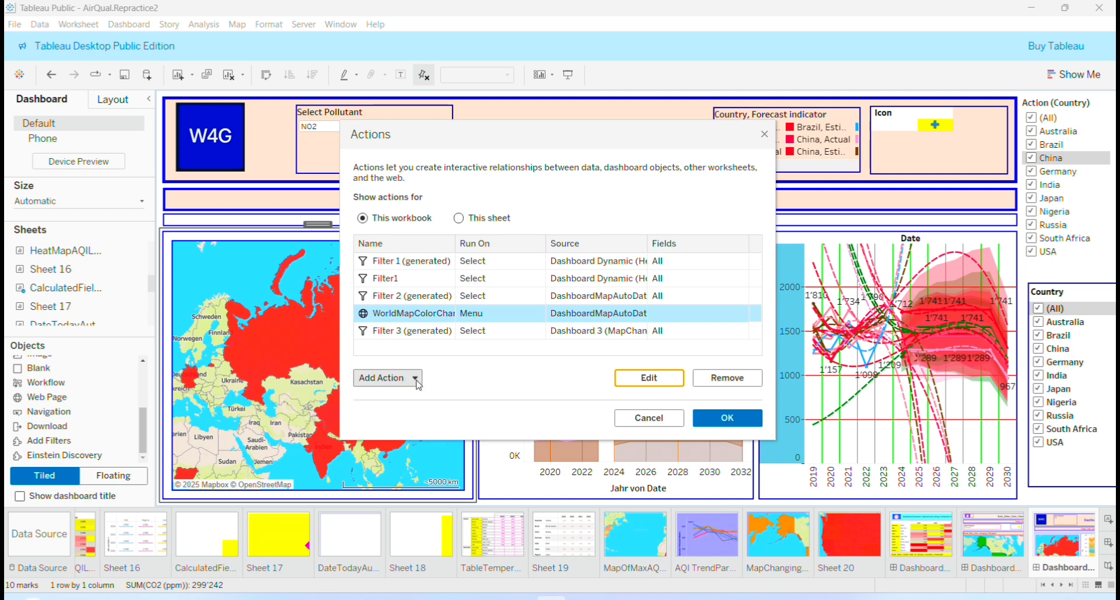
pyautogui.click(417, 379)
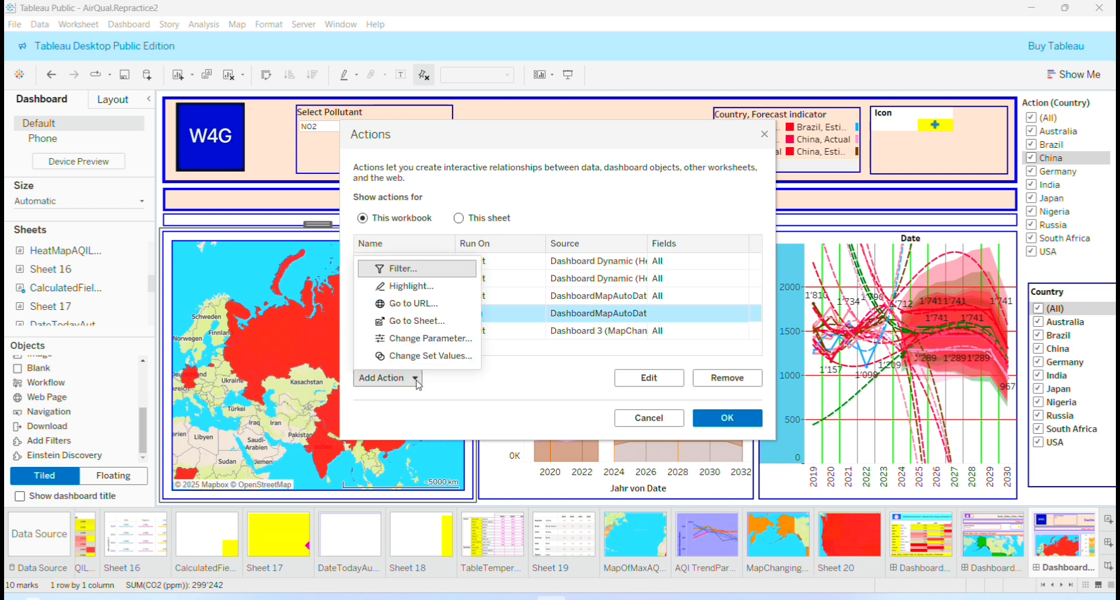
pyautogui.click(447, 304)
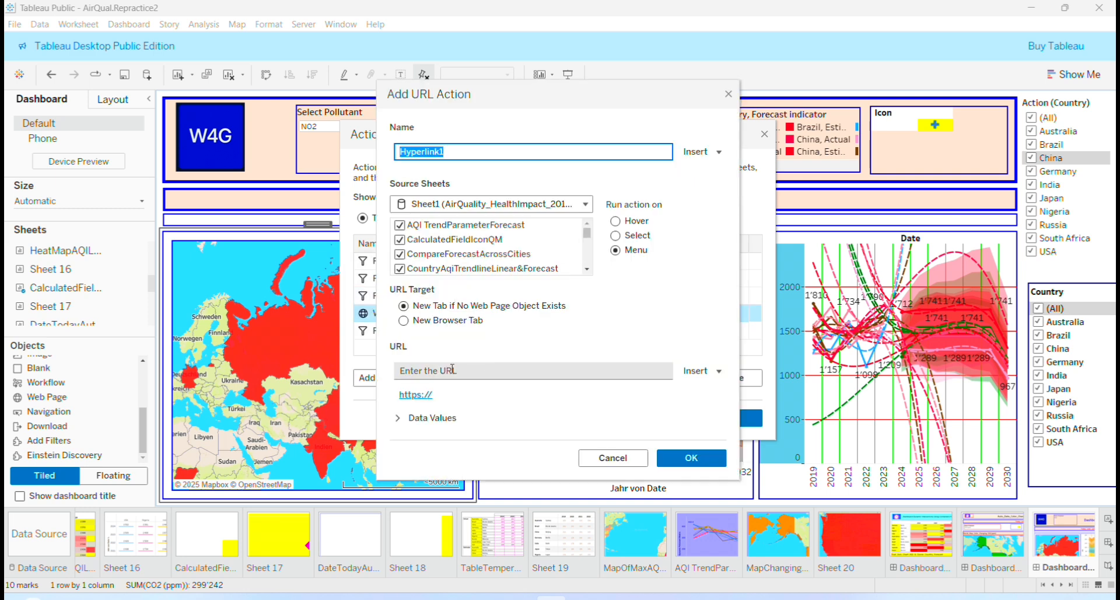
pyautogui.click(452, 369)
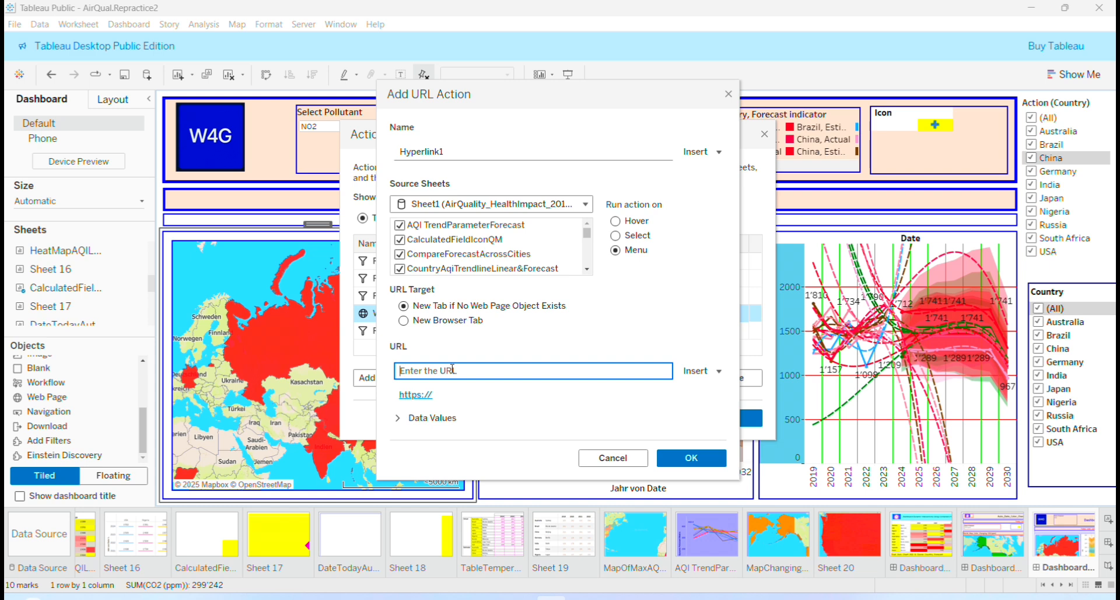
pyautogui.hotkey('ctrl', 'v')
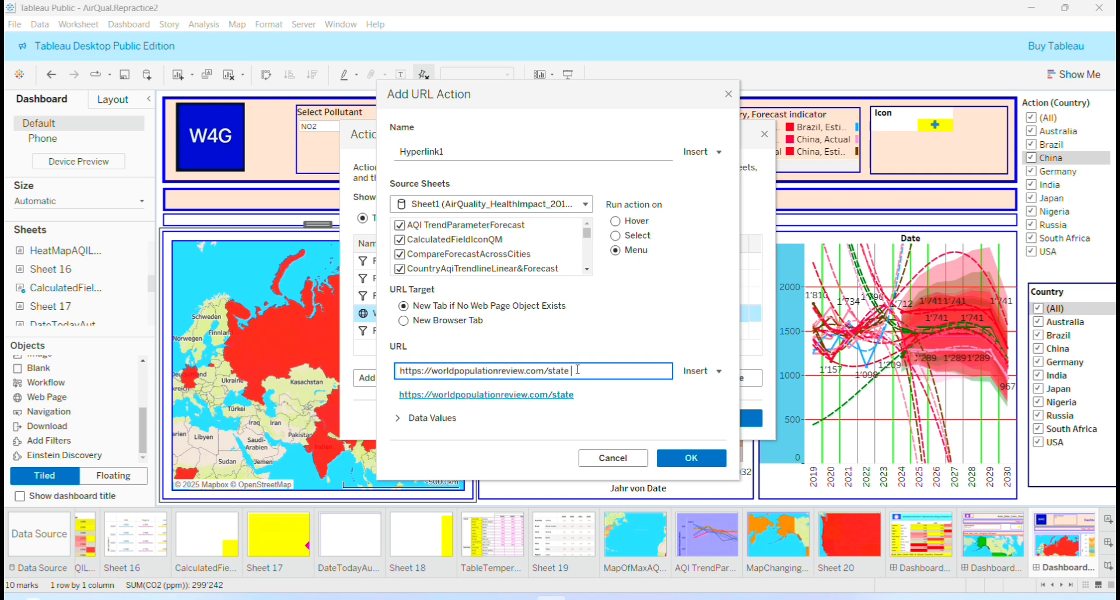
# - Name the new URL action worldMapInfo, set its URL target to New Browser Tab, and accept the actions
pyautogui.doubleClick(452, 150)
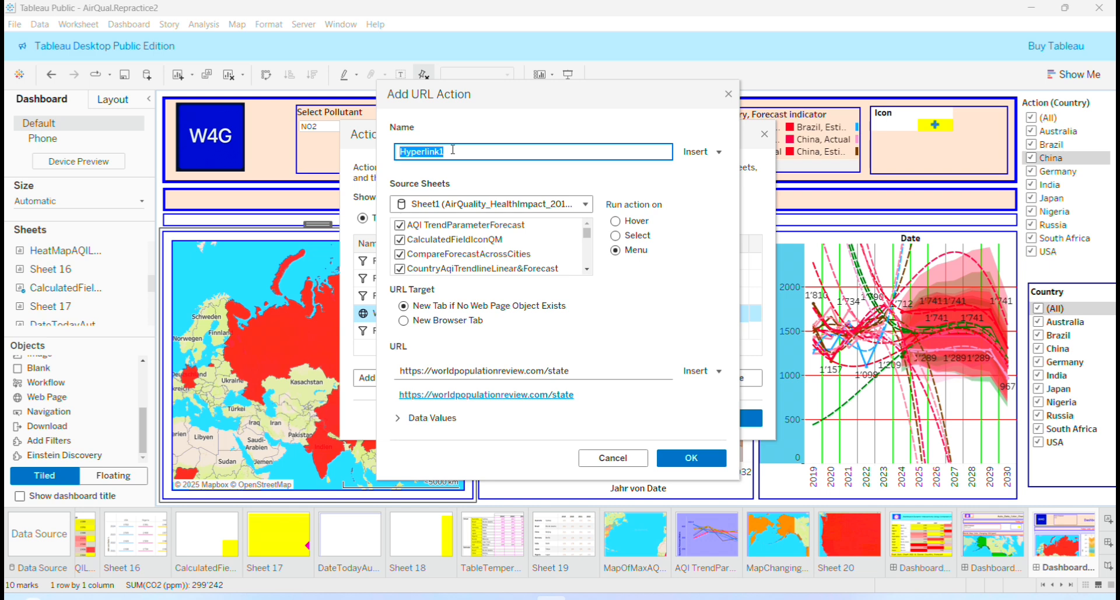
pyautogui.press('capslock')
pyautogui.write('w')
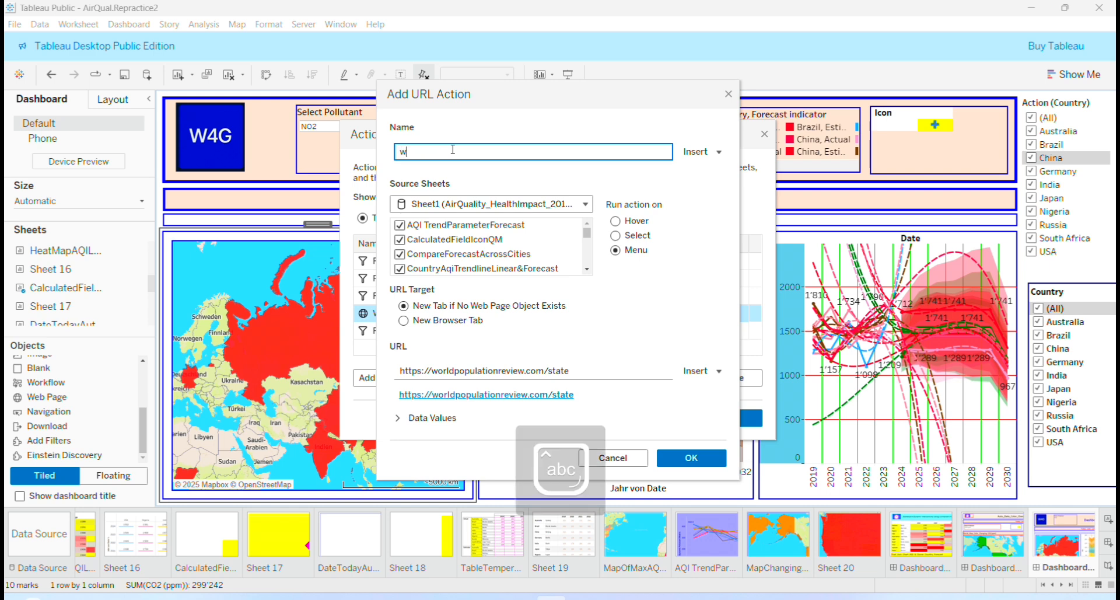
pyautogui.write('orldMapInfo')
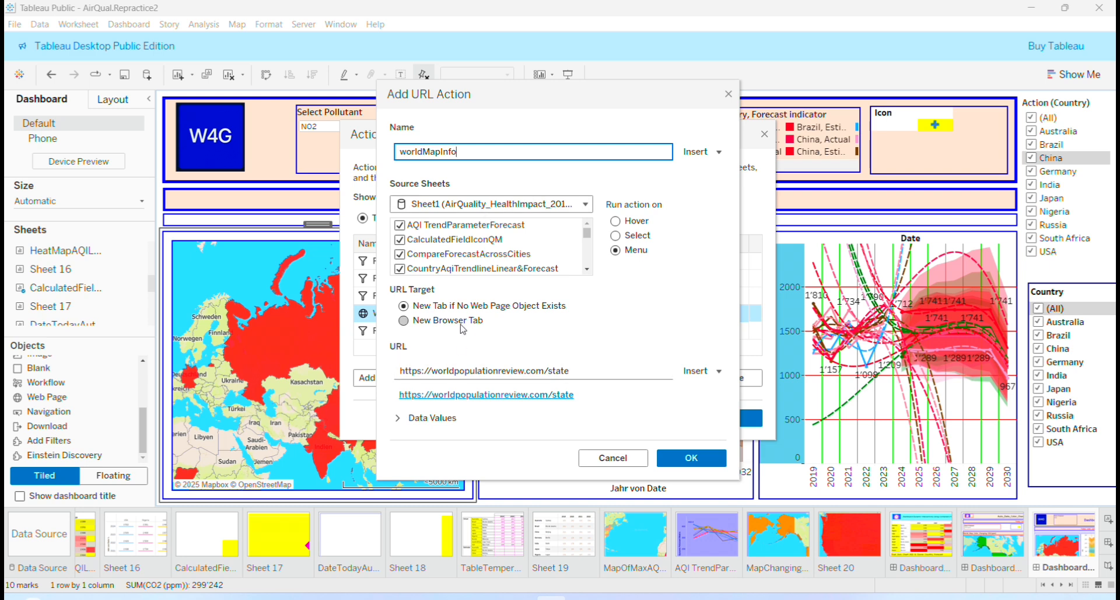
pyautogui.click(403, 321)
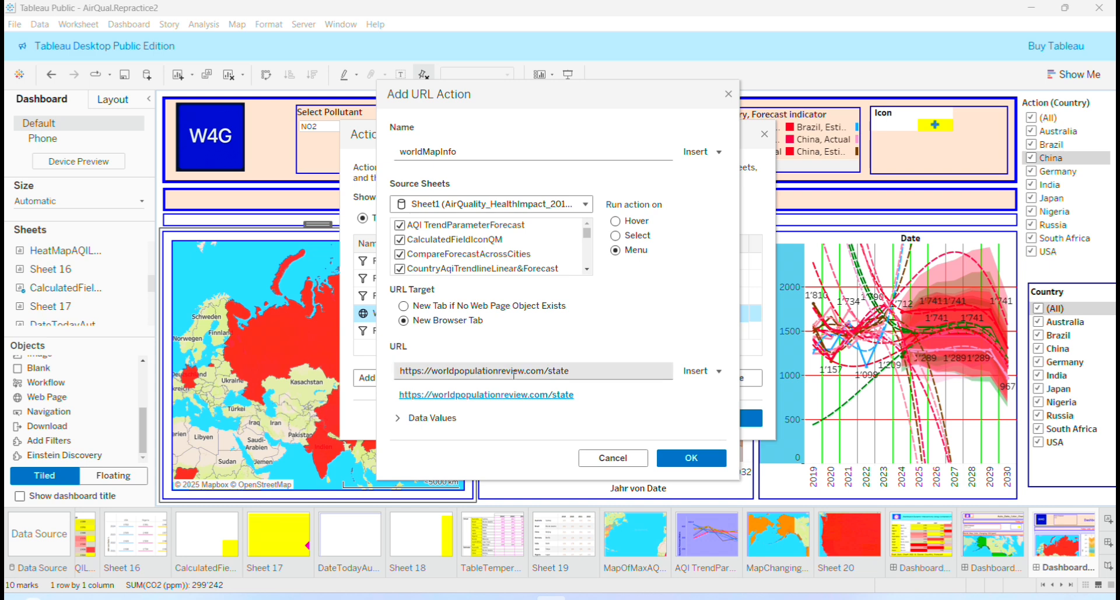
pyautogui.click(688, 460)
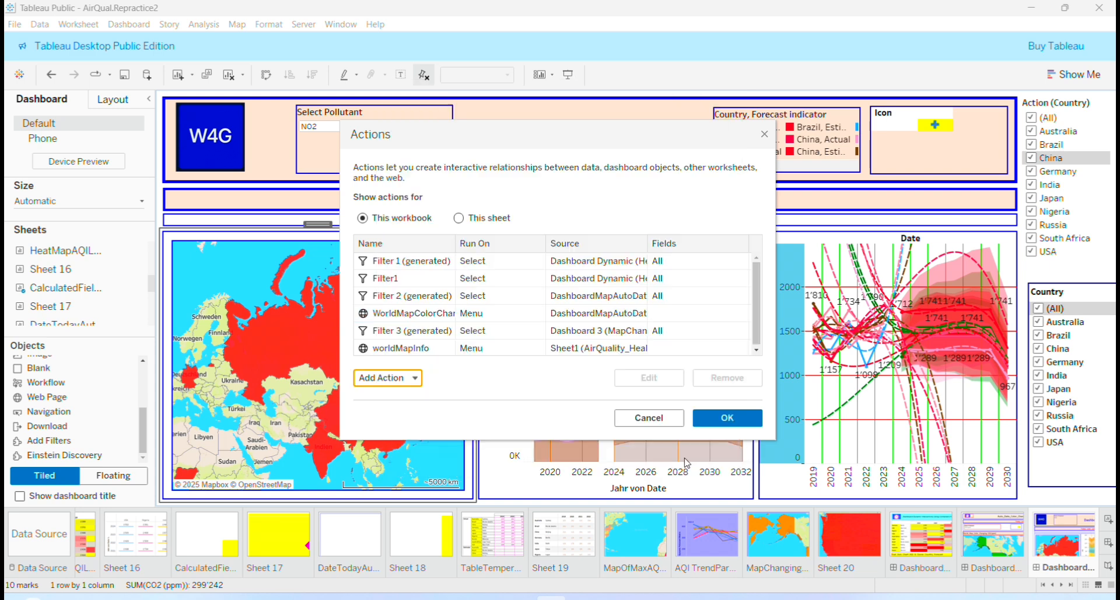
pyautogui.click(728, 418)
# - Test the worldMapInfo URL action by selecting Russia on the dashboard map and following its link in the tooltip
pyautogui.moveTo(375, 321)
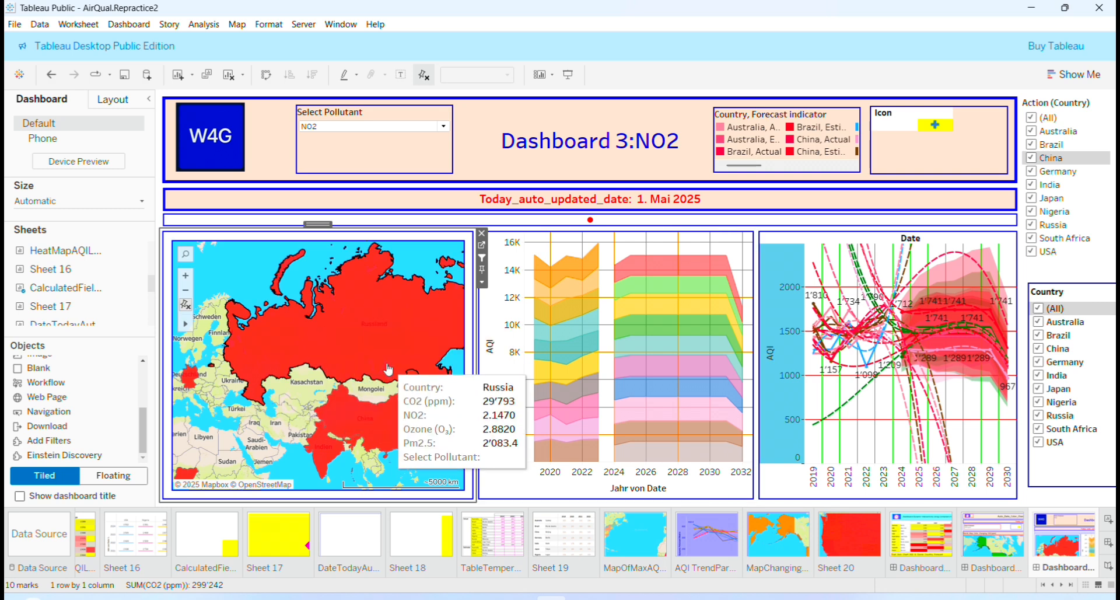
pyautogui.click(350, 344)
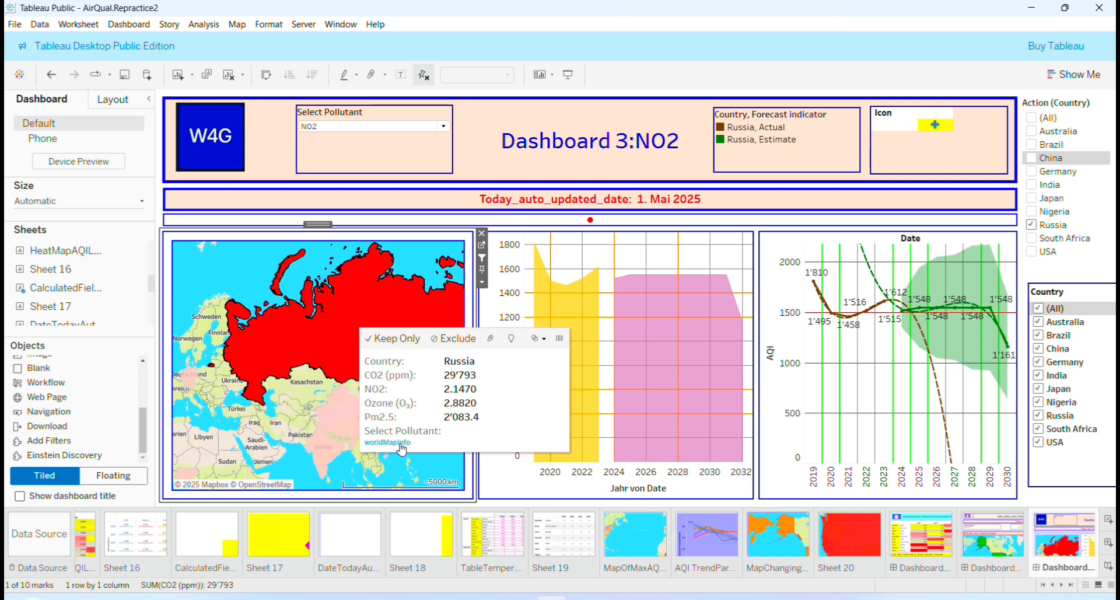
pyautogui.click(388, 442)
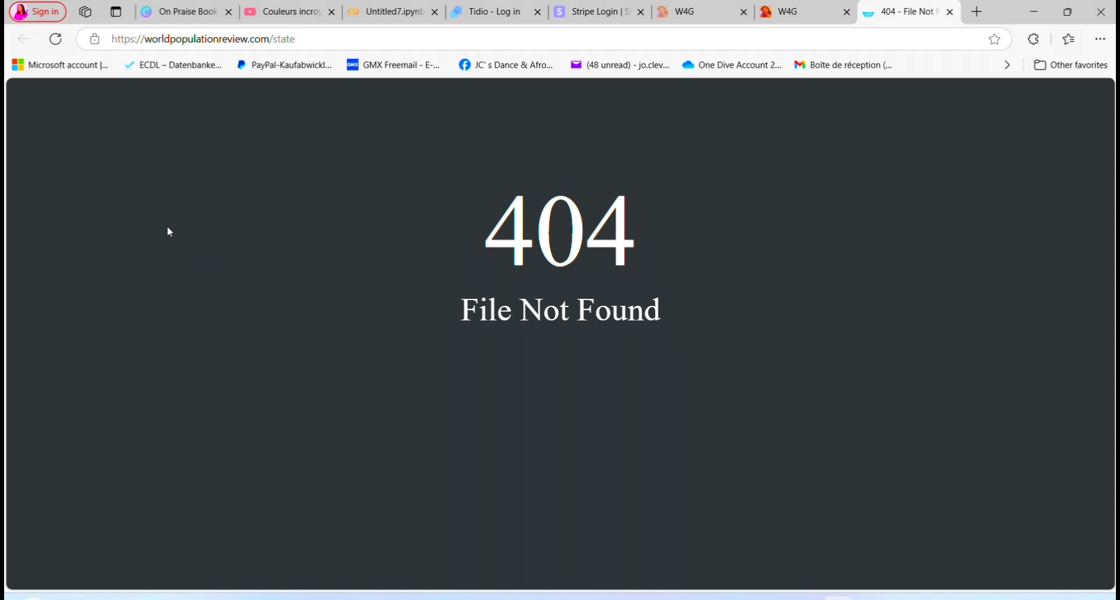
pyautogui.click(301, 39)
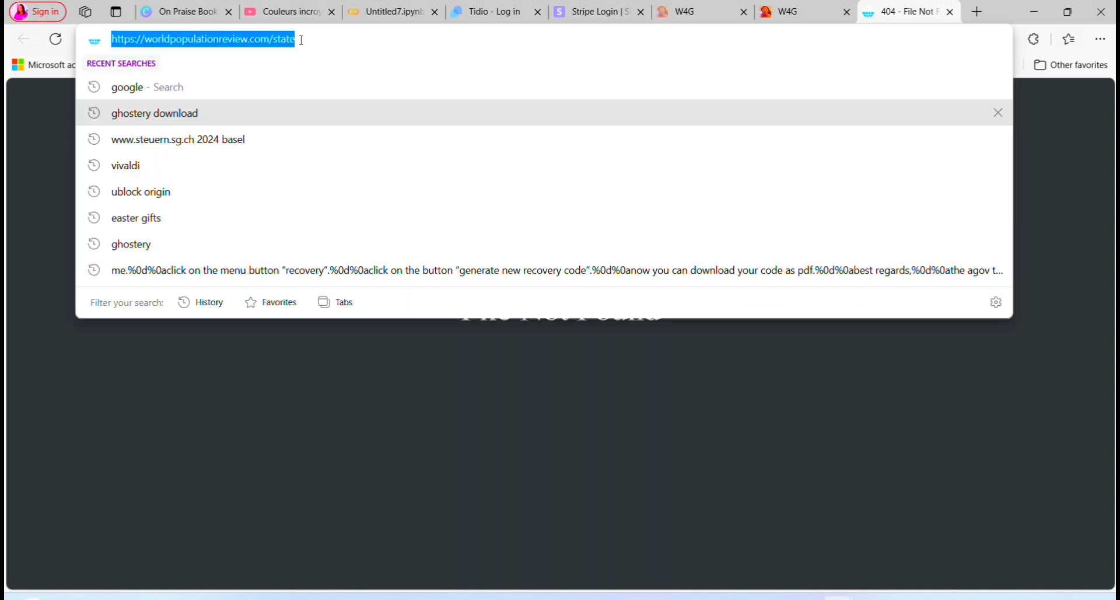
pyautogui.click(301, 39)
pyautogui.press('BackSpace')
pyautogui.press('BackSpace')
pyautogui.press('BackSpace')
pyautogui.press('BackSpace')
pyautogui.press('BackSpace')
pyautogui.press('BackSpace')
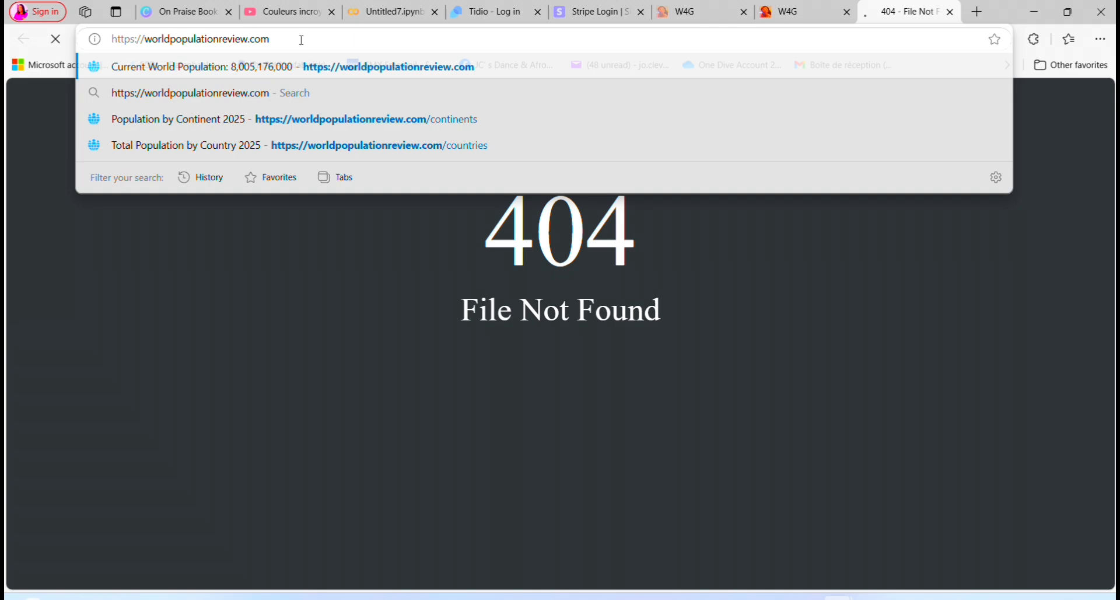
pyautogui.press('Return')
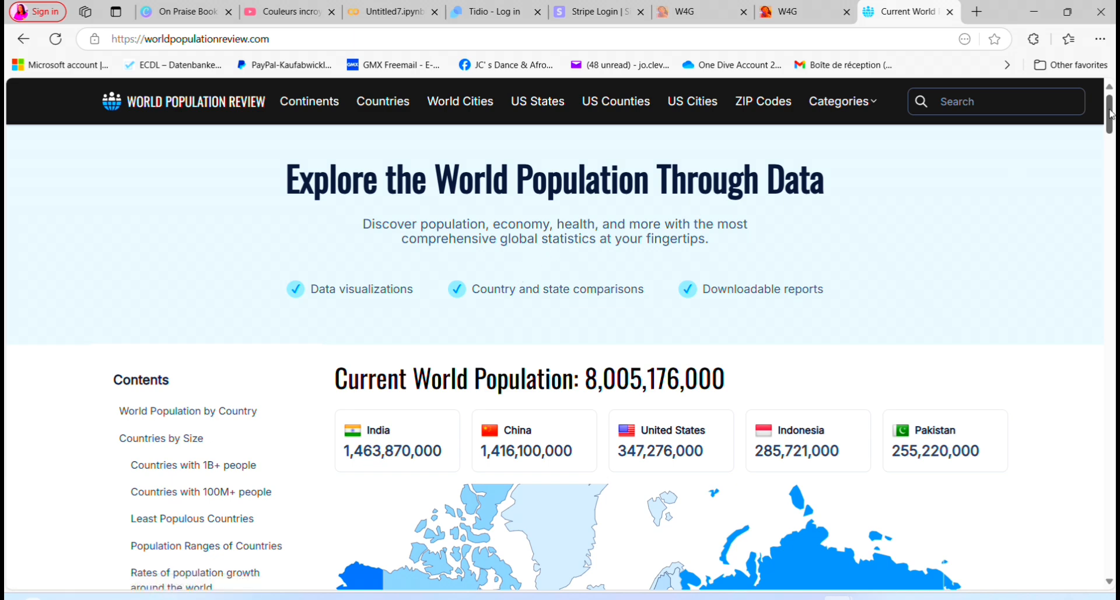
# - Look over the current world population map and search the site for "religions"
pyautogui.scroll(-1, 1111, 112)
pyautogui.moveTo(1113, 110)
pyautogui.mouseDown()
pyautogui.moveTo(1112, 163)
pyautogui.moveTo(1113, 108)
pyautogui.moveTo(1112, 138)
pyautogui.moveTo(1113, 123)
pyautogui.mouseUp()
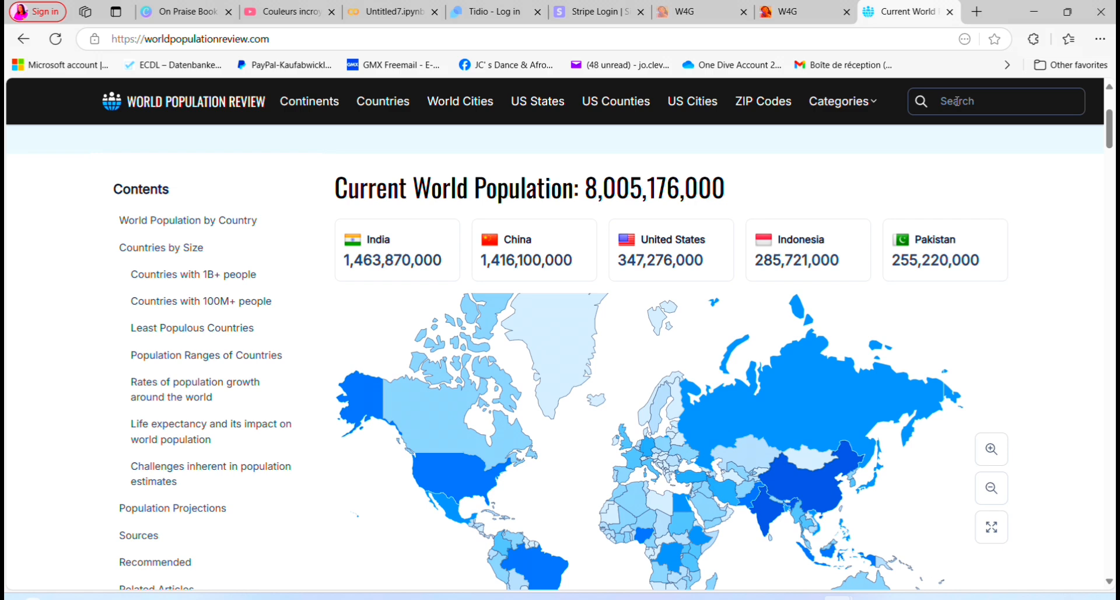
pyautogui.write('religions')
pyautogui.press('Return')
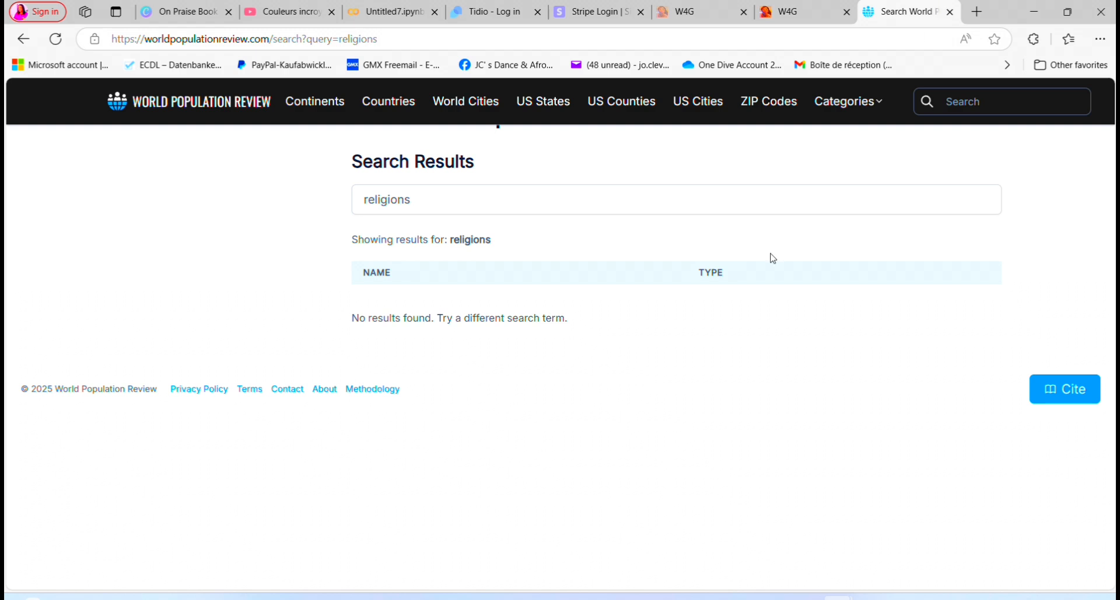
# - Search the site for "Religion" and open the Religion By Country ranking
pyautogui.click(968, 107)
pyautogui.press('capslock')
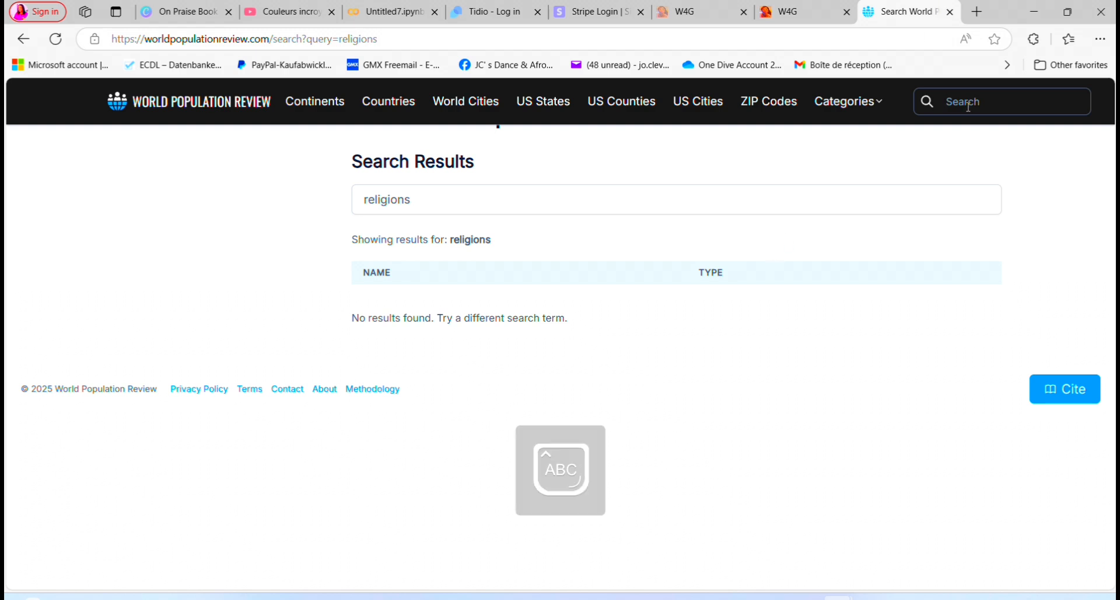
pyautogui.write('R')
pyautogui.press('capslock')
pyautogui.write('eligion')
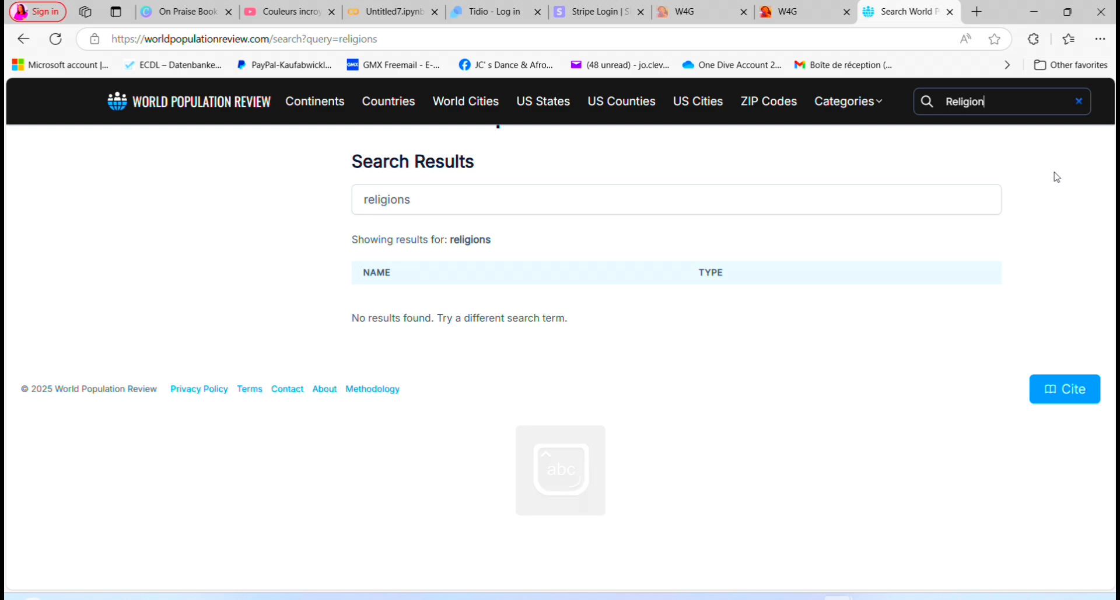
pyautogui.press('Return')
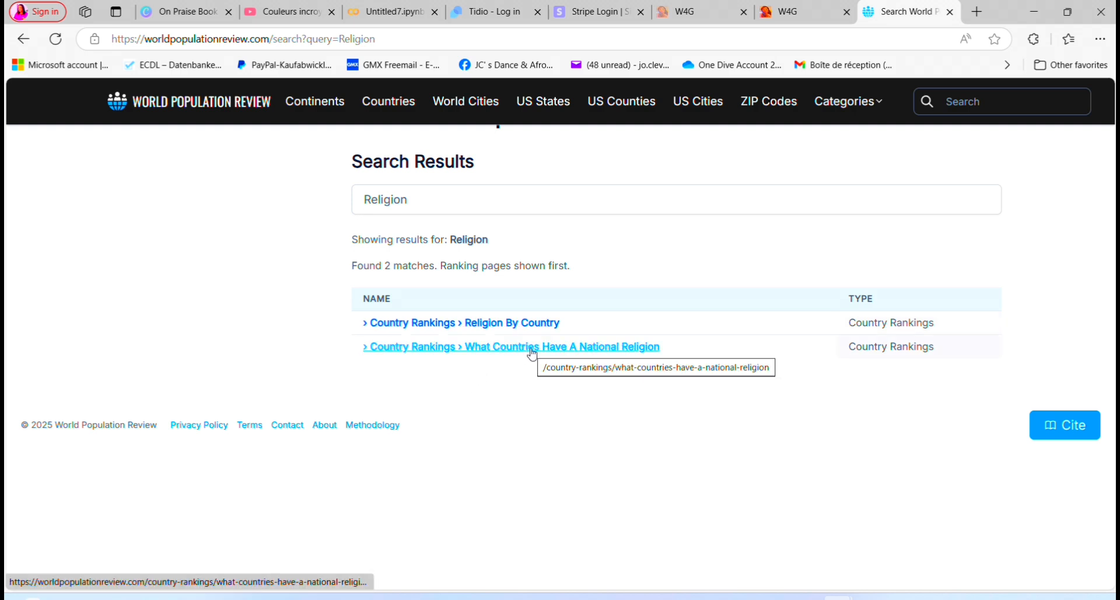
pyautogui.click(508, 323)
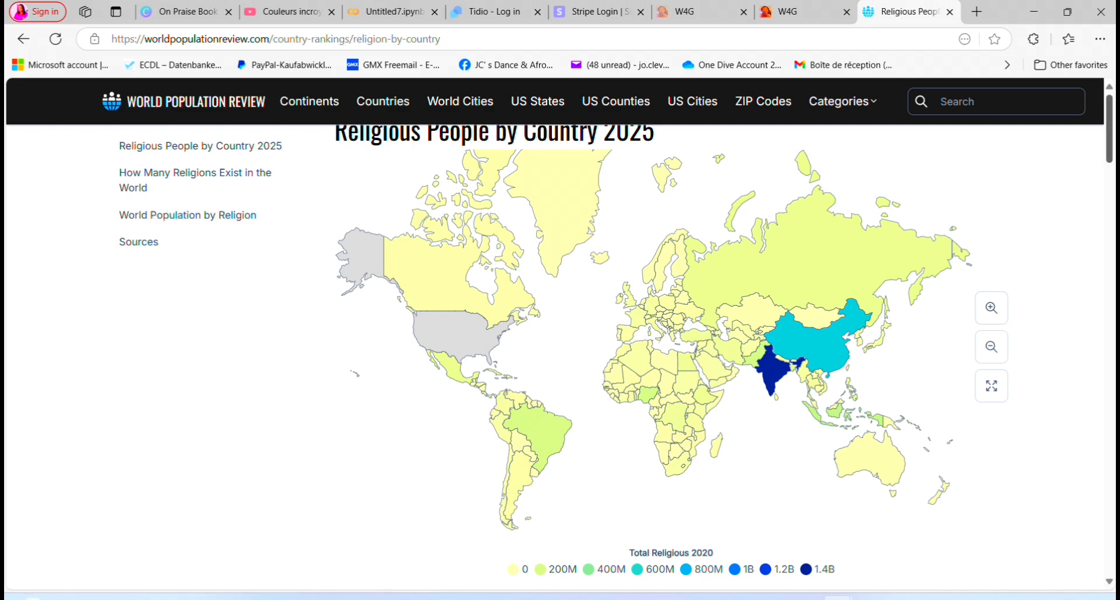
# - Examine the religion-by-country world map, the most religious countries and the 2020 table of followers per religion
pyautogui.scroll(-6, 1110, 123)
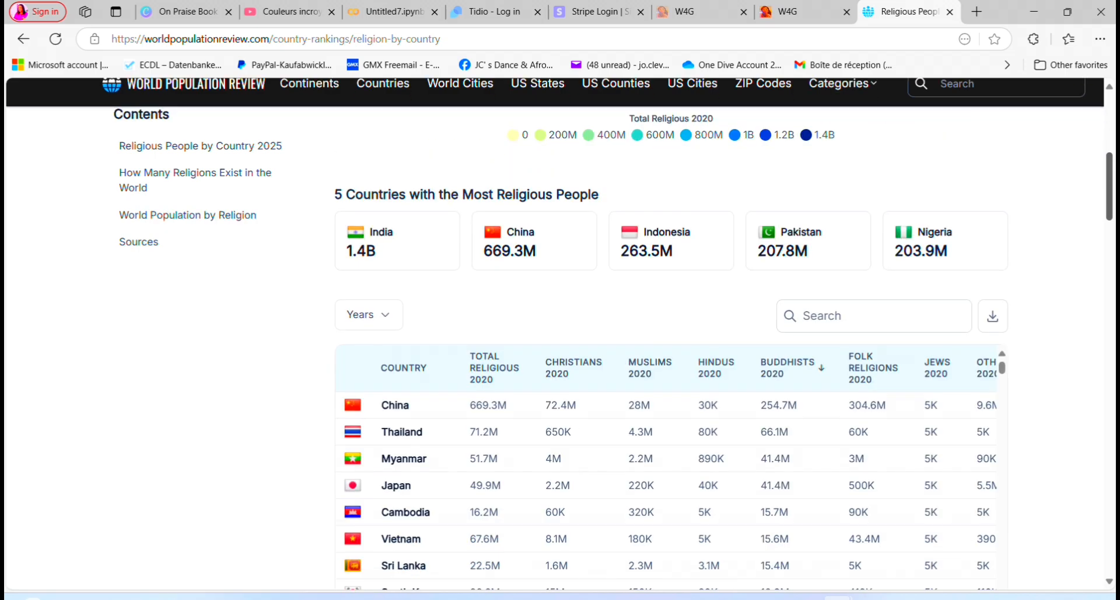
pyautogui.scroll(5, 671, 332)
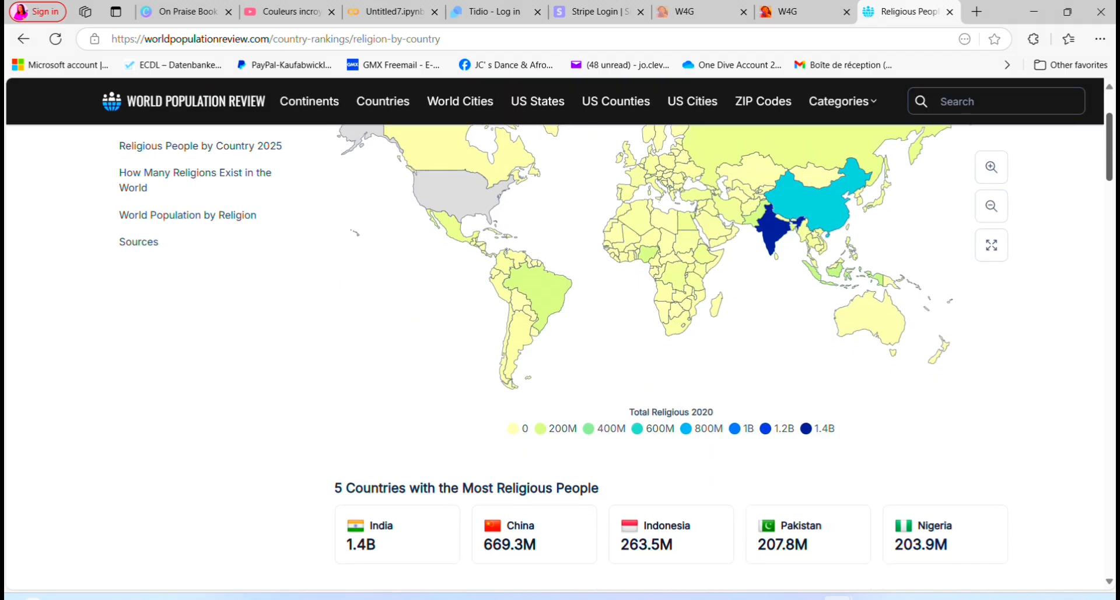
pyautogui.scroll(-1, 671, 333)
pyautogui.scroll(-2, 671, 333)
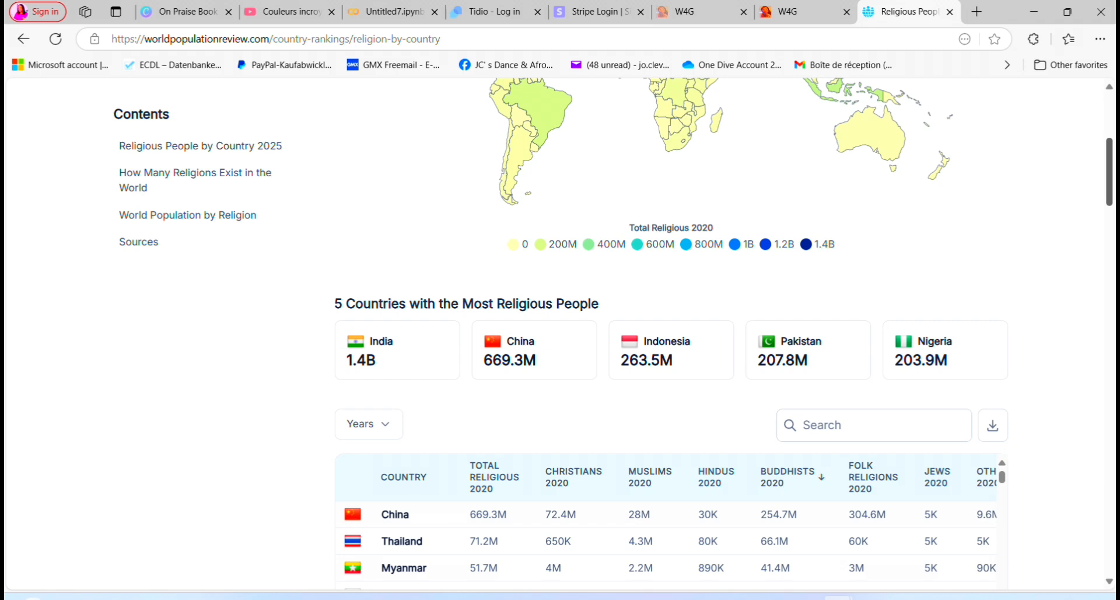
pyautogui.scroll(-2, 671, 333)
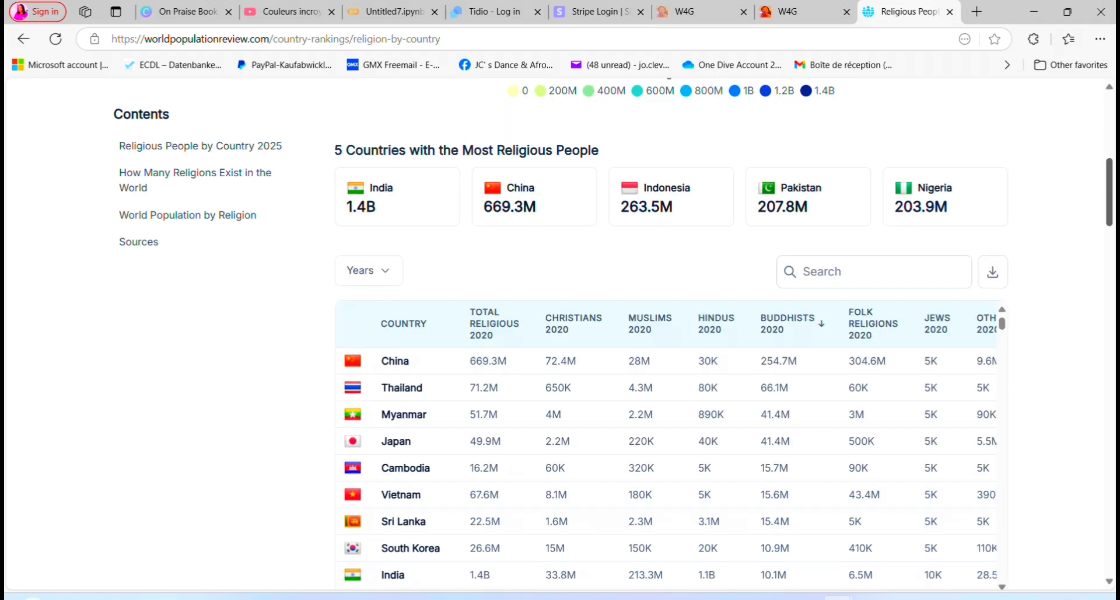
pyautogui.scroll(-1, 672, 333)
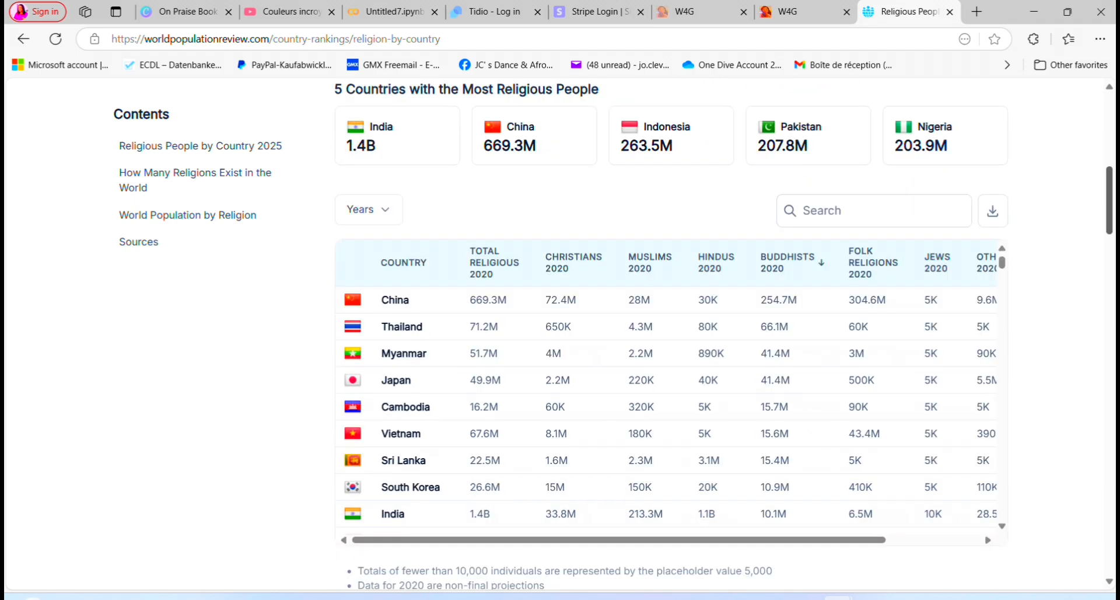
pyautogui.scroll(-1, 822, 204)
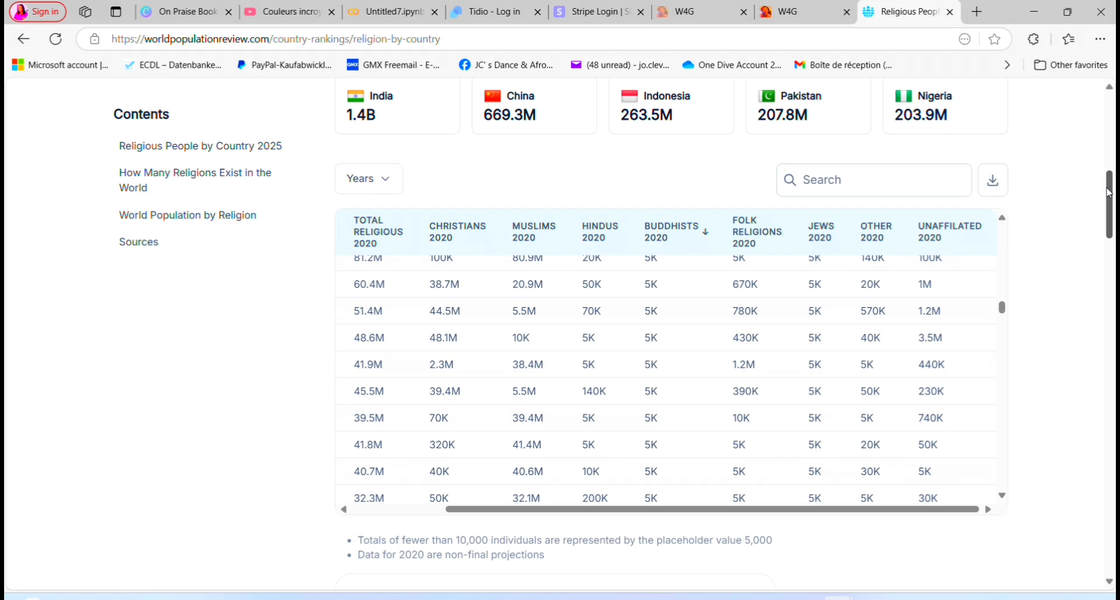
pyautogui.moveTo(1110, 190); pyautogui.dragTo(697, 194)
pyautogui.moveTo(1109, 183); pyautogui.dragTo(1113, 52)
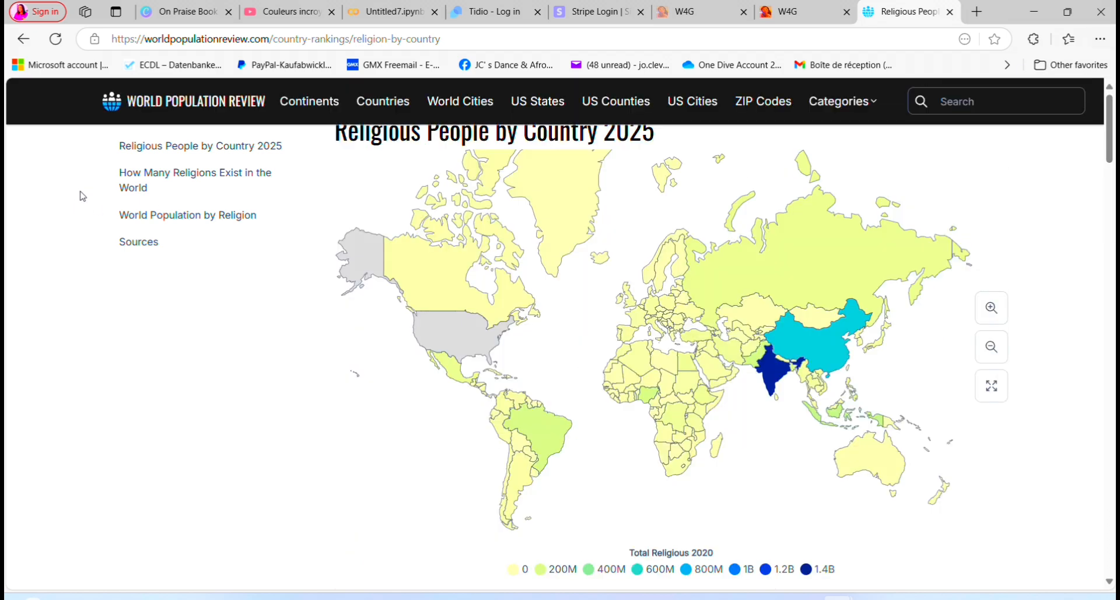
# - View the Religious People by Country 2025 and How Many Religions Exist in the World sections, and review the country table again
pyautogui.click(197, 152)
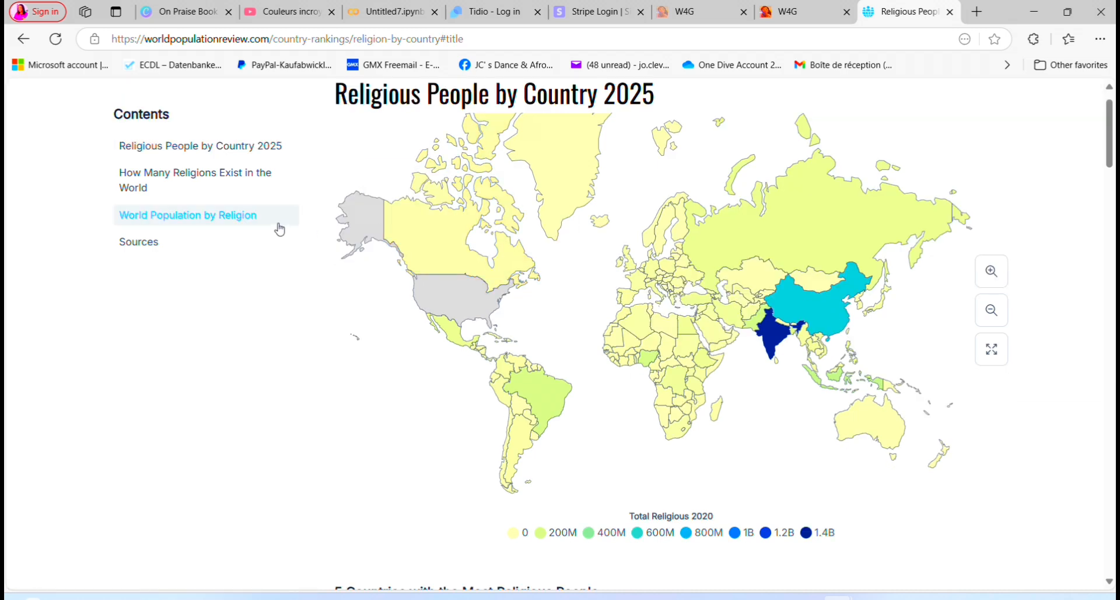
pyautogui.click(255, 185)
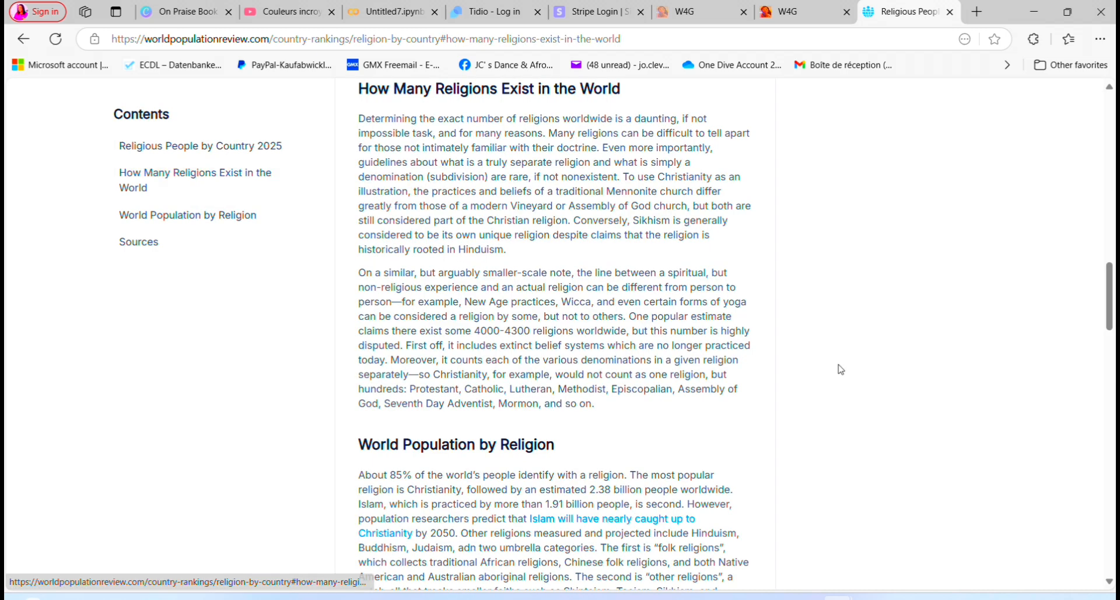
pyautogui.moveTo(1110, 274); pyautogui.dragTo(1108, 174)
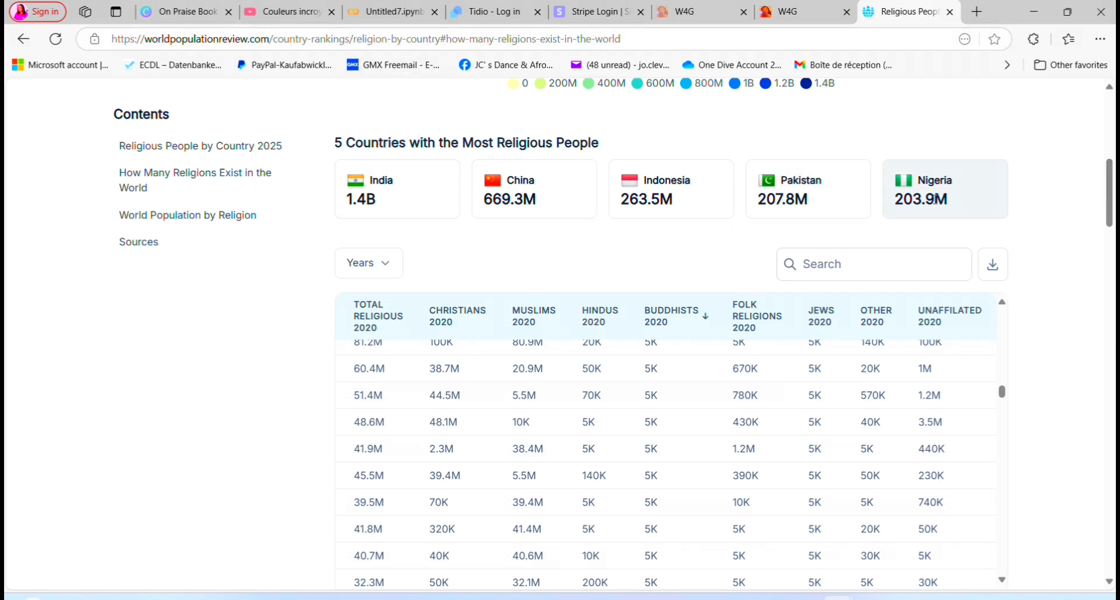
pyautogui.moveTo(1111, 174); pyautogui.dragTo(1112, 190)
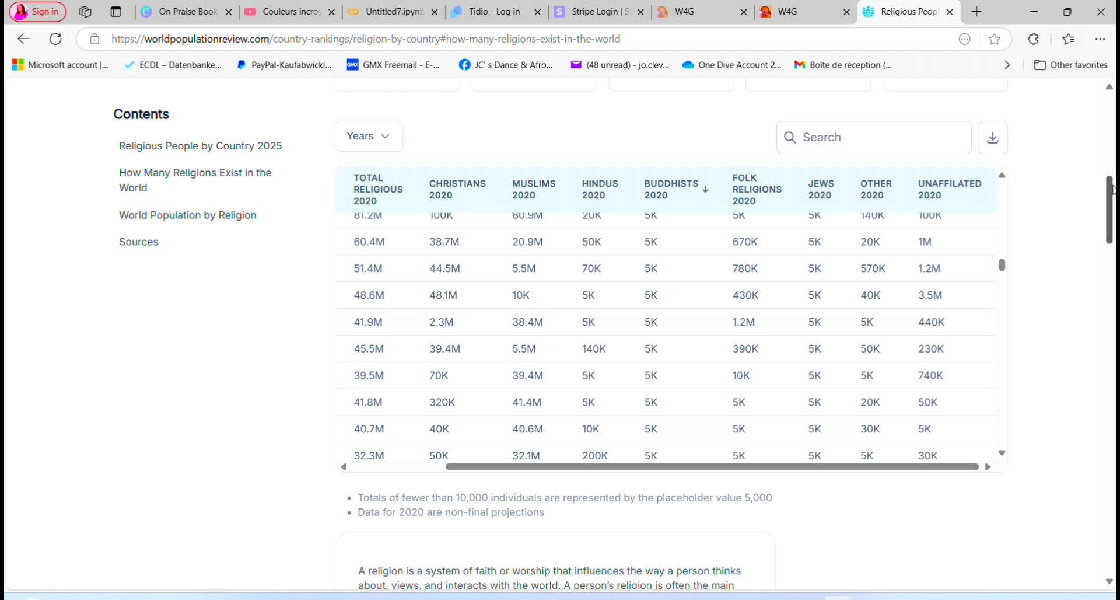
pyautogui.moveTo(1112, 190); pyautogui.dragTo(1071, 16)
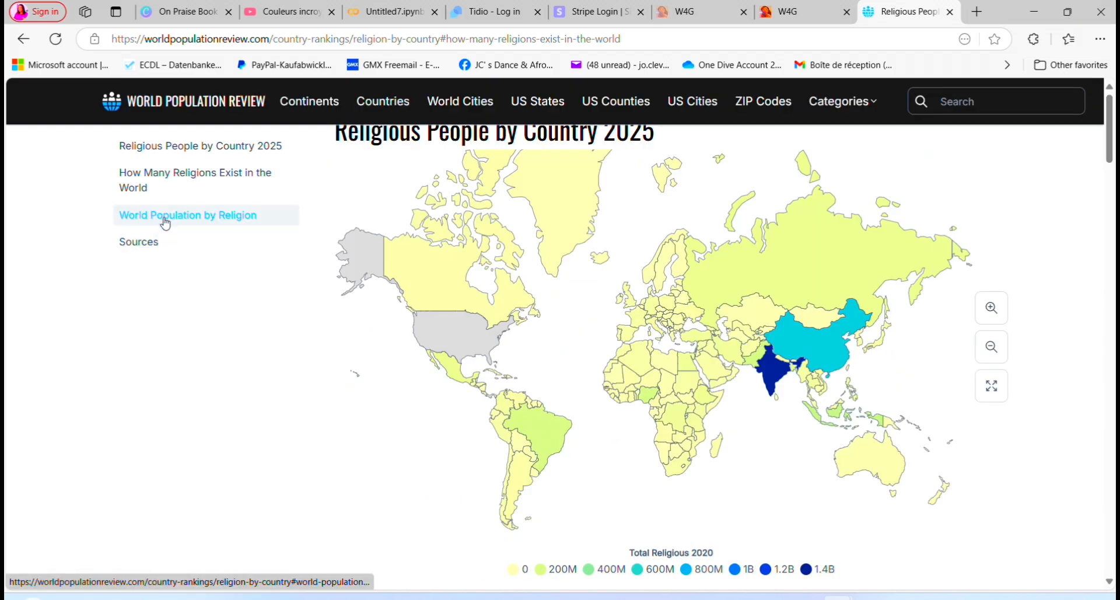
# - Read the World Population by Religion section, including its list of estimated 2020 totals per religion
pyautogui.click(186, 215)
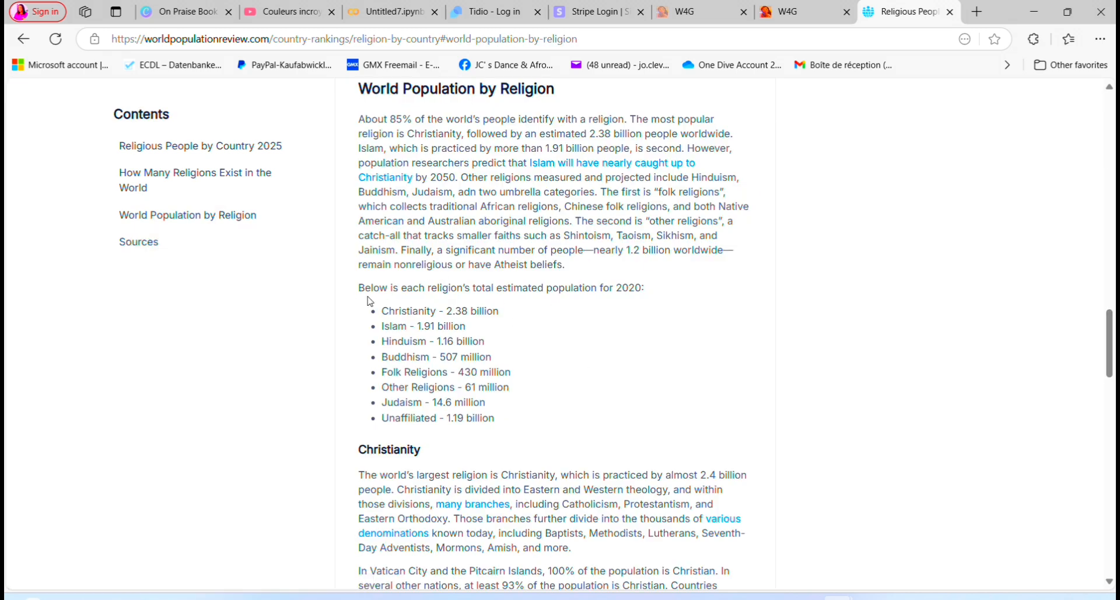
pyautogui.moveTo(358, 288); pyautogui.dragTo(620, 443)
pyautogui.click(588, 349)
pyautogui.moveTo(1110, 335); pyautogui.dragTo(1072, 68)
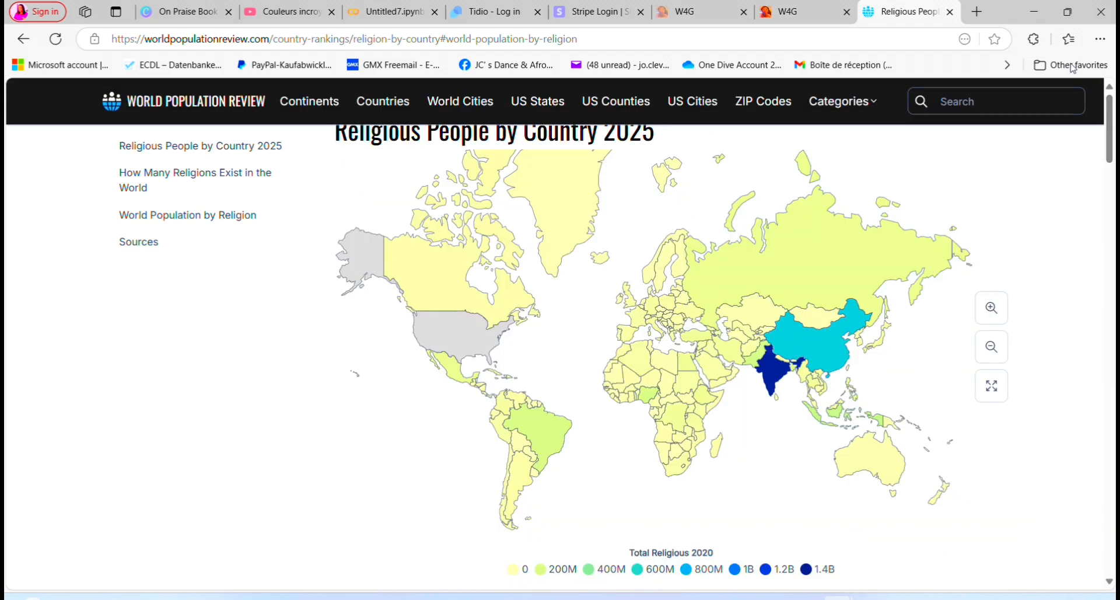
# - Open the Continents page and review its Population by Continent 2025 map and table and the Continents by Area section
pyautogui.click(304, 102)
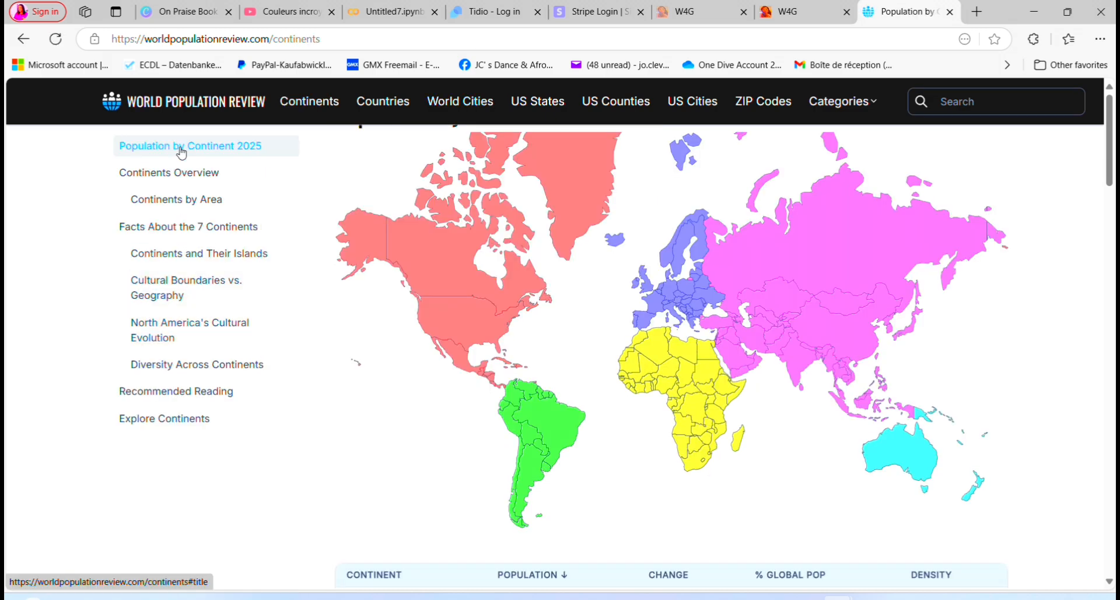
pyautogui.click(245, 153)
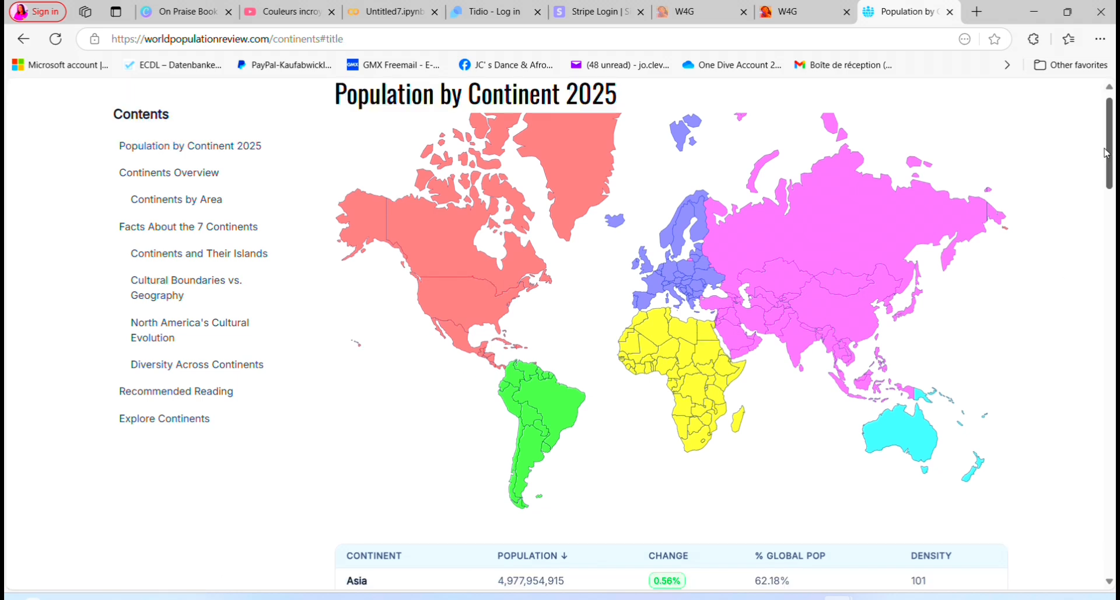
pyautogui.click(1106, 237)
pyautogui.moveTo(1104, 236); pyautogui.dragTo(1106, 203)
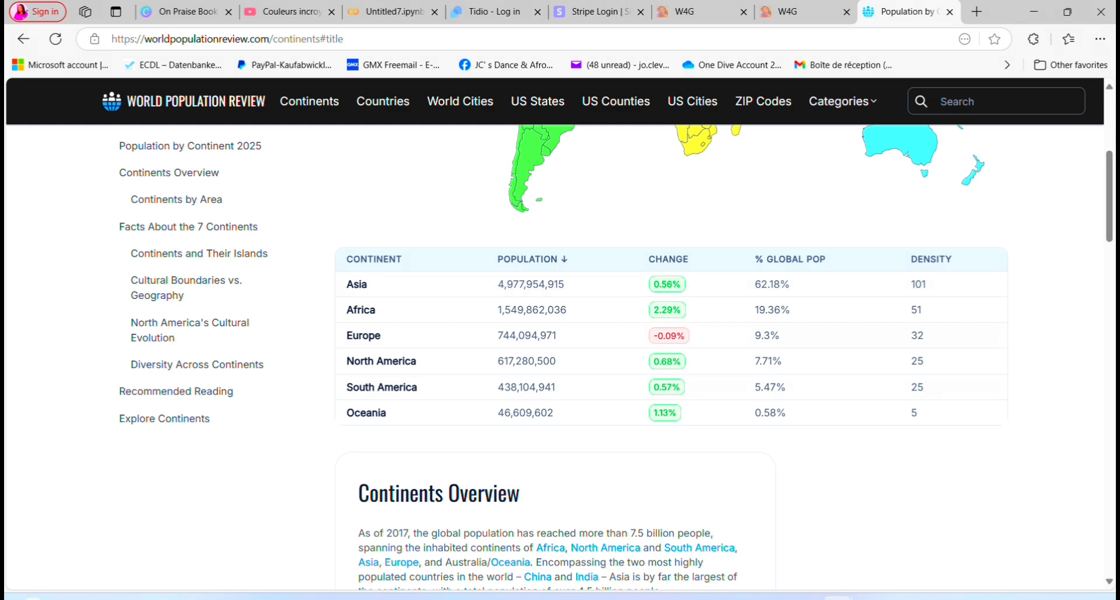
pyautogui.moveTo(1108, 183); pyautogui.dragTo(1103, 20)
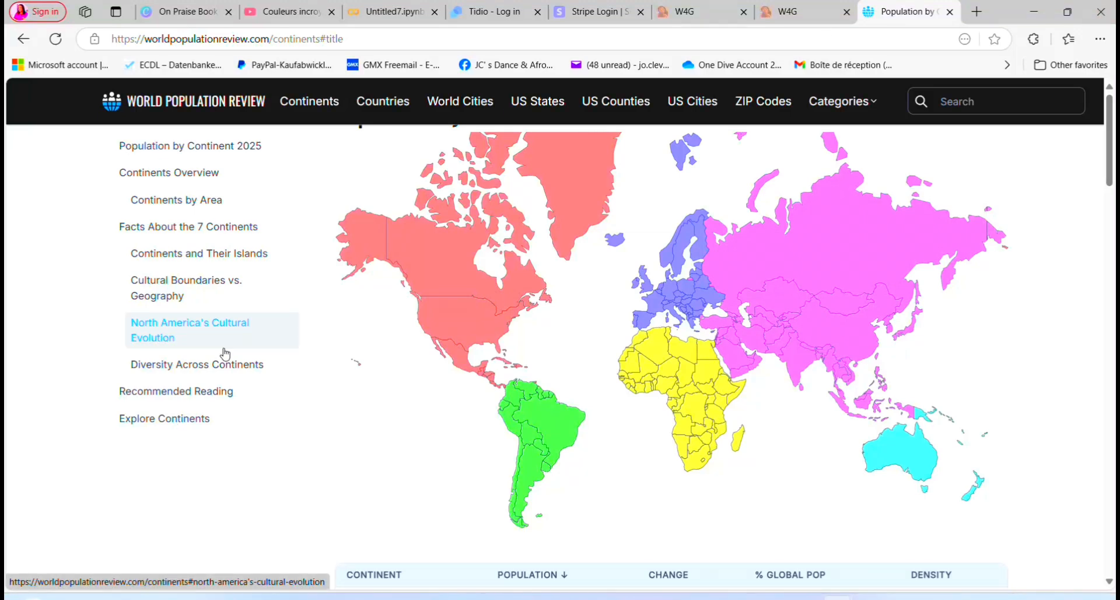
pyautogui.click(230, 203)
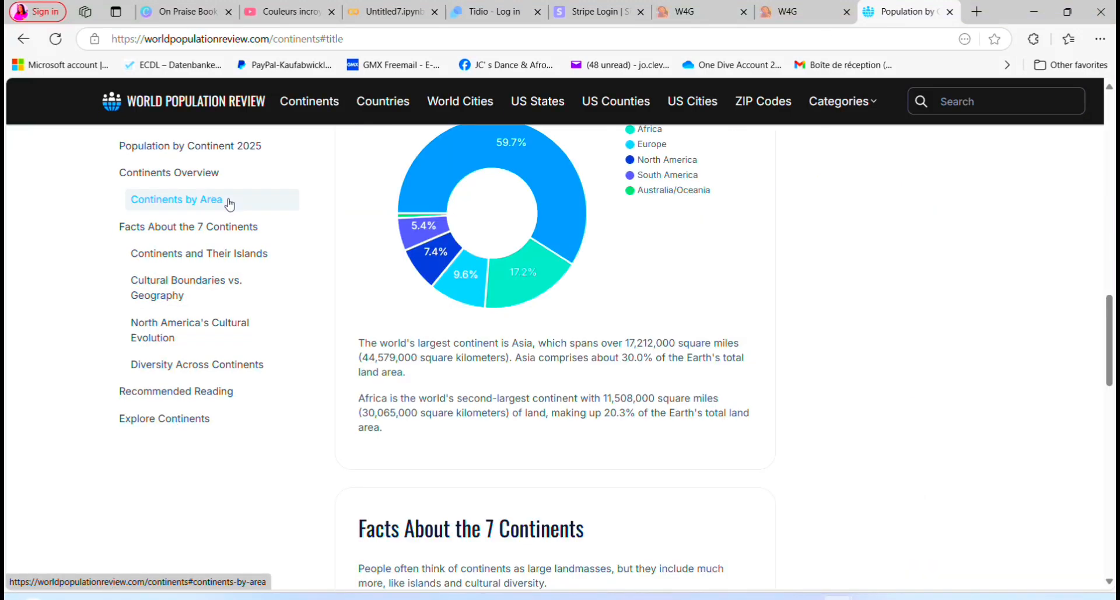
pyautogui.moveTo(1110, 308); pyautogui.dragTo(1110, 107)
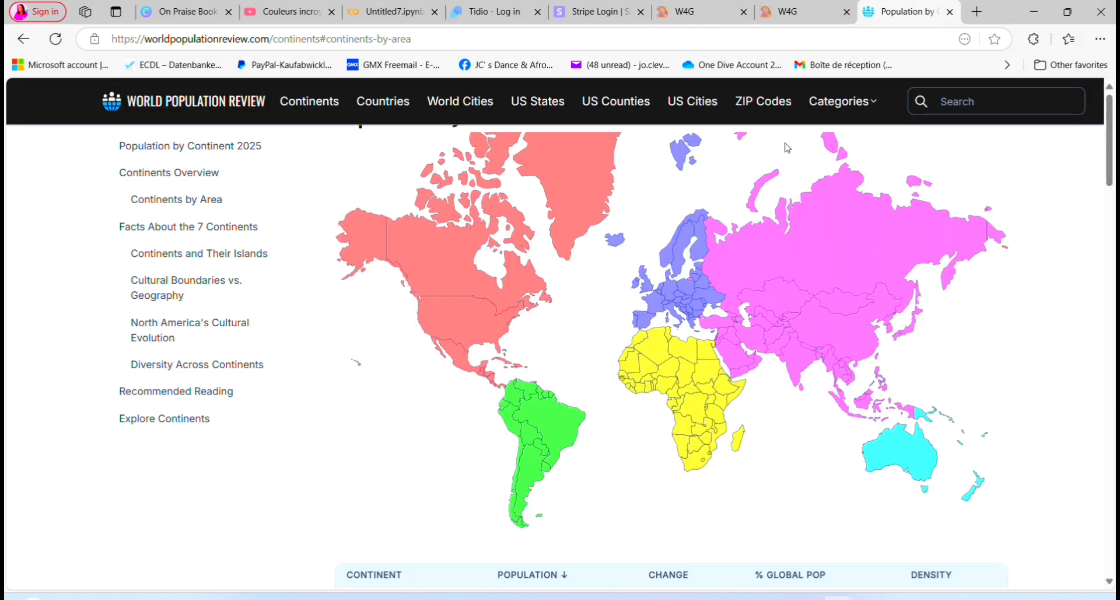
# - Switch back to the Tableau dashboard and select the Select Pollutant control in the header
pyautogui.moveTo(551, 598)
pyautogui.click(528, 537)
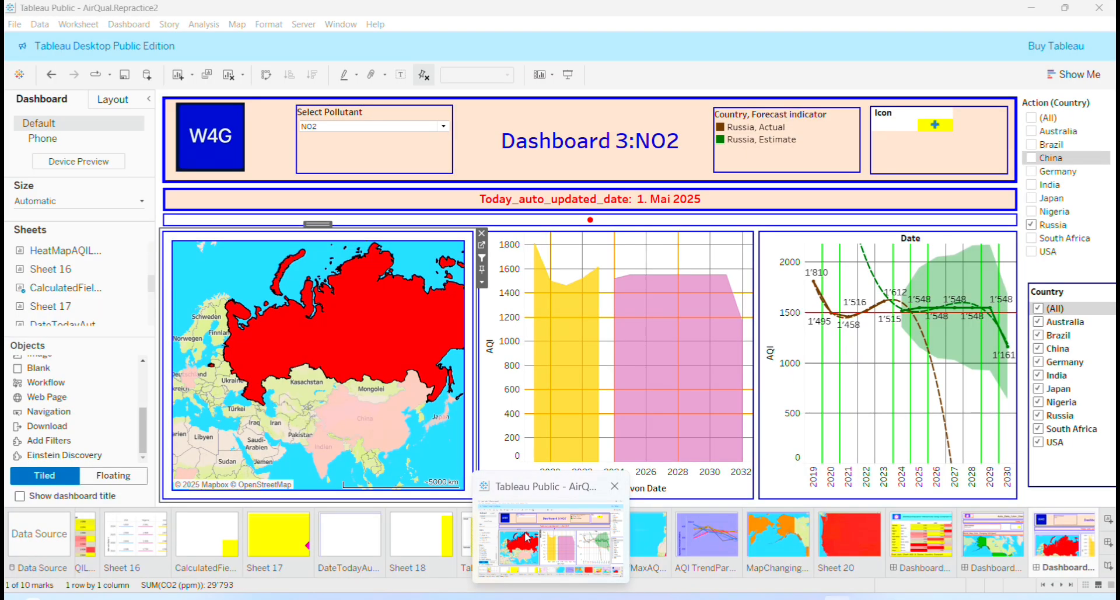
pyautogui.click(595, 140)
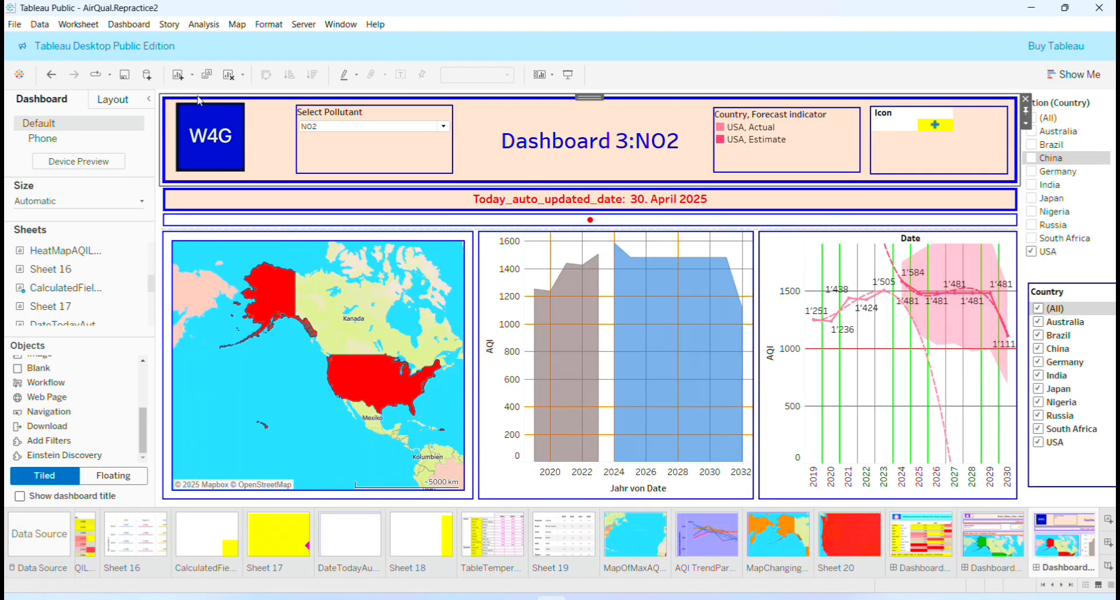
pyautogui.click(399, 155)
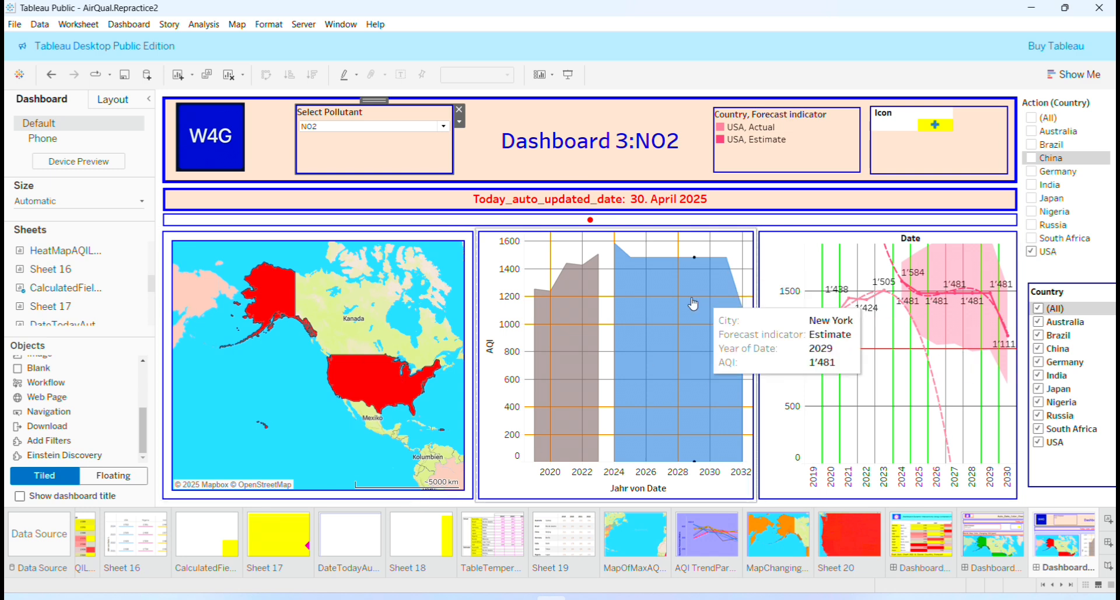
# - Save a copy of the workbook as worldAirQual.2.twb, opening the DataScience2024 folder on the Desktop as the location
pyautogui.click(14, 24)
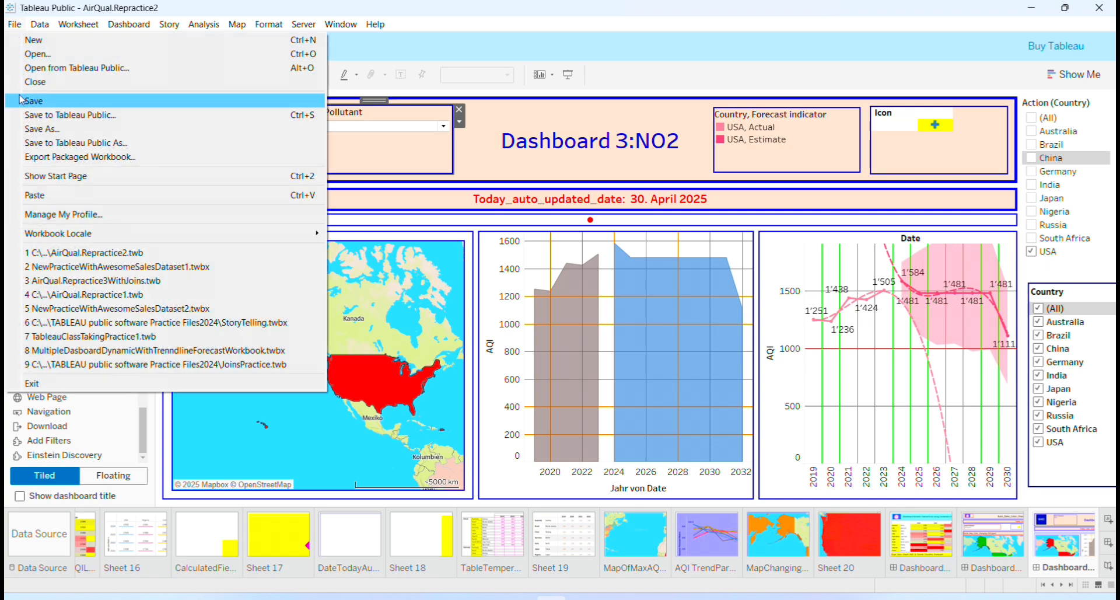
pyautogui.click(32, 129)
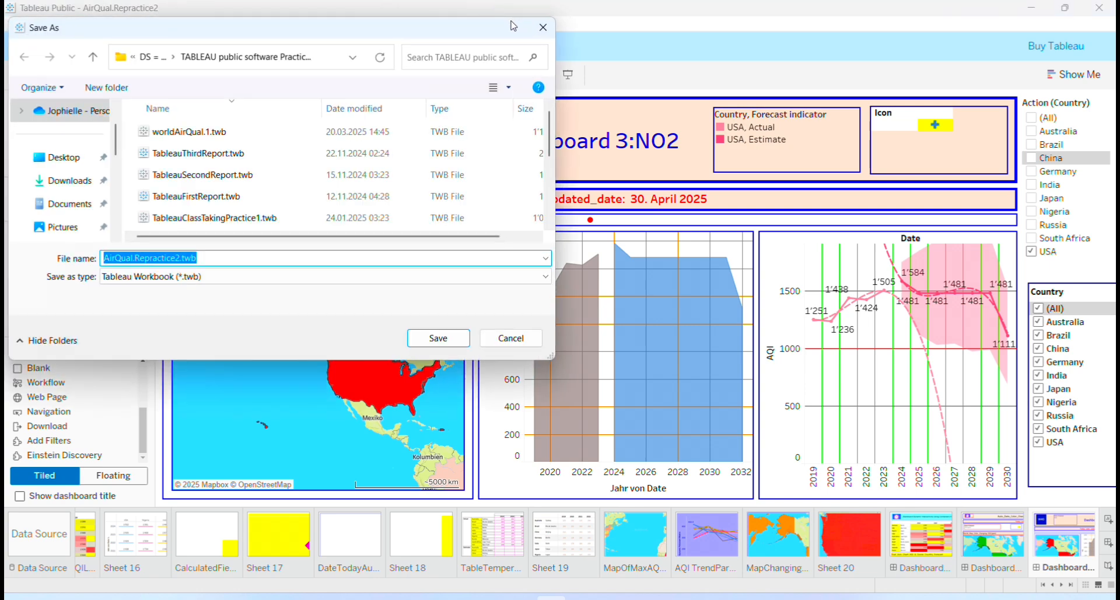
pyautogui.click(196, 256)
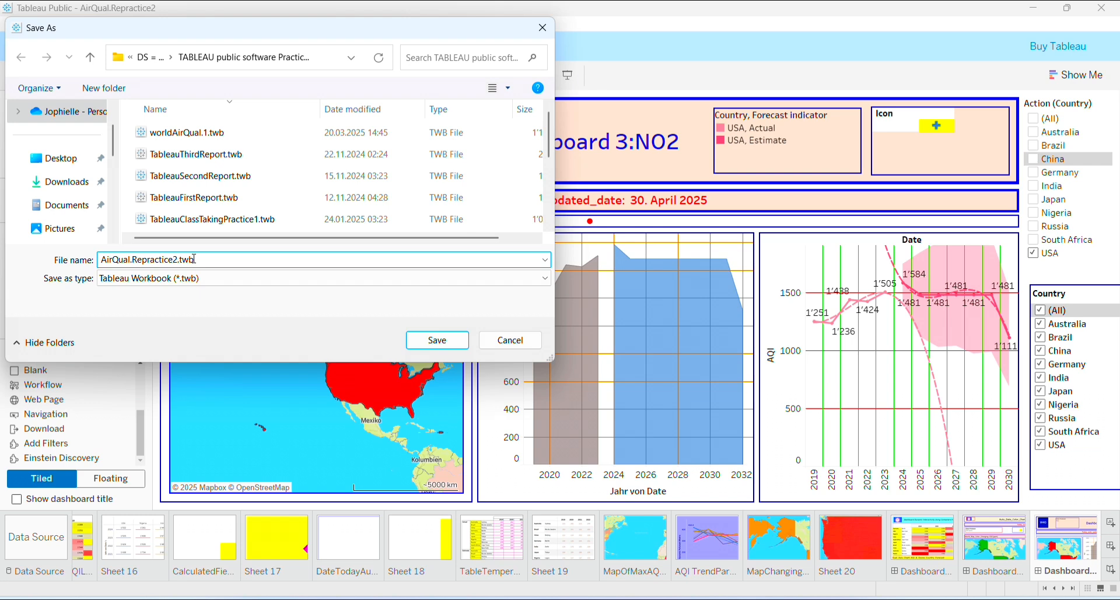
pyautogui.hotkey('ctrl', 'a')
pyautogui.write('(worldAirQual.2.twb')
pyautogui.click(105, 259)
pyautogui.press('BackSpace')
pyautogui.press('BackSpace')
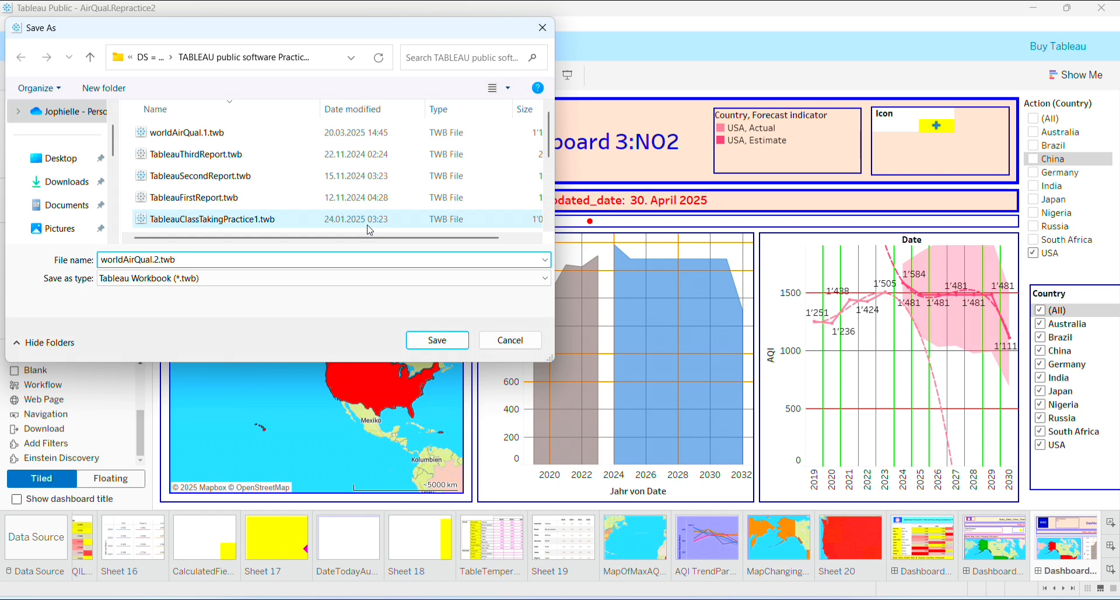
pyautogui.click(65, 159)
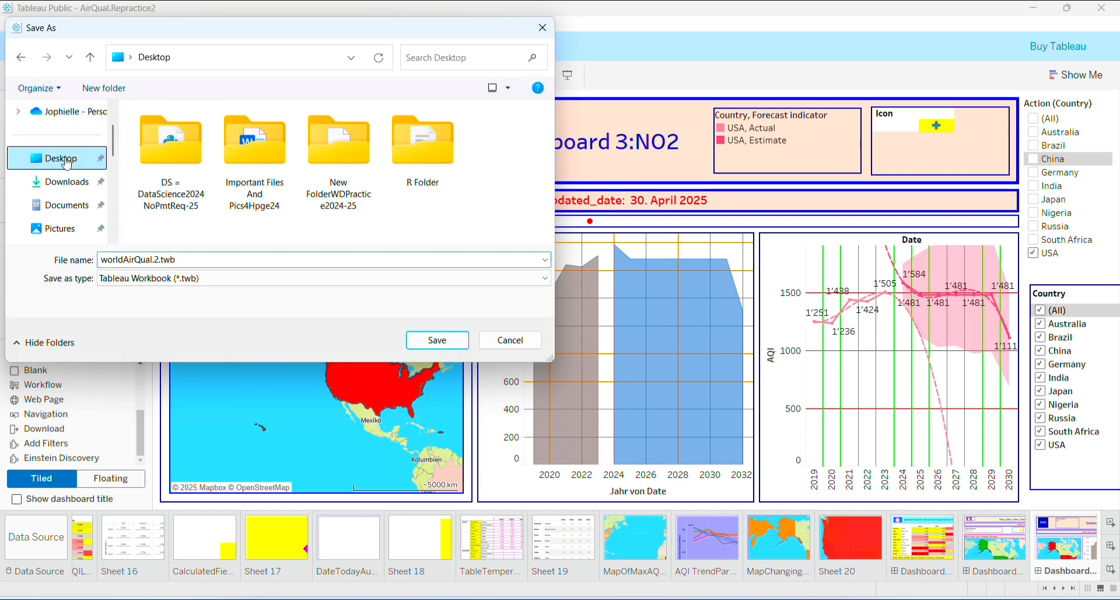
pyautogui.click(182, 173)
pyautogui.doubleClick(181, 173)
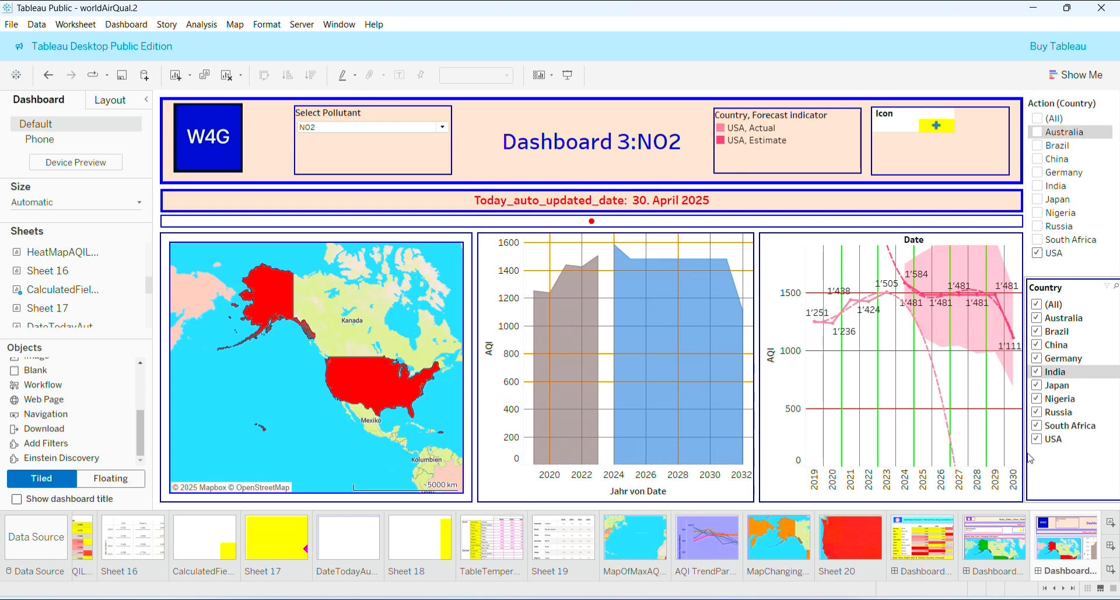
# - Collapse the dashboard side pane, then view the Auto_Date_Color_Changing_World_Map_With_2Url dashboard and return to Dashboard 3
pyautogui.click(147, 100)
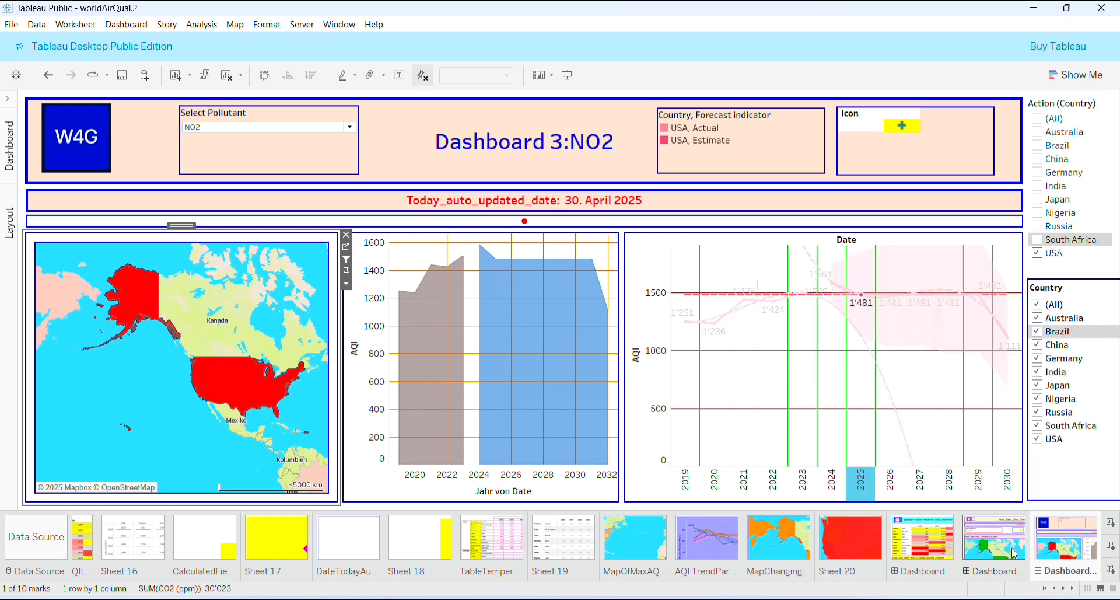
pyautogui.click(1015, 553)
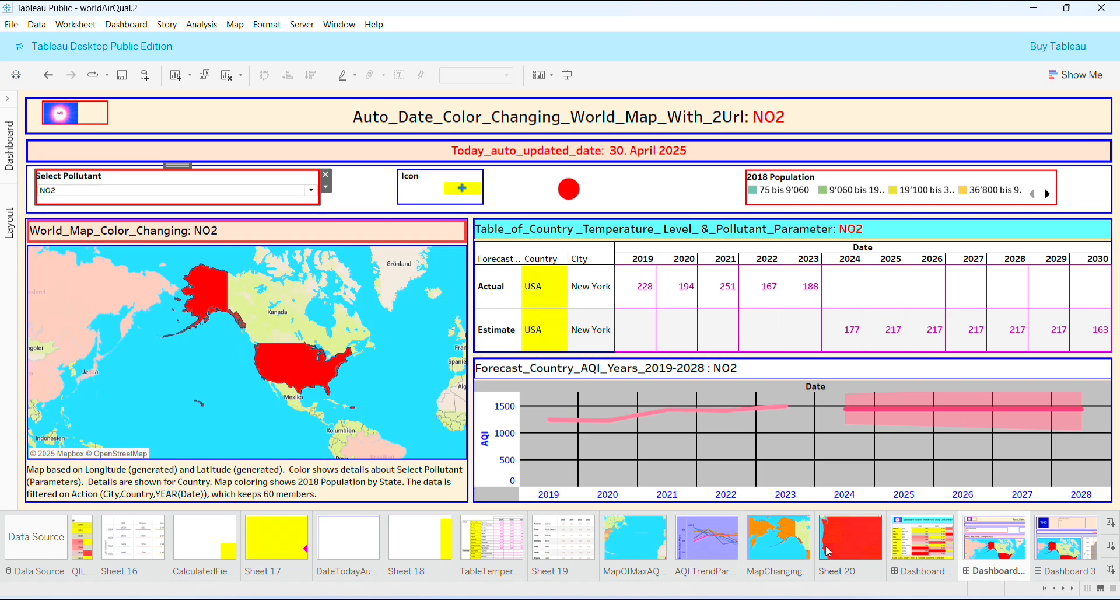
pyautogui.click(1068, 561)
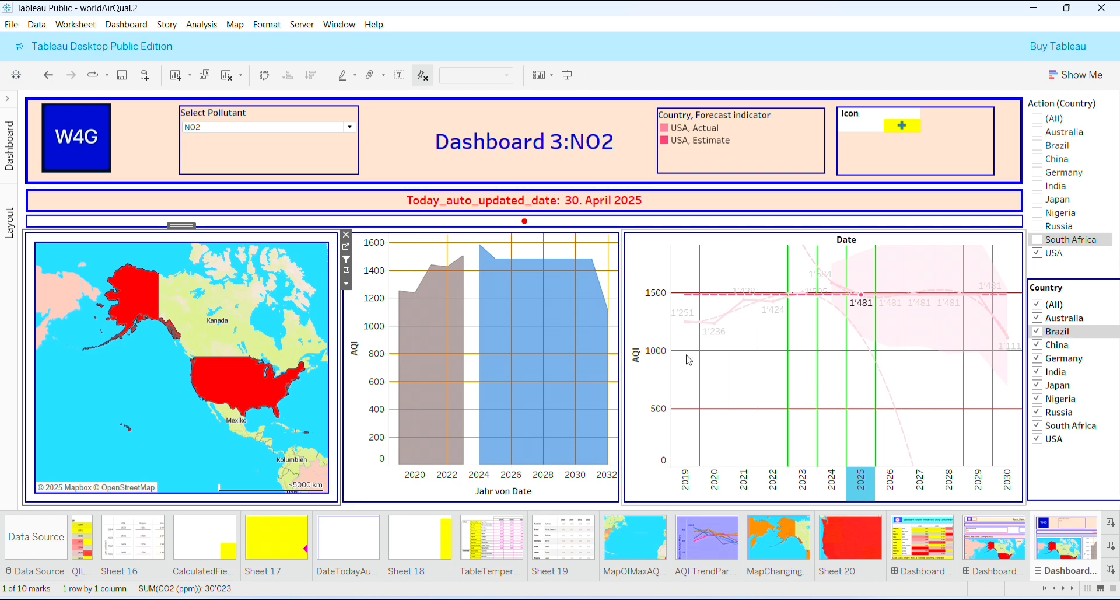
# - Include all countries in the Action (Country) filter on Dashboard 3
pyautogui.moveTo(556, 345)
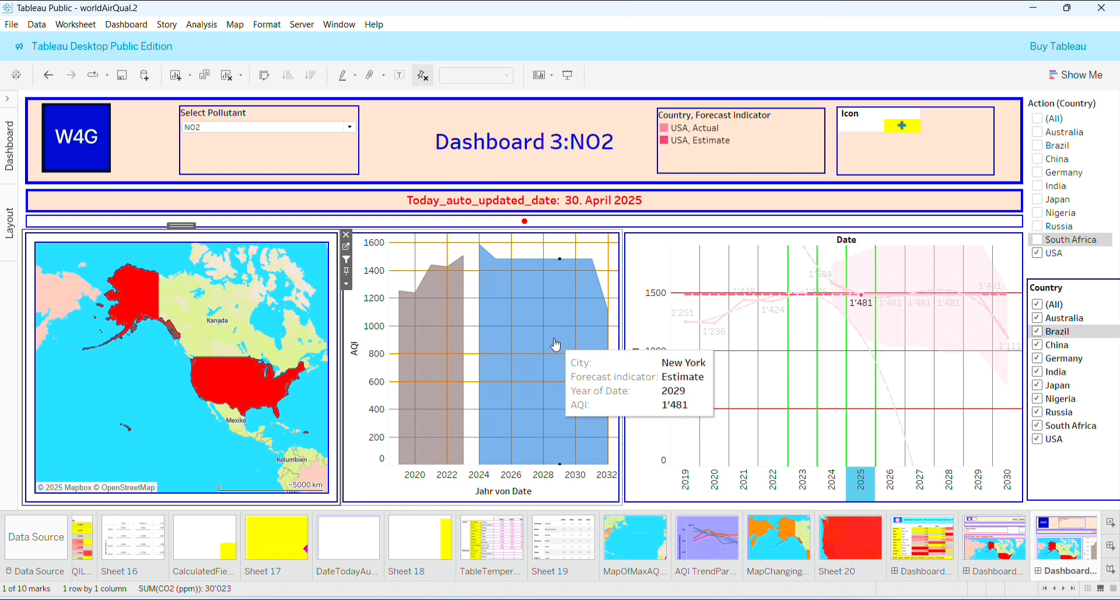
pyautogui.click(662, 274)
pyautogui.click(1037, 120)
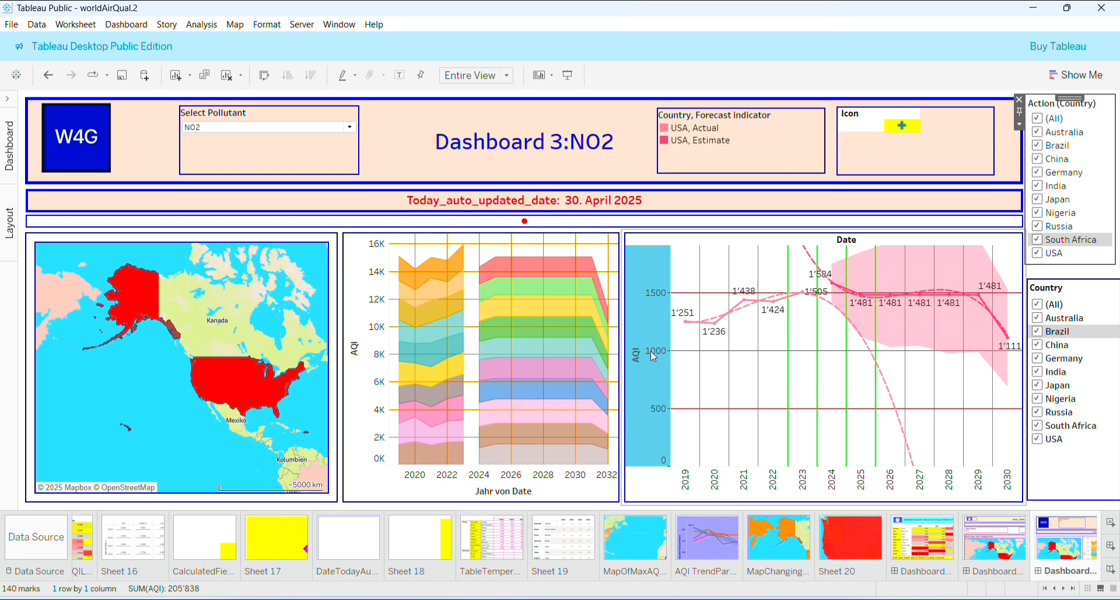
# - Set the Select Pollutant parameter in the dashboard header to NO2
pyautogui.click(308, 158)
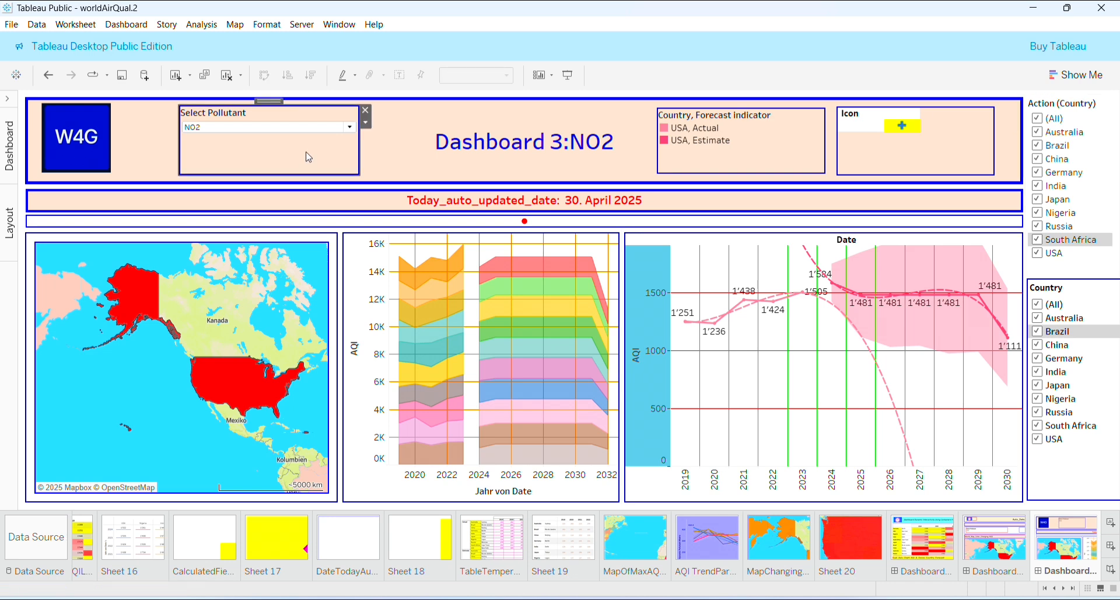
pyautogui.moveTo(589, 342)
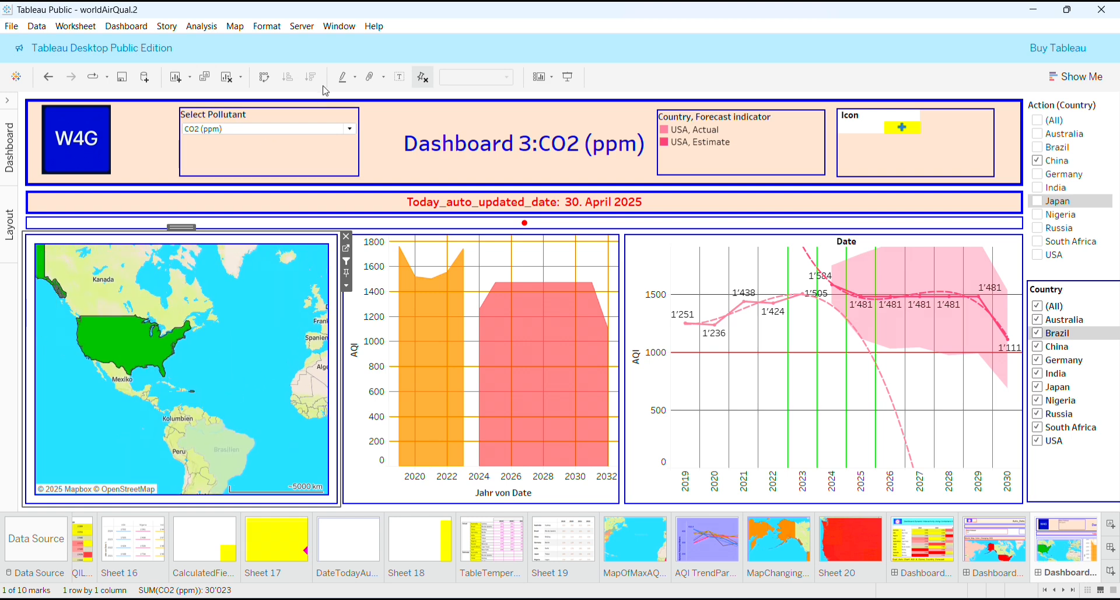
pyautogui.click(349, 129)
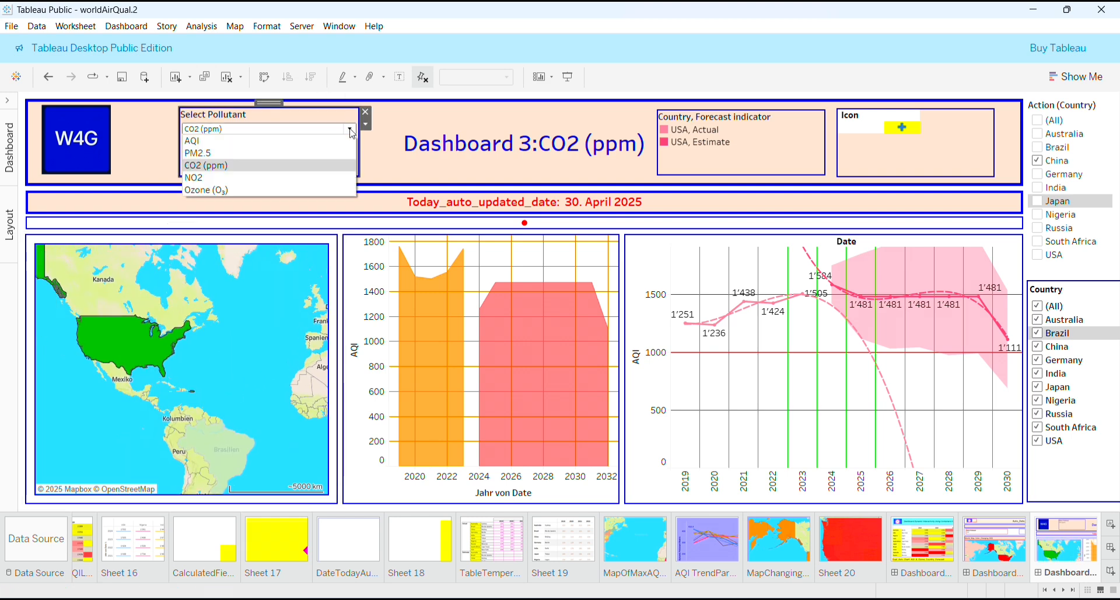
pyautogui.click(286, 171)
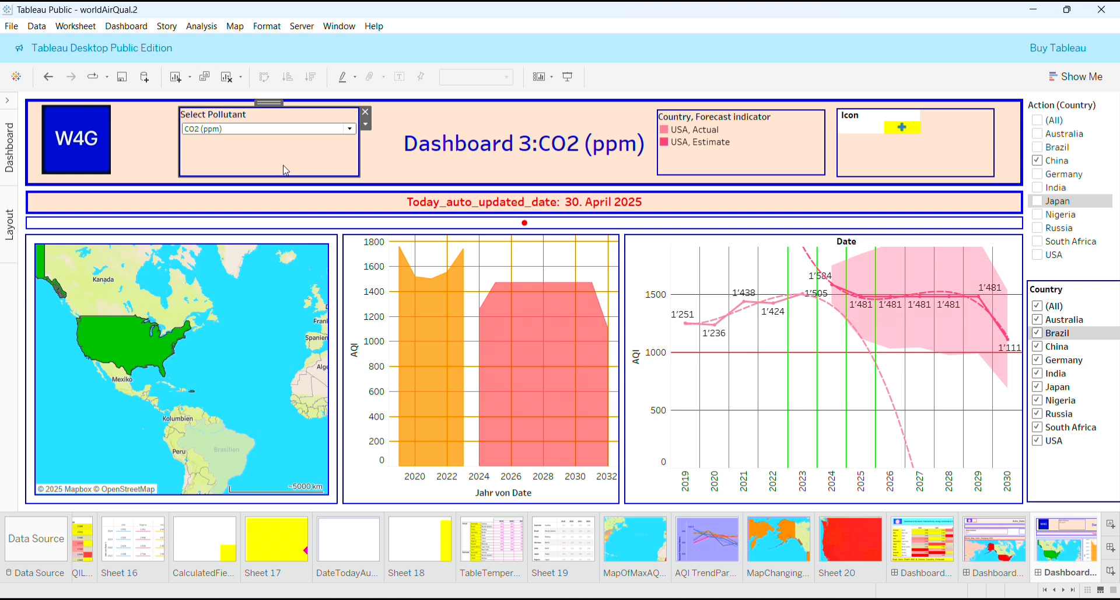
pyautogui.click(349, 128)
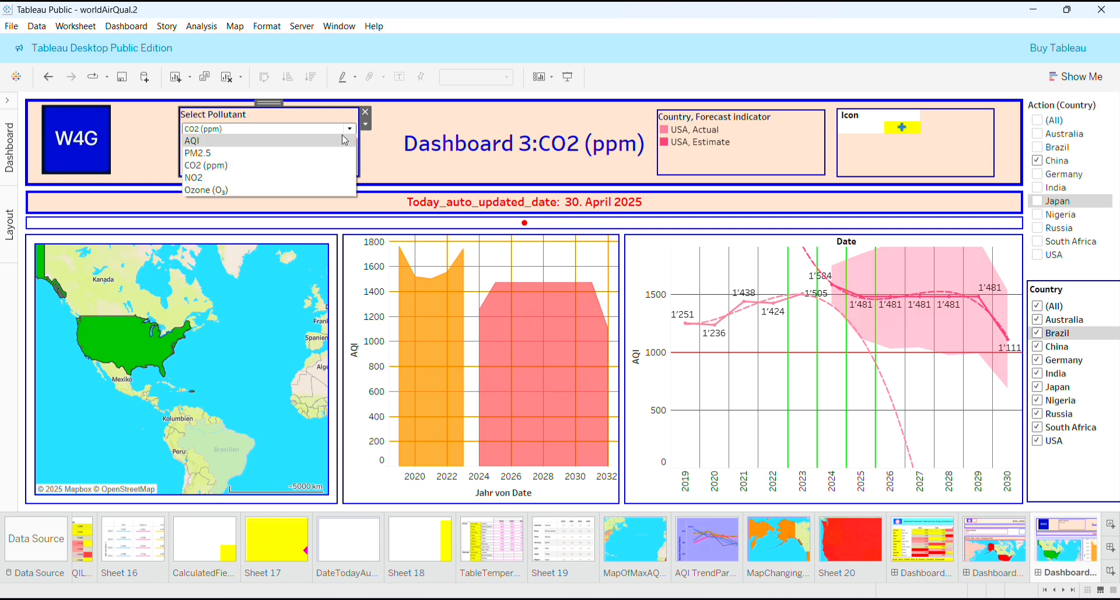
pyautogui.click(292, 185)
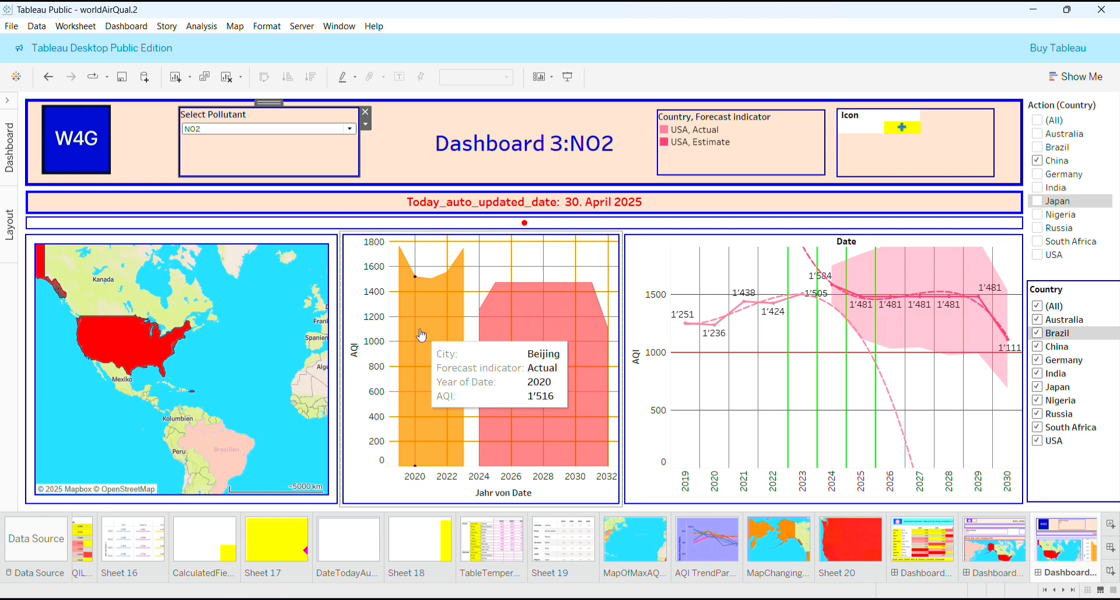
# - Select the 2020 actual mark in the area chart, then filter the dashboard to Brazil through the map
pyautogui.click(888, 272)
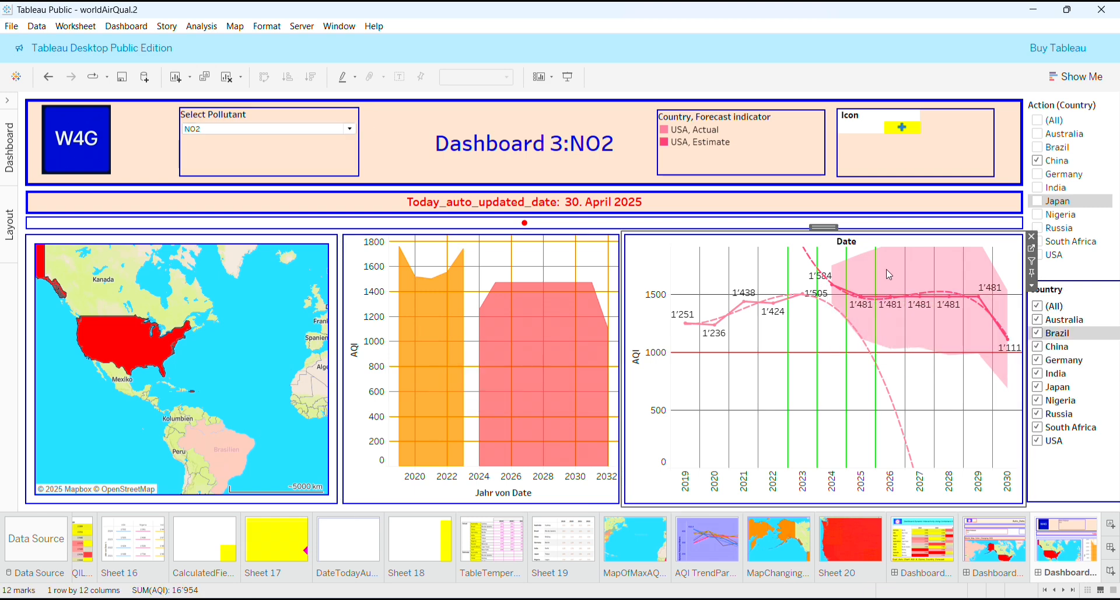
pyautogui.click(424, 277)
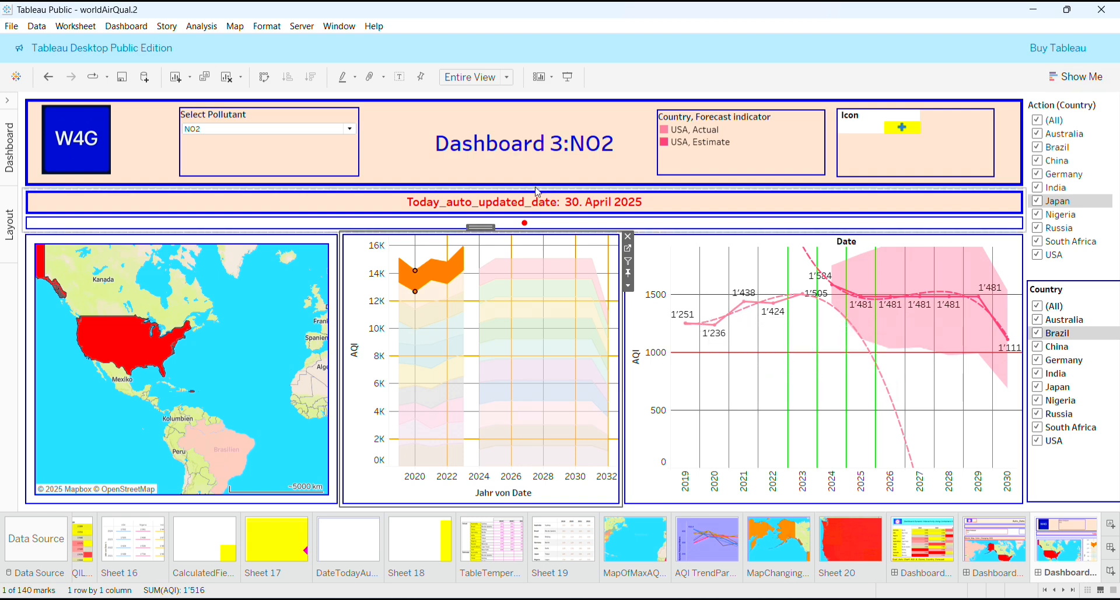
pyautogui.click(236, 441)
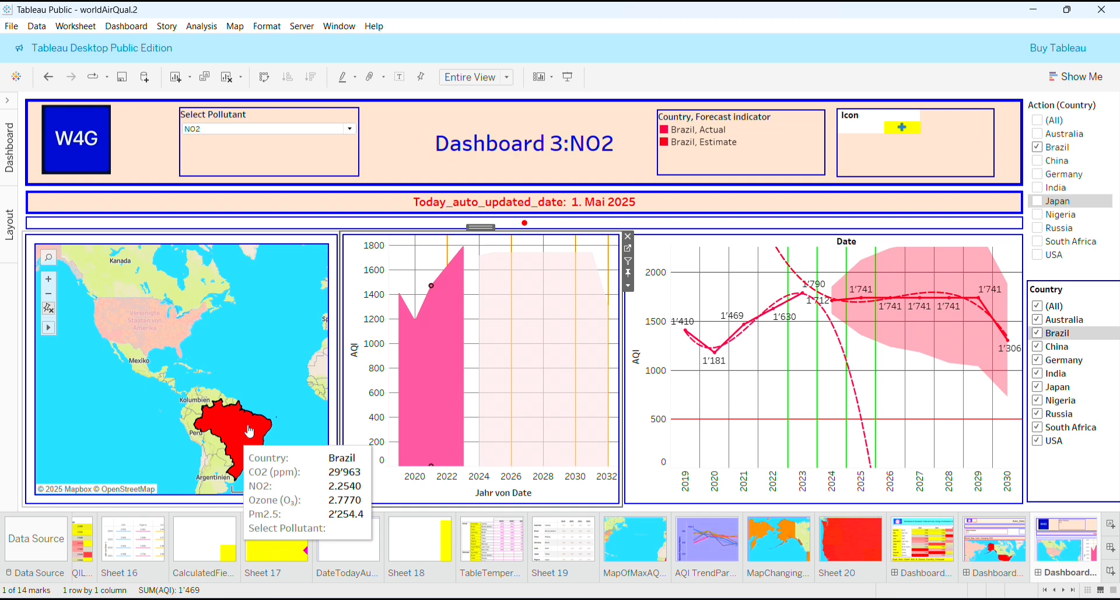
# - Inspect Brazil's 2026 estimate and 2021 actual points in the AQI trend chart, opening the 2021 tooltip
pyautogui.click(942, 271)
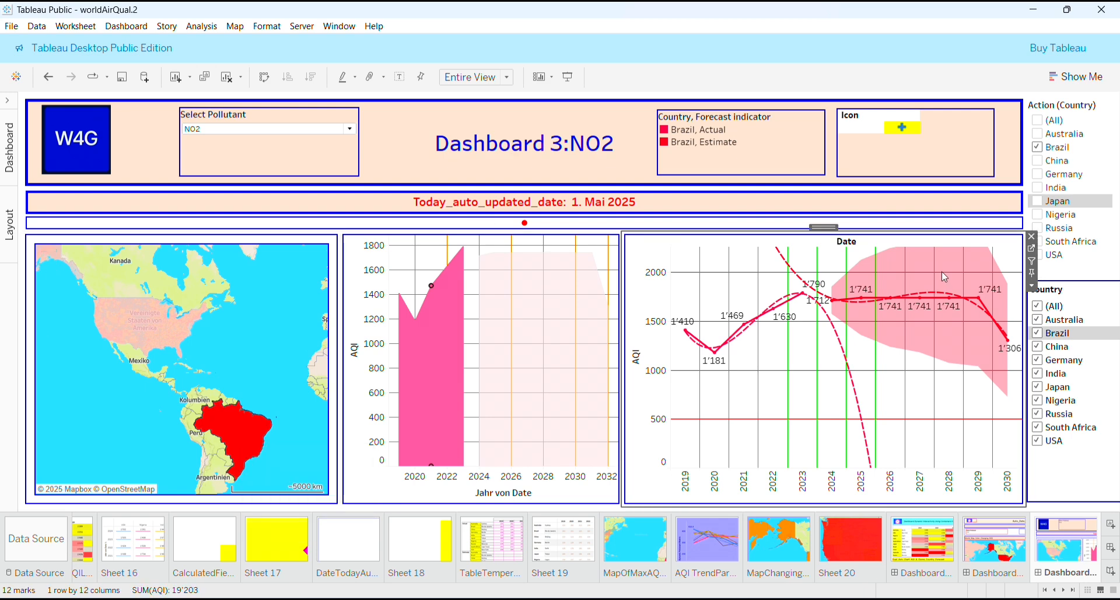
pyautogui.click(884, 303)
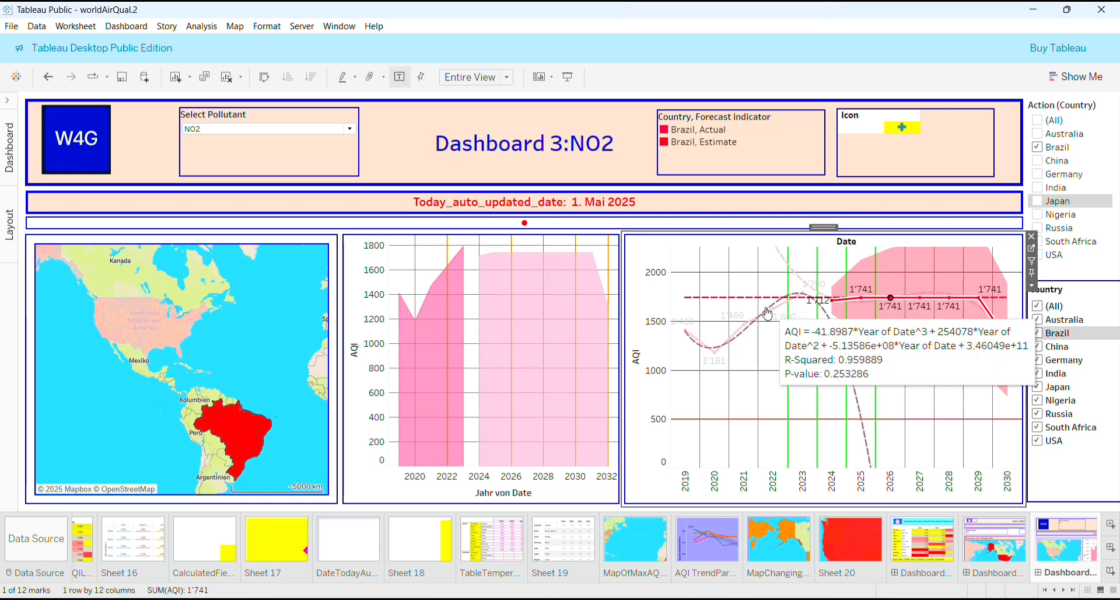
pyautogui.click(745, 325)
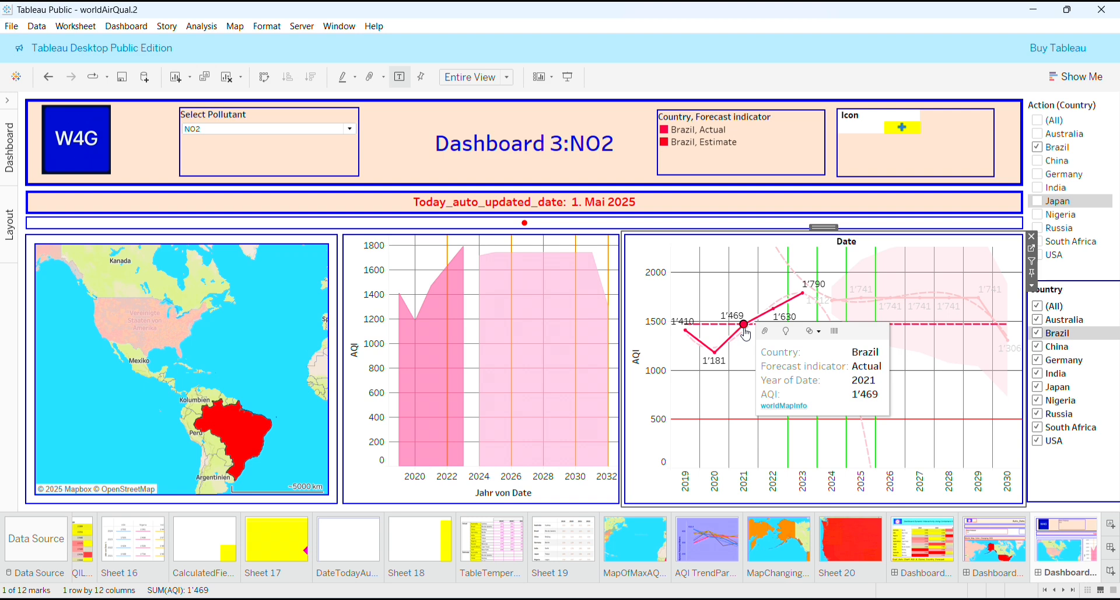